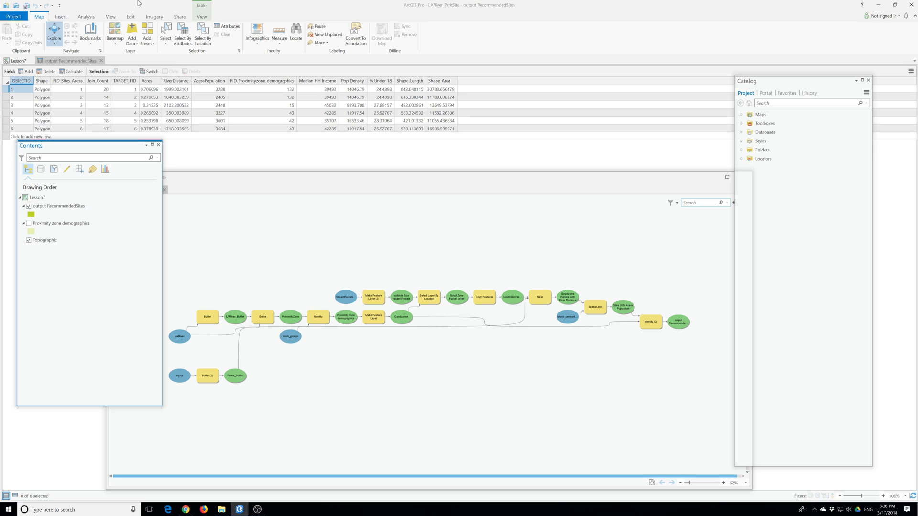
# - Open the Geoprocessing toolboxes list and browse the Caching toolset within Server Tools
pyautogui.click(86, 17)
pyautogui.click(94, 33)
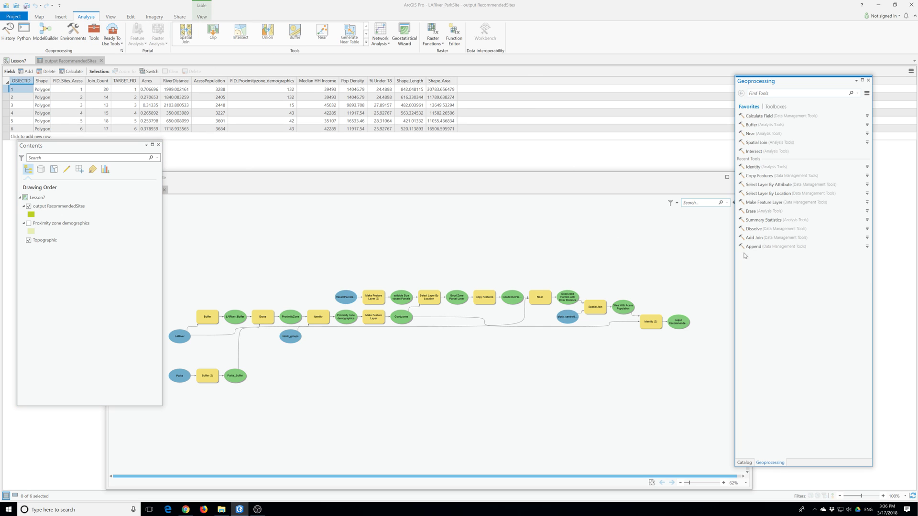
pyautogui.click(775, 107)
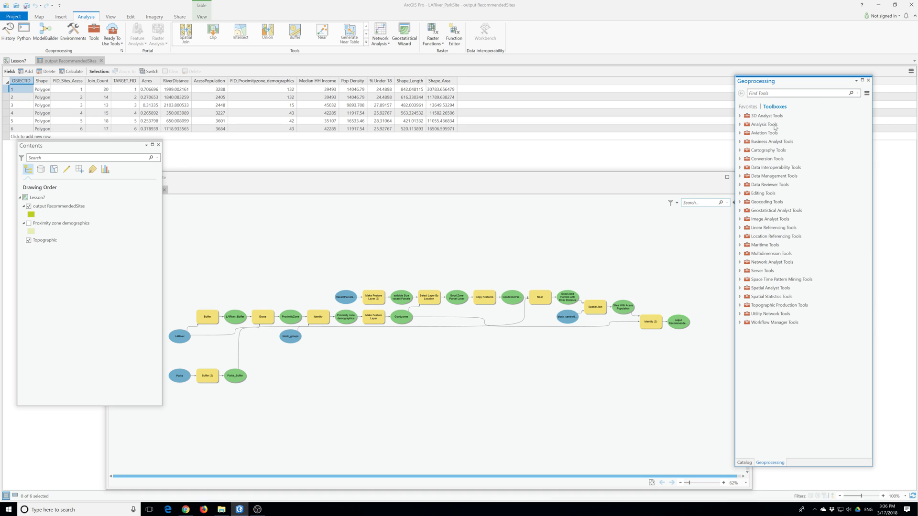
pyautogui.click(740, 270)
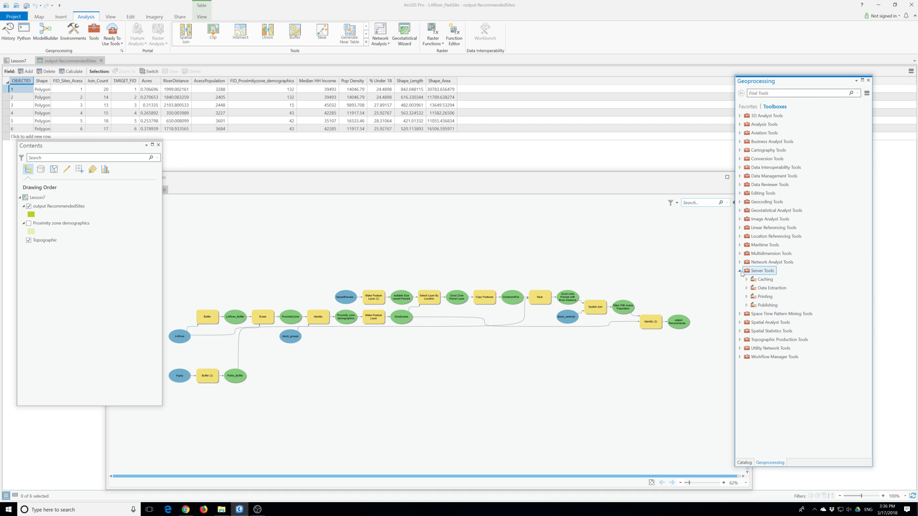
pyautogui.click(752, 282)
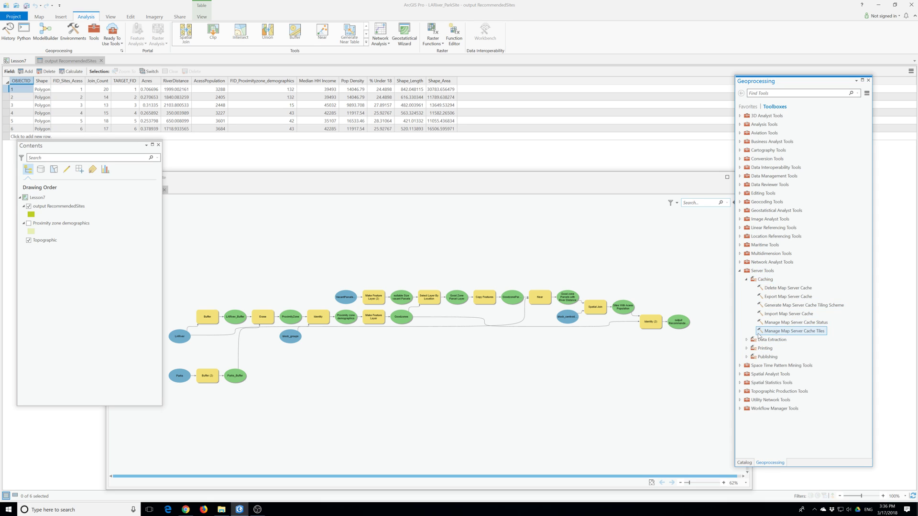
pyautogui.click(759, 334)
pyautogui.click(741, 93)
pyautogui.scroll(-2, 725, 383)
# - Browse the Spatial Analyst Tools toolbox and expand its Map Algebra toolset
pyautogui.click(740, 374)
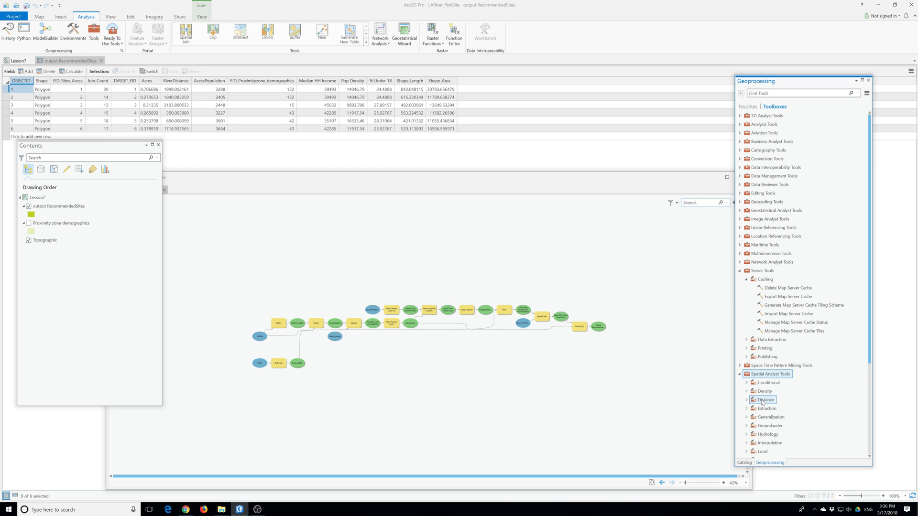
pyautogui.scroll(-2, 740, 452)
pyautogui.scroll(-2, 747, 440)
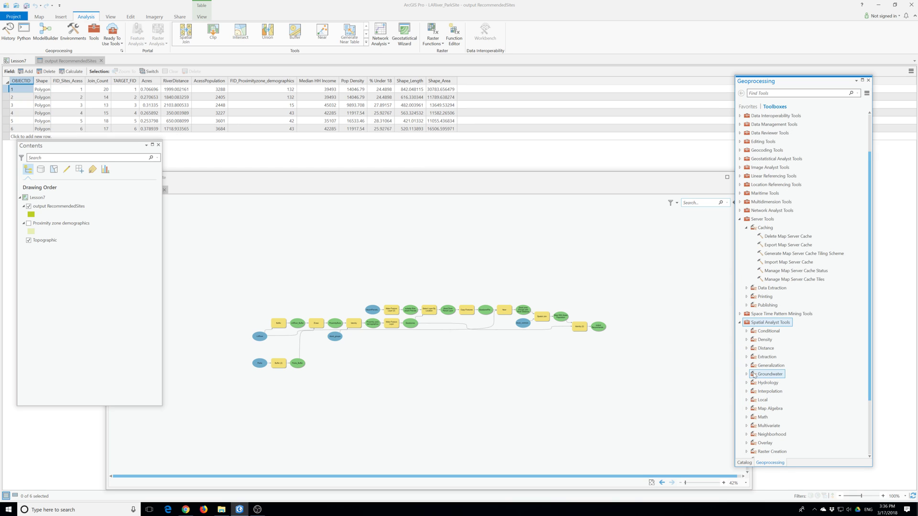
pyautogui.scroll(-2, 755, 374)
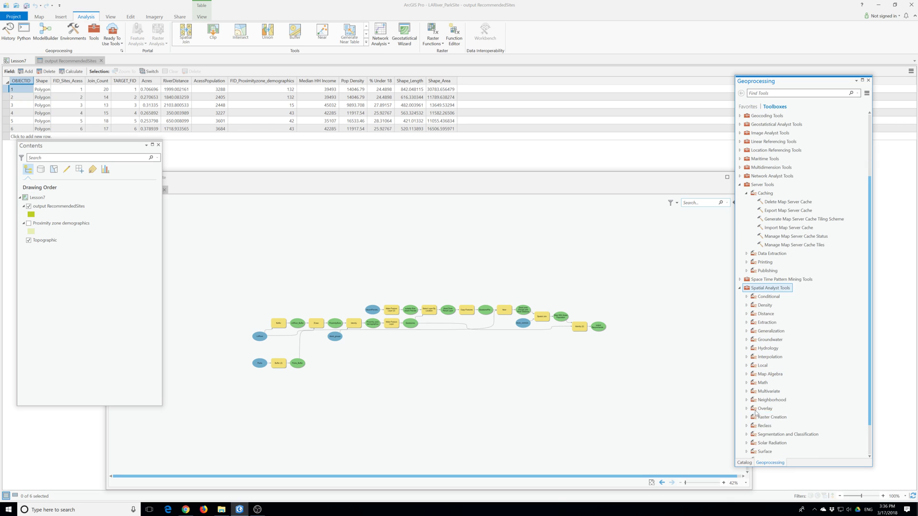
pyautogui.scroll(-2, 758, 403)
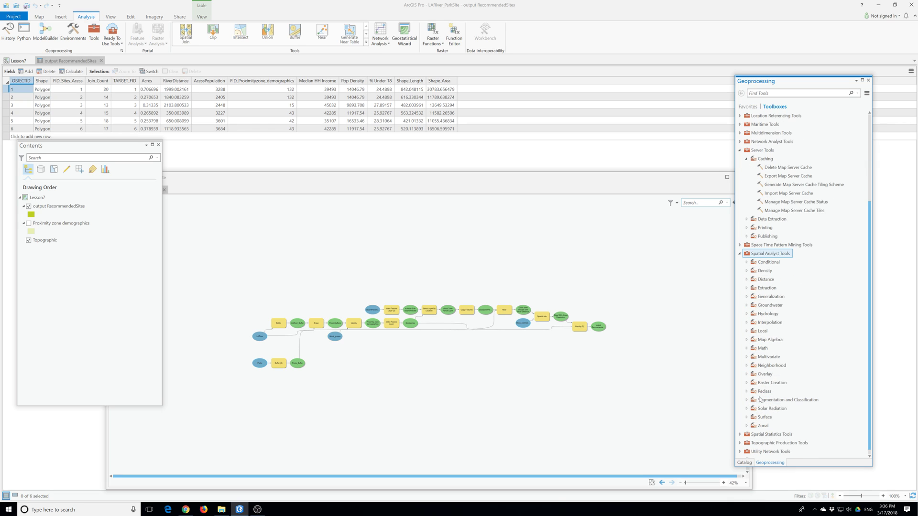
pyautogui.click(746, 340)
pyautogui.scroll(-1, 759, 352)
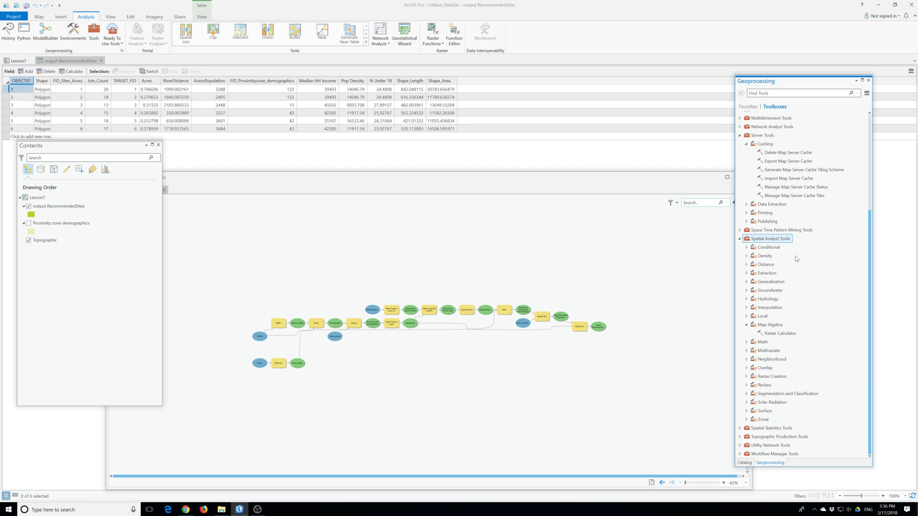
# - Browse the Analyzing Patterns toolset within Spatial Statistics Tools, and close the Geoprocessing pane
pyautogui.click(739, 429)
pyautogui.scroll(-1, 740, 430)
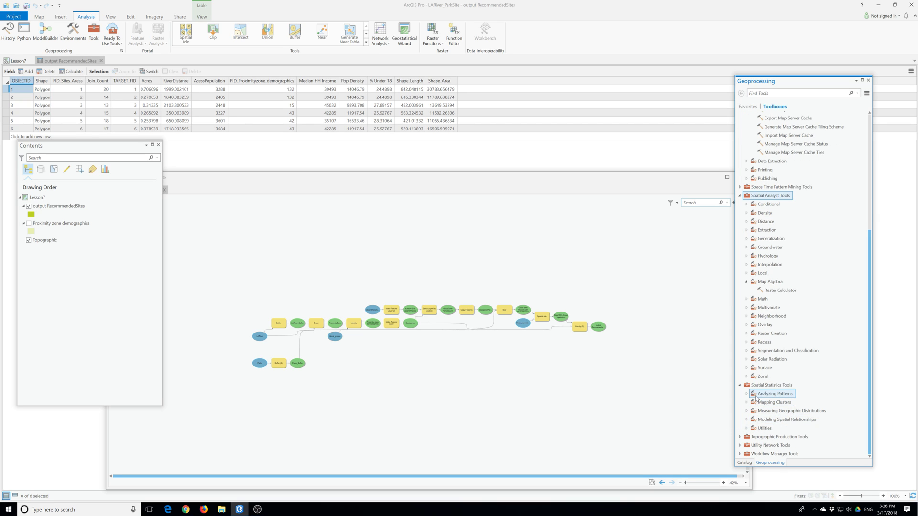
pyautogui.click(751, 395)
pyautogui.doubleClick(752, 395)
pyautogui.scroll(-1, 774, 388)
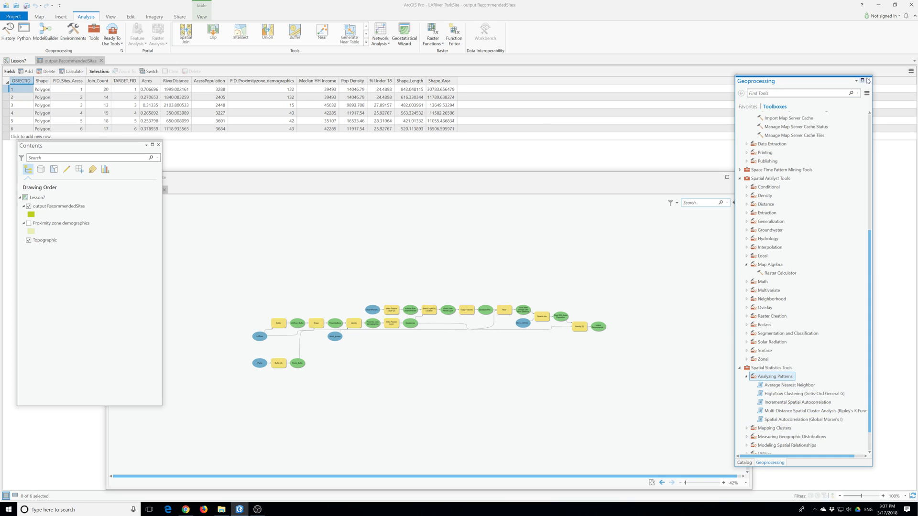
pyautogui.click(868, 80)
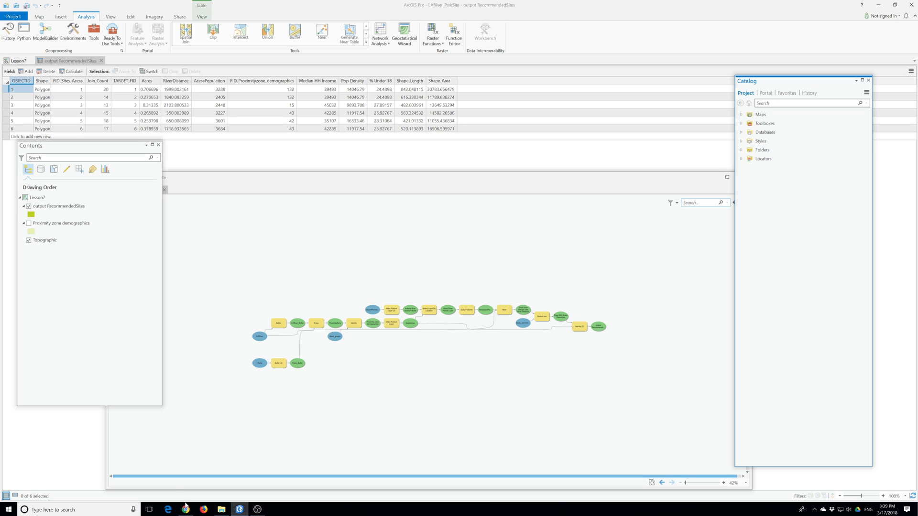
# - Close the output RecommendedSites attribute table and the ParkSuitabilityAnalysis model window
pyautogui.click(101, 61)
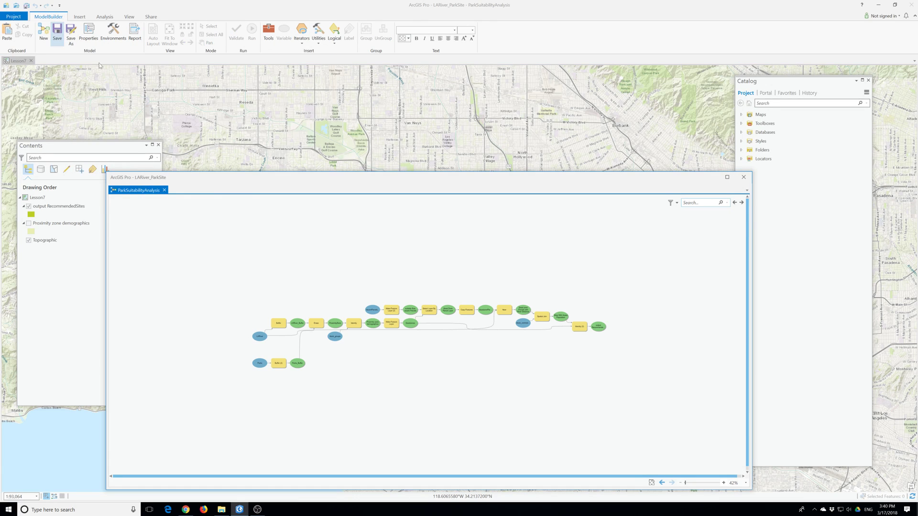
pyautogui.click(743, 177)
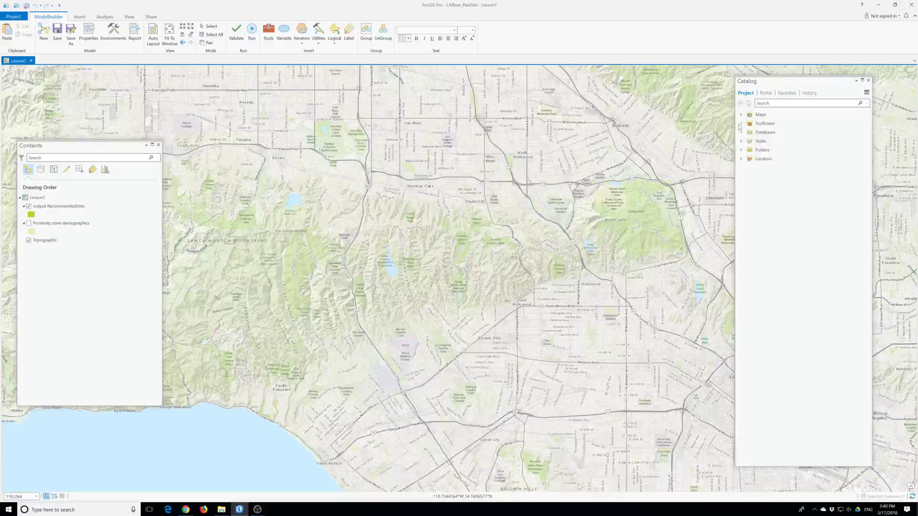
# - Open ParkSuitabilityAnalysis as a tool from the LARiver_ParkSite toolbox and examine its parameters
pyautogui.click(741, 124)
pyautogui.click(746, 132)
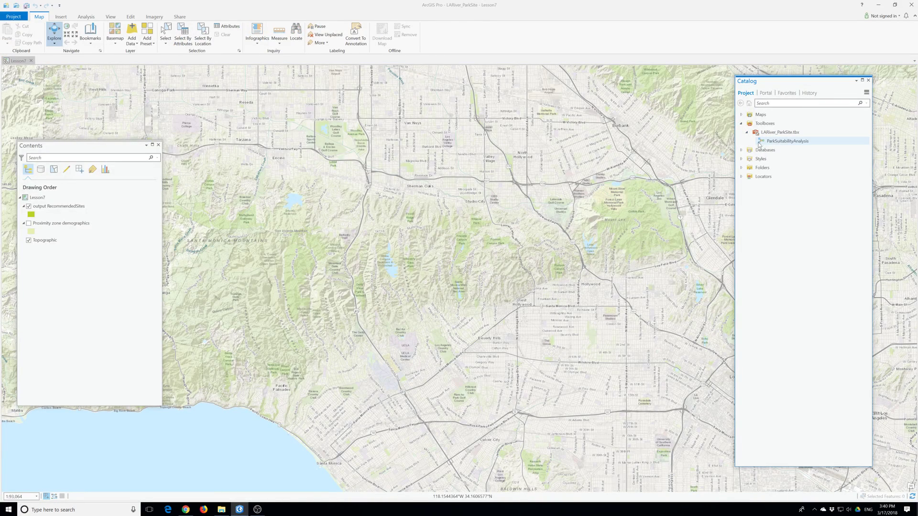
pyautogui.doubleClick(759, 142)
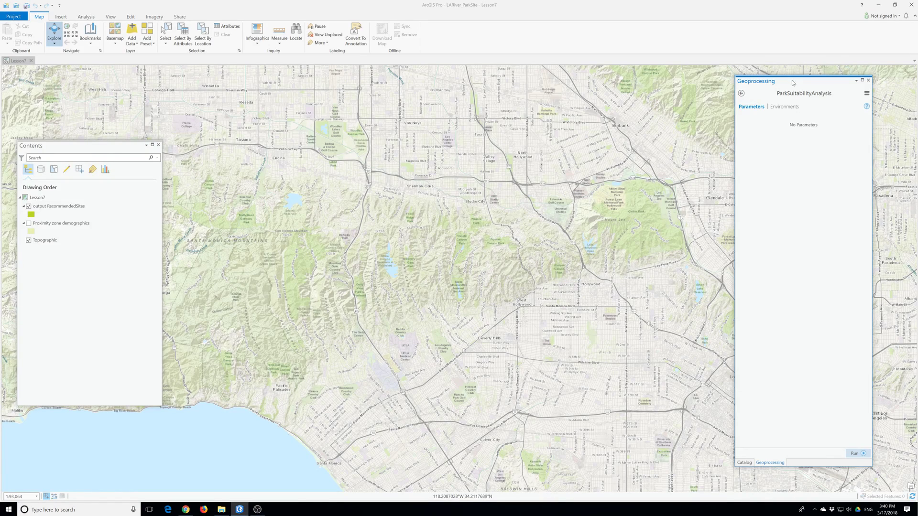
pyautogui.moveTo(765, 80); pyautogui.dragTo(208, 101)
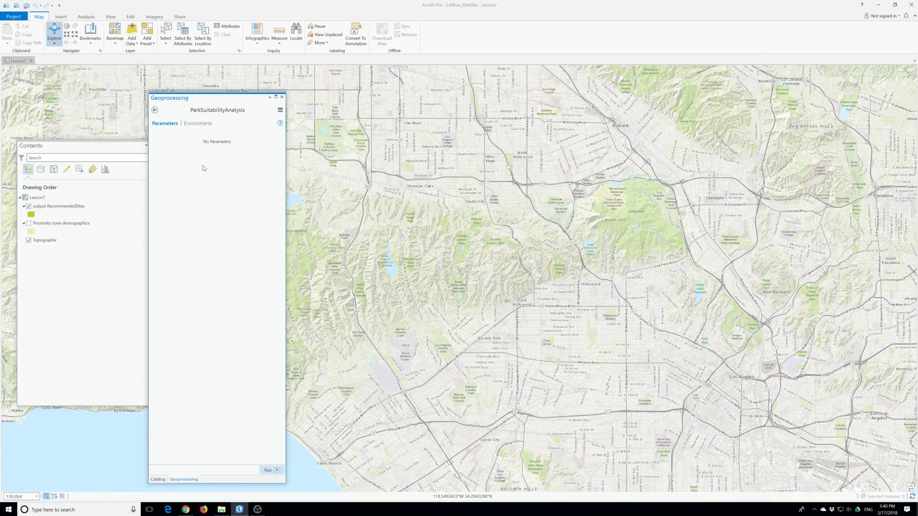
# - Start a run of the ParkSuitabilityAnalysis tool, stop it, and close the Geoprocessing pane
pyautogui.click(267, 472)
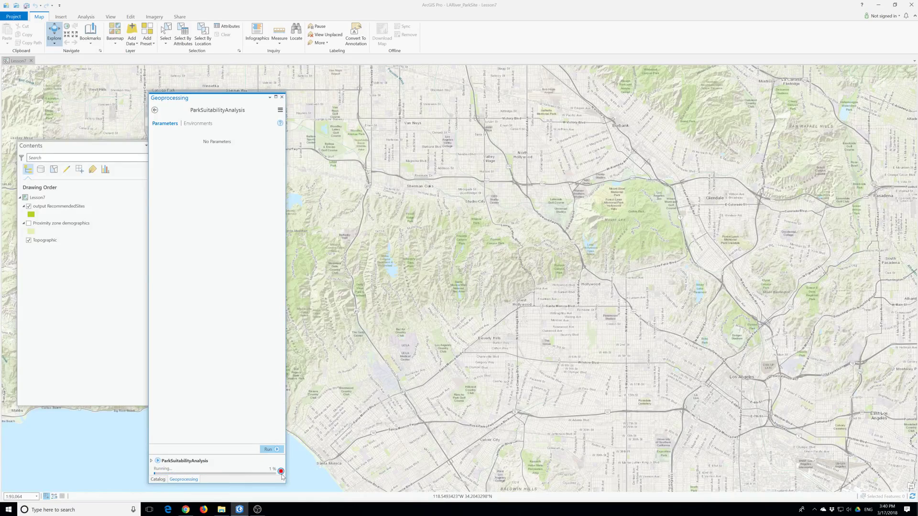
pyautogui.click(281, 472)
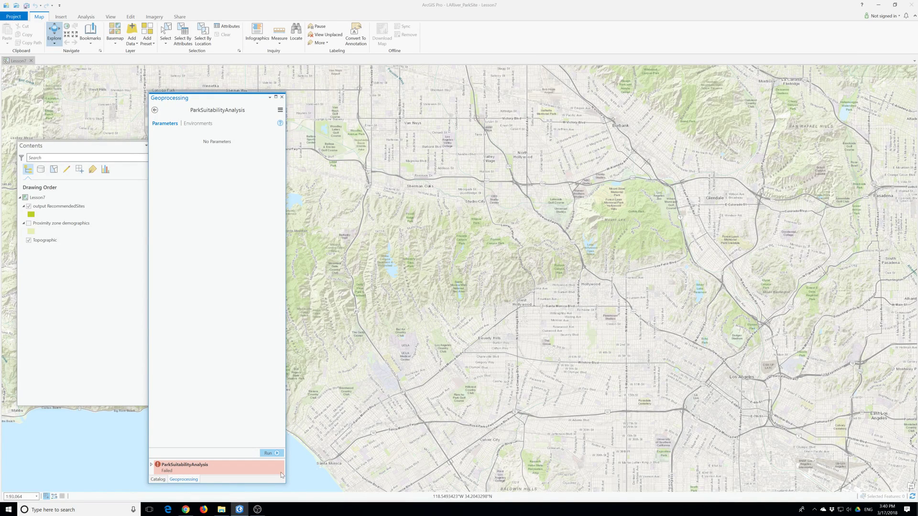
pyautogui.moveTo(267, 471)
pyautogui.click(282, 97)
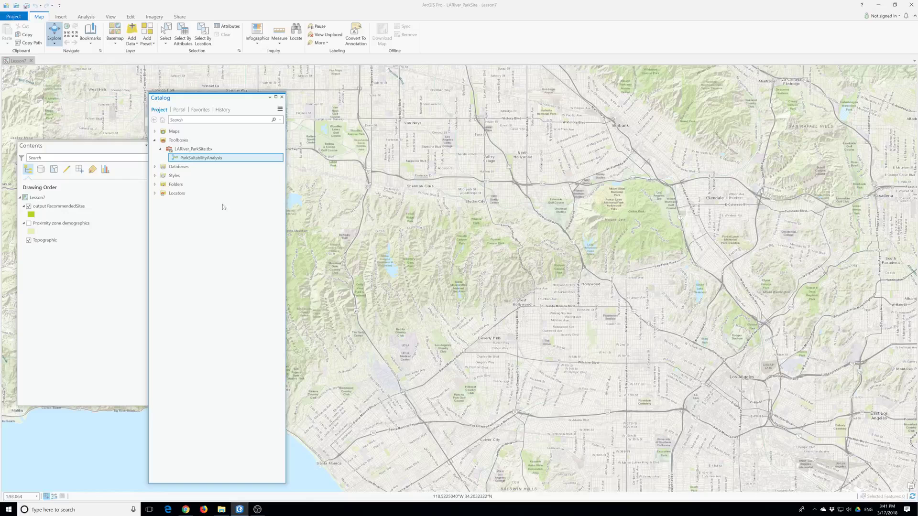
# - Open the ParkSuitabilityAnalysis model for editing and move the Catalog pane off the diagram
pyautogui.rightClick(192, 159)
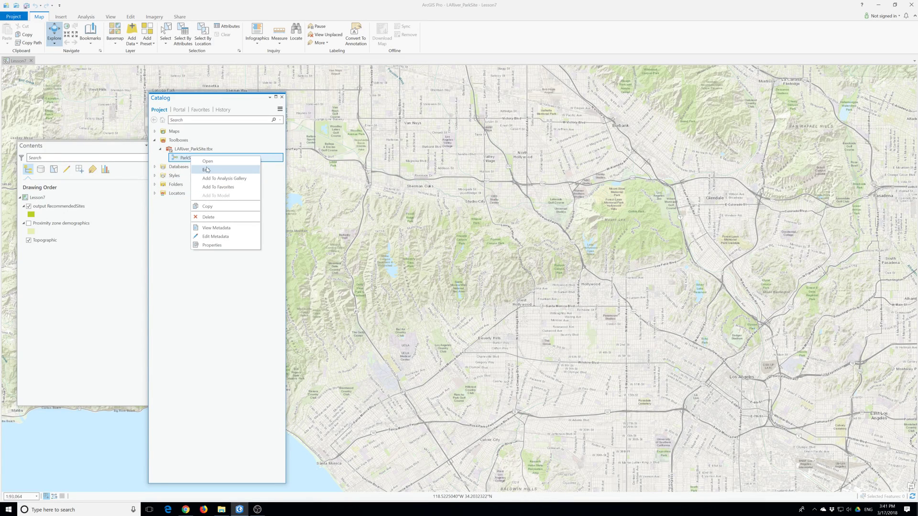
pyautogui.click(208, 169)
pyautogui.click(219, 102)
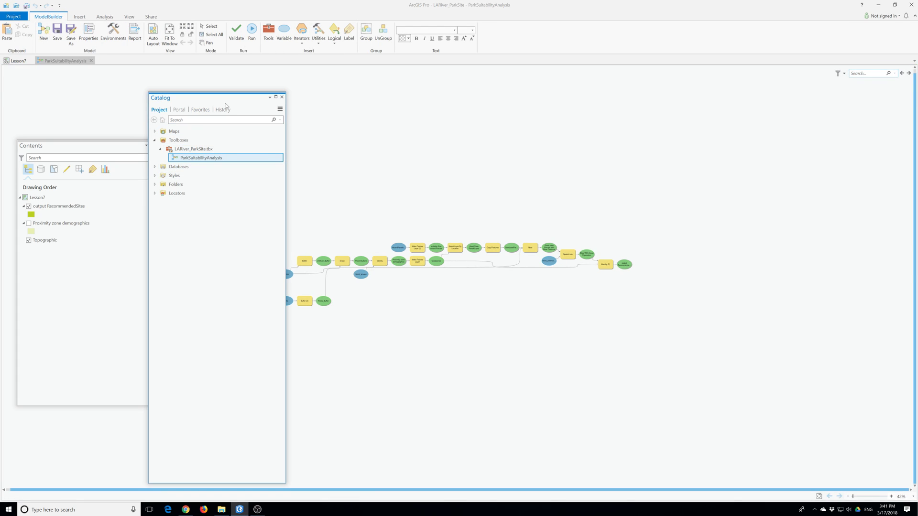
pyautogui.moveTo(236, 101); pyautogui.dragTo(786, 90)
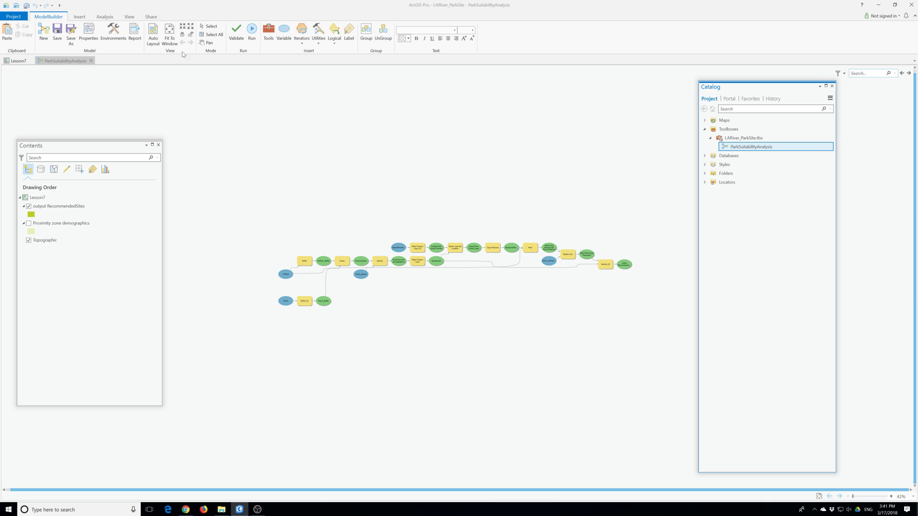
# - Fit the whole model diagram to the window and close the Contents and Catalog panes covering it
pyautogui.click(167, 34)
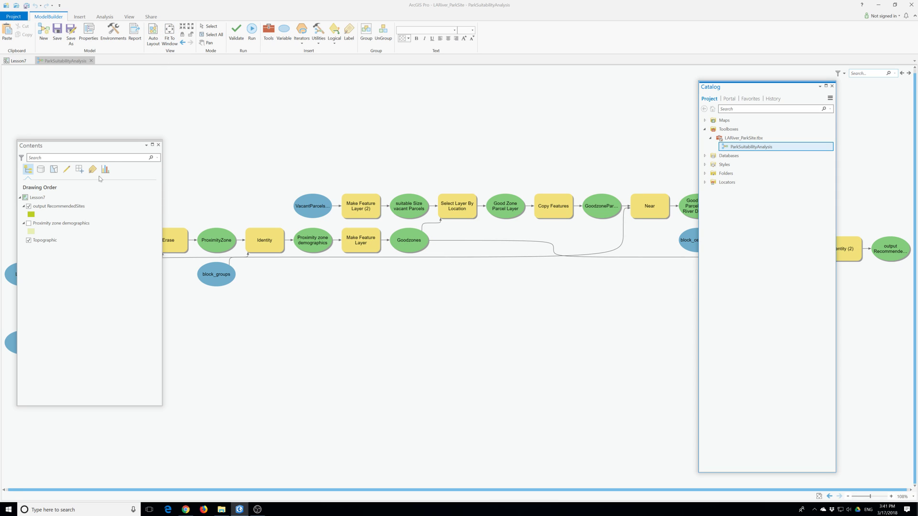
pyautogui.moveTo(154, 146); pyautogui.dragTo(160, 147)
pyautogui.click(157, 148)
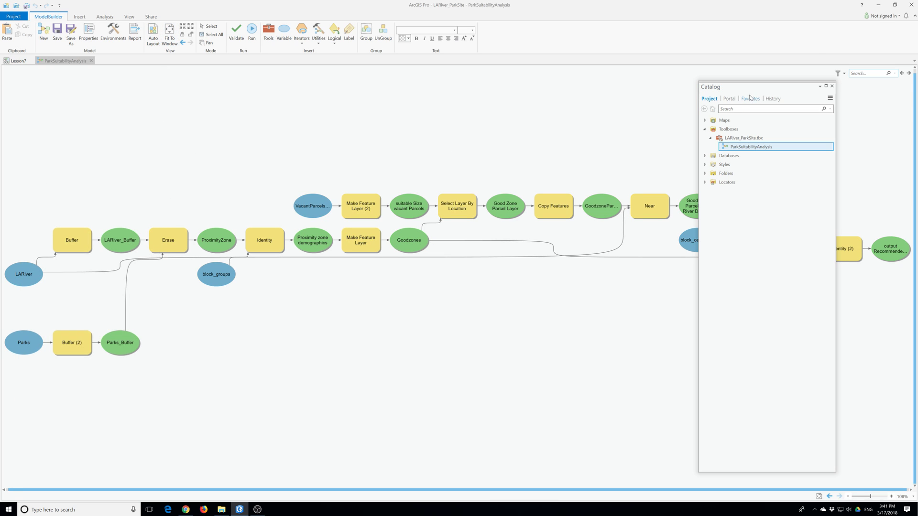
pyautogui.click(832, 86)
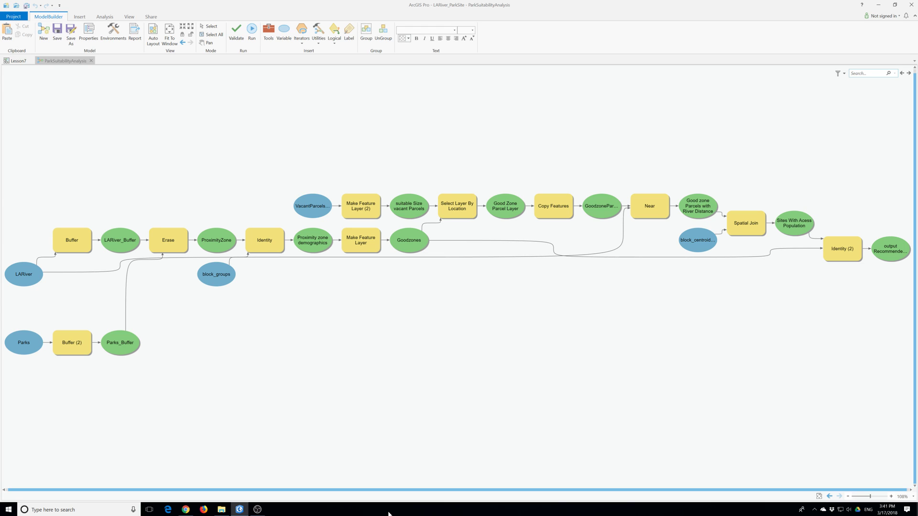
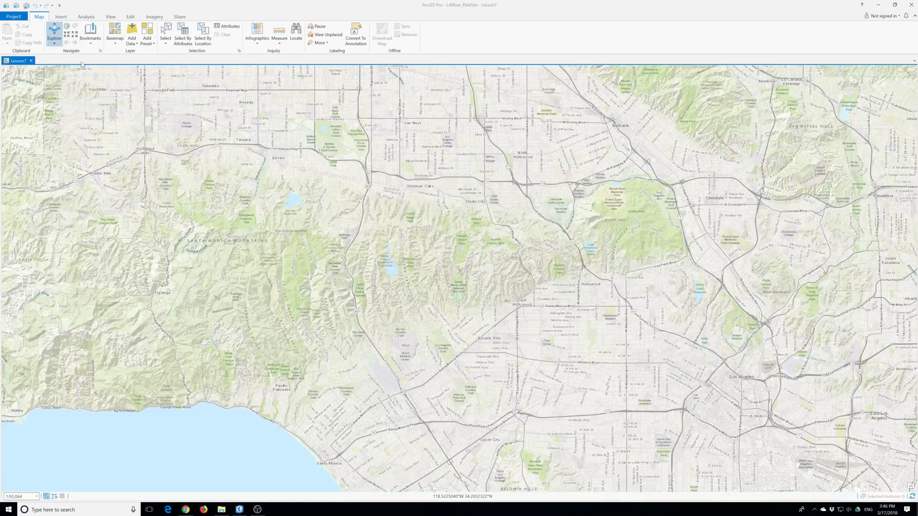
# - Reopen the Catalog pane and check the distance parameters of the ParkSuitabilityAnalysis tool, closing its dialog
pyautogui.click(110, 18)
pyautogui.click(76, 38)
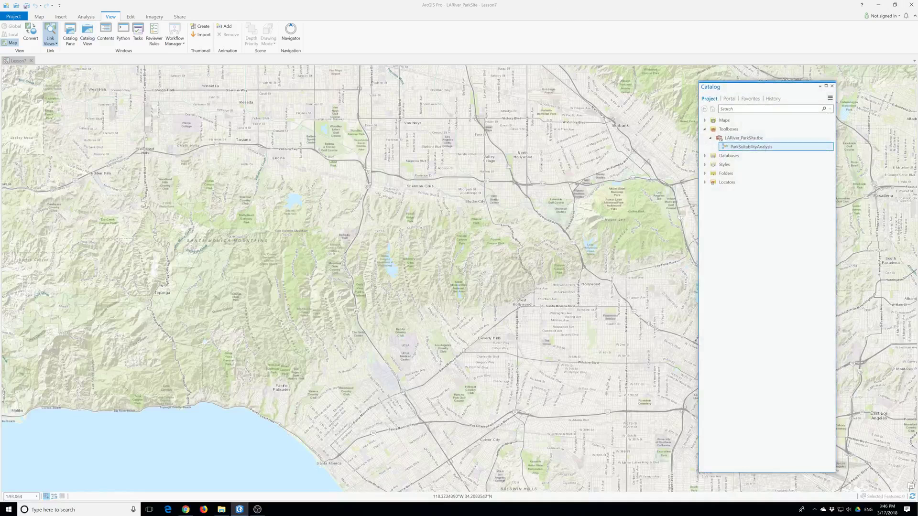
pyautogui.doubleClick(748, 147)
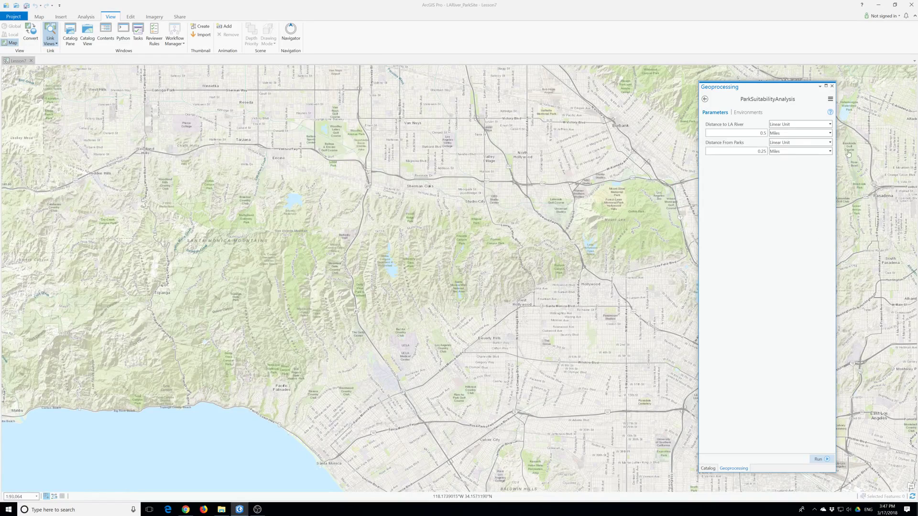
pyautogui.click(832, 86)
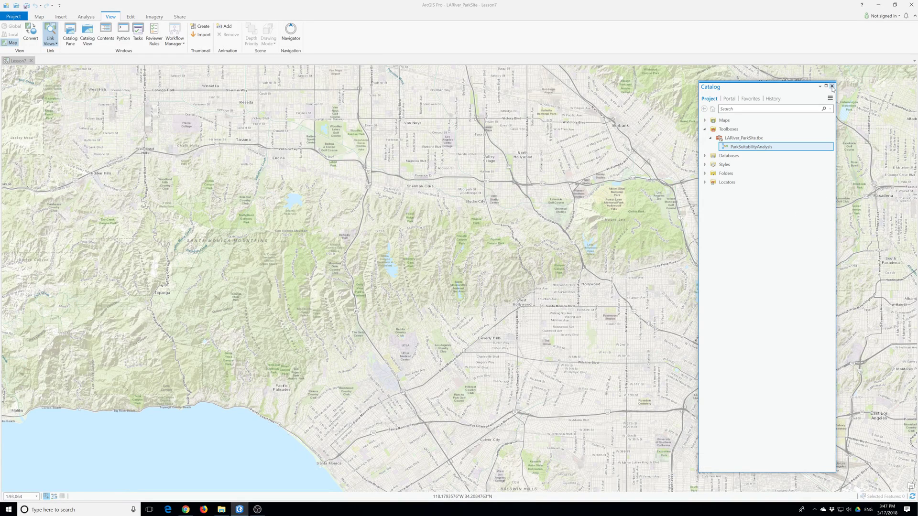
# - Open the ParkSuitabilityAnalysis model for editing and inspect the settings of the Make Feature Layer process that outputs Goodzones
pyautogui.rightClick(741, 149)
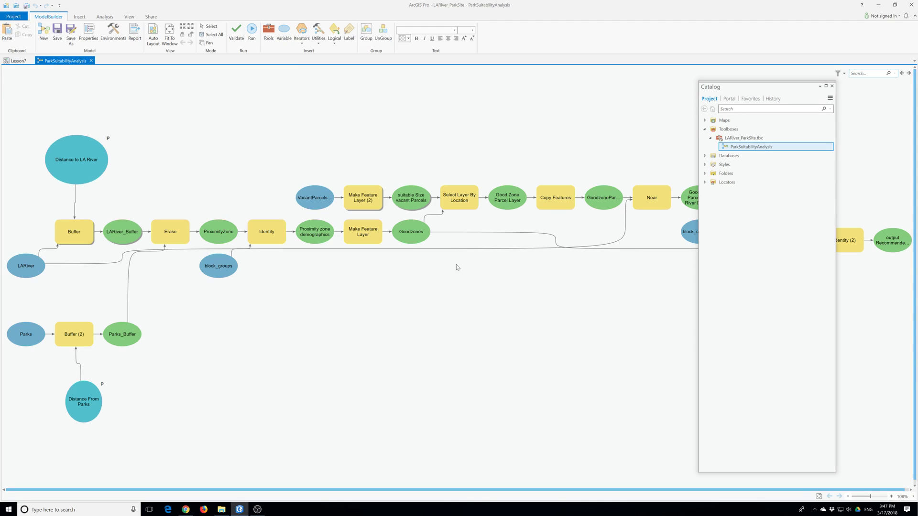
pyautogui.moveTo(351, 240)
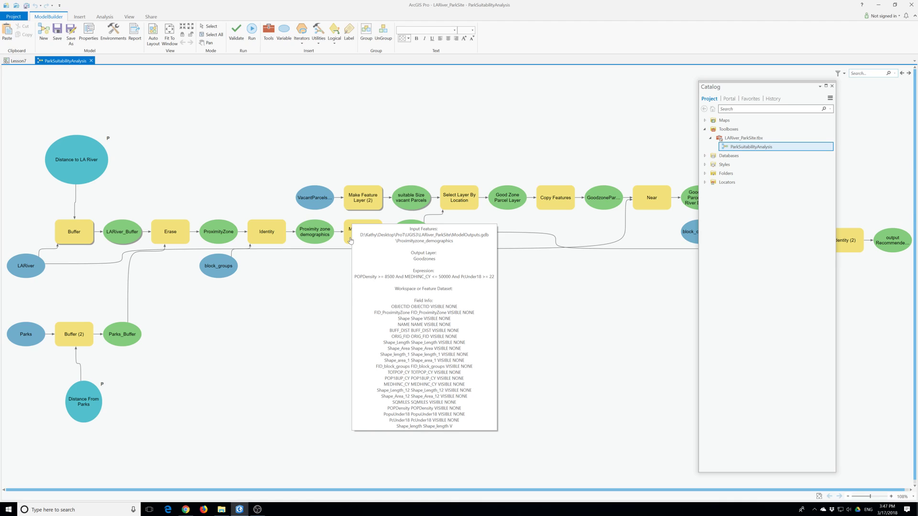
pyautogui.moveTo(311, 246)
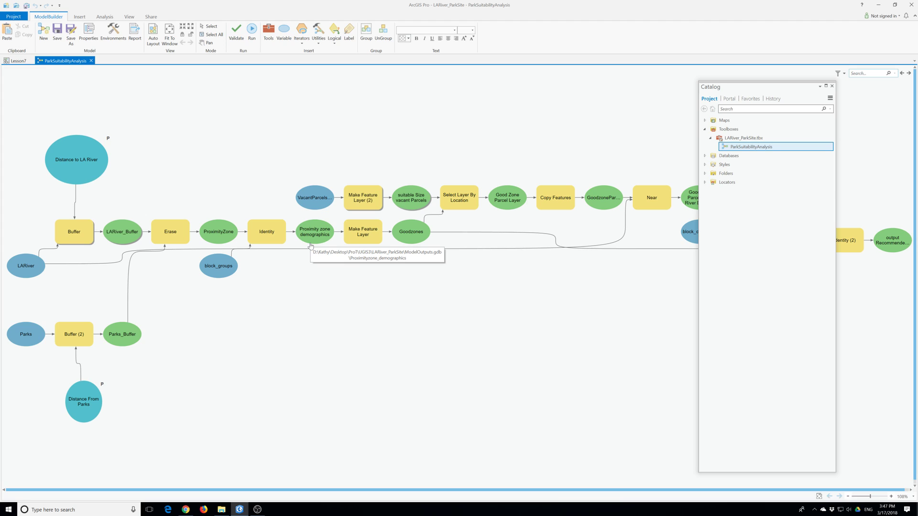
# - Create an Expression parameter variable for the Make Feature Layer process that outputs Goodzones and place it below that process
pyautogui.rightClick(373, 238)
pyautogui.moveTo(401, 262)
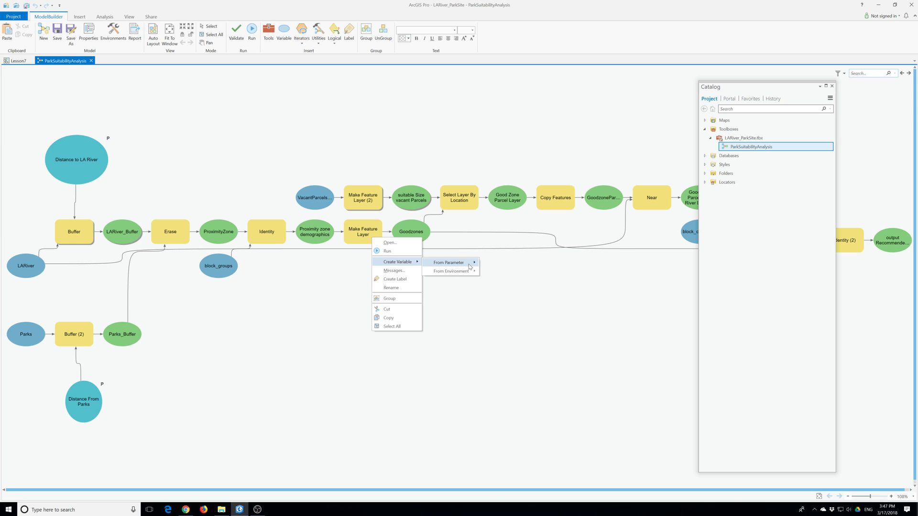
pyautogui.moveTo(470, 266)
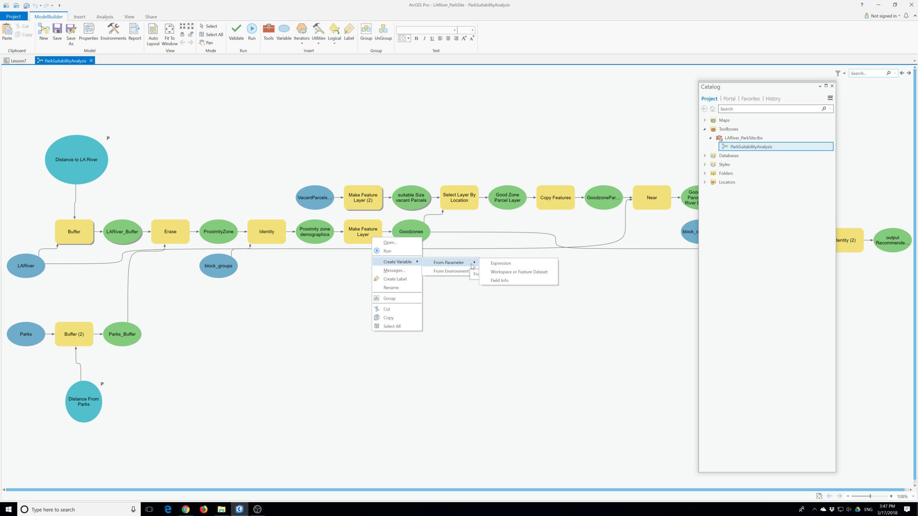
pyautogui.click(504, 265)
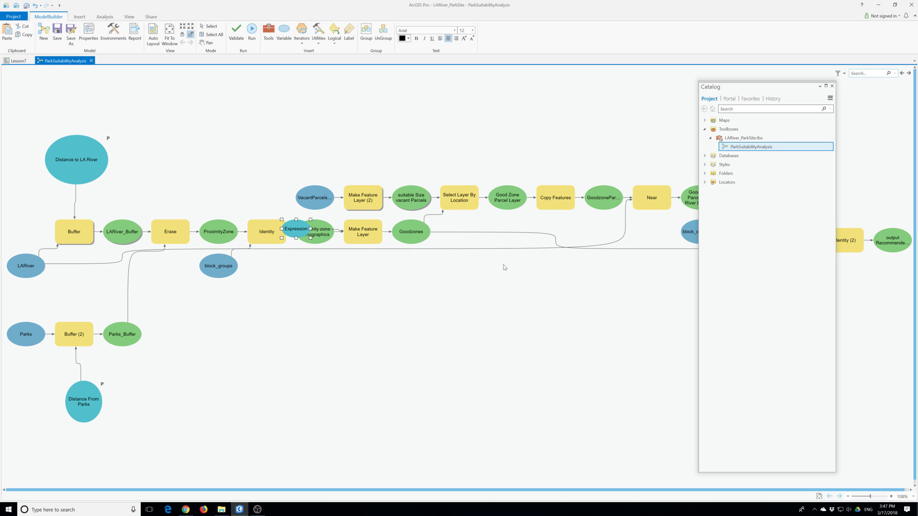
pyautogui.moveTo(296, 228); pyautogui.dragTo(349, 331)
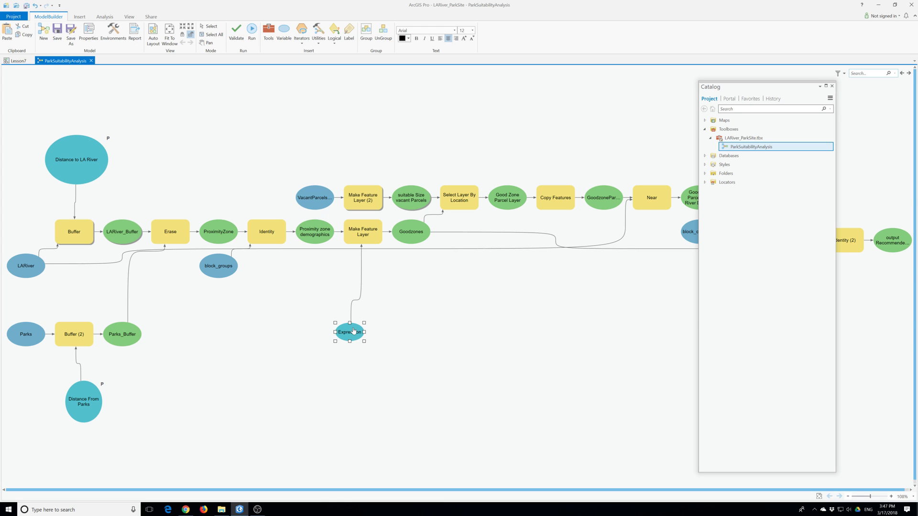
# - Rename the Expression variable below Make Feature Layer as "Demographic Criteria"
pyautogui.rightClick(354, 330)
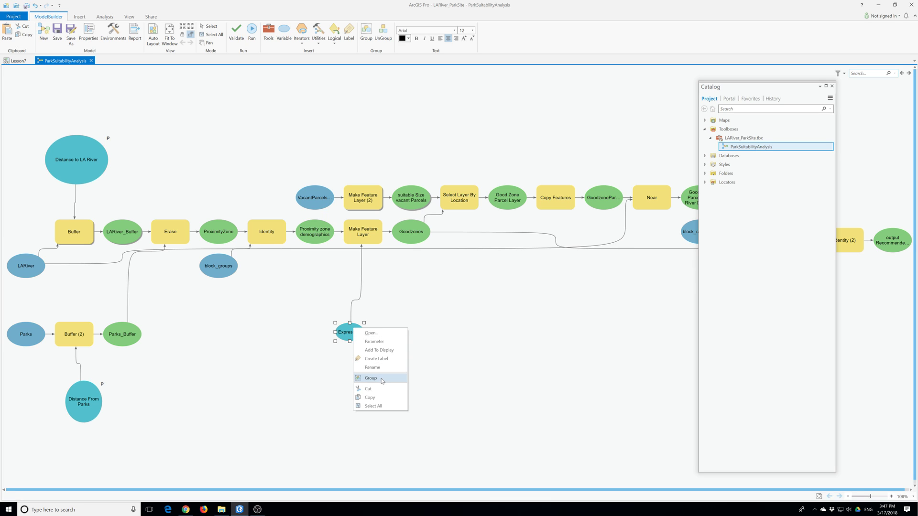
pyautogui.click(378, 359)
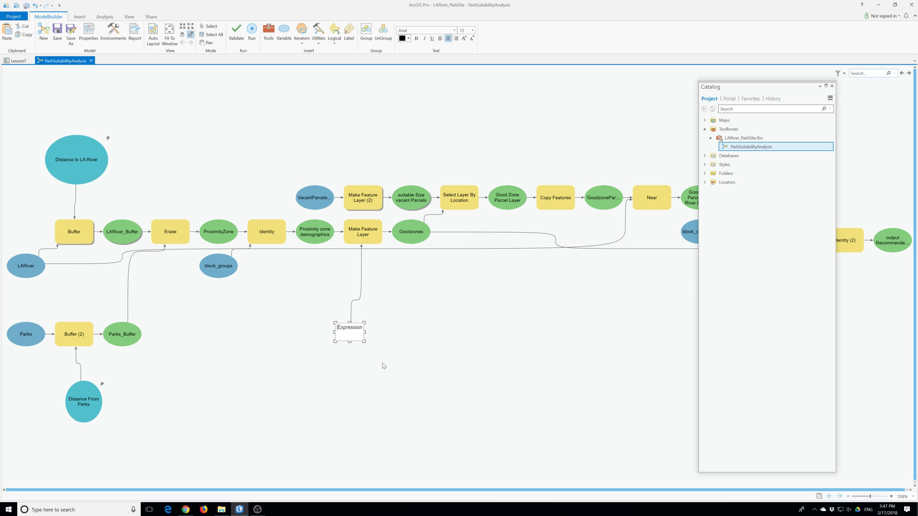
pyautogui.press('Delete')
pyautogui.press('Delete')
pyautogui.press('Delete')
pyautogui.press('Delete')
pyautogui.press('Delete')
pyautogui.press('Delete')
pyautogui.press('Delete')
pyautogui.write('Demogra')
pyautogui.write('phic Critieria')
pyautogui.click(400, 425)
# - Mark the demographic variable as a model parameter and enlarge its oval so the whole name fits
pyautogui.rightClick(347, 338)
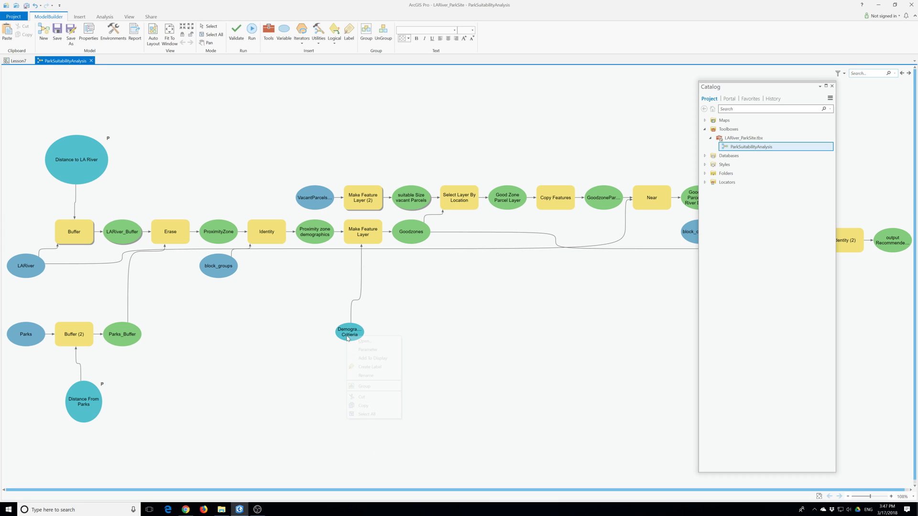
pyautogui.click(364, 350)
pyautogui.click(353, 335)
pyautogui.moveTo(364, 342); pyautogui.dragTo(421, 402)
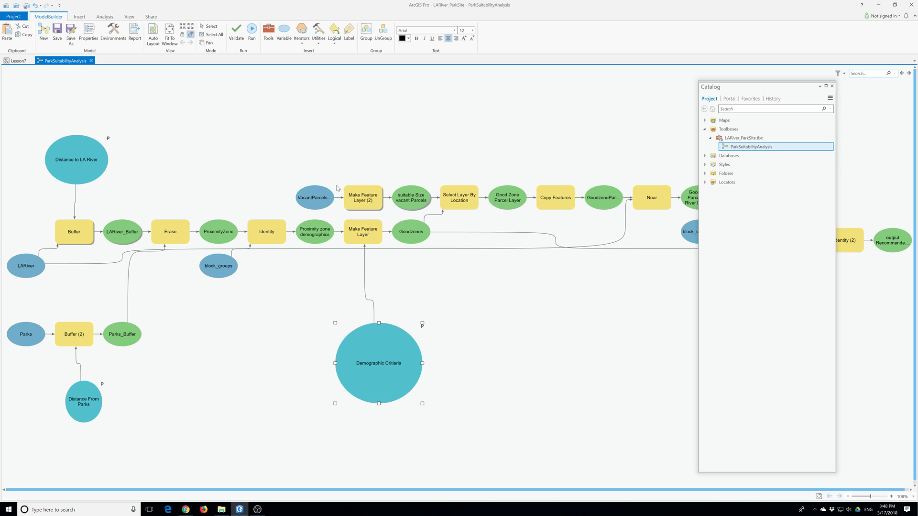
# - Create an Expression parameter variable for the Make Feature Layer (2) process and place it above that process
pyautogui.click(353, 197)
pyautogui.rightClick(360, 194)
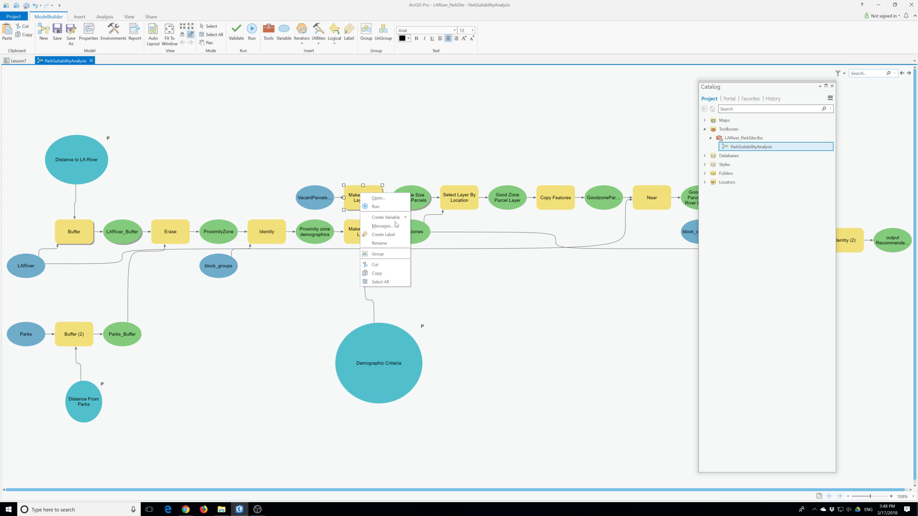
pyautogui.moveTo(407, 219)
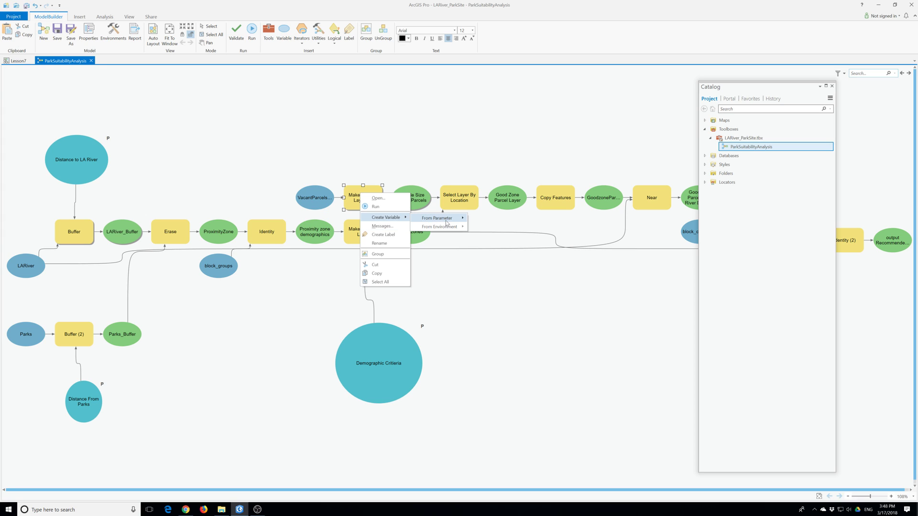
pyautogui.moveTo(437, 218)
pyautogui.click(490, 222)
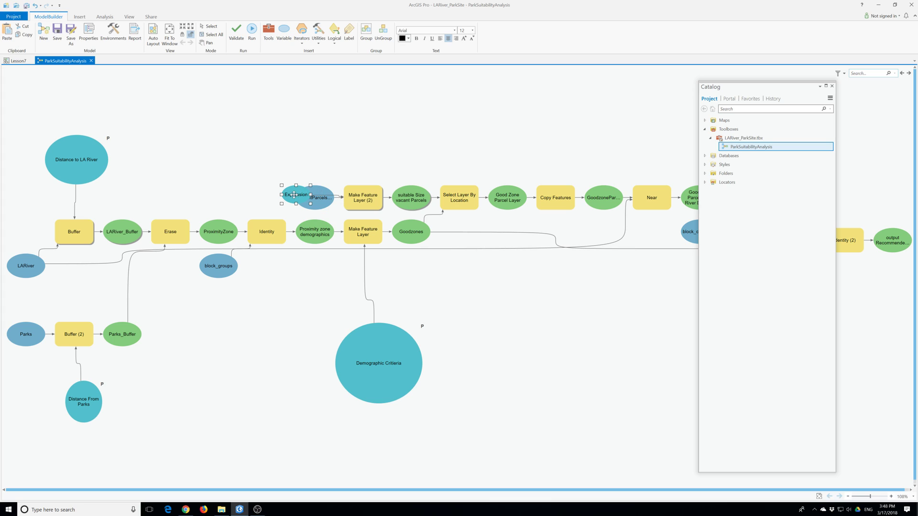
pyautogui.moveTo(294, 195); pyautogui.dragTo(348, 109)
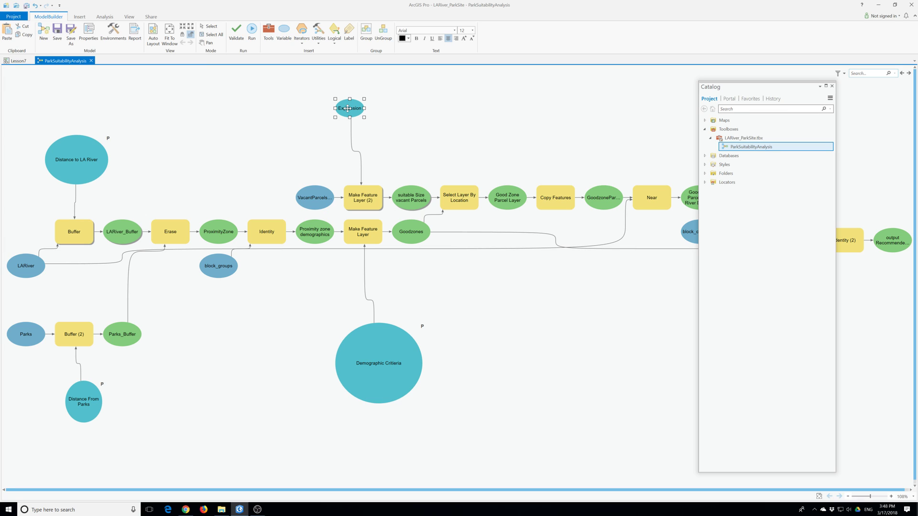
# - Rename the Expression variable above Make Feature Layer (2) as "Pakr Size in Arcres"
pyautogui.moveTo(351, 111)
pyautogui.rightClick(350, 110)
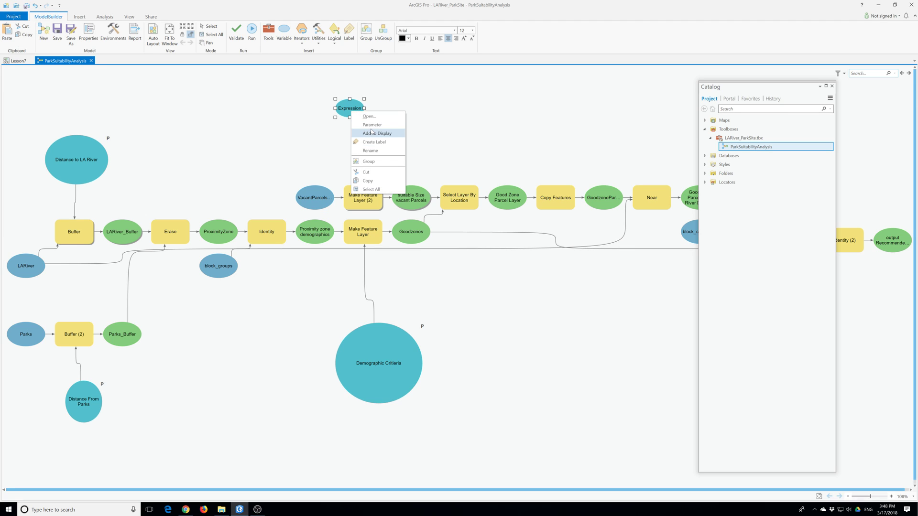
pyautogui.click(377, 151)
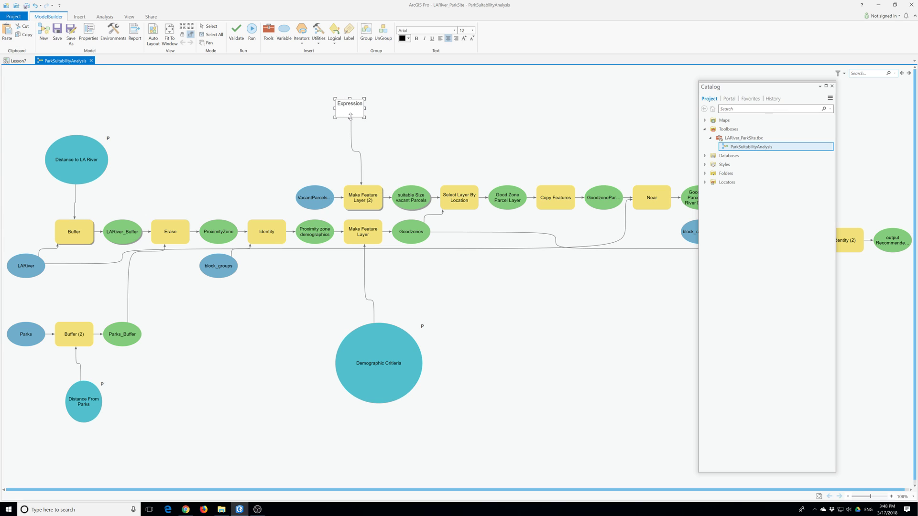
pyautogui.press('Delete')
pyautogui.press('Delete')
pyautogui.press('Delete')
pyautogui.press('Delete')
pyautogui.press('Delete')
pyautogui.press('Delete')
pyautogui.press('Delete')
pyautogui.write('Pakr Size (n Arcres')
pyautogui.press('Return')
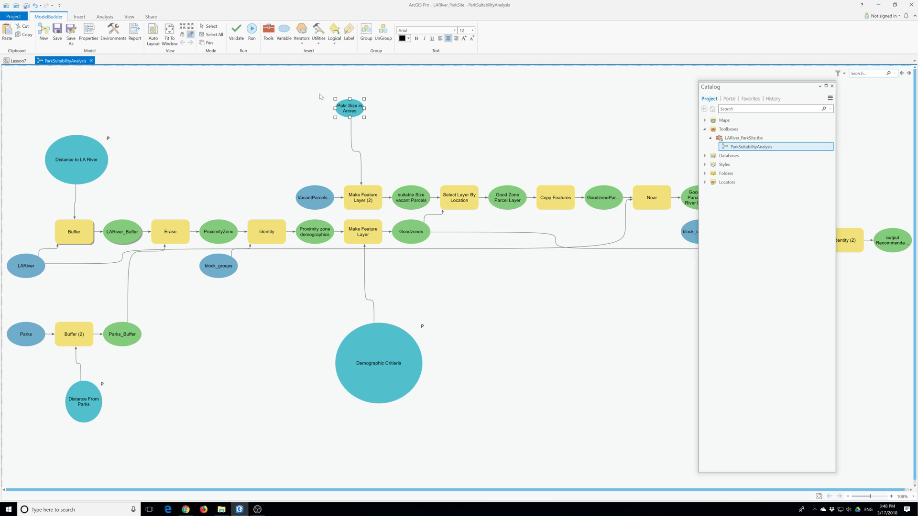
# - Enlarge the "Pakr Size in Arcres" oval to fit its name and mark the variable as a model parameter
pyautogui.moveTo(364, 99); pyautogui.dragTo(400, 84)
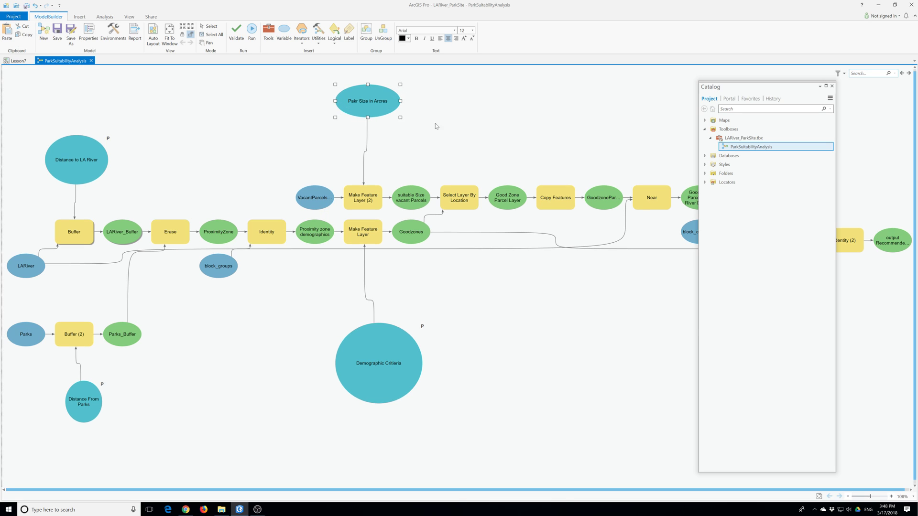
pyautogui.click(442, 127)
pyautogui.rightClick(372, 97)
pyautogui.click(395, 120)
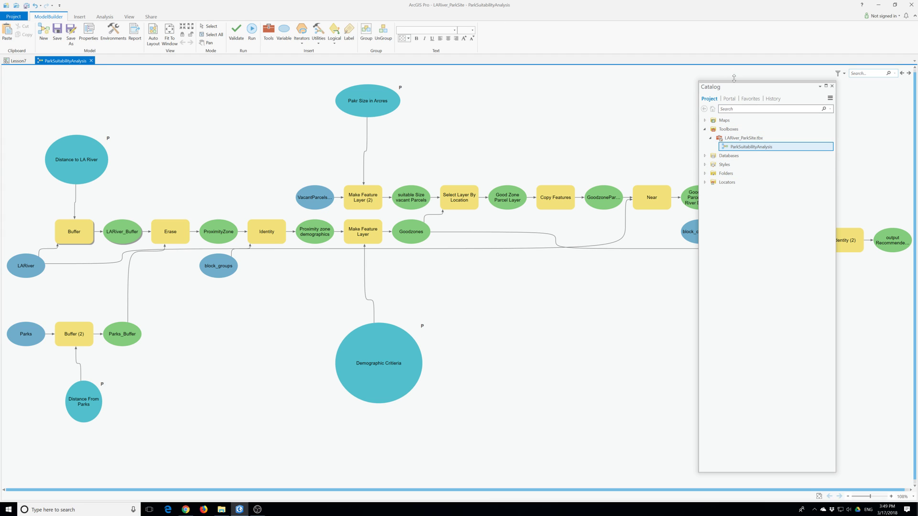
# - Move the Catalog pane off the Spatial Join process, create its Search Radius parameter variable and place it above the process
pyautogui.moveTo(742, 88); pyautogui.dragTo(497, 274)
pyautogui.rightClick(751, 214)
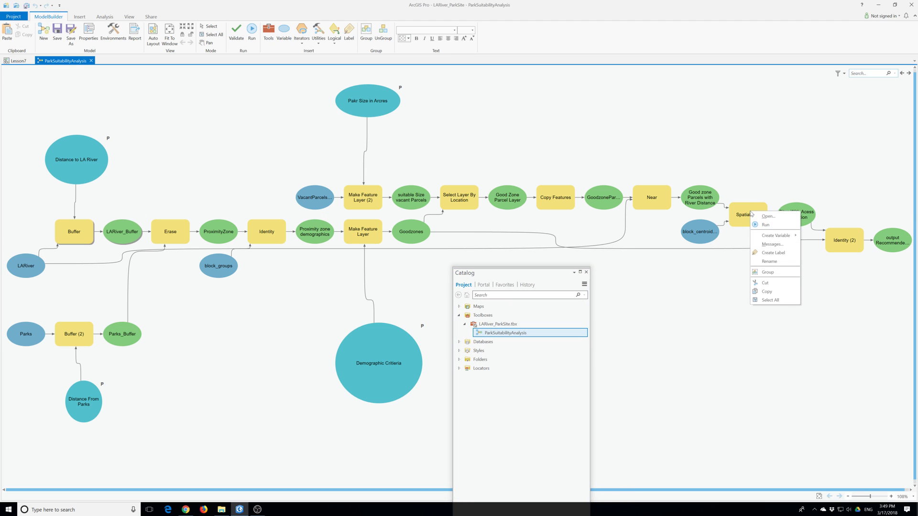
pyautogui.moveTo(773, 239)
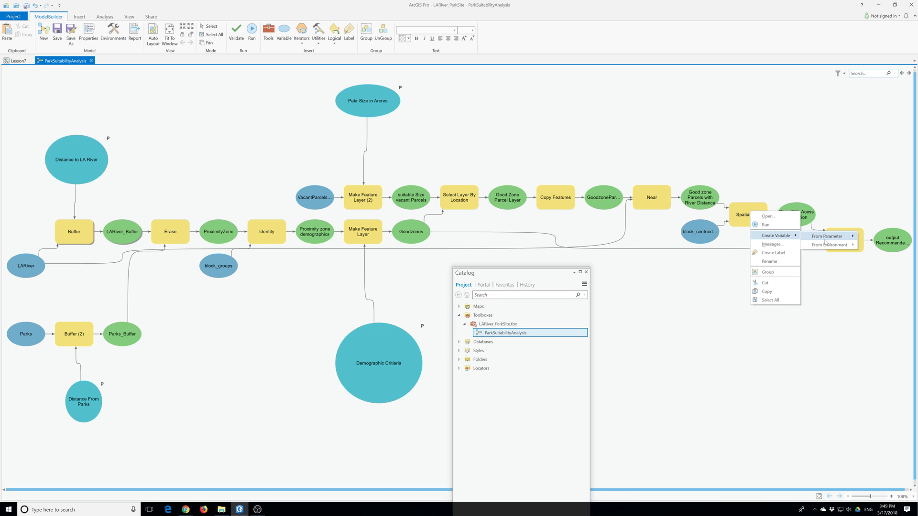
pyautogui.moveTo(825, 242)
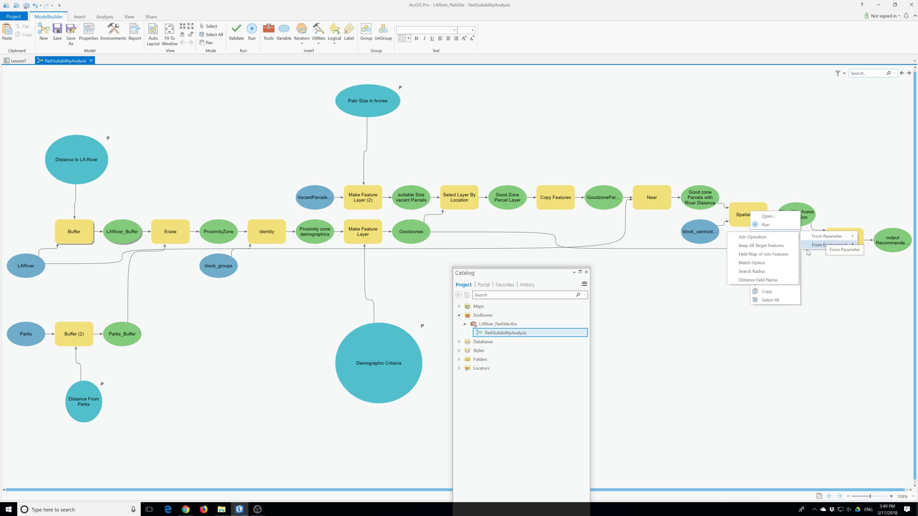
pyautogui.click(751, 271)
pyautogui.moveTo(676, 211); pyautogui.dragTo(733, 150)
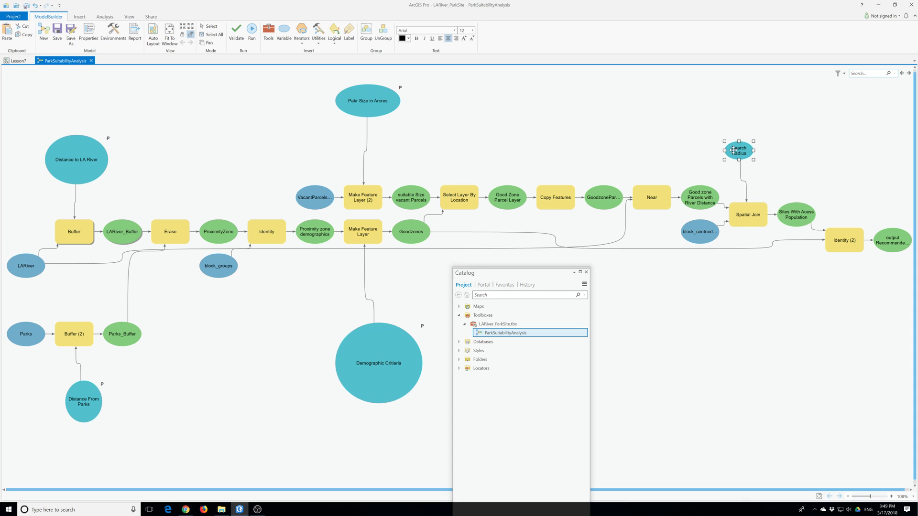
# - Mark the Search Radius variable as a model parameter and rename it "Park Acess Distance"
pyautogui.rightClick(734, 150)
pyautogui.click(751, 162)
pyautogui.rightClick(739, 154)
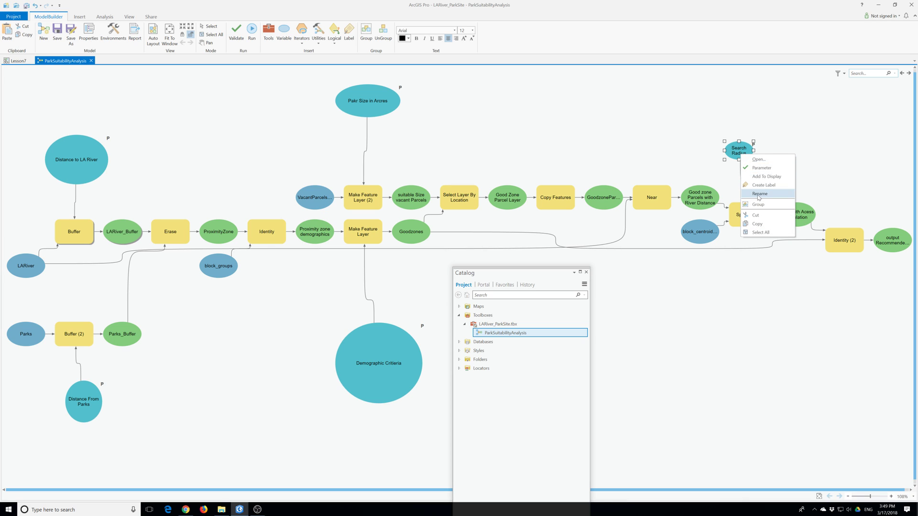
pyautogui.click(757, 198)
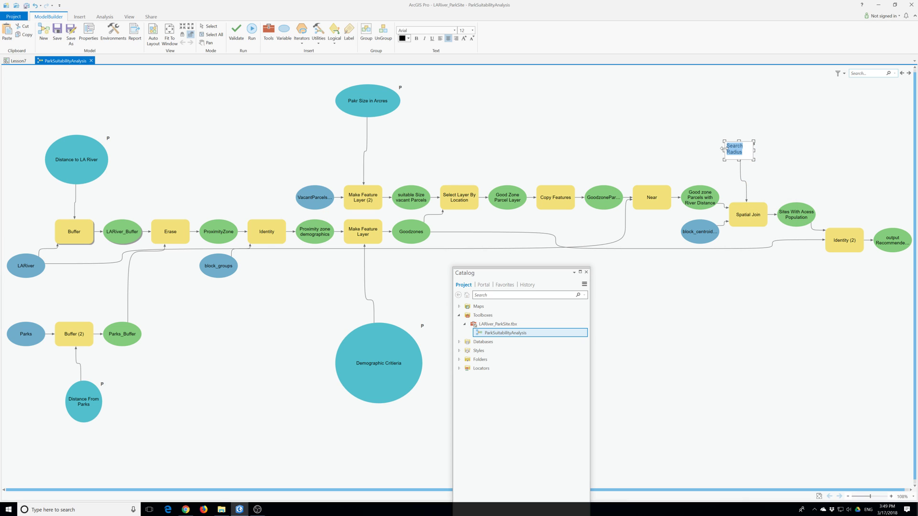
pyautogui.write('Park Acess Distance')
pyautogui.click(698, 156)
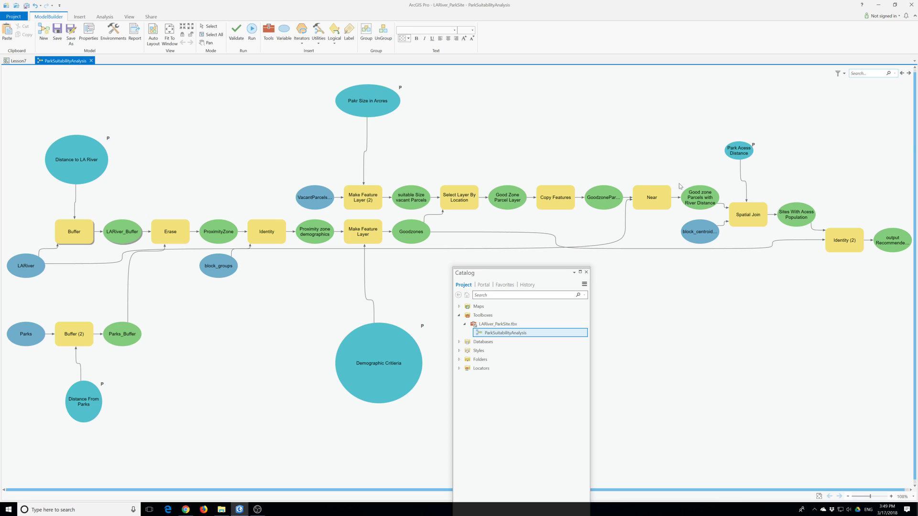
# - Fit the diagram to the window, arrange it with Auto Layout and save the model
pyautogui.click(170, 31)
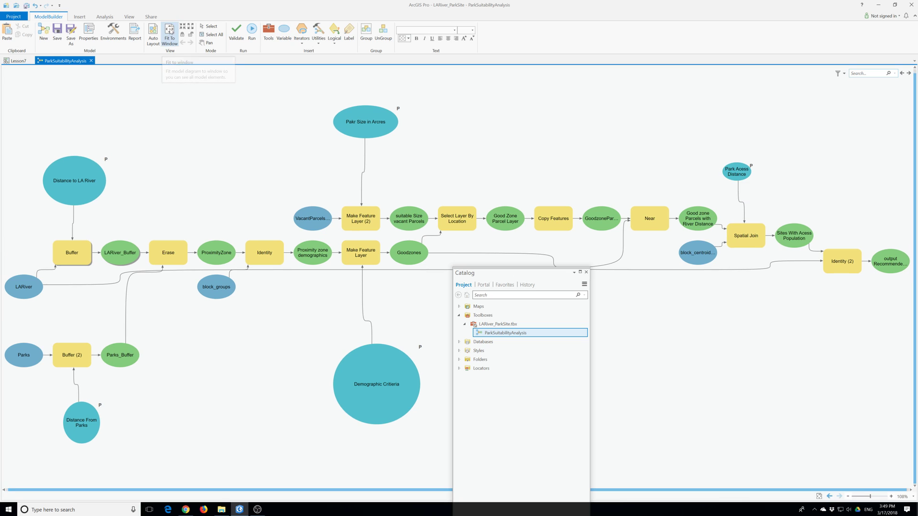
pyautogui.click(153, 33)
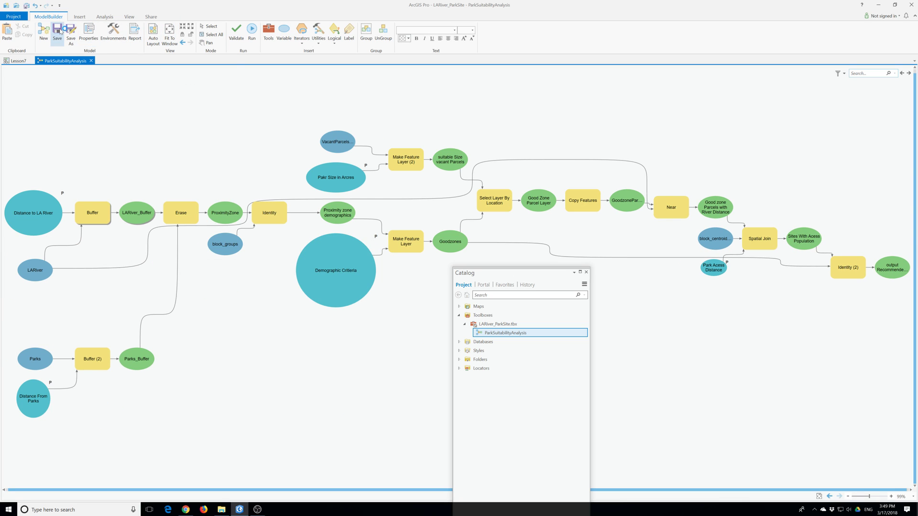
pyautogui.click(58, 33)
pyautogui.click(59, 28)
pyautogui.click(58, 34)
pyautogui.click(58, 36)
# - Open the ParkSuitabilityAnalysis tool, set Distance to LA River to 1 mile and run it
pyautogui.doubleClick(492, 333)
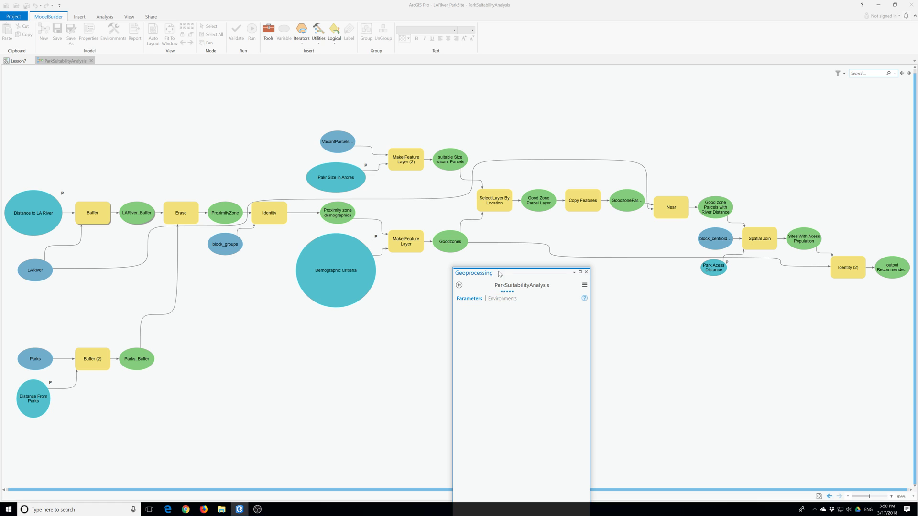
pyautogui.moveTo(498, 271); pyautogui.dragTo(547, 78)
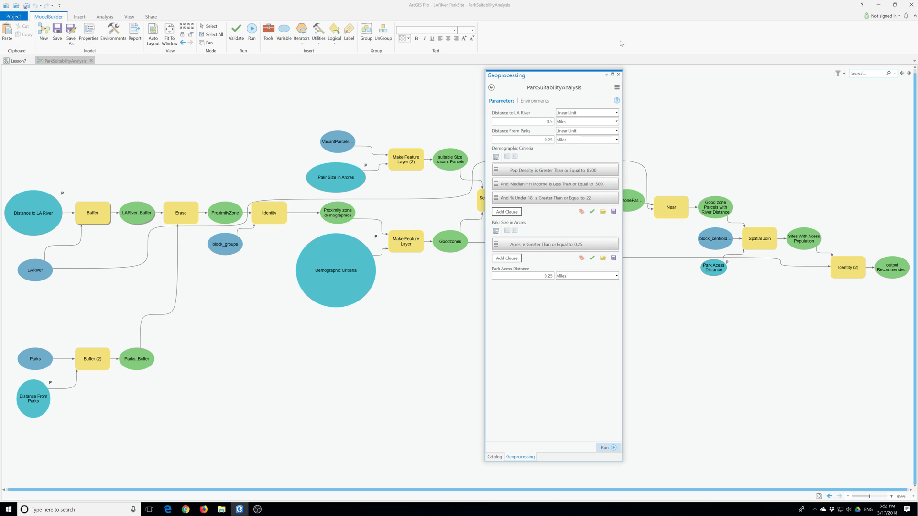
pyautogui.moveTo(546, 122); pyautogui.dragTo(558, 124)
pyautogui.write('1')
pyautogui.moveTo(572, 201)
pyautogui.moveTo(624, 177); pyautogui.dragTo(678, 180)
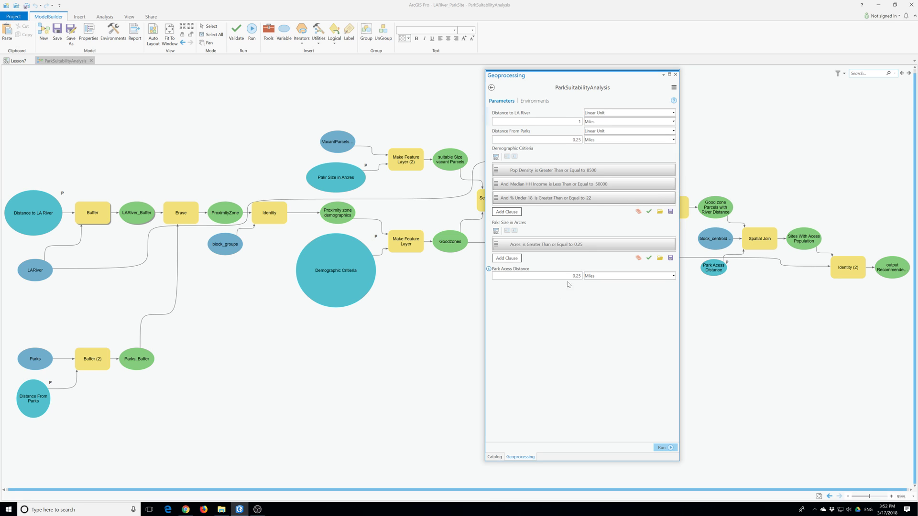
pyautogui.click(663, 447)
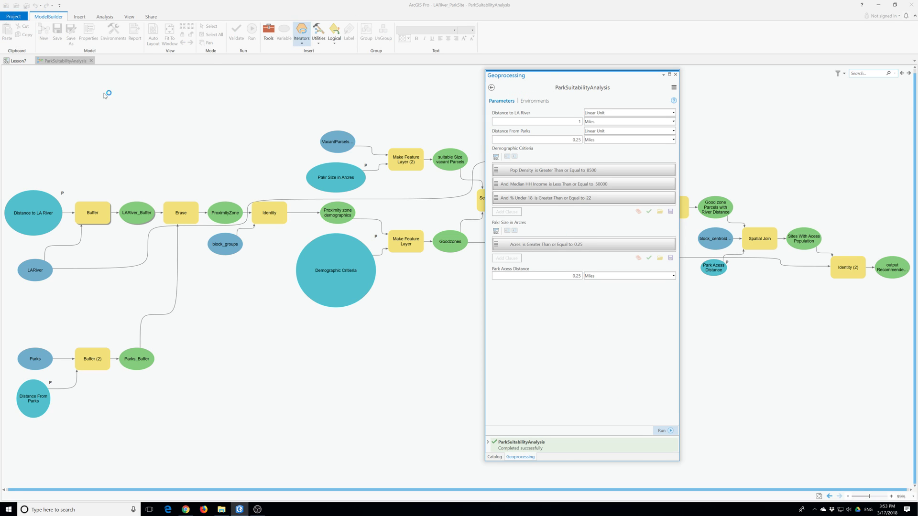
# - Switch to the Lesson7 map, show its Contents pane and remove the Proximity zone demographics layer
pyautogui.click(19, 62)
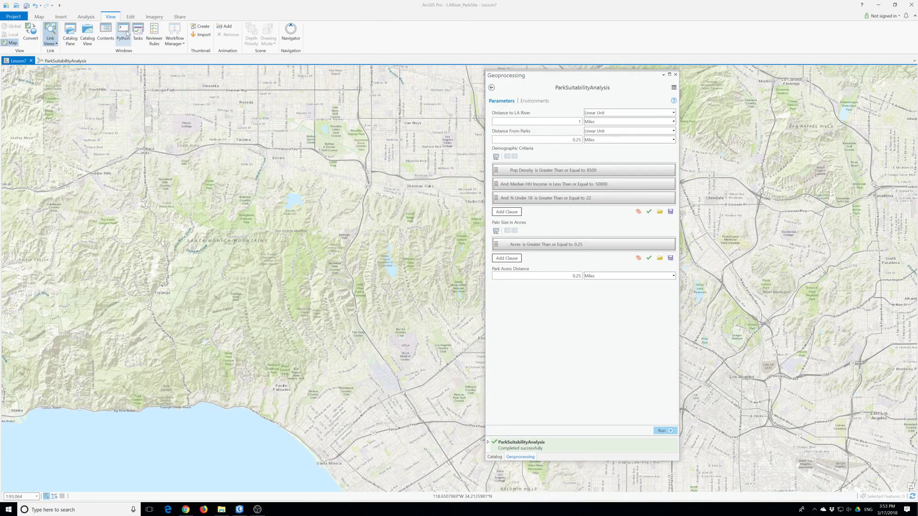
pyautogui.click(100, 41)
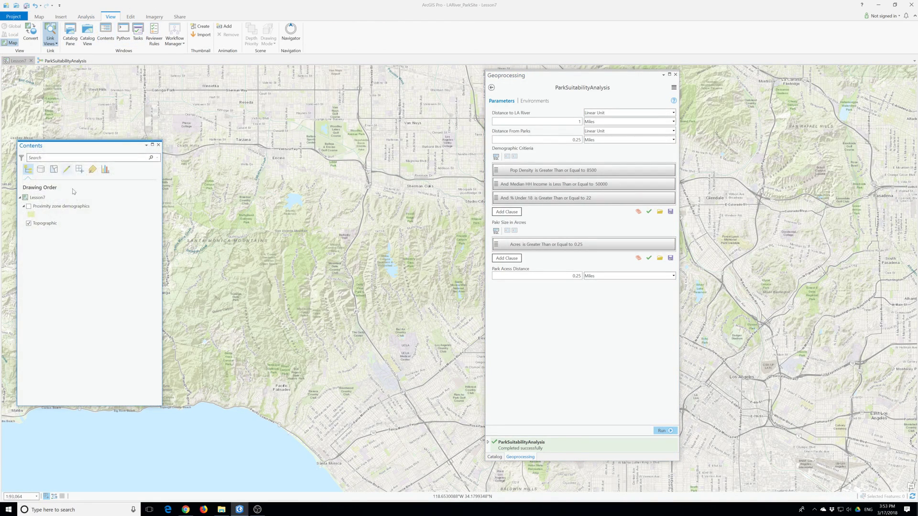
pyautogui.rightClick(47, 208)
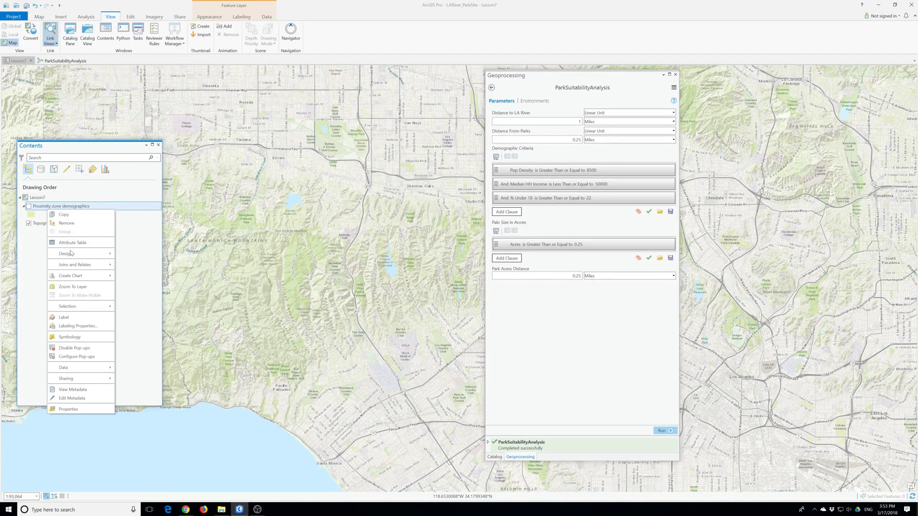
pyautogui.click(67, 223)
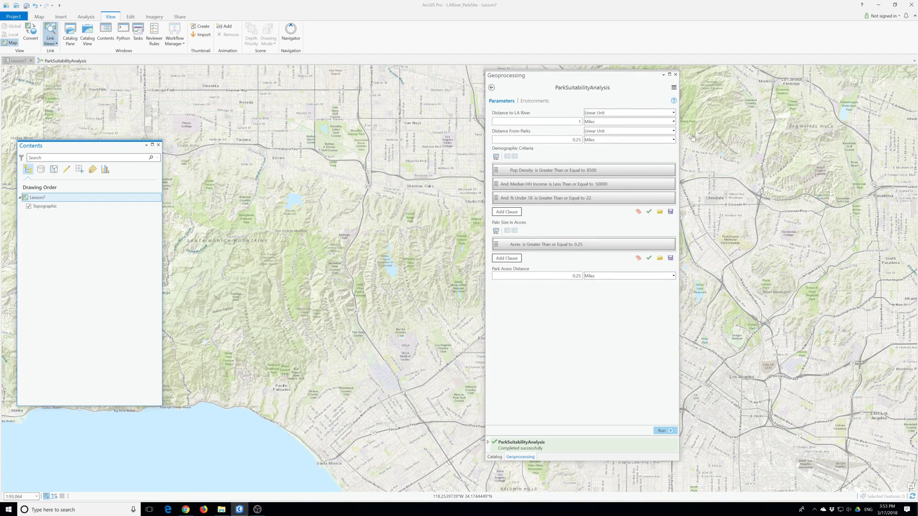
# - Show the project's databases in the Catalog pane, refresh ModelOutputs.gdb and list its contents
pyautogui.click(70, 35)
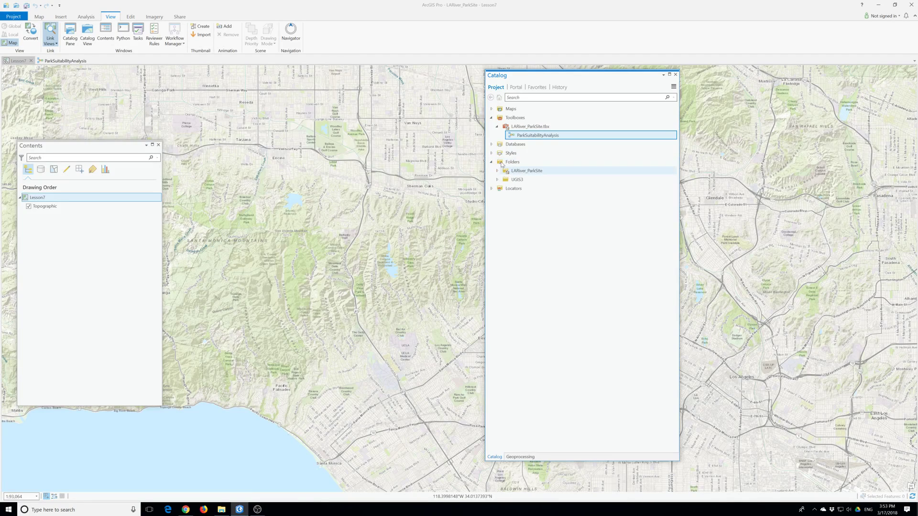
pyautogui.doubleClick(514, 144)
pyautogui.click(497, 171)
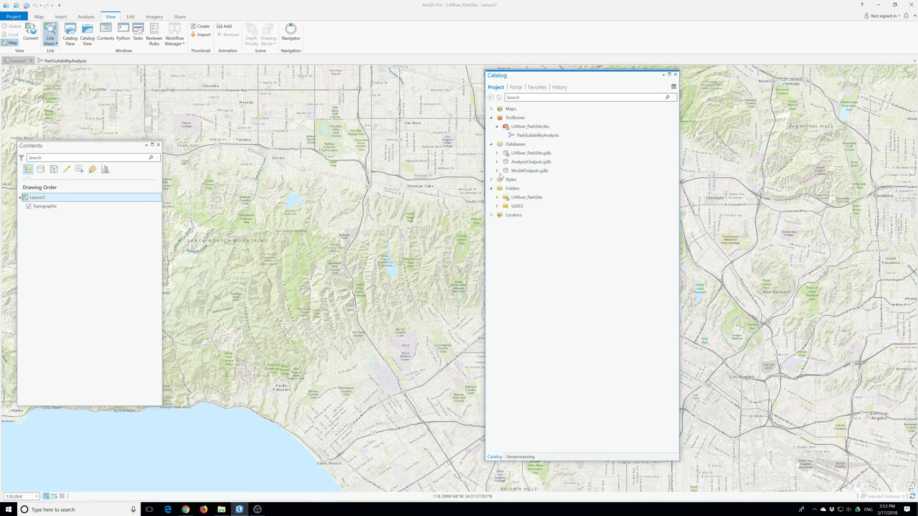
pyautogui.rightClick(514, 171)
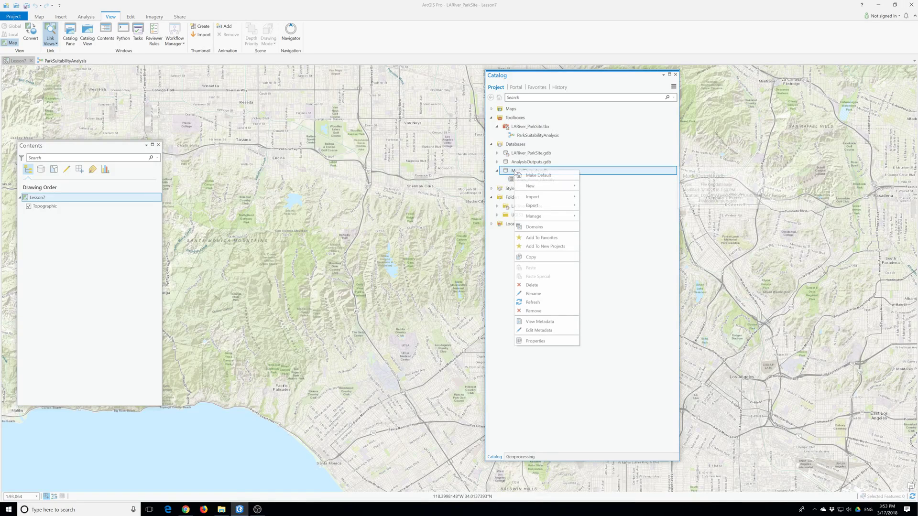
pyautogui.click(526, 303)
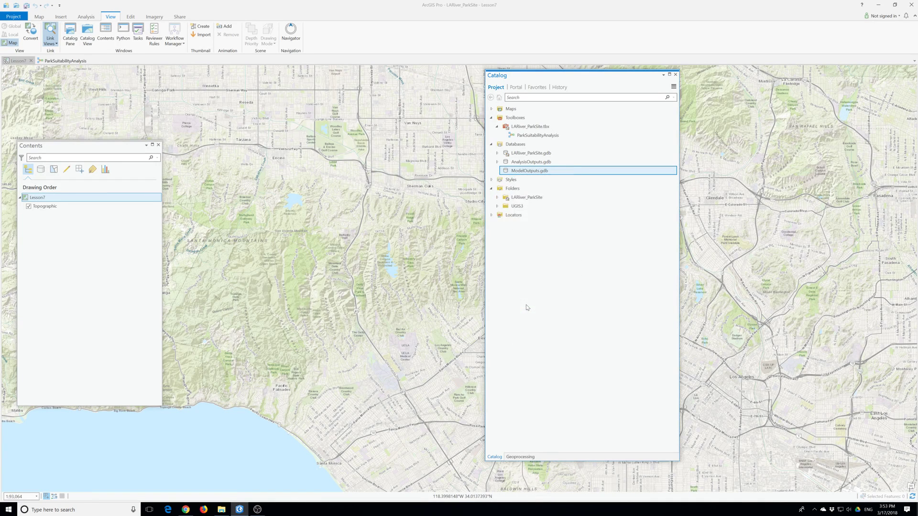
pyautogui.rightClick(516, 174)
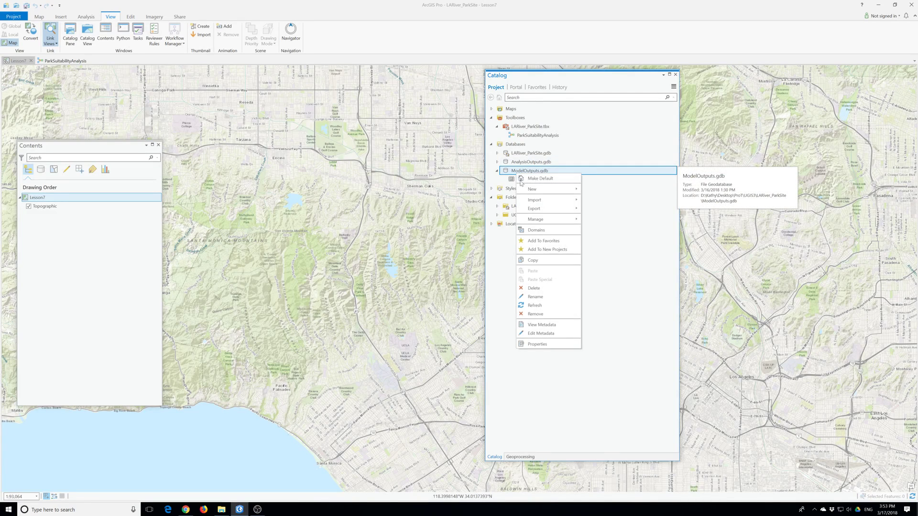
pyautogui.click(539, 304)
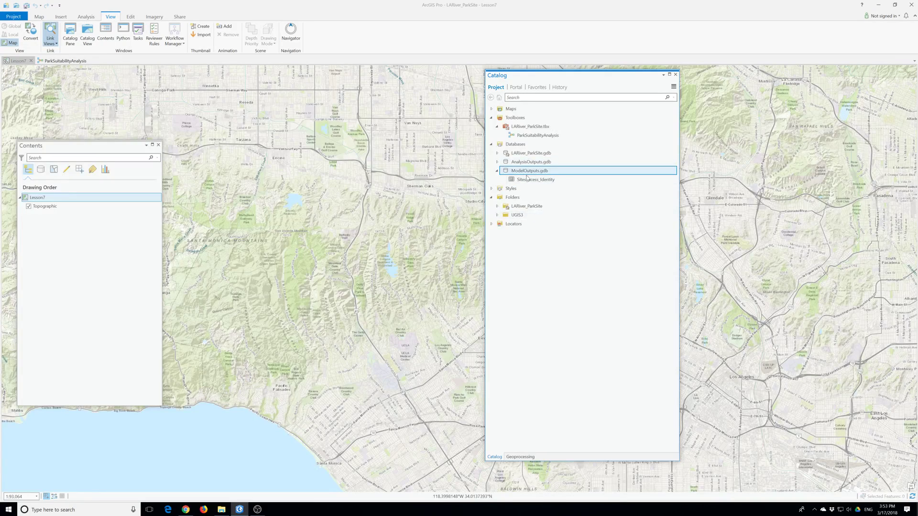
# - Collapse and re-expand ModelOutputs.gdb, then refresh it again to check for new model outputs
pyautogui.click(497, 170)
pyautogui.click(497, 171)
pyautogui.rightClick(515, 171)
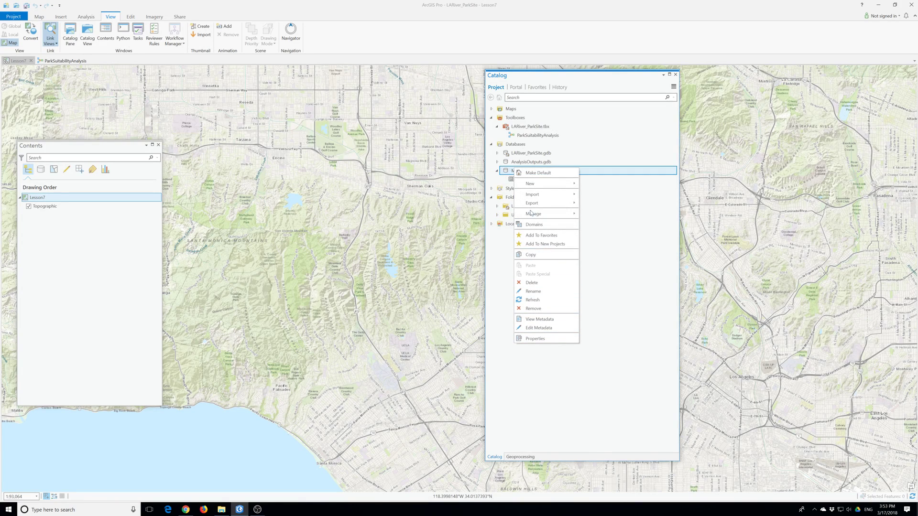
pyautogui.click(532, 300)
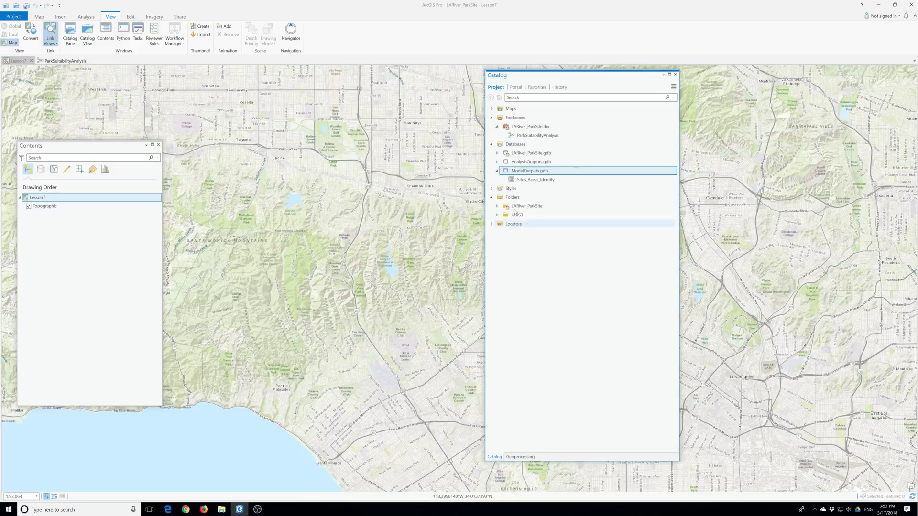
pyautogui.rightClick(507, 144)
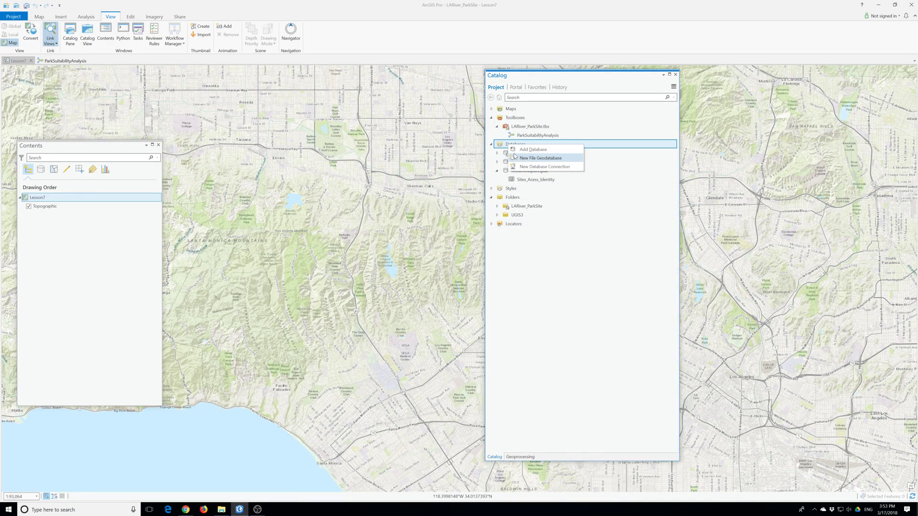
pyautogui.click(505, 149)
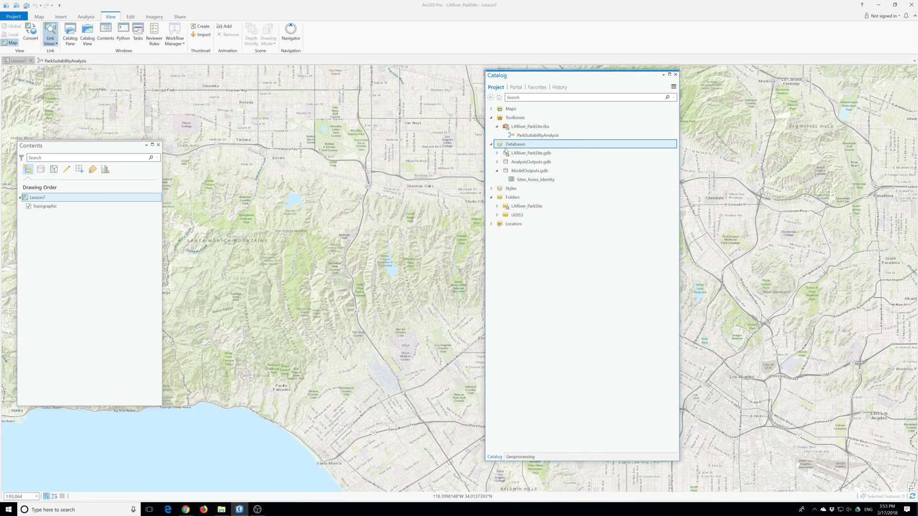
# - Rerun the ParkSuitabilityAnalysis tool with its current parameters and refresh ModelOutputs.gdb in the Catalog pane
pyautogui.click(521, 457)
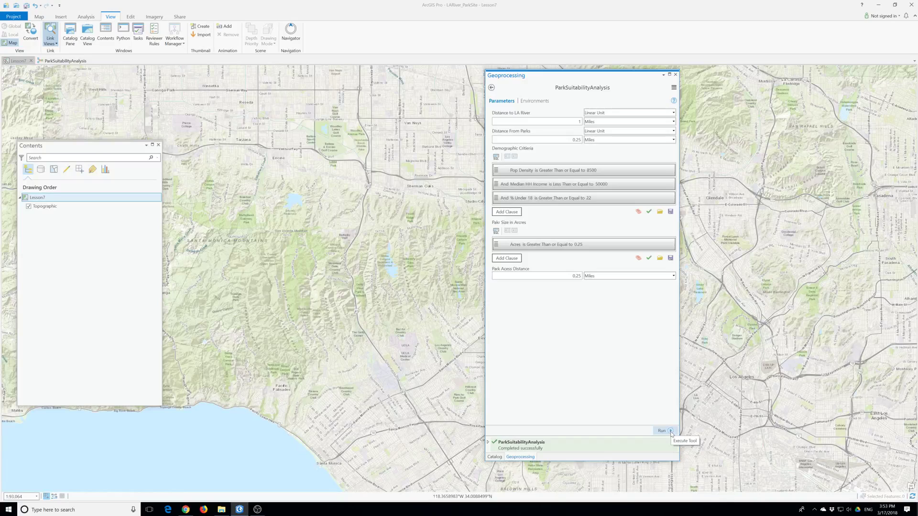
pyautogui.click(670, 431)
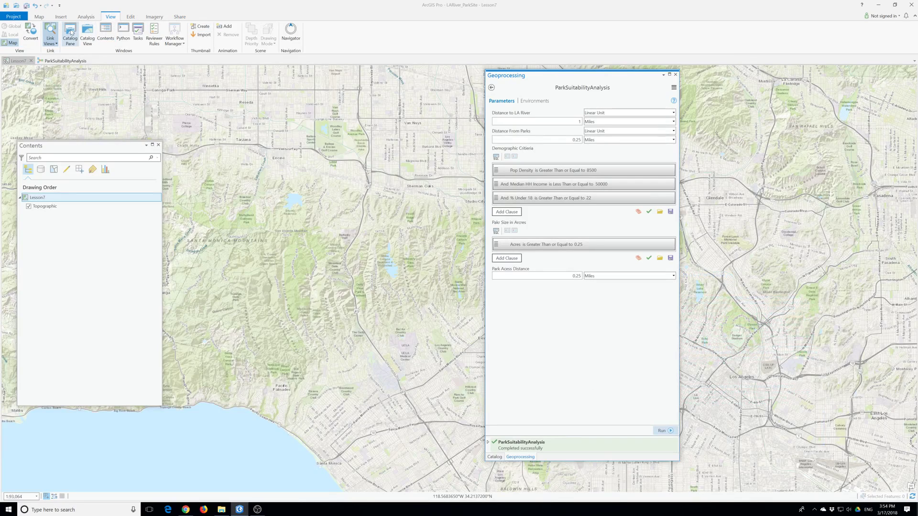
pyautogui.click(494, 456)
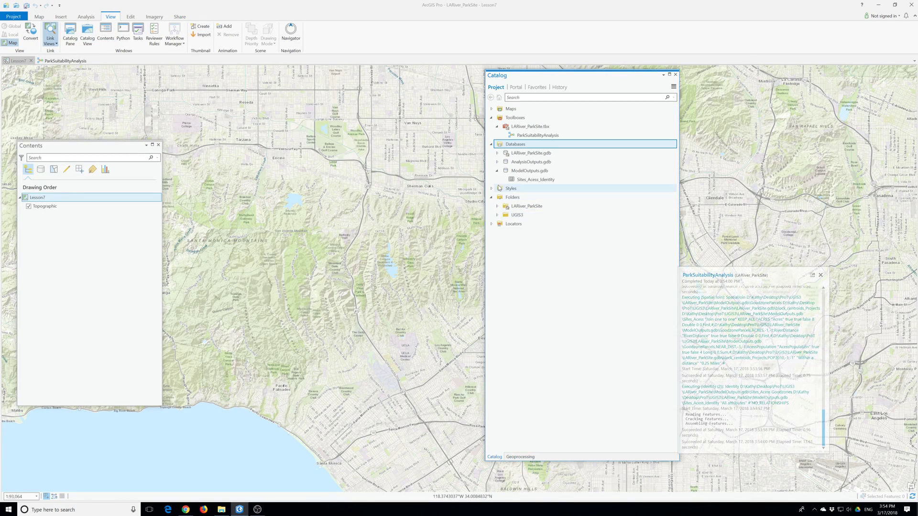
pyautogui.click(516, 172)
pyautogui.rightClick(517, 175)
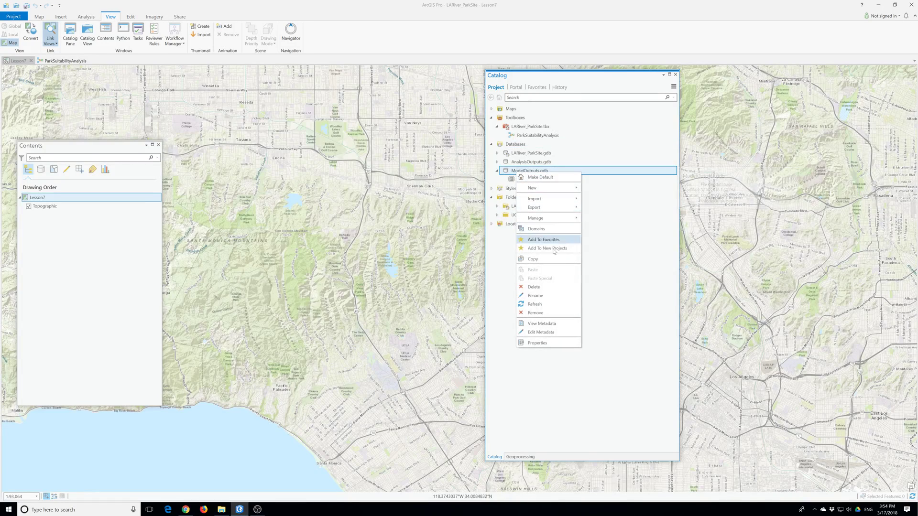
pyautogui.click(534, 304)
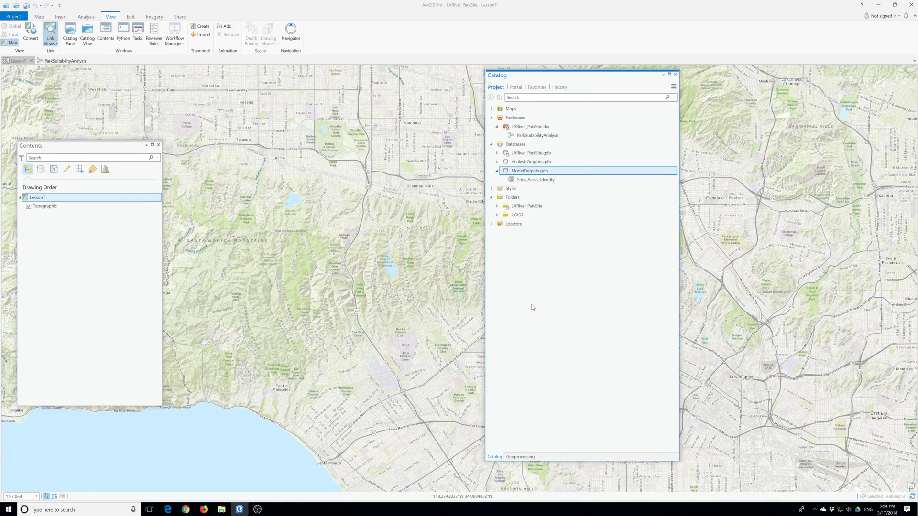
# - Expand AnalysisOutputs.gdb and LARiver_ParkSite.gdb, refresh ModelOutputs.gdb and select its Sites_Acess_Identity feature class
pyautogui.click(502, 163)
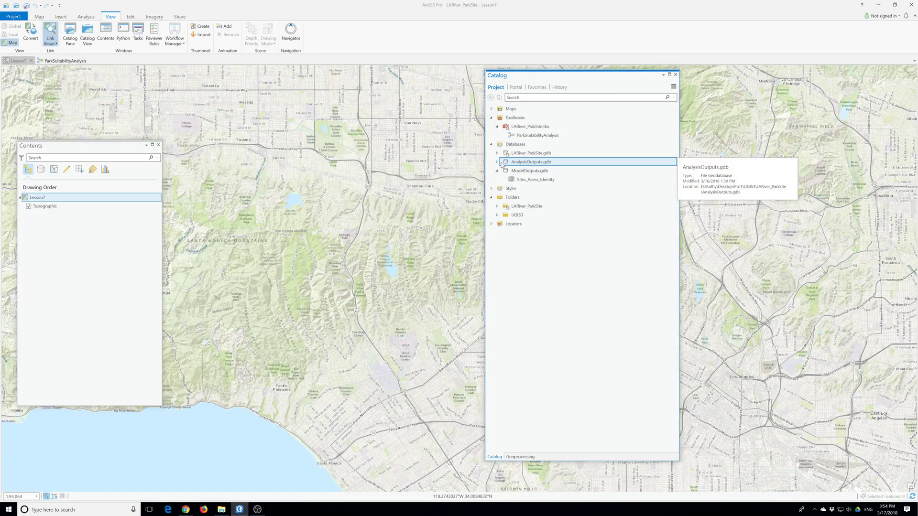
pyautogui.click(491, 163)
pyautogui.click(497, 162)
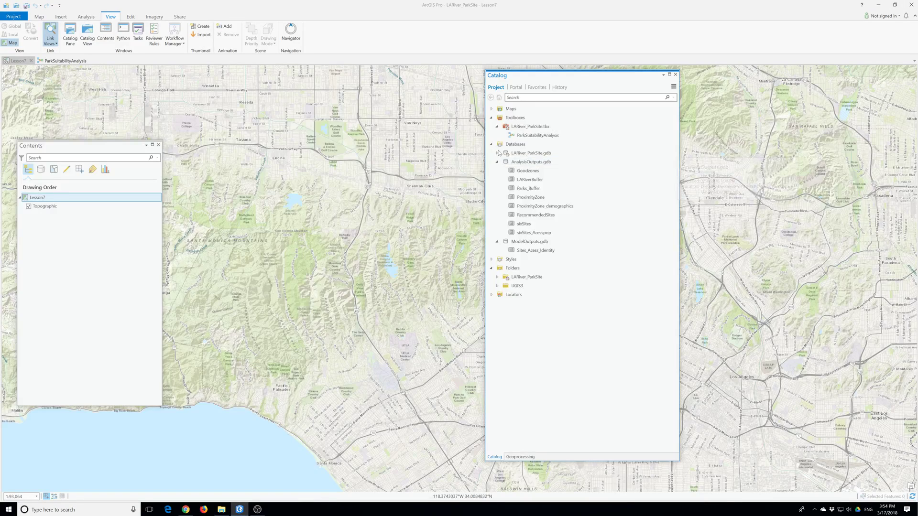
pyautogui.click(497, 153)
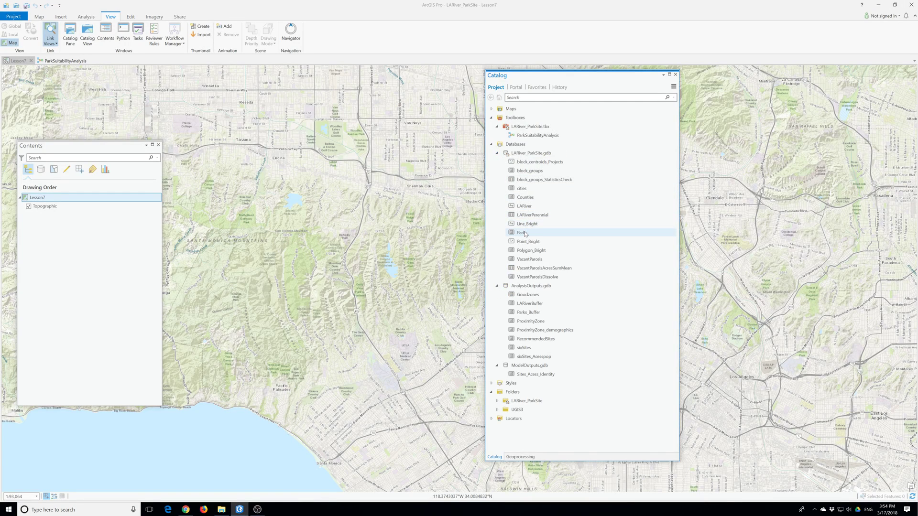
pyautogui.rightClick(521, 368)
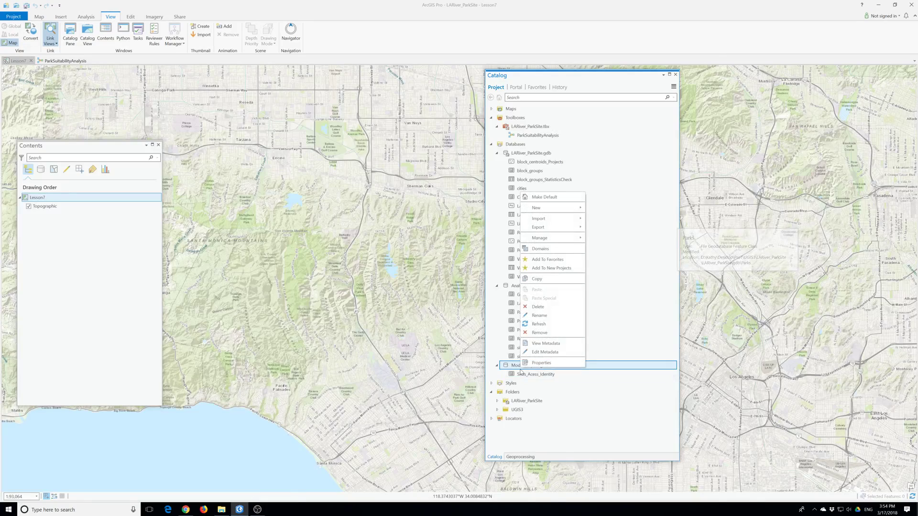
pyautogui.click(553, 324)
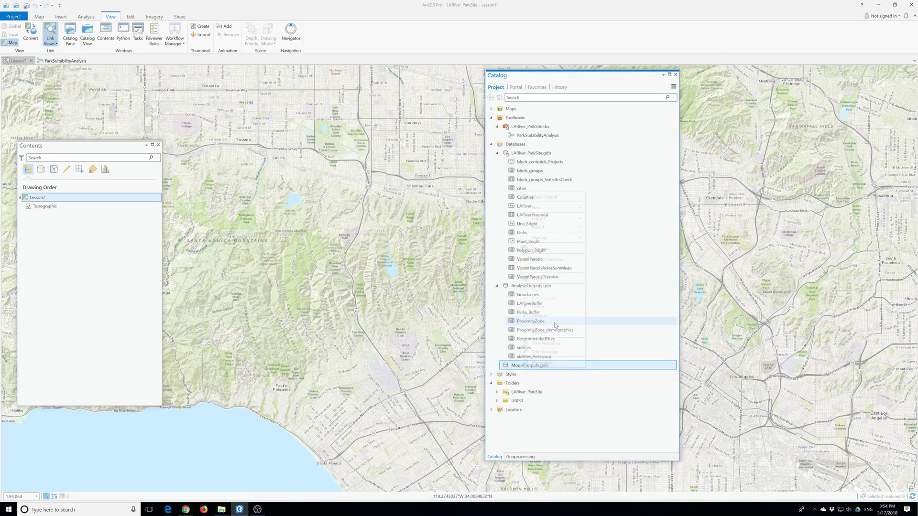
pyautogui.click(522, 375)
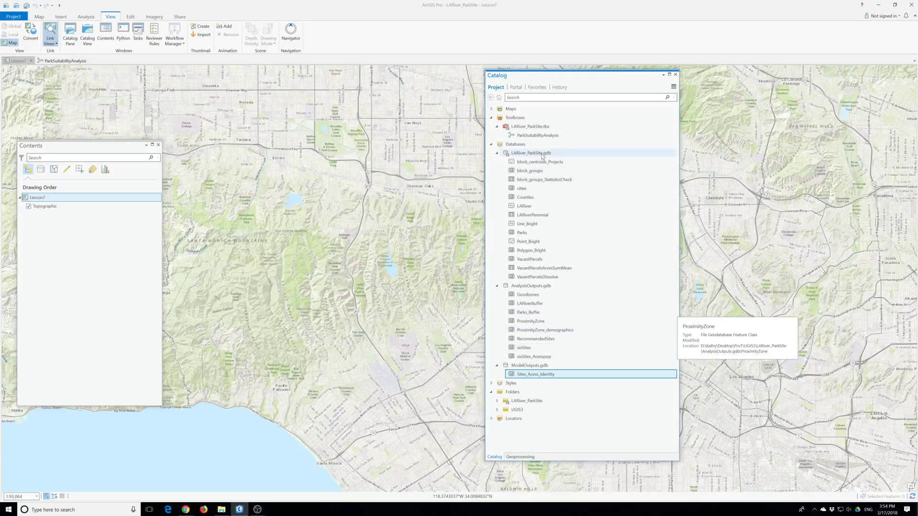
# - Reopen the most recent ParkSuitabilityAnalysis run from the geoprocessing history to check its parameters
pyautogui.click(562, 90)
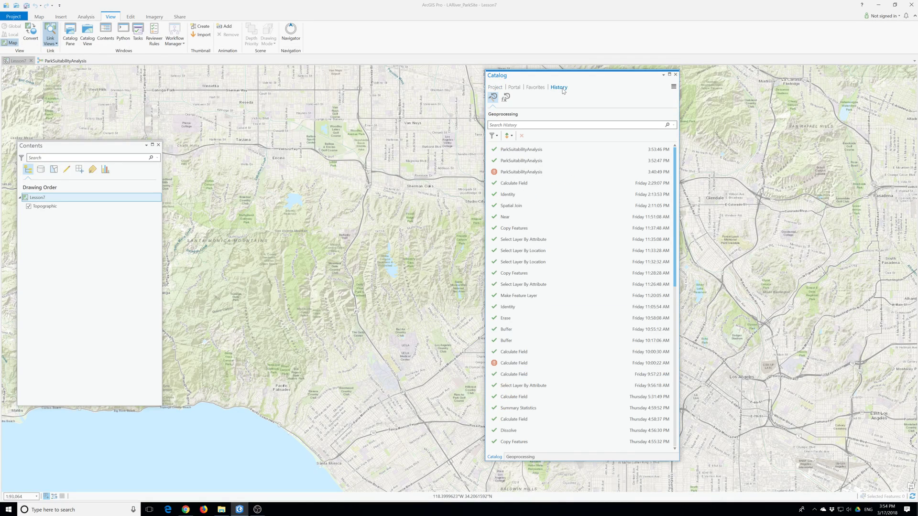
pyautogui.rightClick(540, 153)
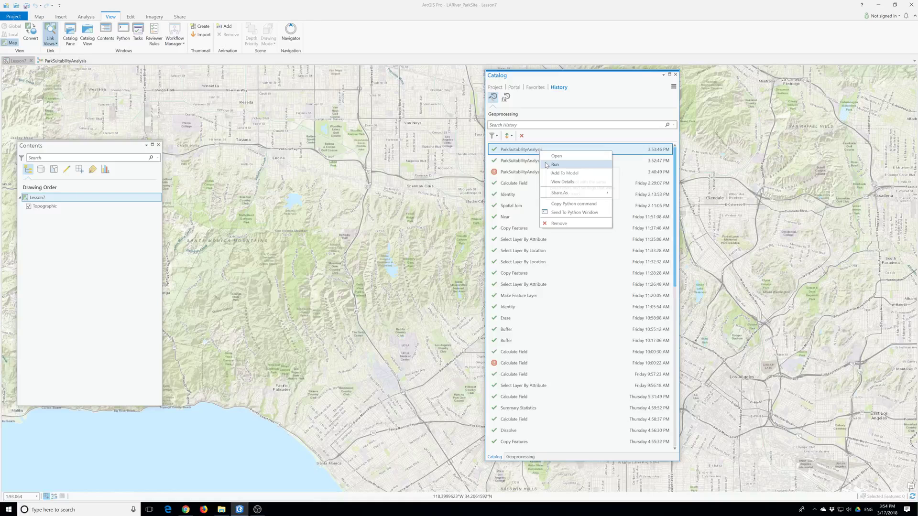
pyautogui.click(557, 157)
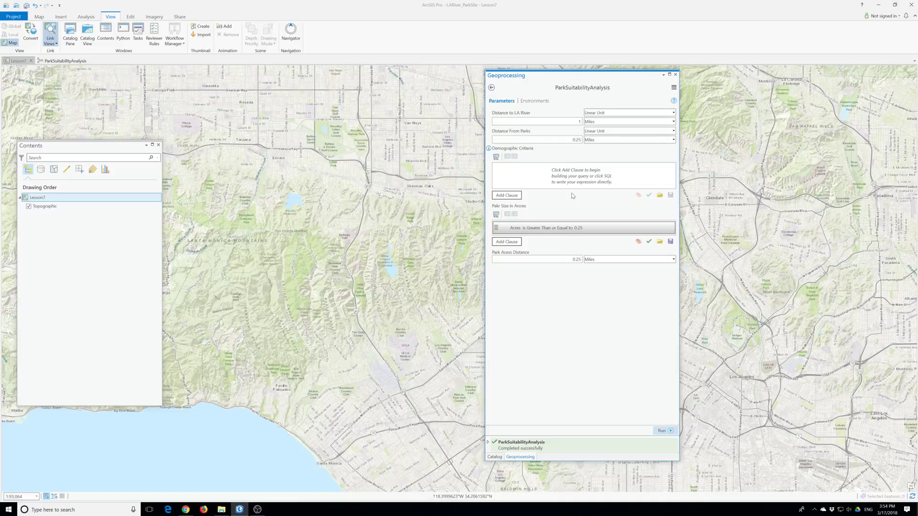
pyautogui.rightClick(540, 448)
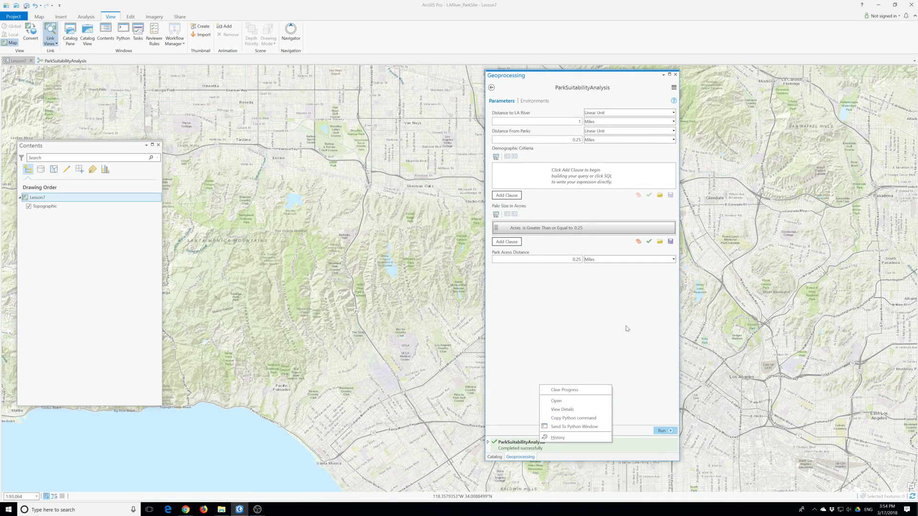
pyautogui.press('Escape')
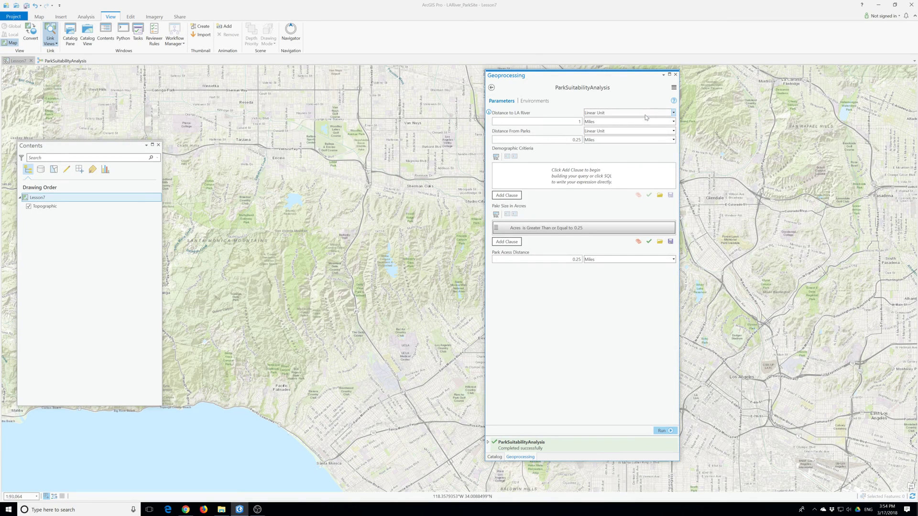
# - Return to the geoprocessing history and examine the messages and parameters of the ParkSuitabilityAnalysis runs
pyautogui.click(490, 88)
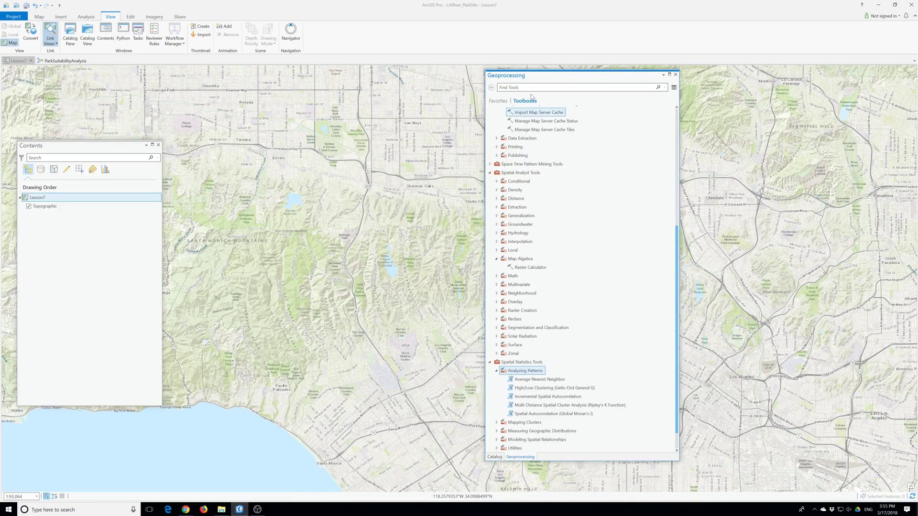
pyautogui.click(495, 457)
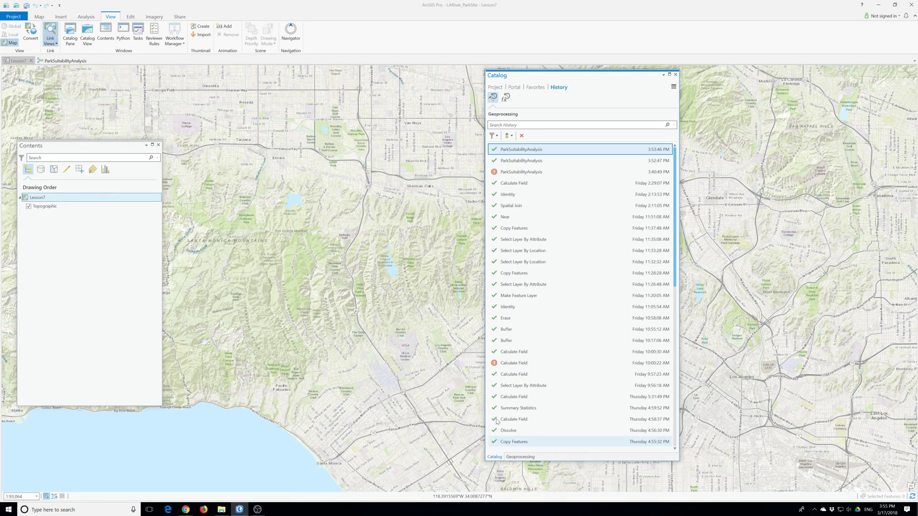
pyautogui.moveTo(558, 173)
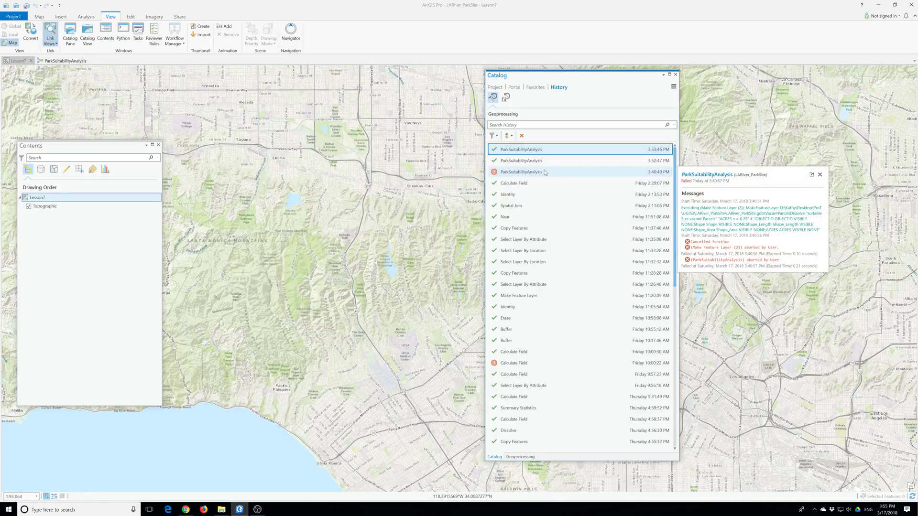
pyautogui.moveTo(529, 151)
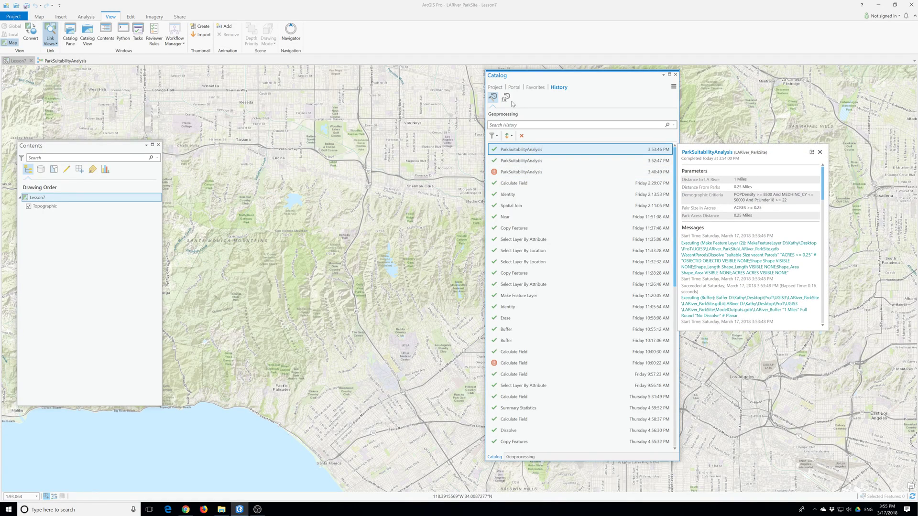
# - Return to the project items and refresh ModelOutputs.gdb once more to look for the model's output
pyautogui.click(493, 88)
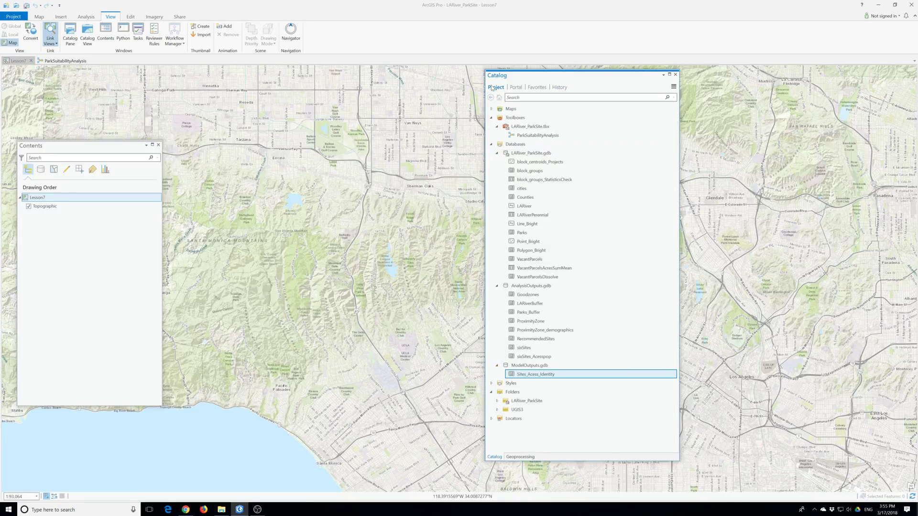
pyautogui.rightClick(524, 366)
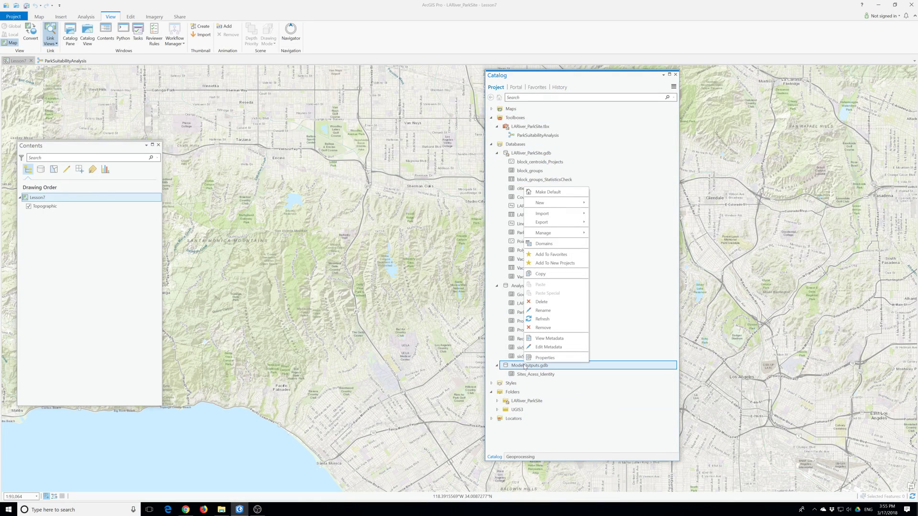
pyautogui.click(542, 319)
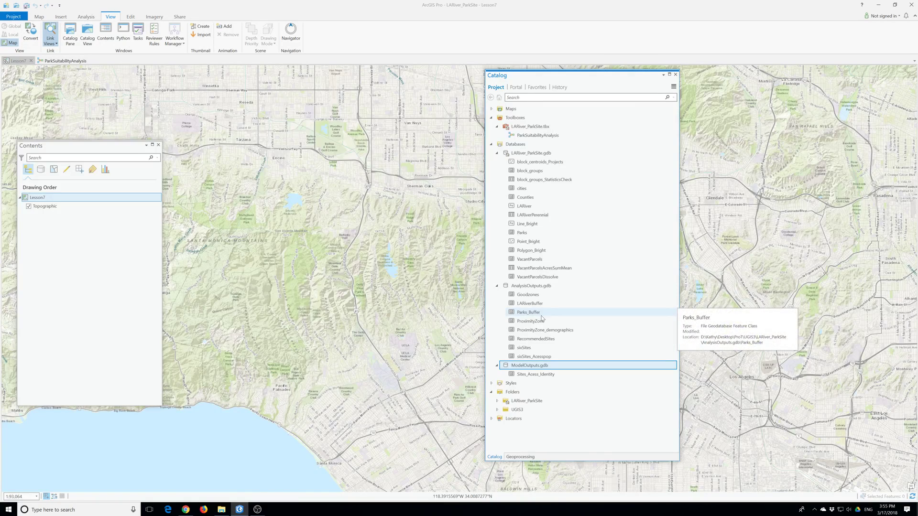
pyautogui.click(525, 367)
pyautogui.click(507, 366)
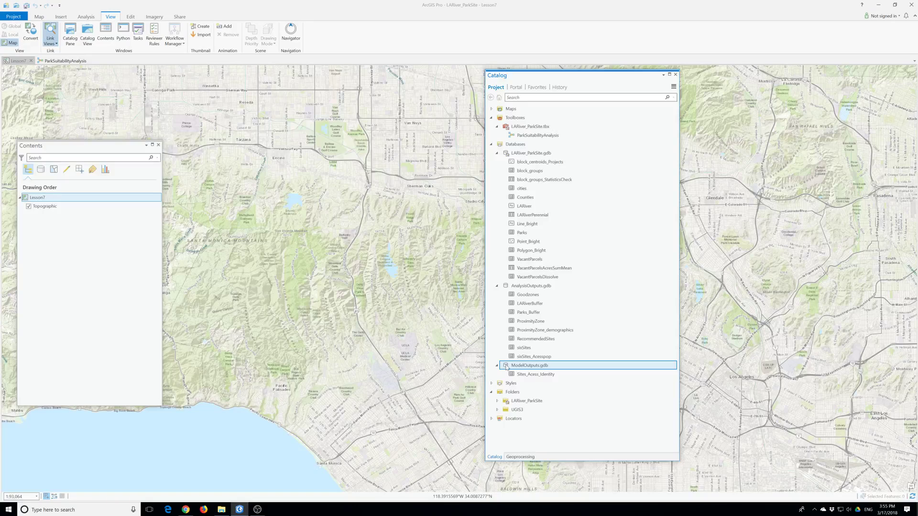
# - Open the ParkSuitabilityAnalysis model and switch Add To Display off and on again for the output RecommendedSites variable
pyautogui.rightClick(528, 135)
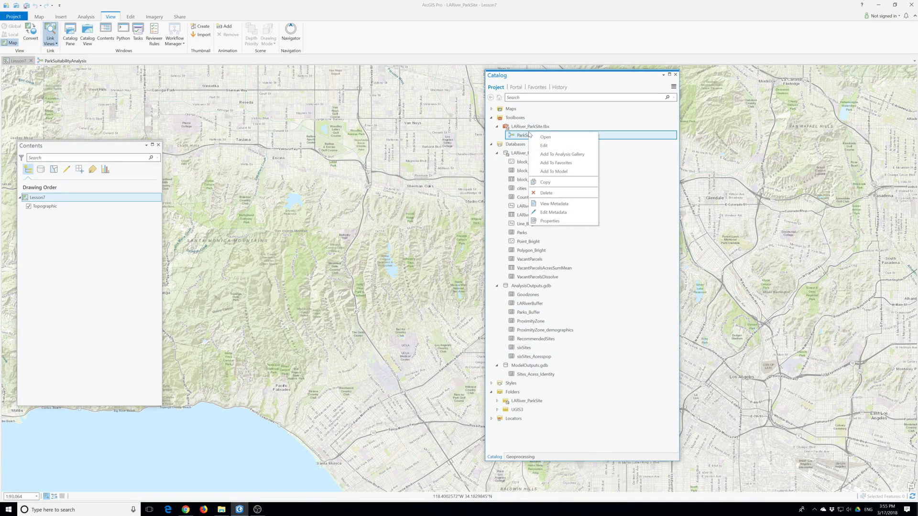
pyautogui.click(545, 137)
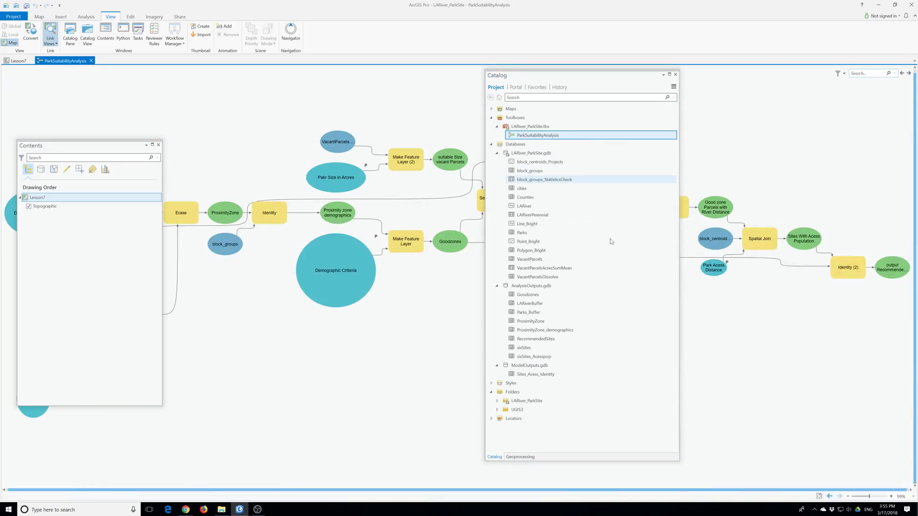
pyautogui.rightClick(900, 267)
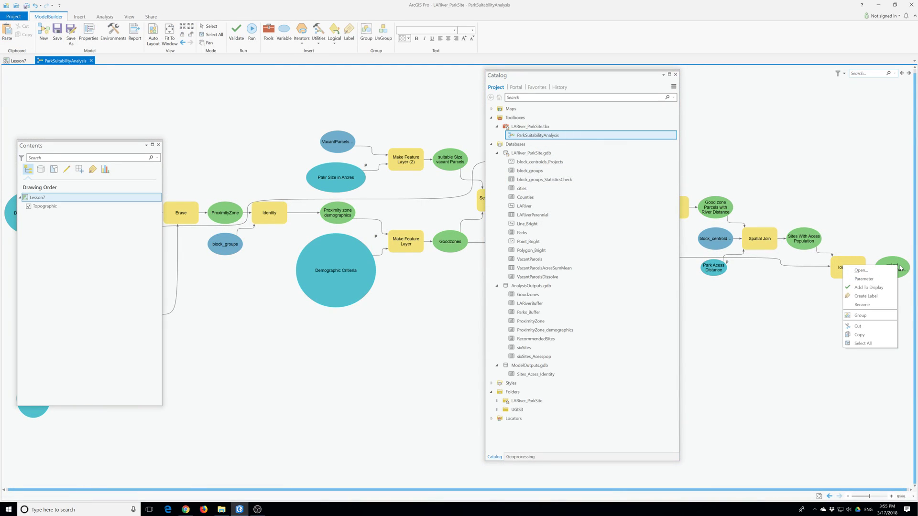
pyautogui.click(866, 291)
pyautogui.rightClick(884, 273)
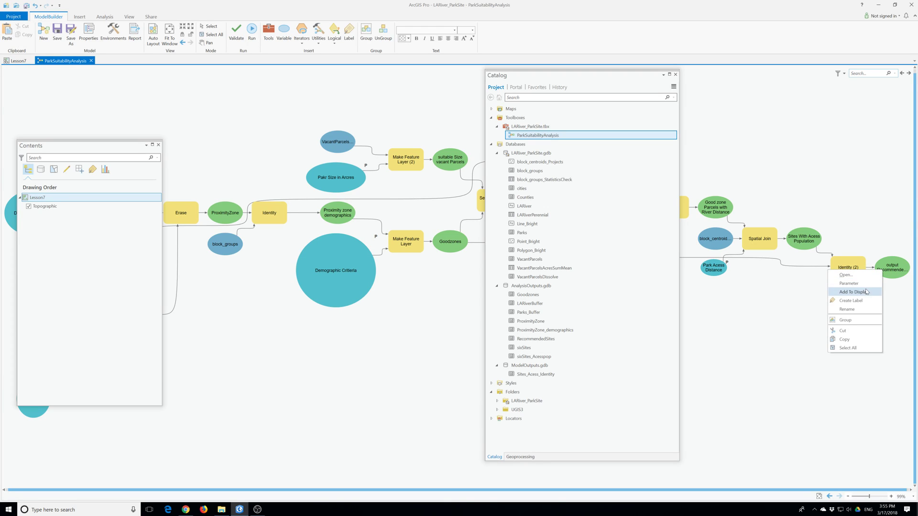
pyautogui.click(865, 292)
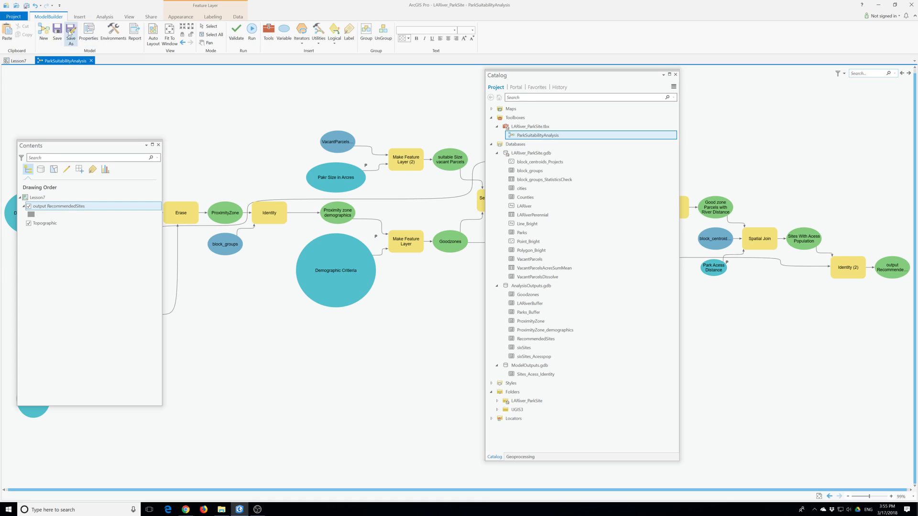
# - Close the model view and run the ParkSuitabilityAnalysis tool with Distance to LA River set to 1 mile
pyautogui.click(556, 91)
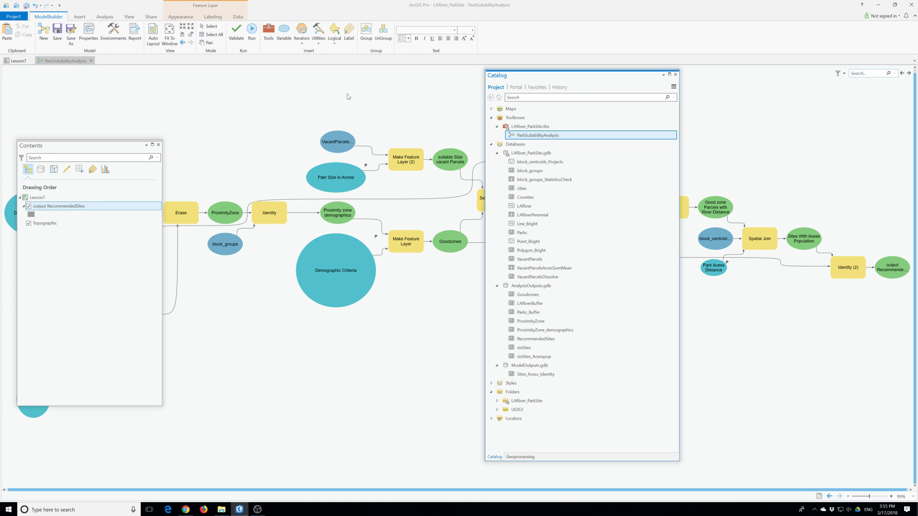
pyautogui.moveTo(607, 76)
pyautogui.mouseDown()
pyautogui.moveTo(344, 79)
pyautogui.moveTo(612, 89)
pyautogui.mouseUp()
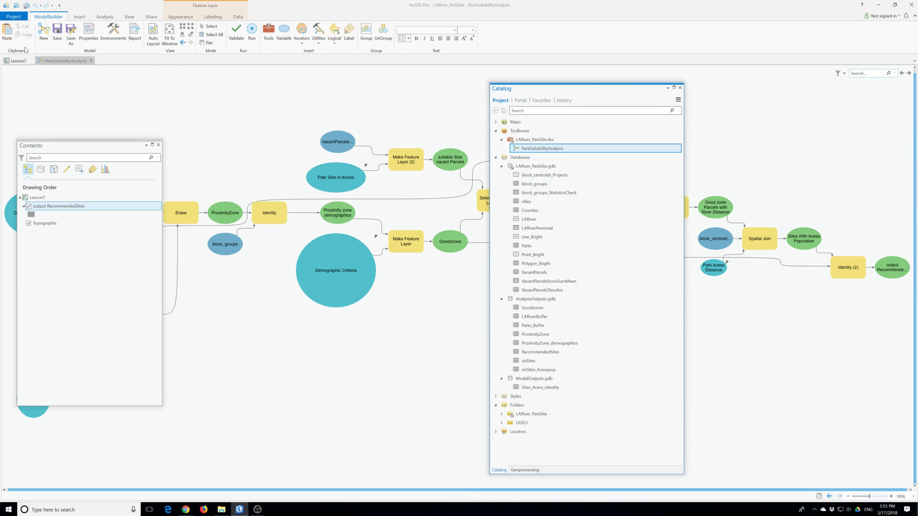
pyautogui.click(90, 61)
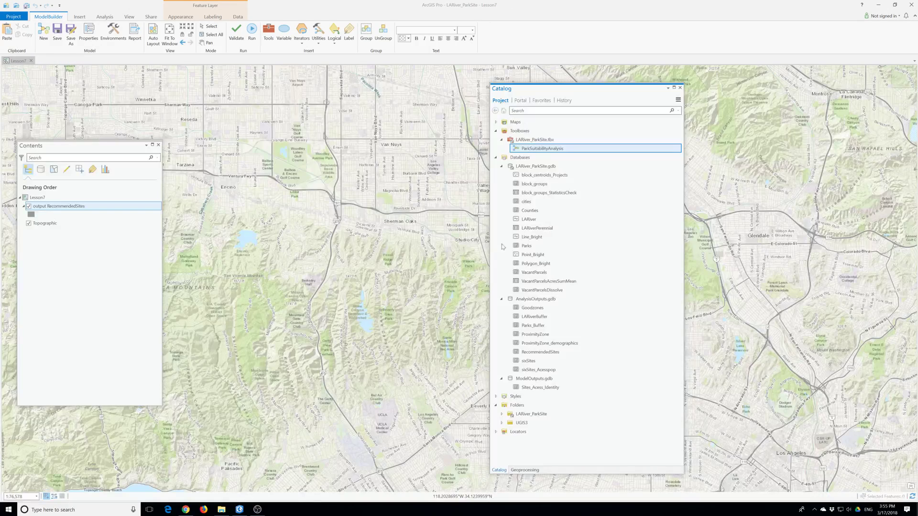
pyautogui.doubleClick(542, 148)
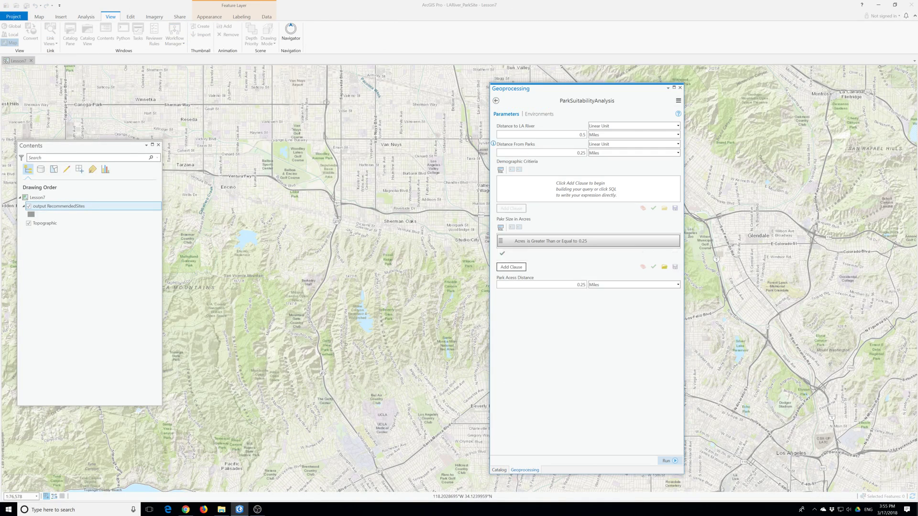
pyautogui.write('1')
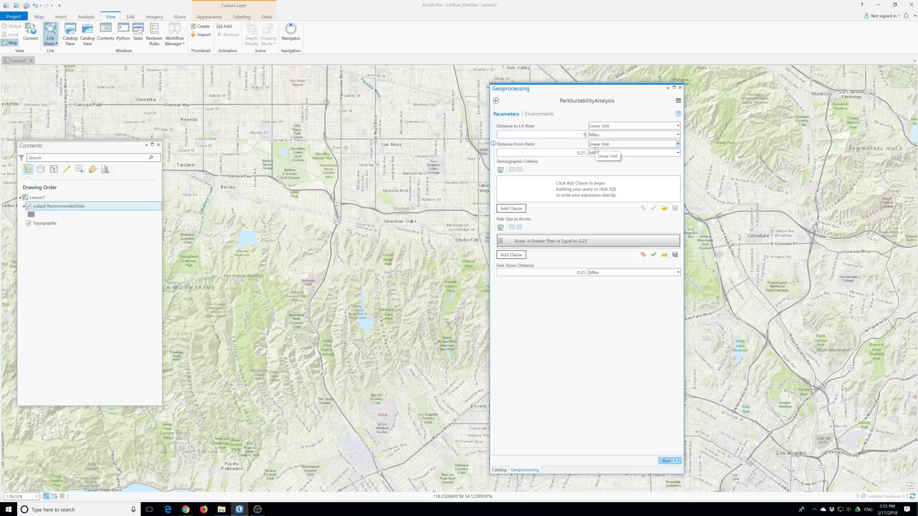
pyautogui.click(669, 461)
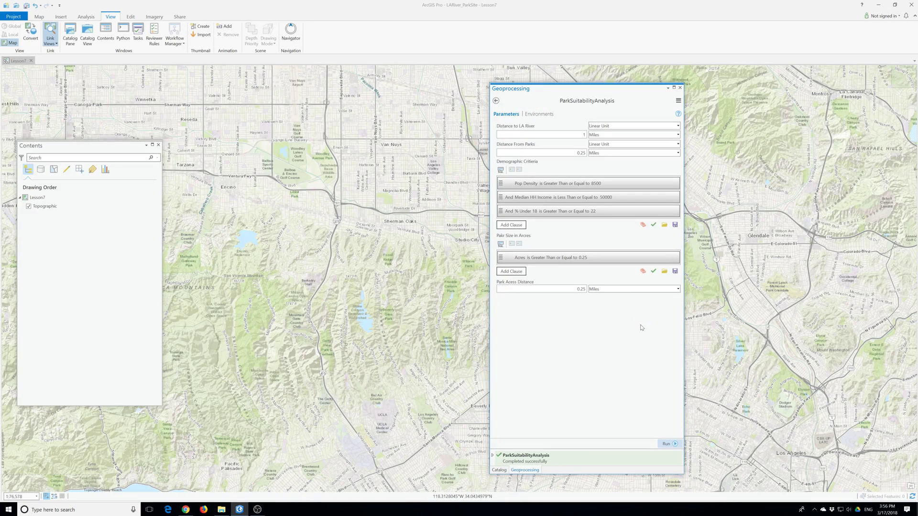
# - Refresh ModelOutputs.gdb to look for the tool's output and save the project
pyautogui.click(499, 470)
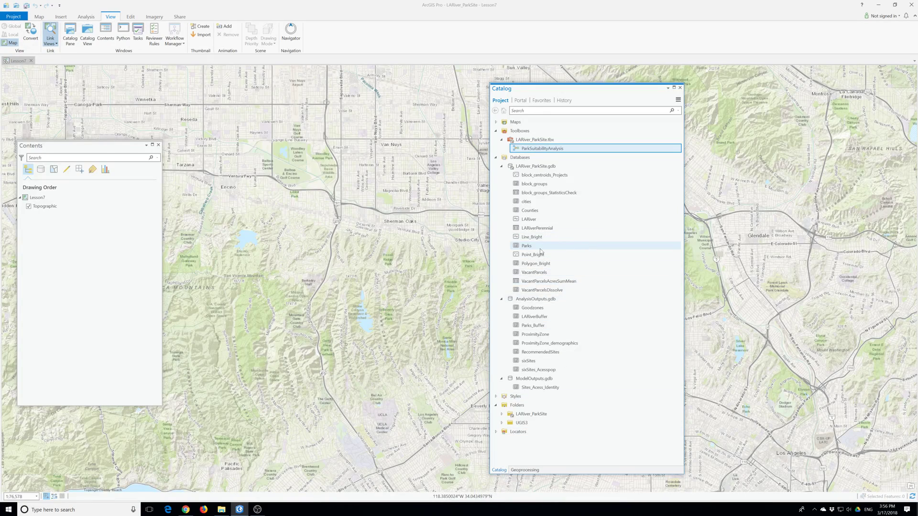
pyautogui.rightClick(532, 378)
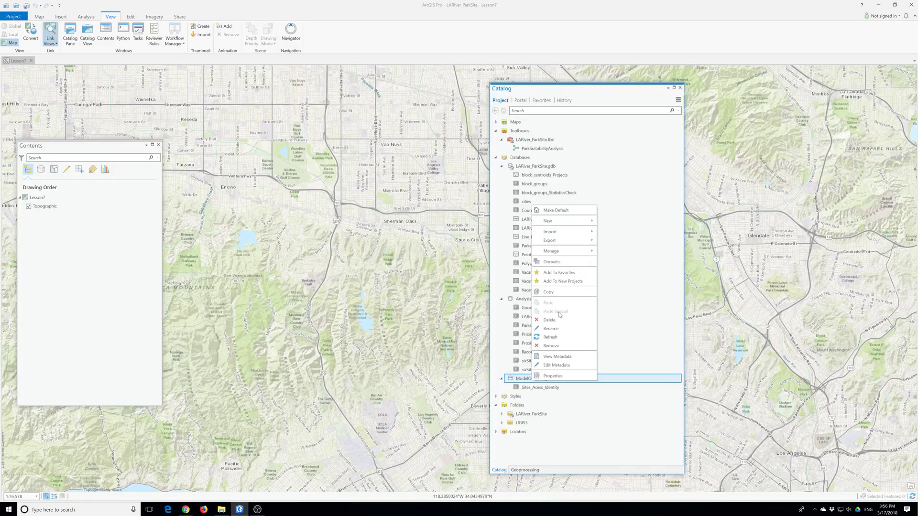
pyautogui.click(555, 338)
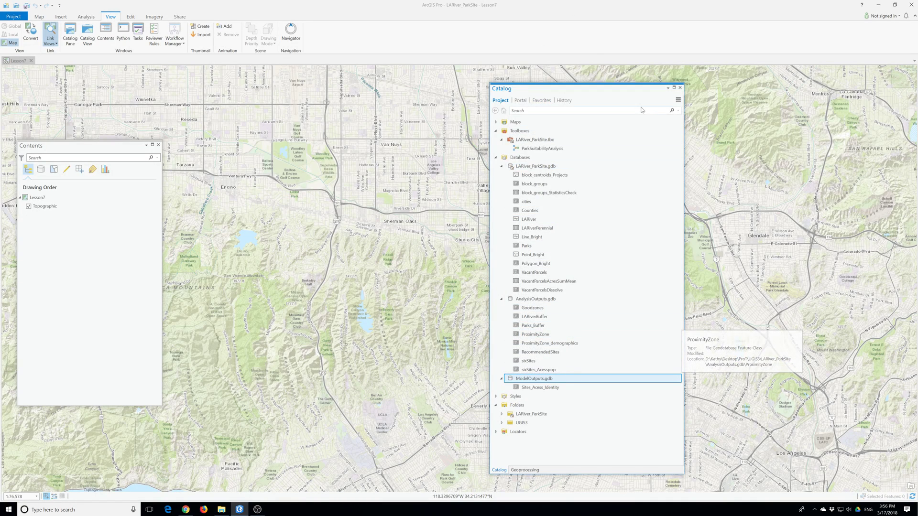
pyautogui.click(7, 8)
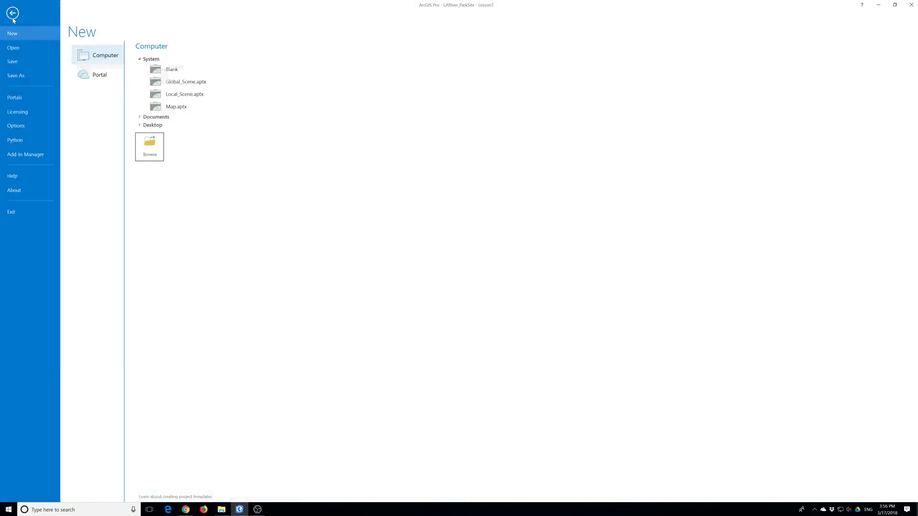
pyautogui.click(19, 61)
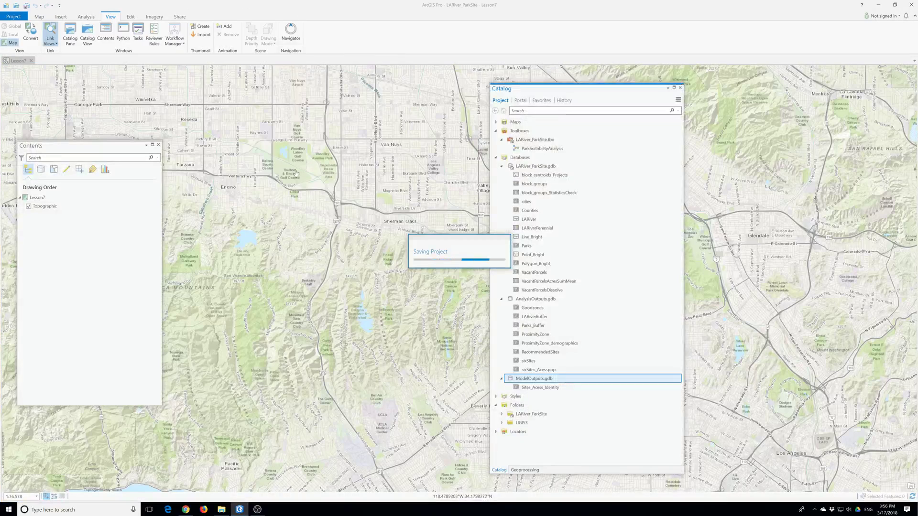
# - Reopen the ParkSuitabilityAnalysis model for editing and run the whole model from ModelBuilder
pyautogui.rightClick(535, 149)
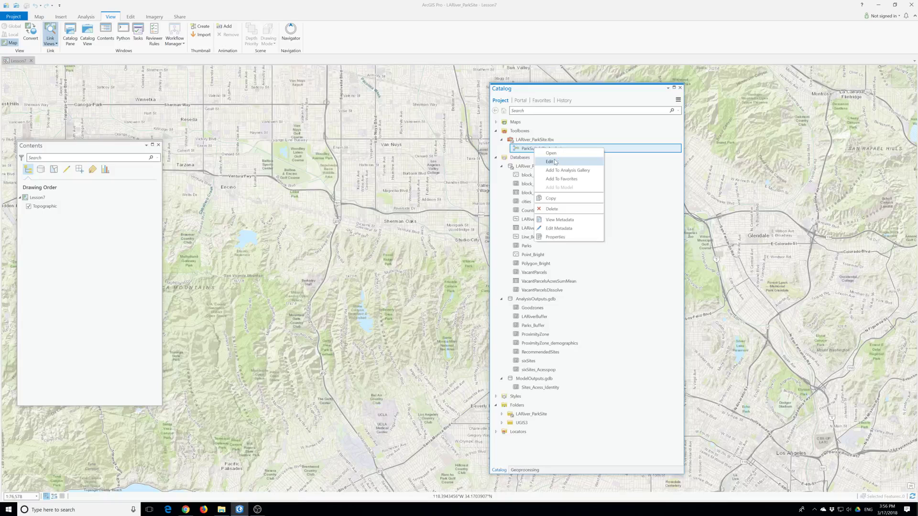
pyautogui.click(555, 162)
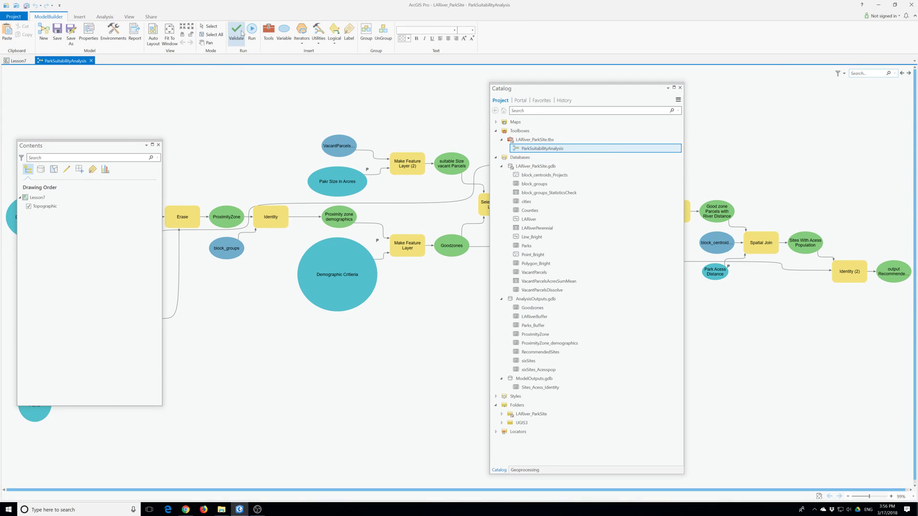
pyautogui.click(252, 32)
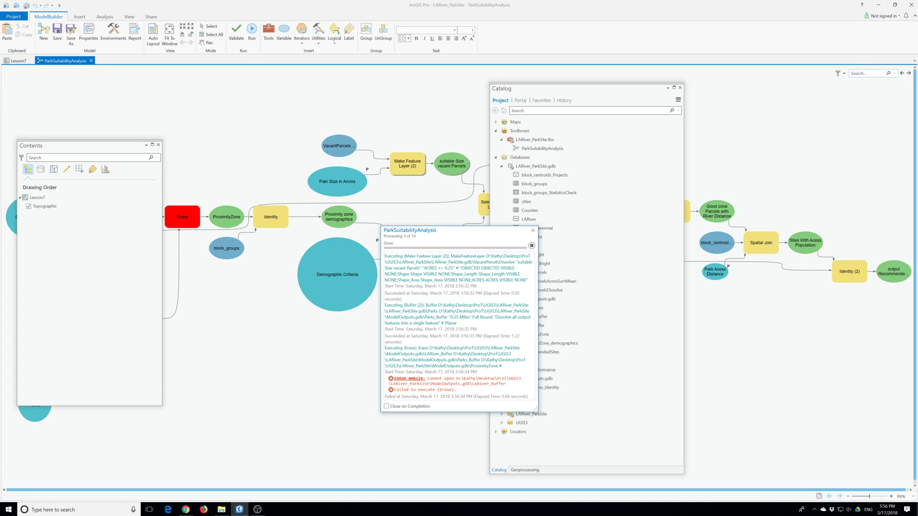
pyautogui.click(533, 230)
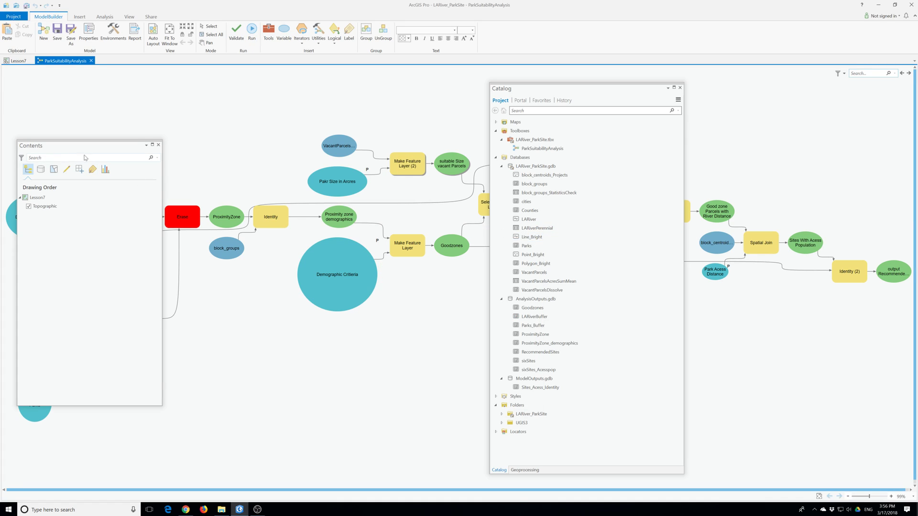
# - Run the model once more and read the online help page for error 000229
pyautogui.moveTo(91, 147); pyautogui.dragTo(140, 110)
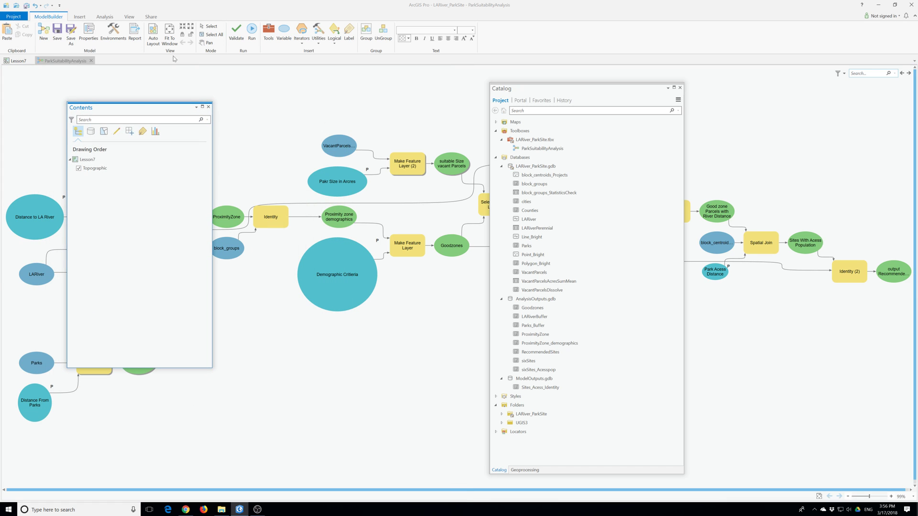
pyautogui.click(251, 33)
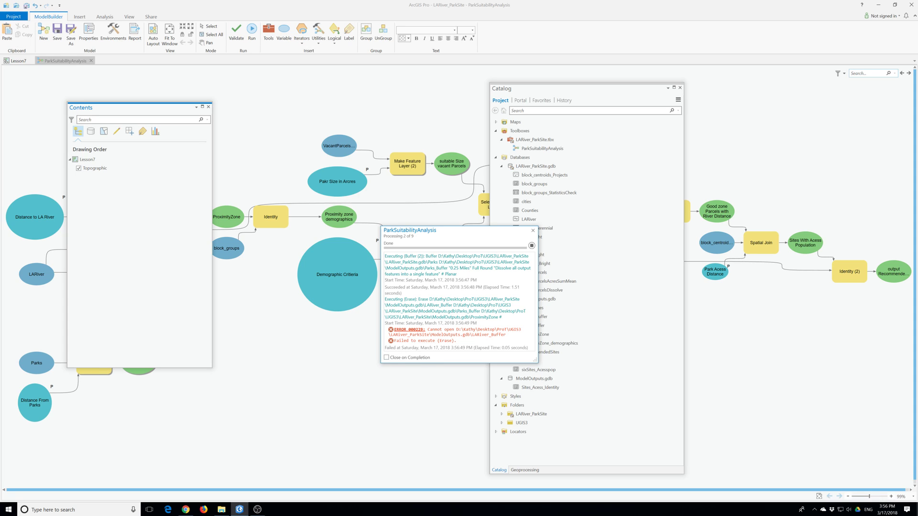
pyautogui.click(408, 331)
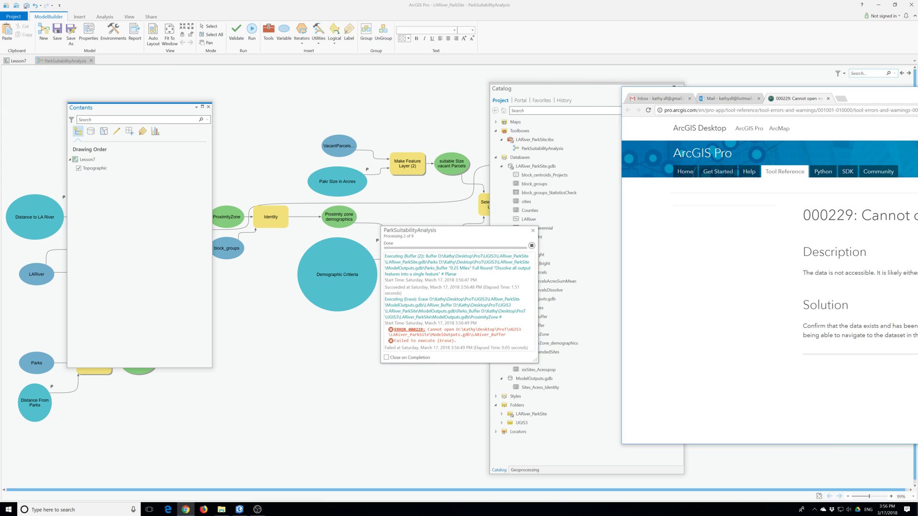
pyautogui.moveTo(910, 98); pyautogui.dragTo(407, 61)
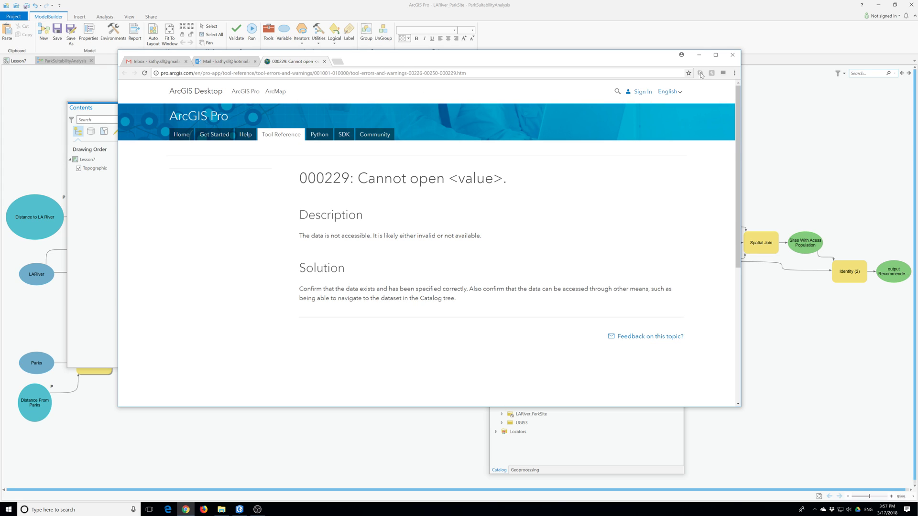
pyautogui.click(726, 59)
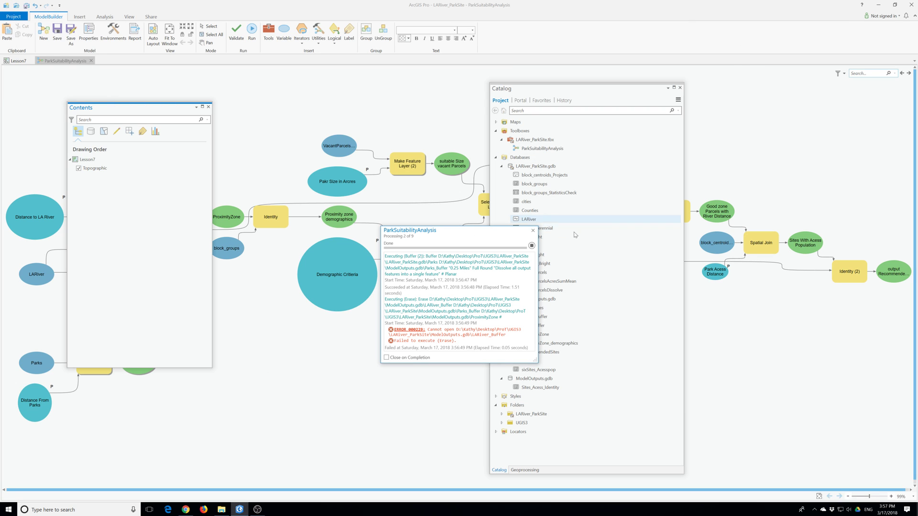
# - Uncover the Erase process in the model diagram and try to run it on its own
pyautogui.moveTo(125, 113); pyautogui.dragTo(54, 110)
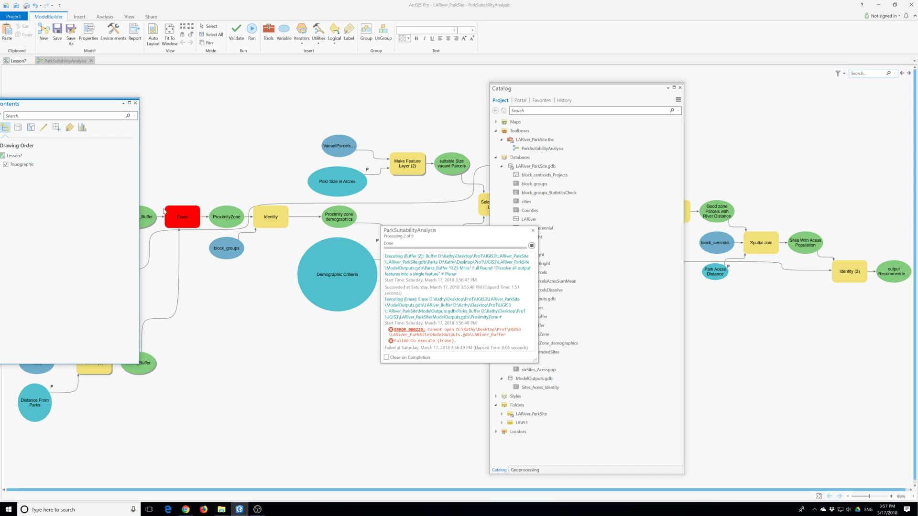
pyautogui.rightClick(182, 220)
pyautogui.click(196, 234)
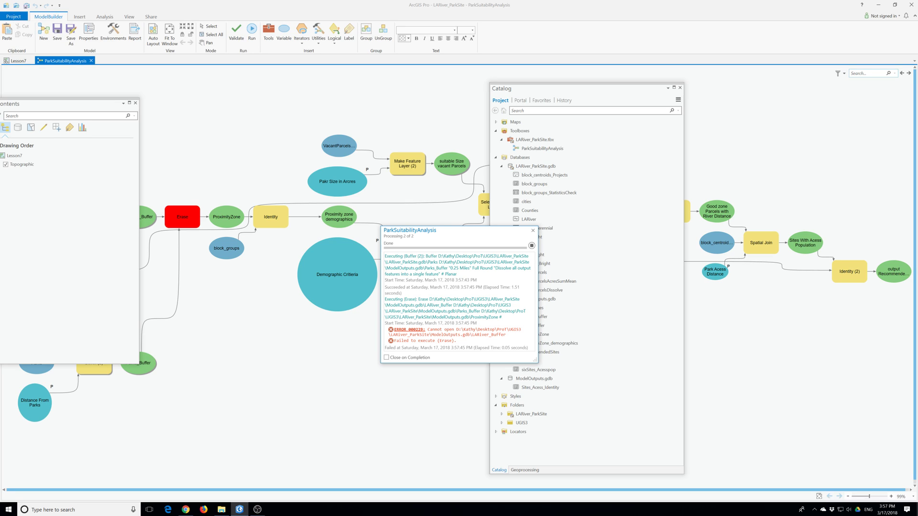
pyautogui.click(532, 230)
# - Move the Contents pane off the start of the model and check the Erase process's input, erase and output parameters
pyautogui.moveTo(78, 106)
pyautogui.mouseDown()
pyautogui.moveTo(386, 155)
pyautogui.moveTo(574, 154)
pyautogui.mouseUp()
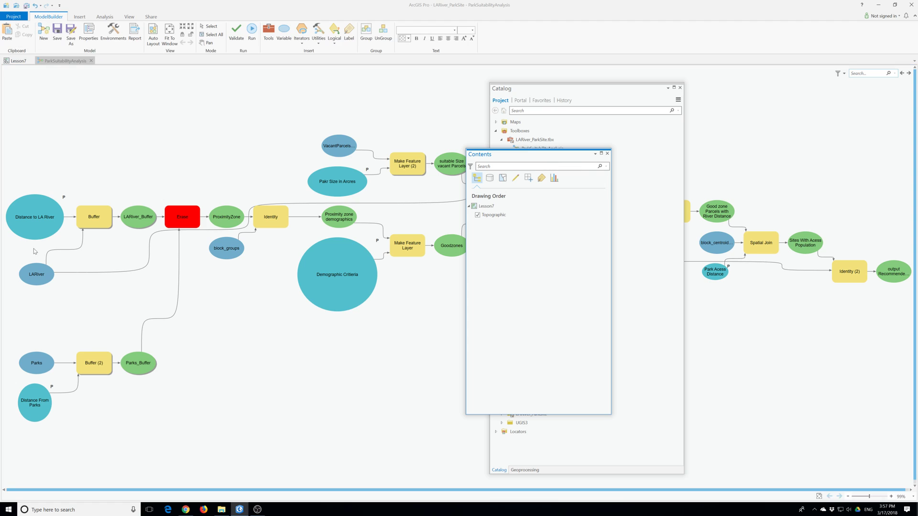
pyautogui.doubleClick(190, 219)
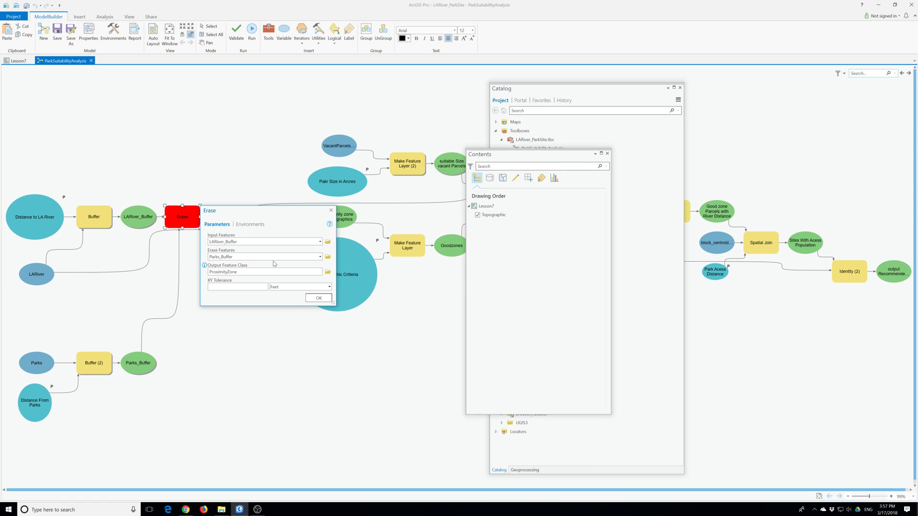
pyautogui.click(311, 298)
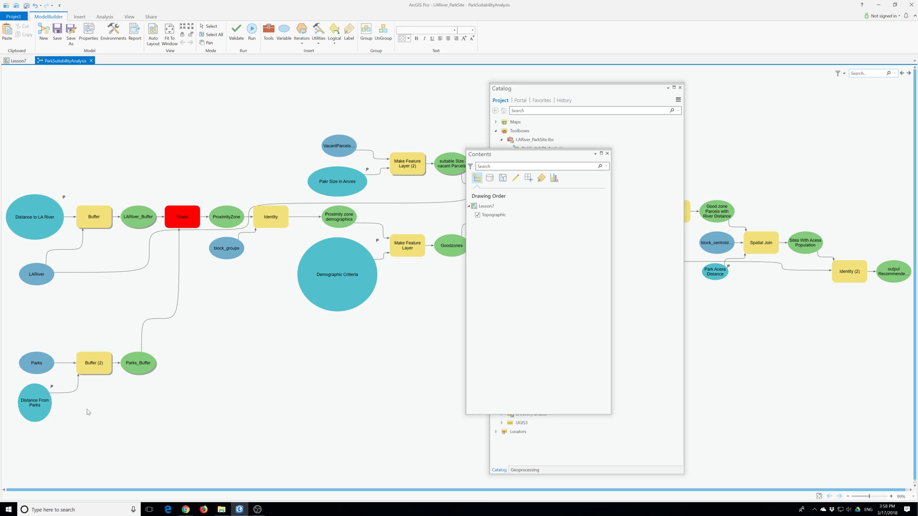
# - Reposition the Distance From Parks variable beneath the Buffer (2) process and check its distance value
pyautogui.click(36, 409)
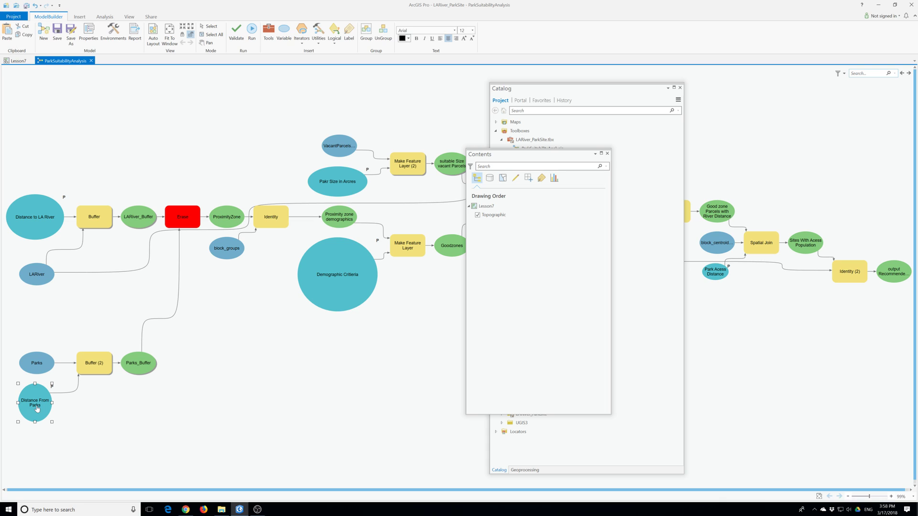
pyautogui.moveTo(37, 409); pyautogui.dragTo(111, 417)
pyautogui.doubleClick(108, 414)
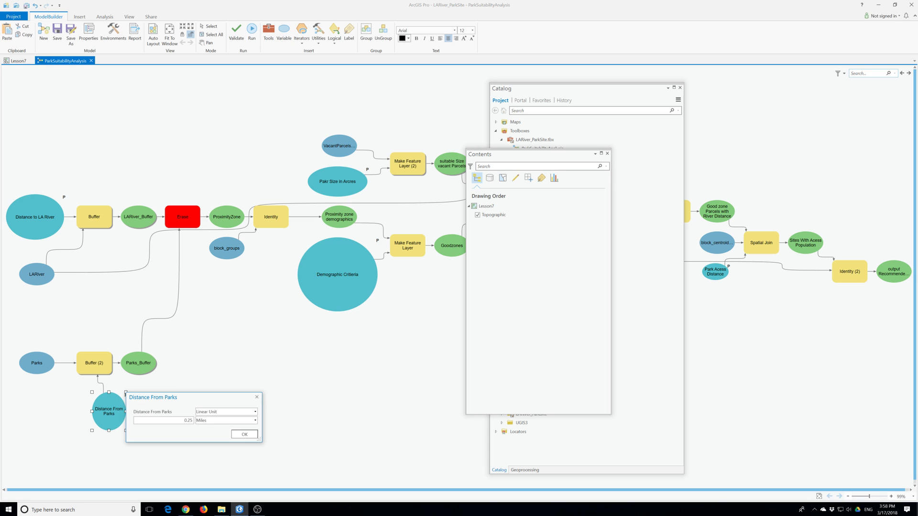
pyautogui.click(256, 397)
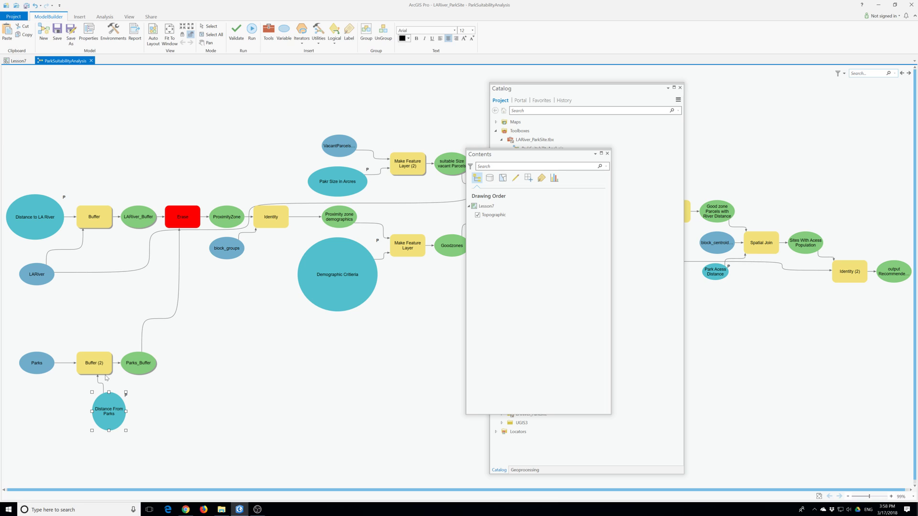
# - Run the Buffer (2) process on its own to regenerate Parks_Buffer
pyautogui.rightClick(97, 362)
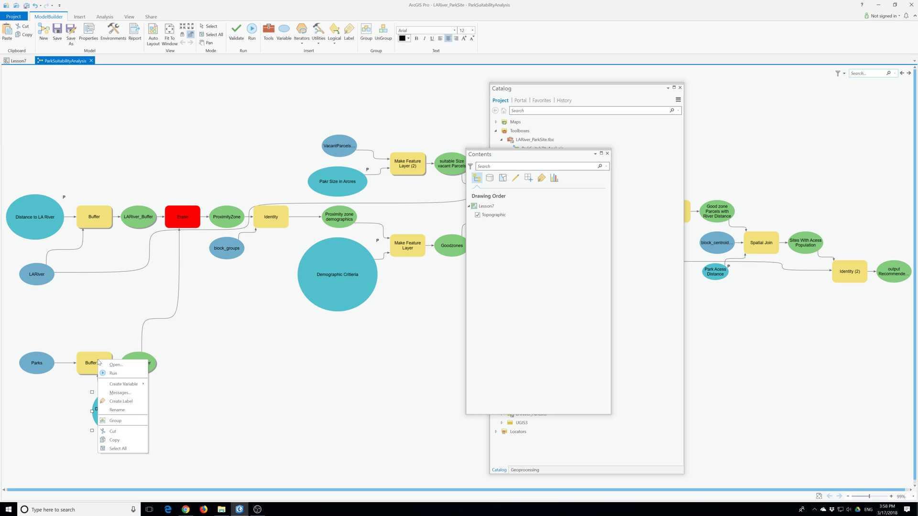
pyautogui.click(112, 373)
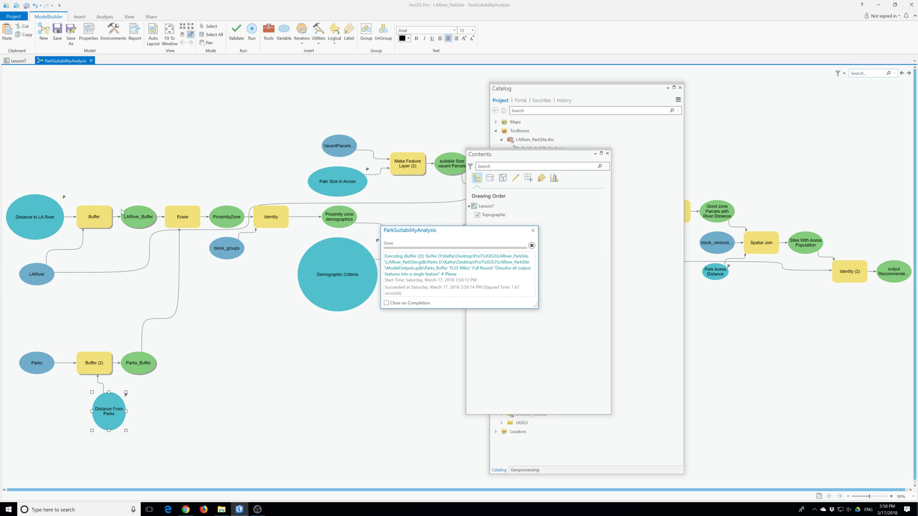
# - Run the Buffer process for the LA River and the Erase process individually to regenerate LARiver_Buffer and ProximityZone
pyautogui.rightClick(90, 219)
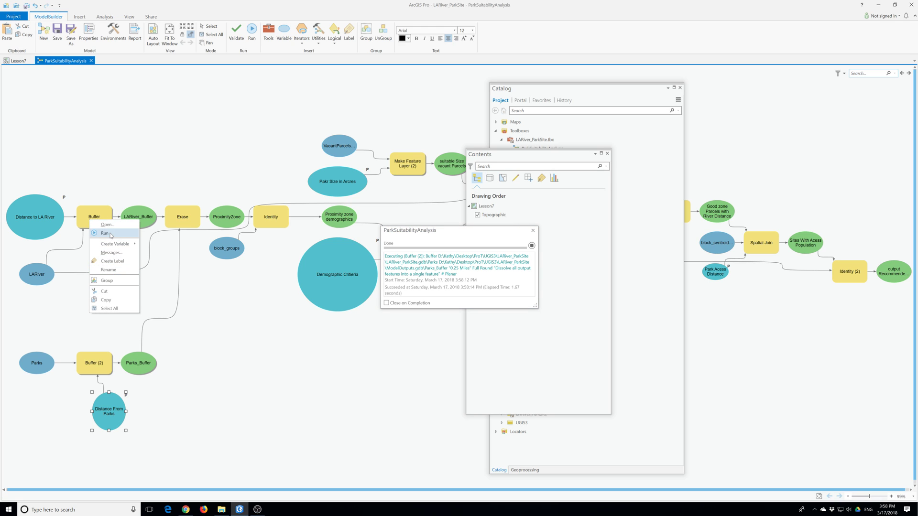
pyautogui.click(109, 233)
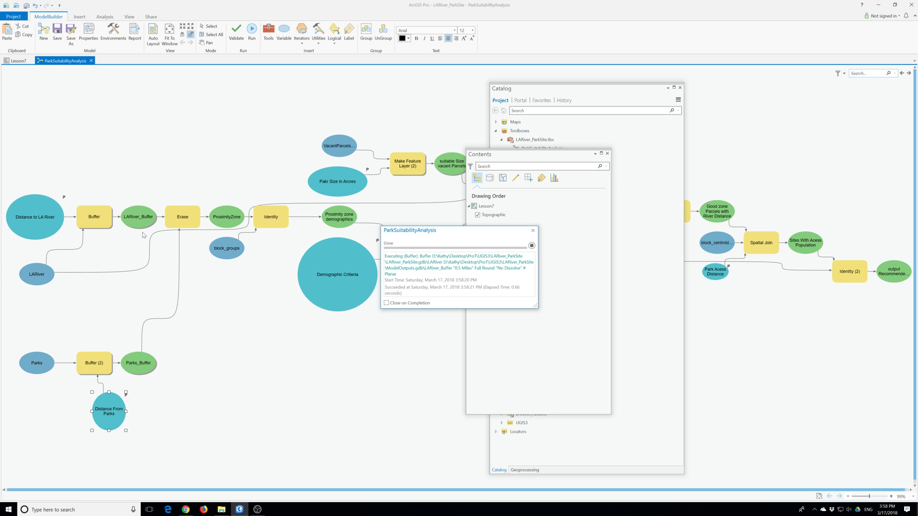
pyautogui.rightClick(184, 221)
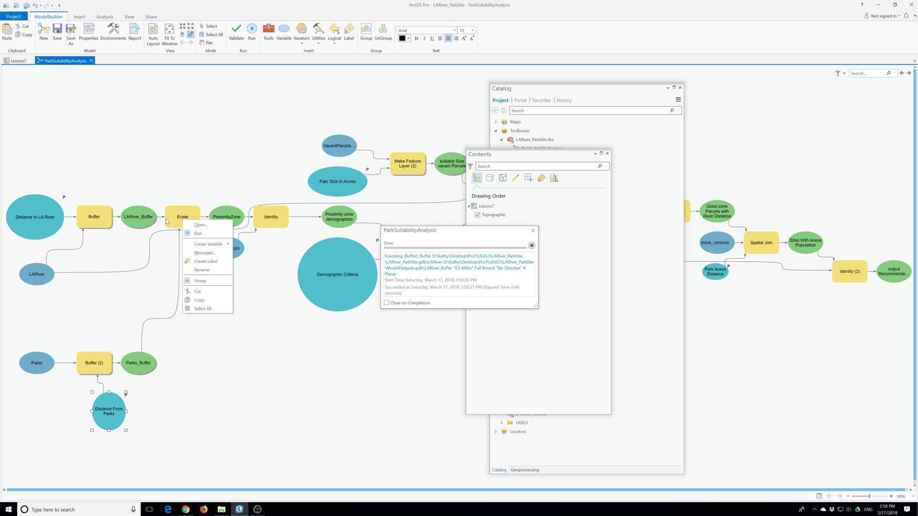
pyautogui.click(199, 234)
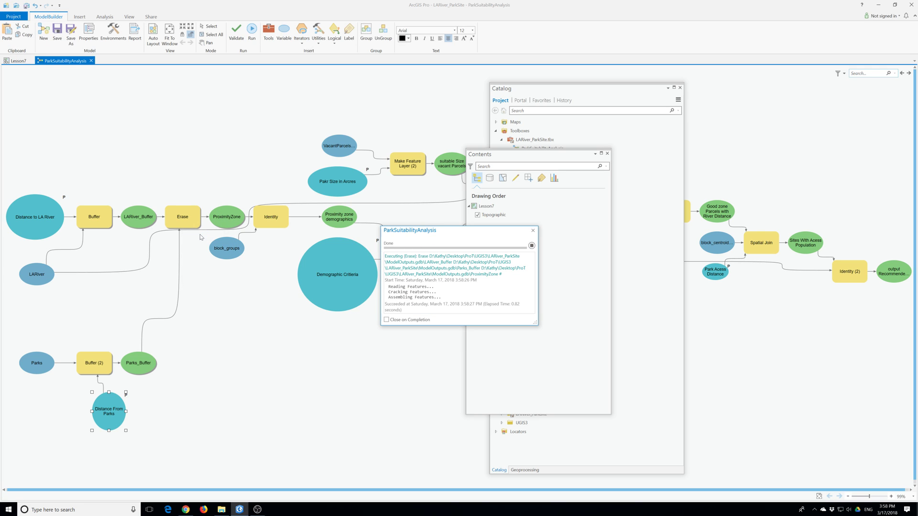
# - Run the Identity process, move the progress window off the diagram, and run the Make Feature Layer process that outputs Goodzones
pyautogui.rightClick(269, 217)
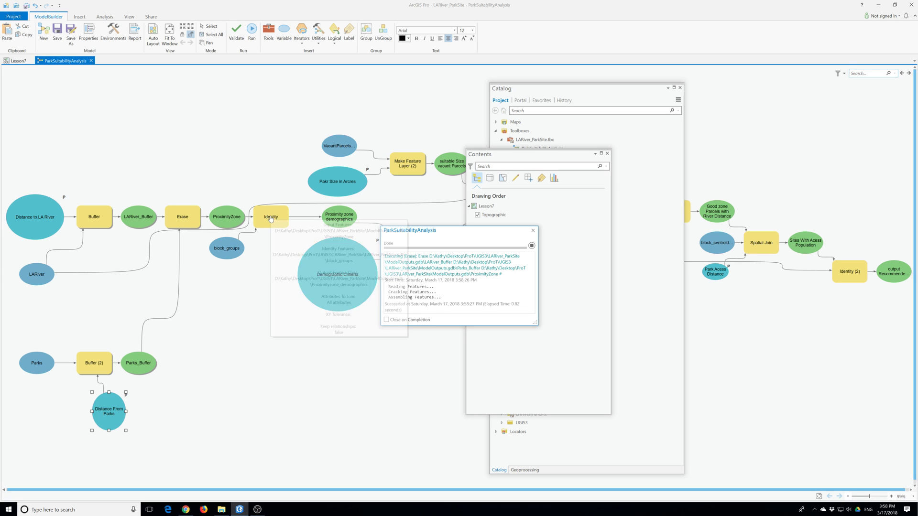
pyautogui.click(287, 229)
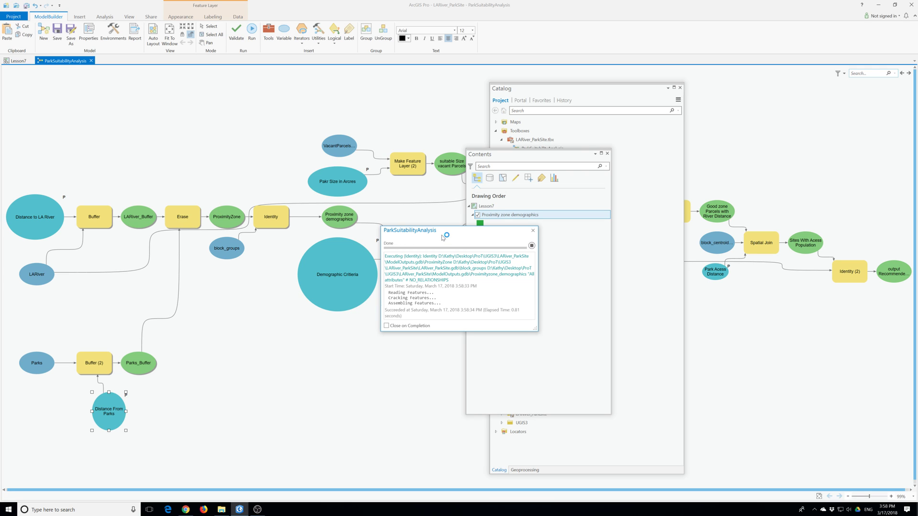
pyautogui.moveTo(402, 229); pyautogui.dragTo(260, 357)
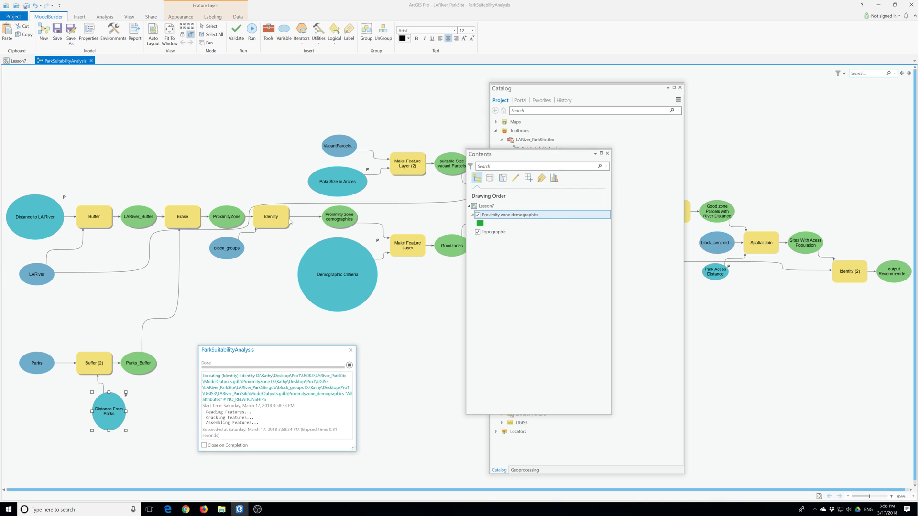
pyautogui.rightClick(403, 244)
pyautogui.click(425, 256)
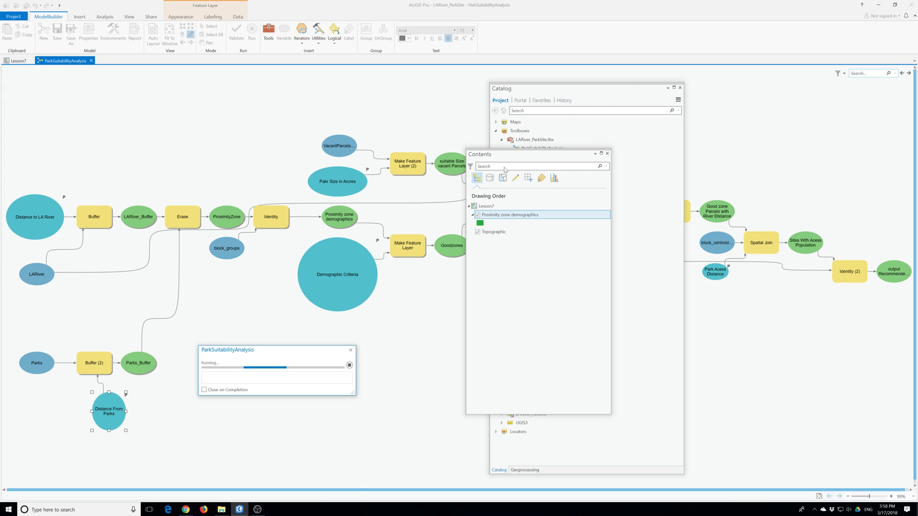
# - Move the progress window clear of the diagram and run the Make Feature Layer (2) process on its own
pyautogui.moveTo(274, 348); pyautogui.dragTo(214, 166)
pyautogui.click(650, 99)
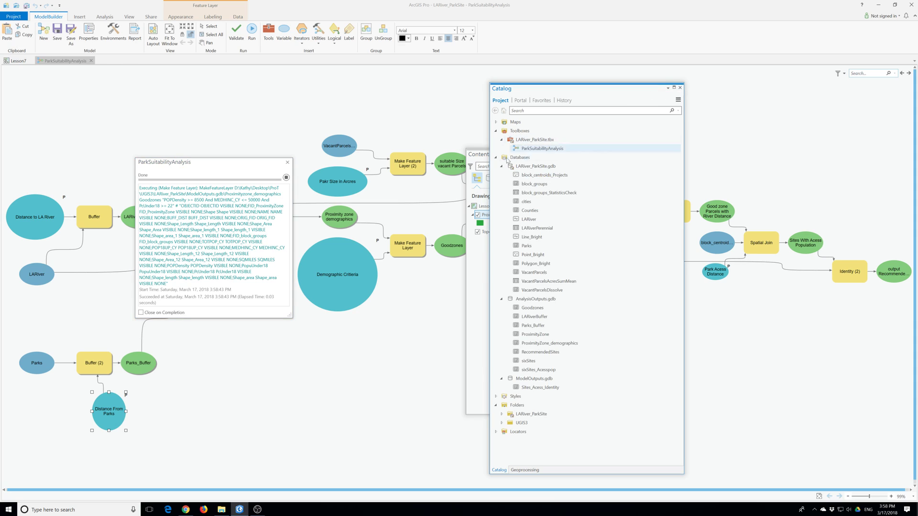
pyautogui.rightClick(412, 157)
pyautogui.click(427, 170)
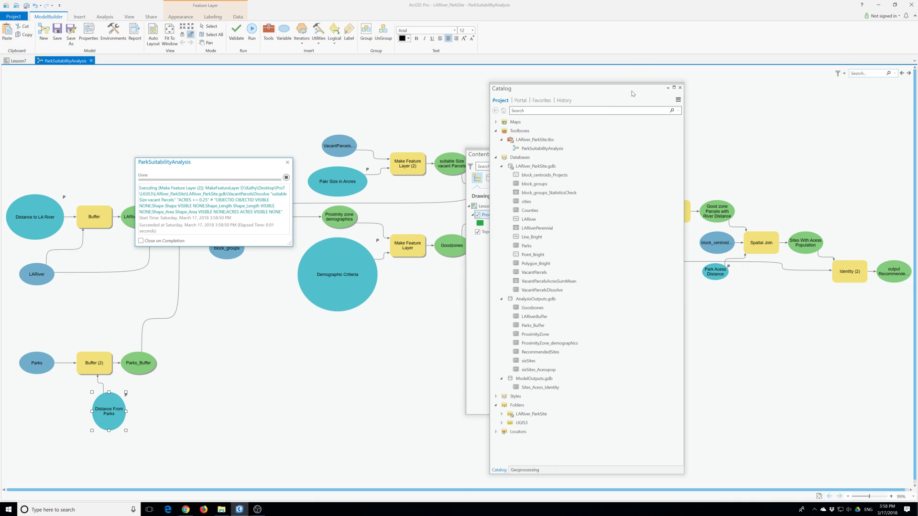
# - Move the Catalog and Contents panes off the middle of the model and run the Select Layer By Location process
pyautogui.moveTo(632, 93); pyautogui.dragTo(425, 105)
pyautogui.click(533, 154)
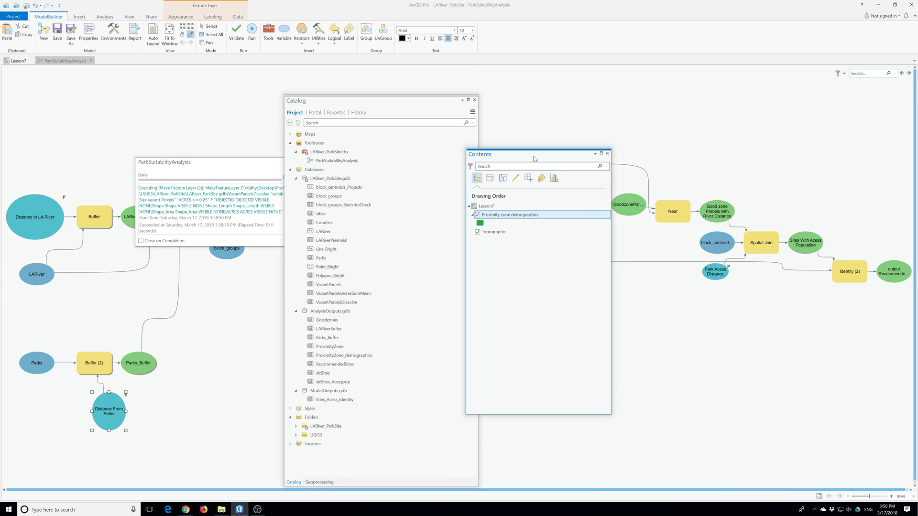
pyautogui.moveTo(533, 155); pyautogui.dragTo(182, 201)
pyautogui.rightClick(498, 208)
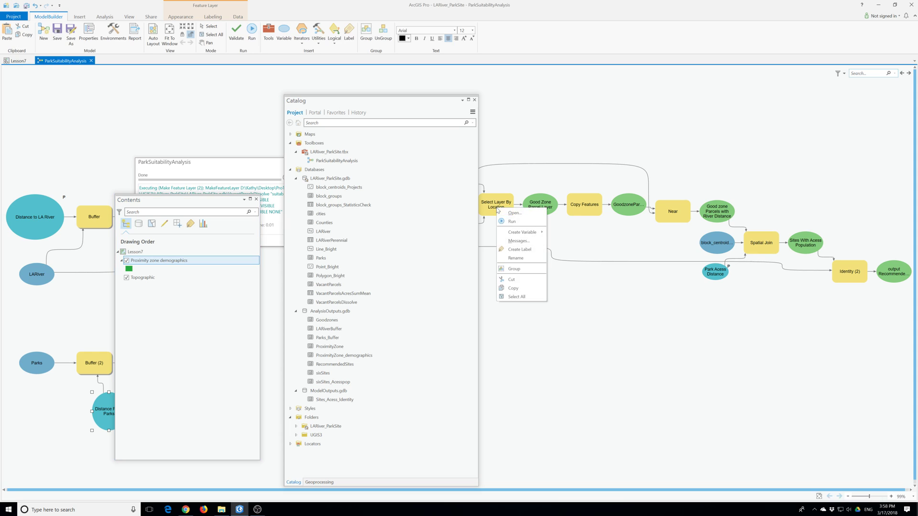
pyautogui.click(517, 222)
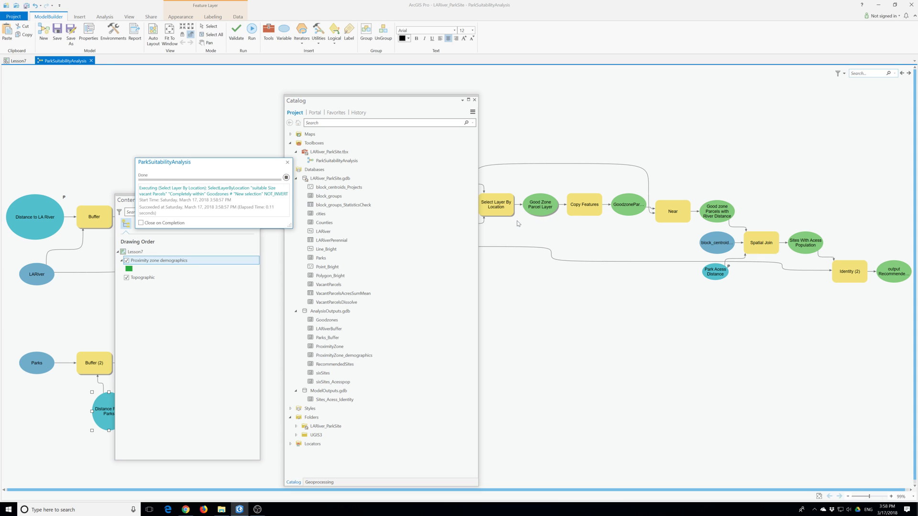
# - Run the Copy Features and Near processes individually to produce the good zone parcels with river distance
pyautogui.rightClick(593, 205)
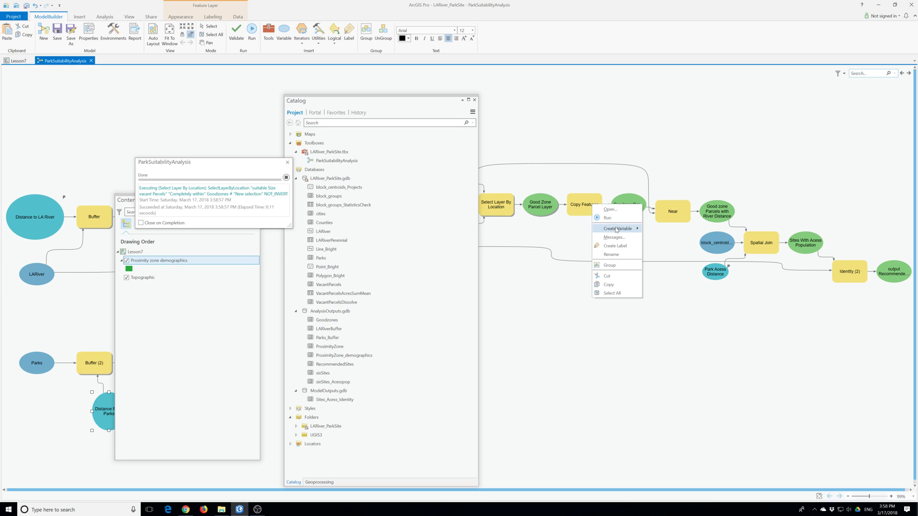
pyautogui.click(607, 218)
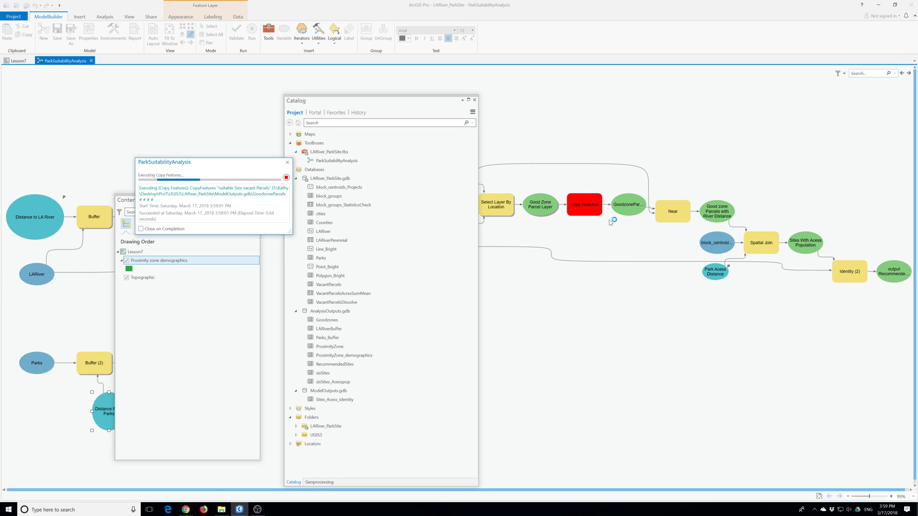
pyautogui.rightClick(670, 213)
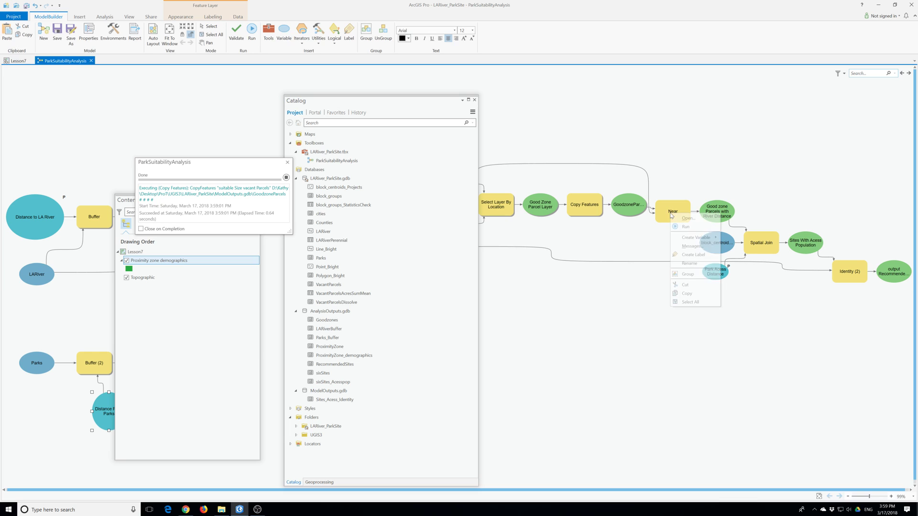
pyautogui.click(686, 228)
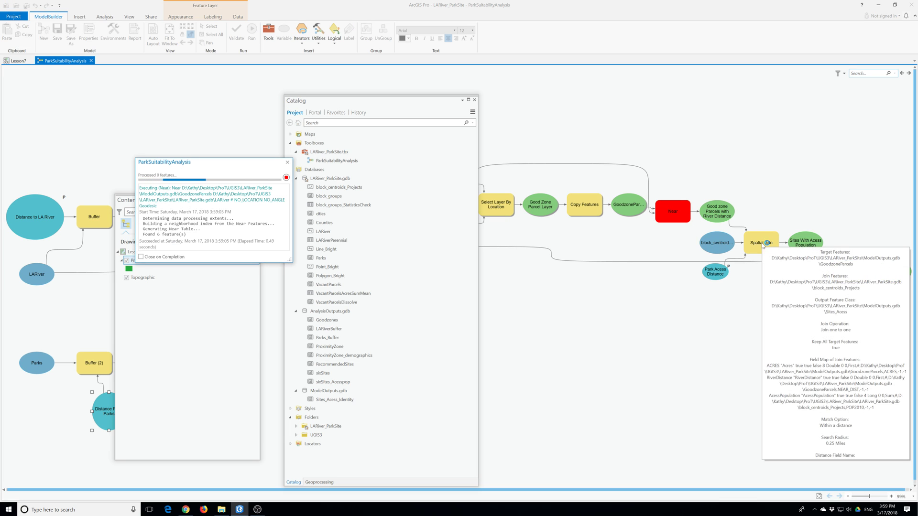
# - Run the Spatial Join and Identity (2) processes individually to produce output RecommendedSites
pyautogui.rightClick(762, 245)
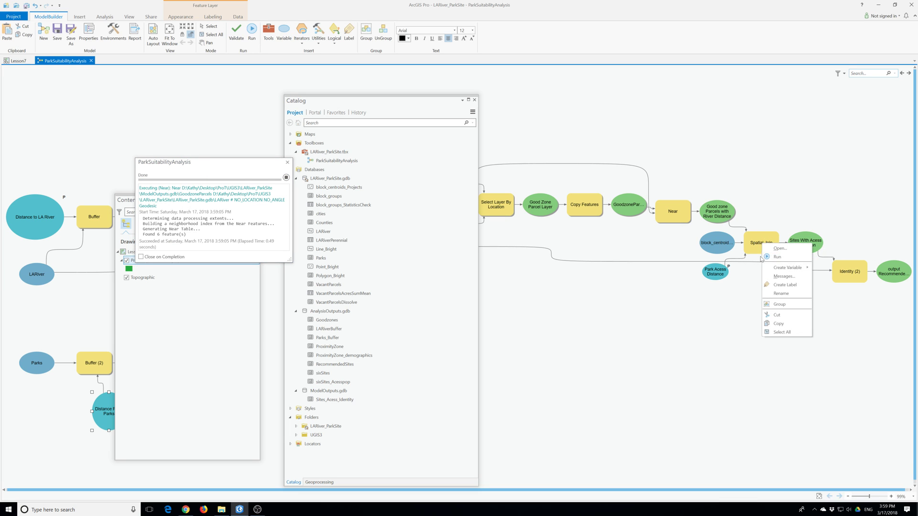
pyautogui.click(776, 258)
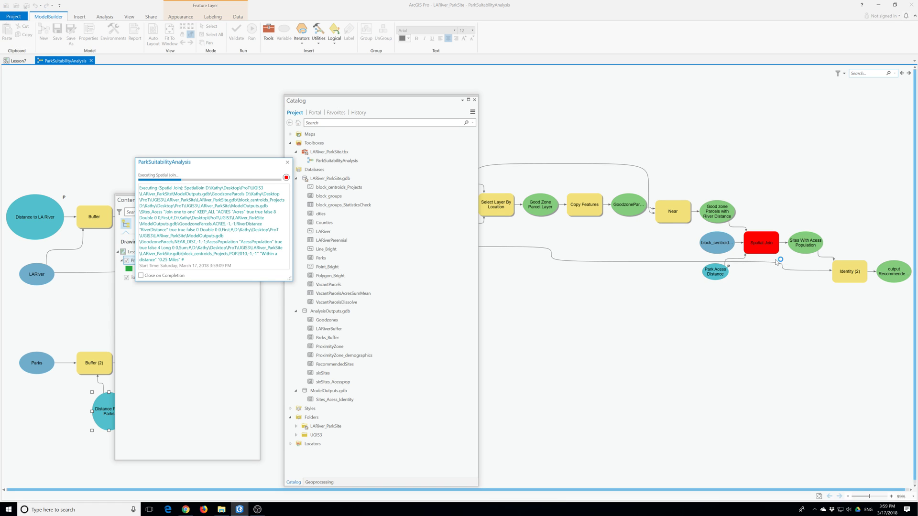
pyautogui.rightClick(848, 273)
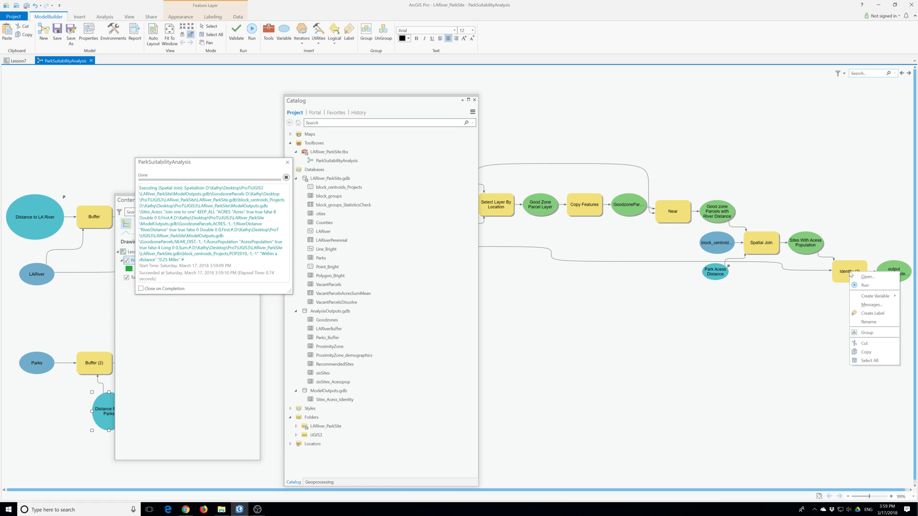
pyautogui.click(865, 285)
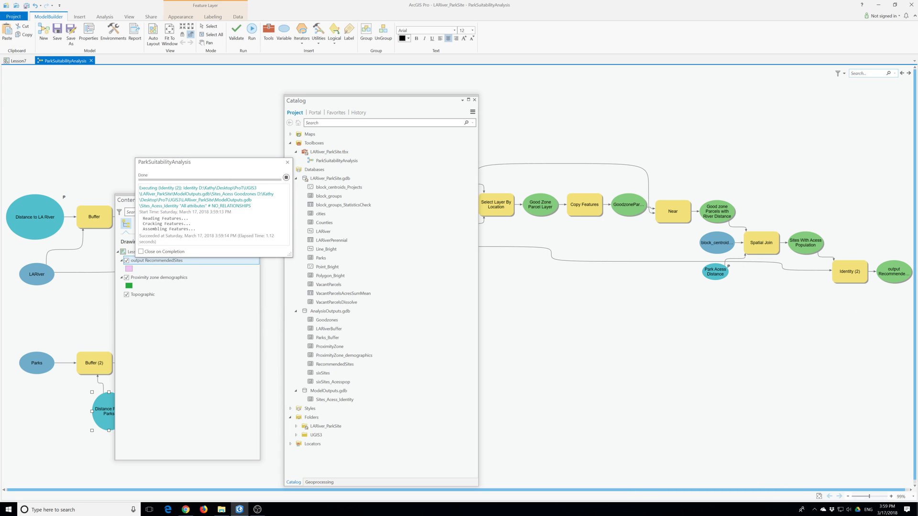
# - Check the Add To Display setting of output RecommendedSites and open that layer's attribute table
pyautogui.rightClick(895, 266)
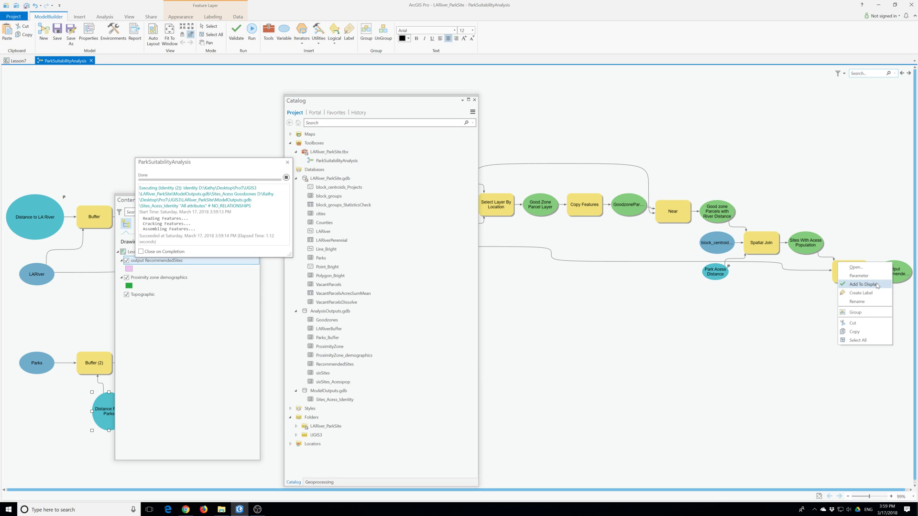
pyautogui.click(387, 344)
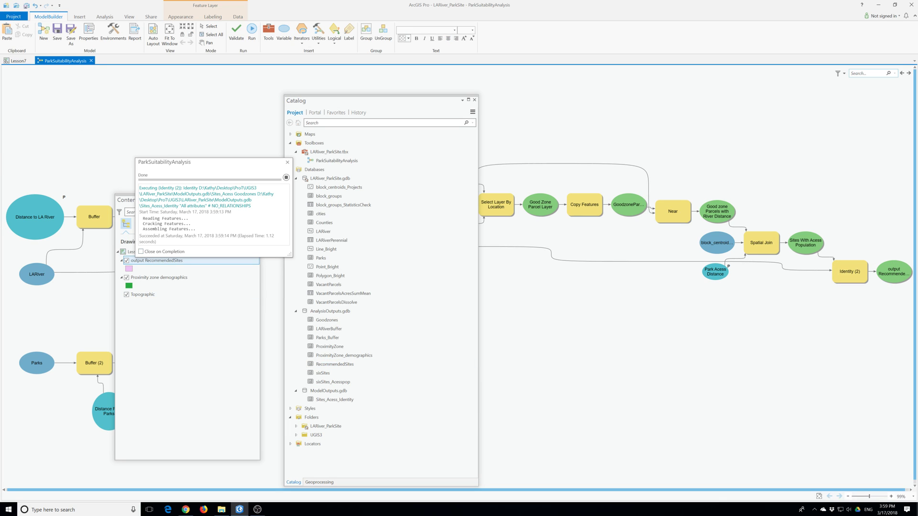
pyautogui.click(287, 162)
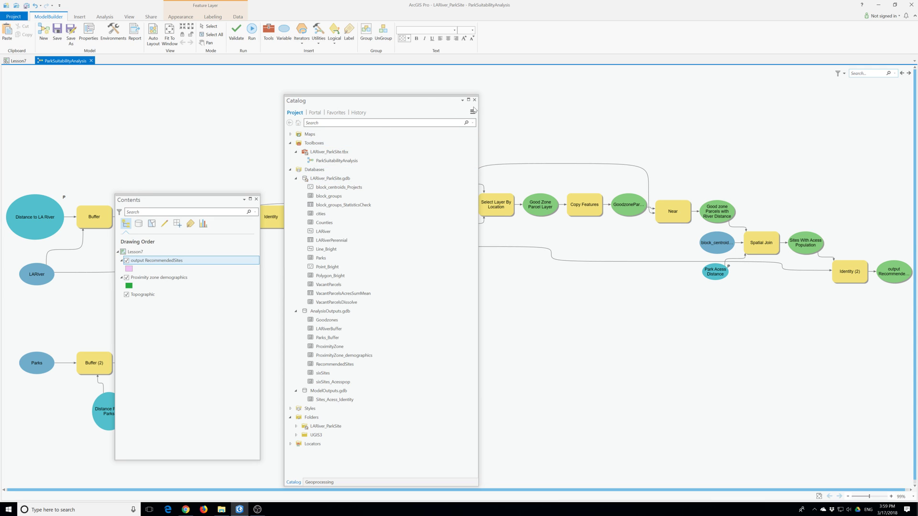
pyautogui.moveTo(168, 200); pyautogui.dragTo(123, 116)
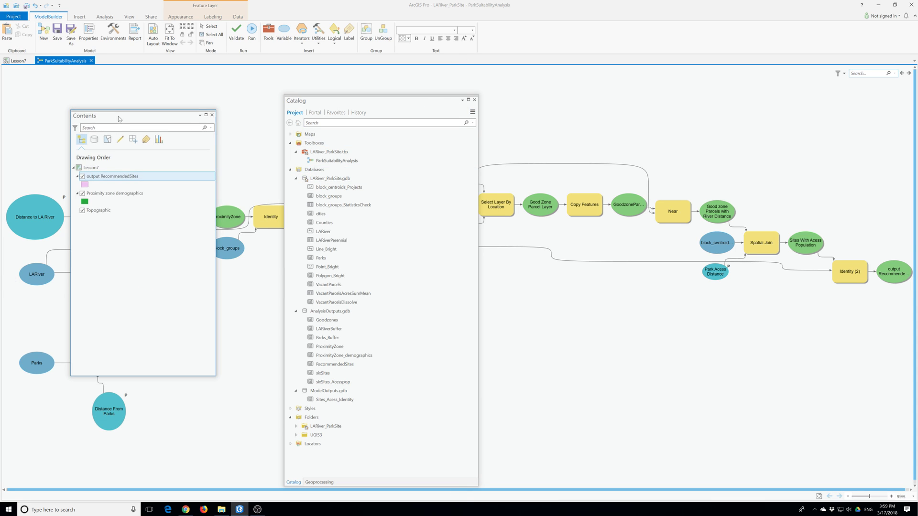
pyautogui.rightClick(101, 179)
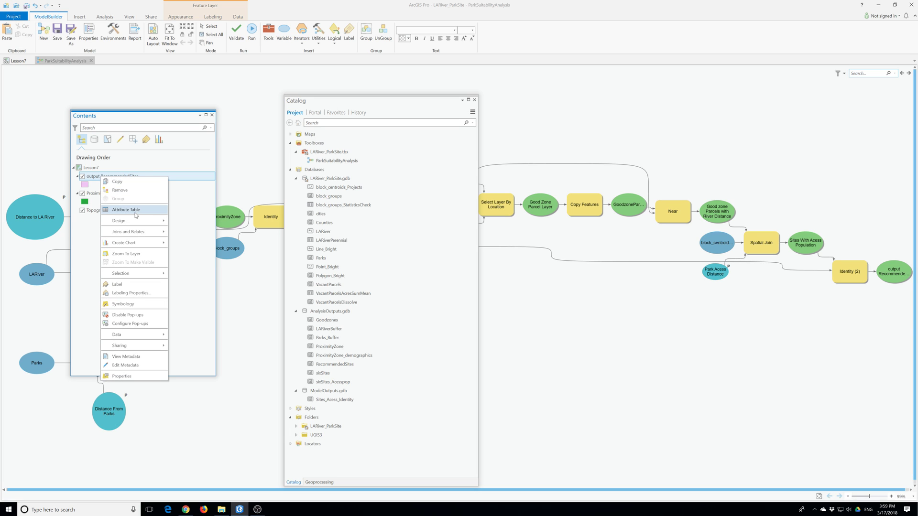
pyautogui.click(135, 213)
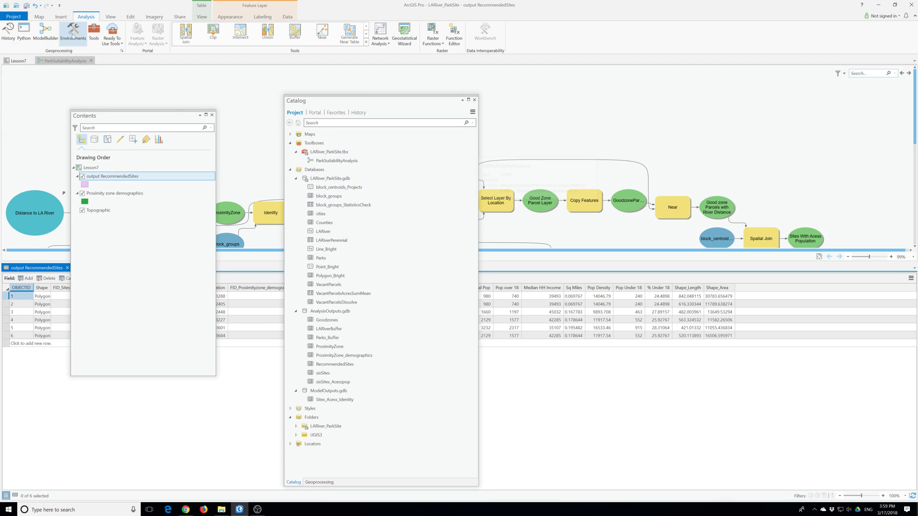
# - Return to the ParkSuitabilityAnalysis model, save it and close its view
pyautogui.click(66, 61)
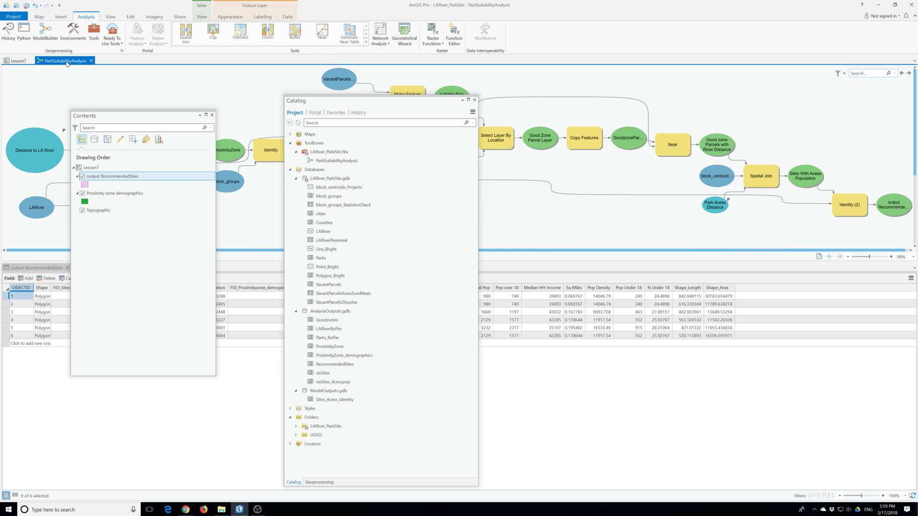
pyautogui.click(58, 33)
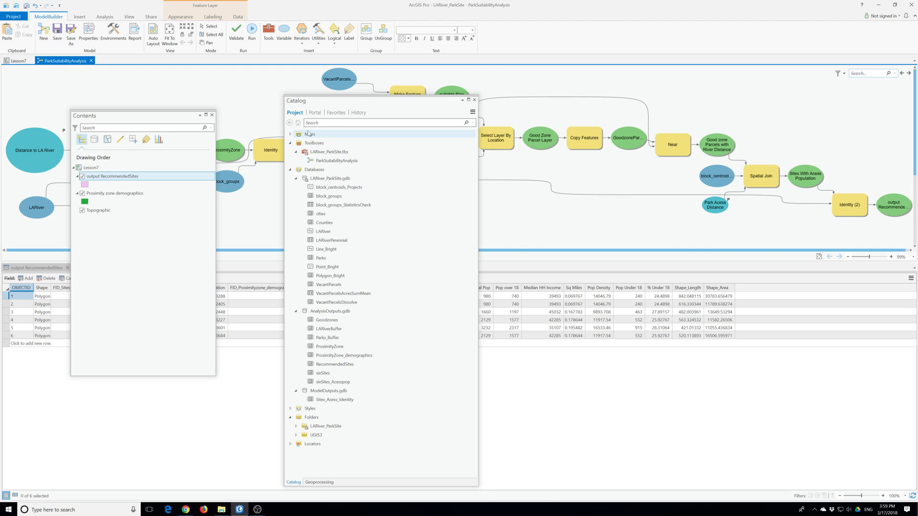
pyautogui.click(91, 61)
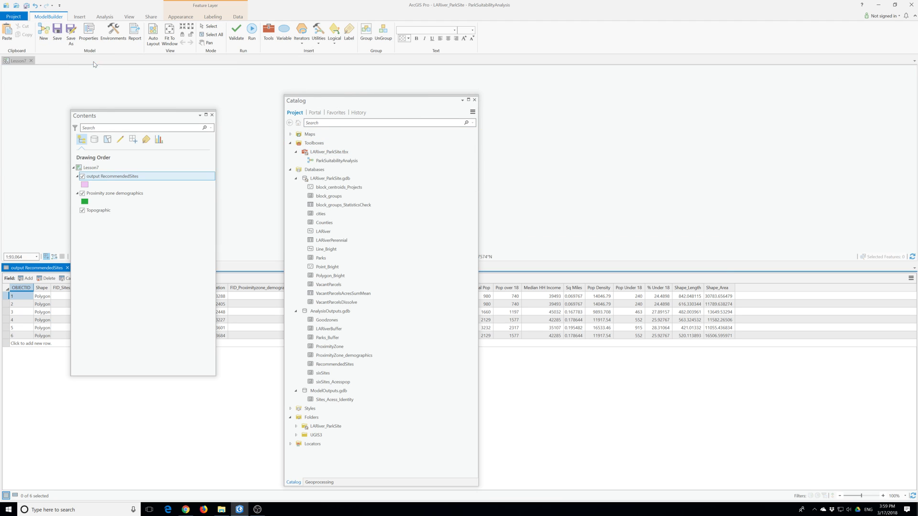
# - Open ParkSuitabilityAnalysis as a geoprocessing tool from the LARiver_ParkSite toolbox and run it with its preset parameters
pyautogui.doubleClick(330, 161)
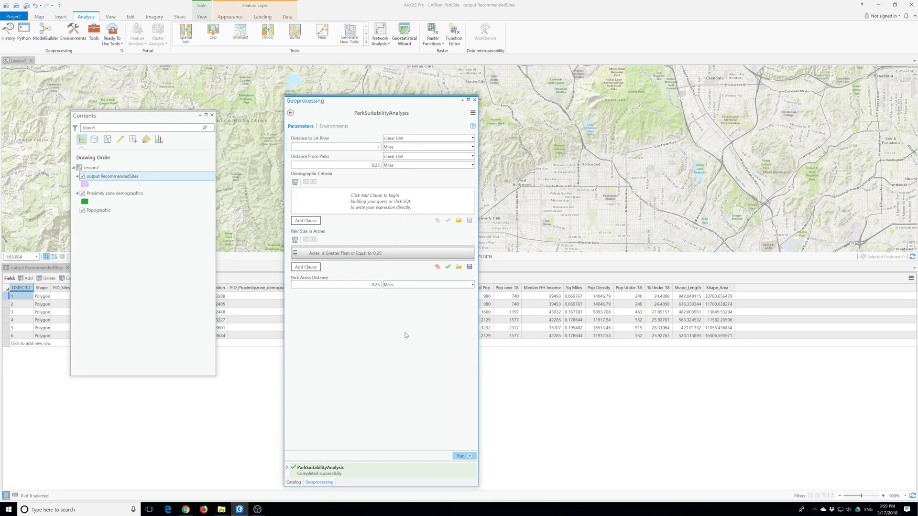
pyautogui.click(460, 456)
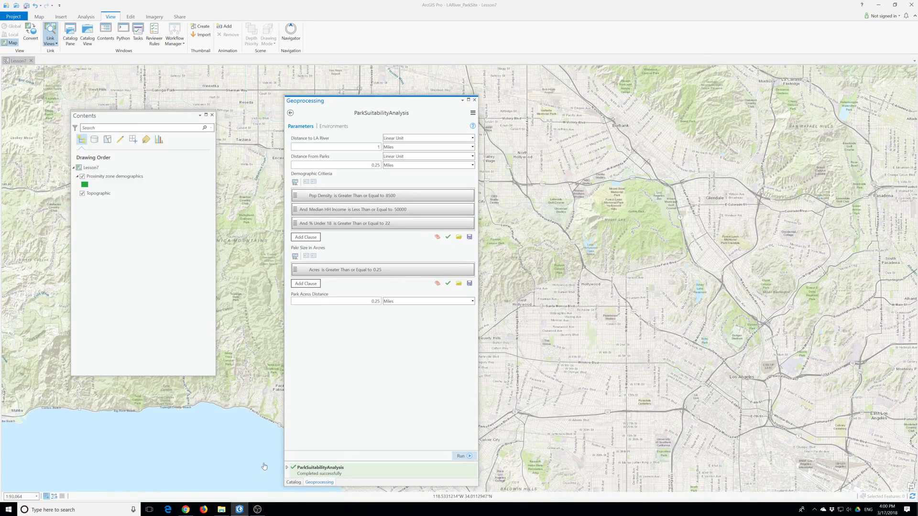
# - Refresh the ModelOutputs geodatabase in the project catalog to check which outputs it contains
pyautogui.click(293, 482)
pyautogui.rightClick(326, 390)
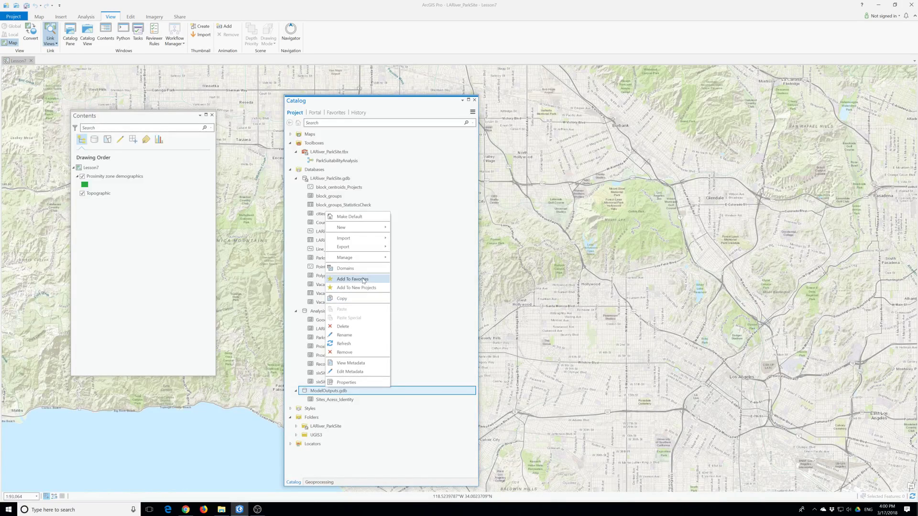
pyautogui.click(362, 345)
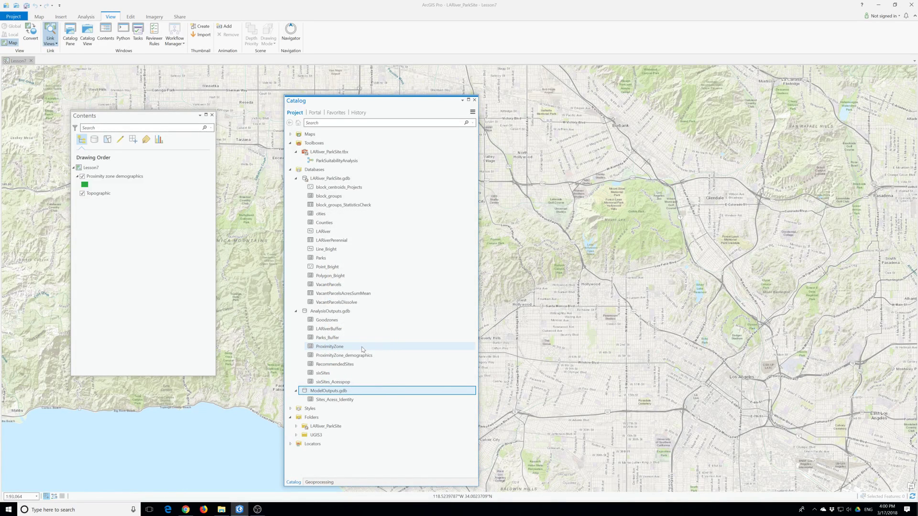
pyautogui.rightClick(336, 394)
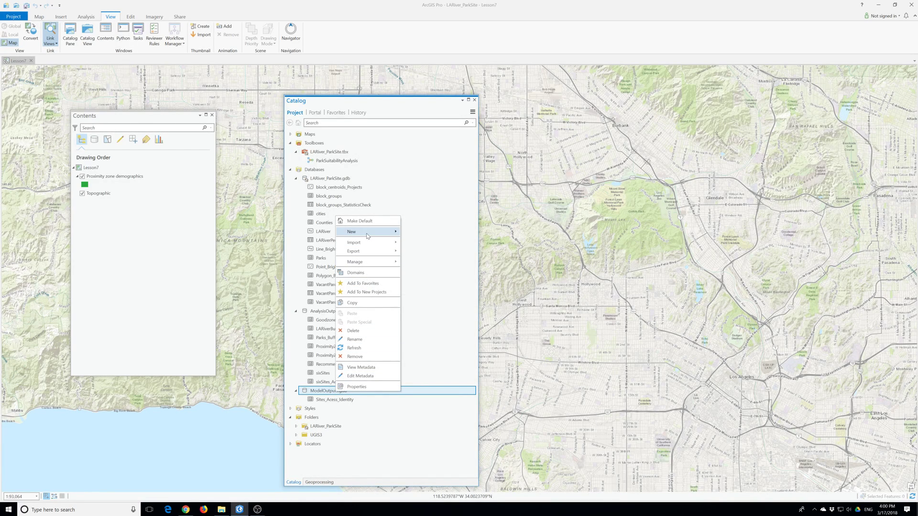
pyautogui.click(355, 349)
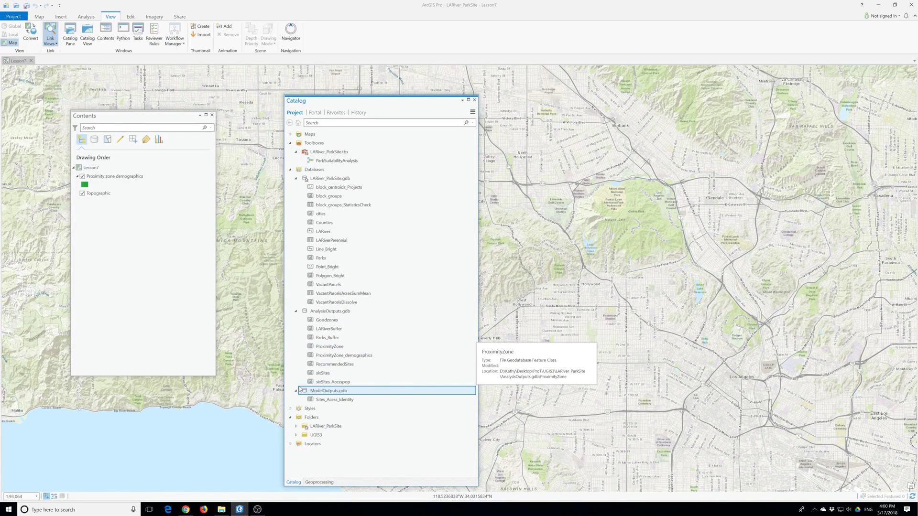
# - Open the ParkSuitabilityAnalysis model for editing and turn off Add To Display for output RecommendedSites
pyautogui.rightClick(320, 162)
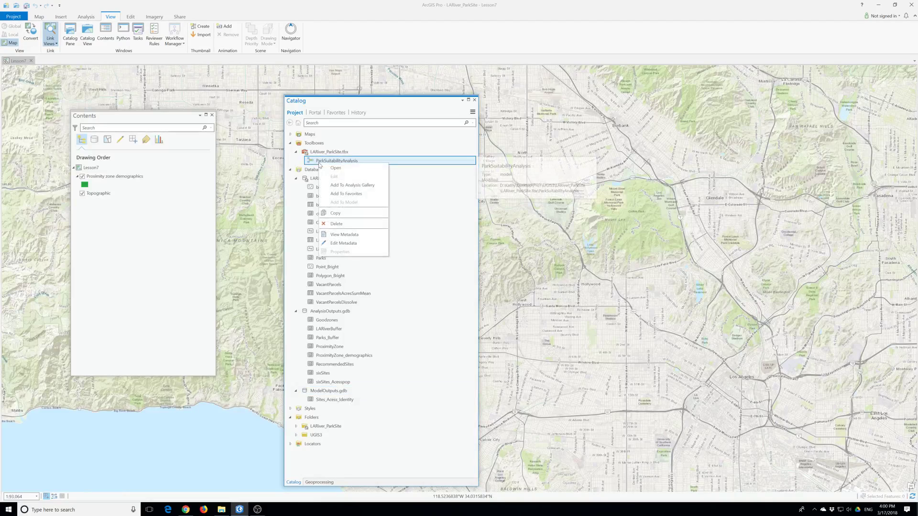
pyautogui.click(335, 168)
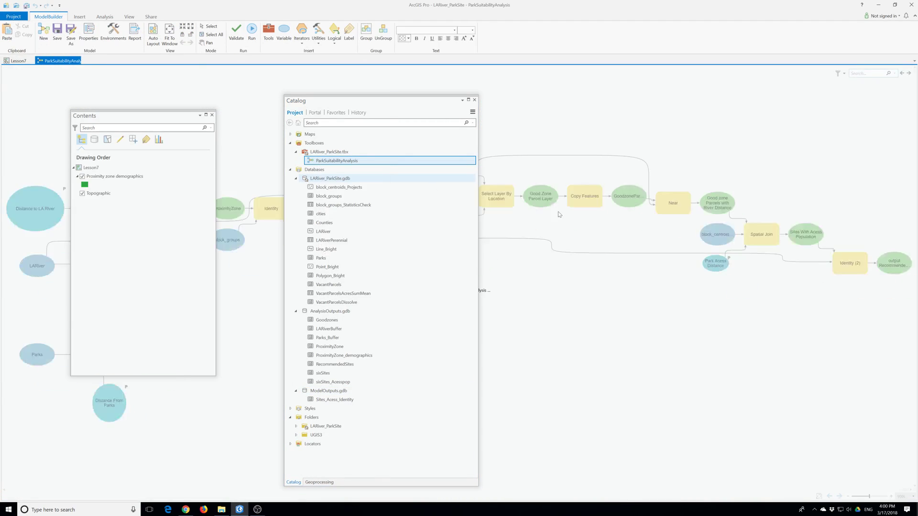
pyautogui.rightClick(834, 267)
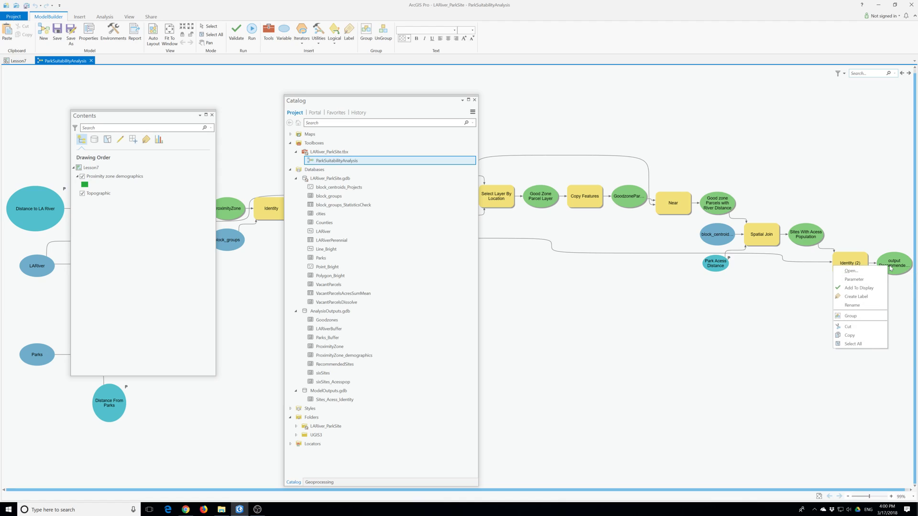
pyautogui.click(844, 288)
pyautogui.rightClick(893, 271)
pyautogui.click(884, 294)
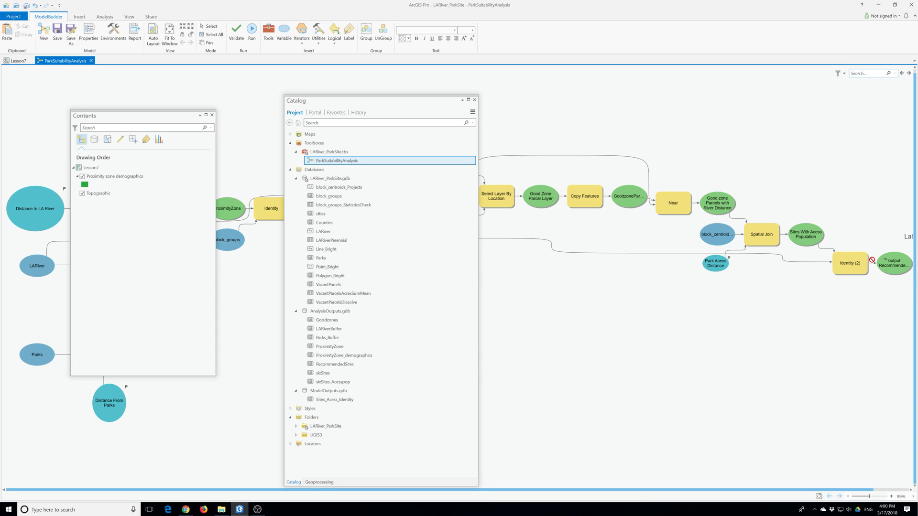
pyautogui.rightClick(885, 264)
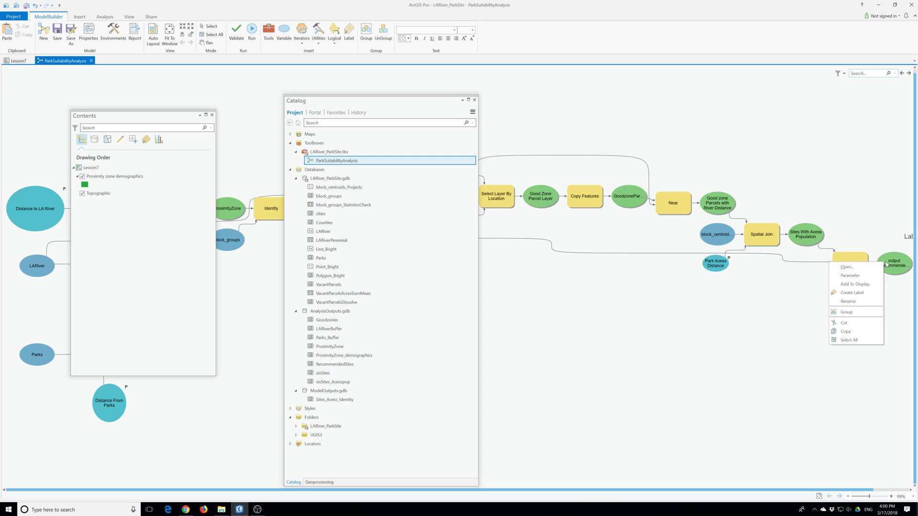
pyautogui.click(905, 237)
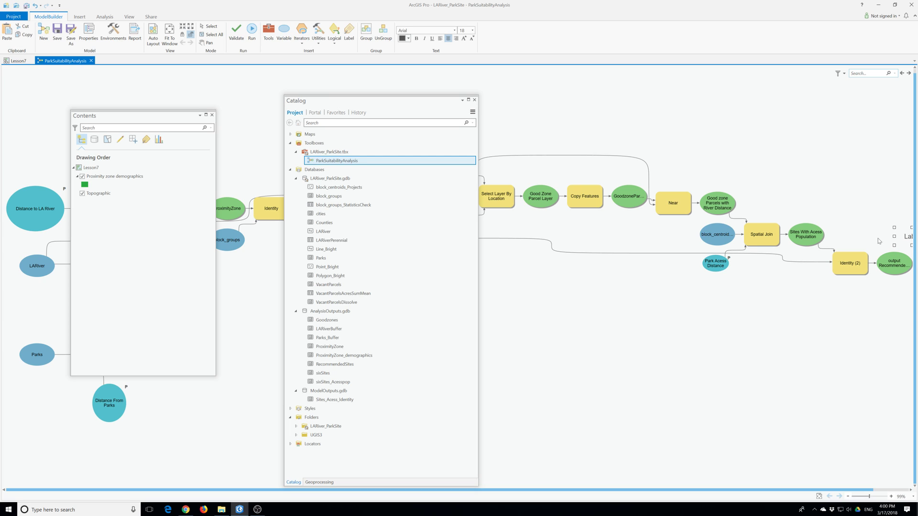
pyautogui.press('Delete')
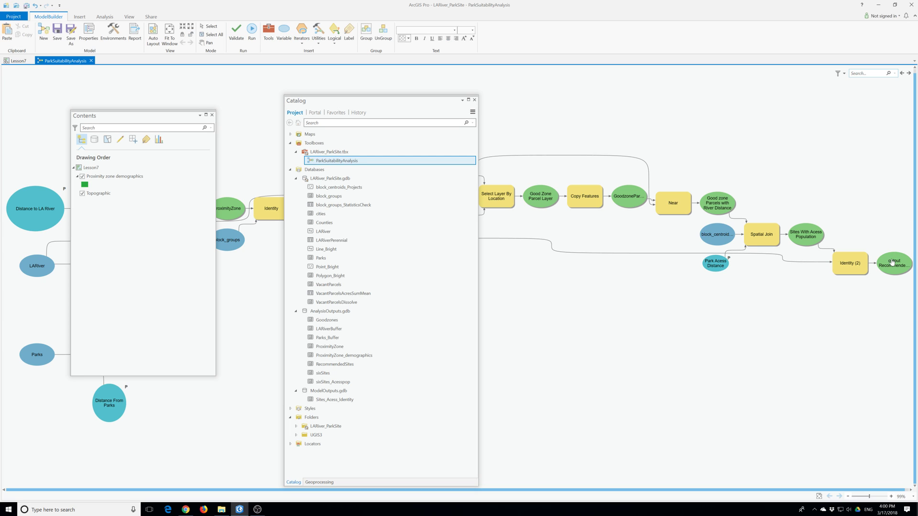
# - Turn on Add To Display for output RecommendedSites and review that layer's attribute table to its last record
pyautogui.rightClick(892, 262)
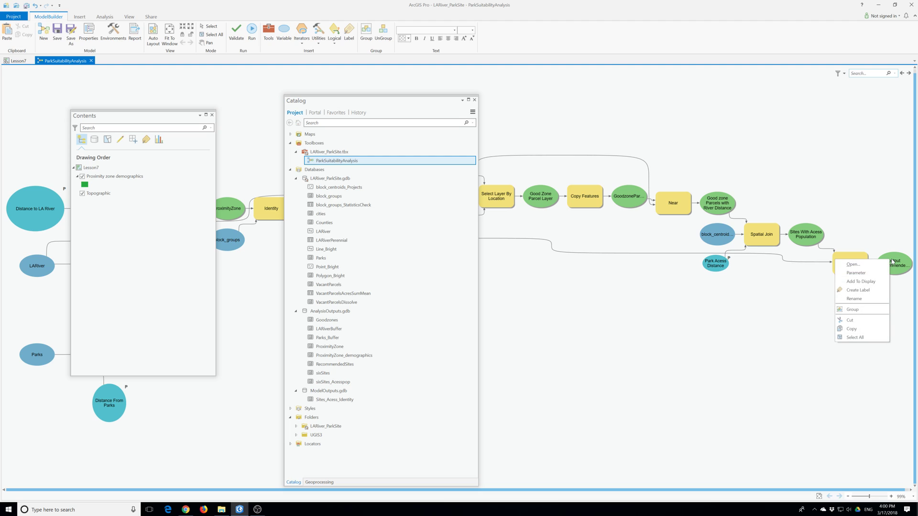
pyautogui.click(869, 281)
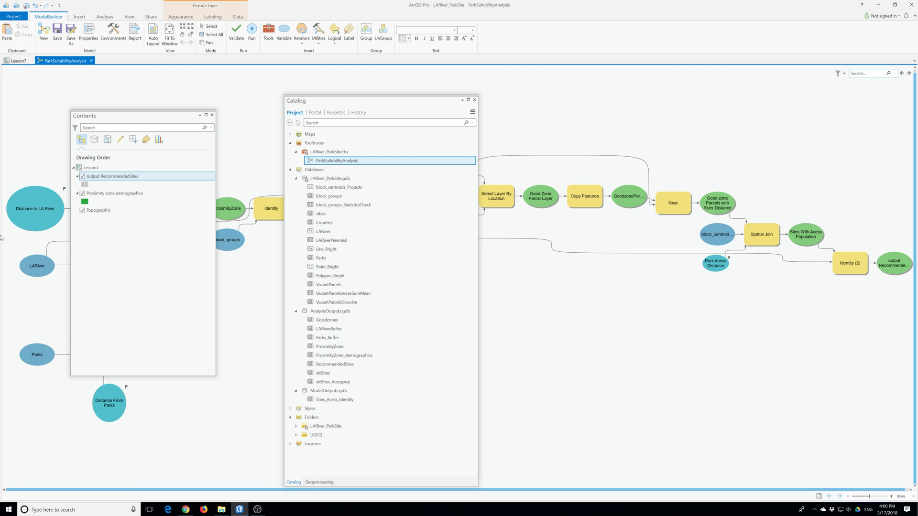
pyautogui.rightClick(113, 177)
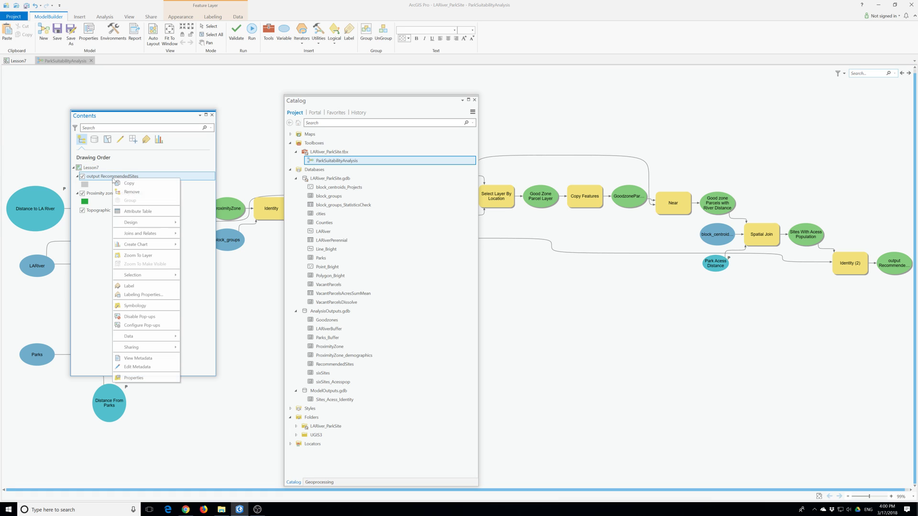
pyautogui.click(122, 214)
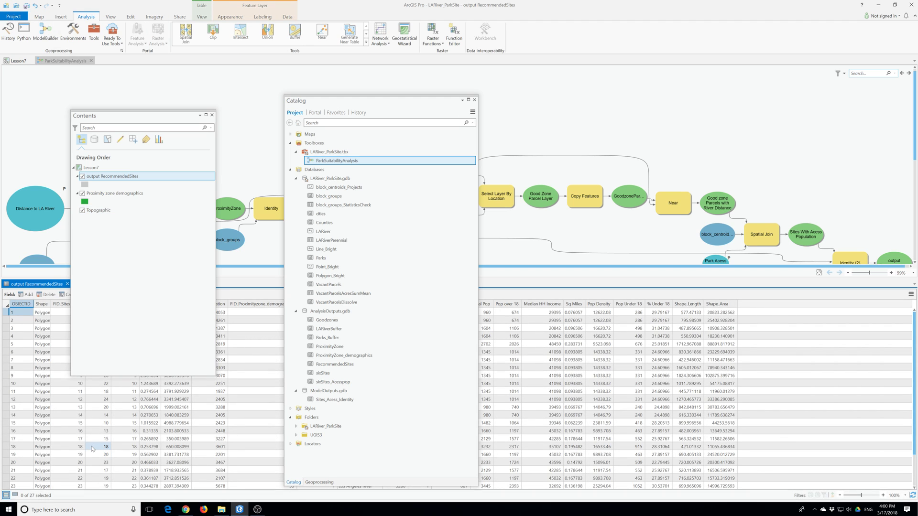
pyautogui.scroll(-2, 93, 448)
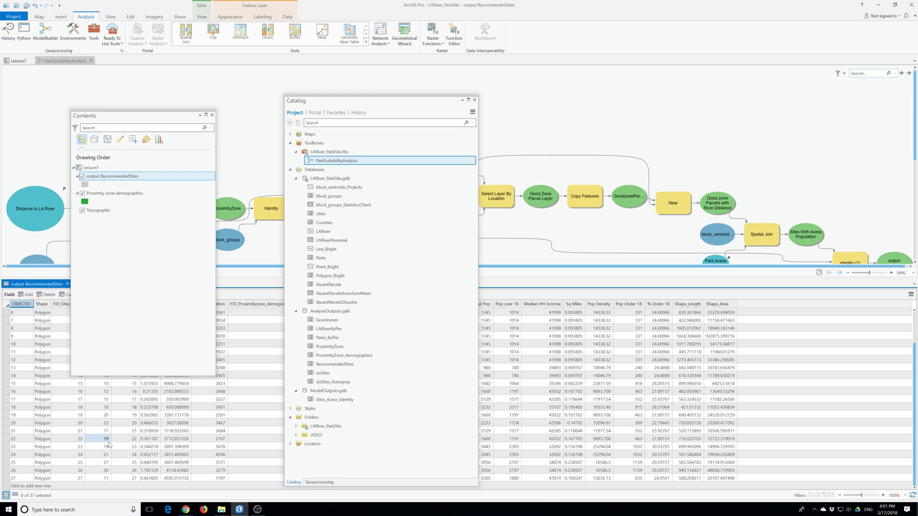
# - Refresh the ModelOutputs geodatabase and check the Add To Display setting of output RecommendedSites in the model
pyautogui.rightClick(341, 391)
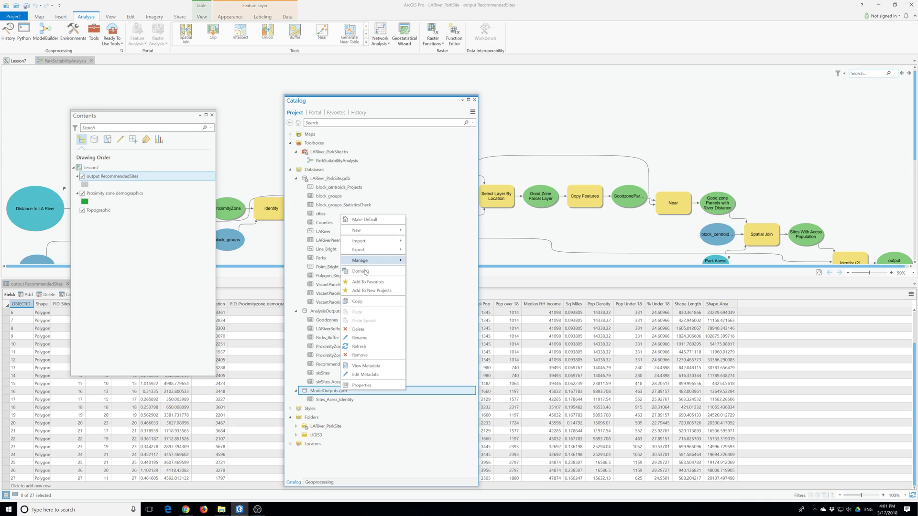
pyautogui.click(362, 348)
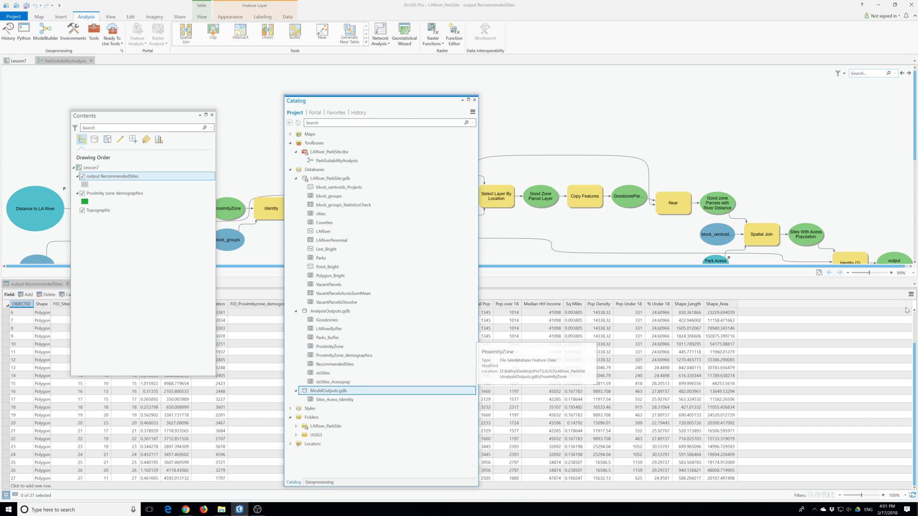
pyautogui.scroll(2, 894, 258)
pyautogui.rightClick(895, 196)
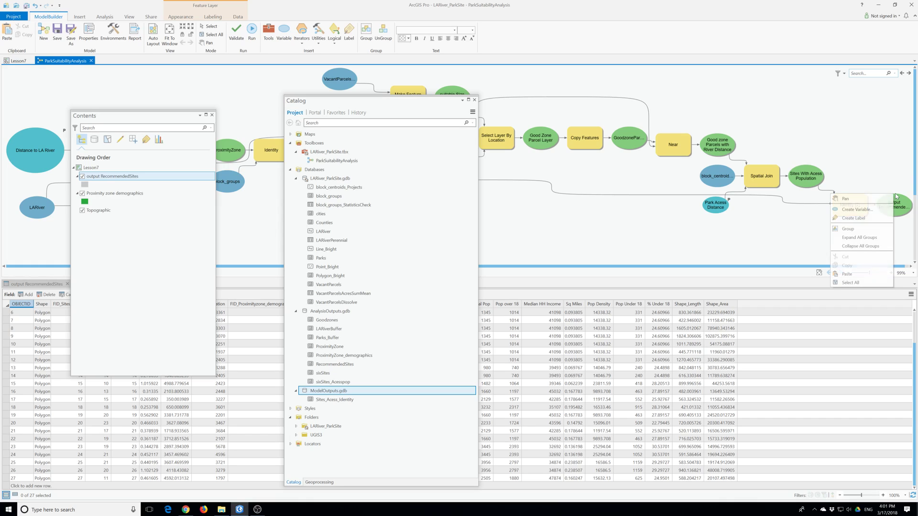
pyautogui.rightClick(902, 207)
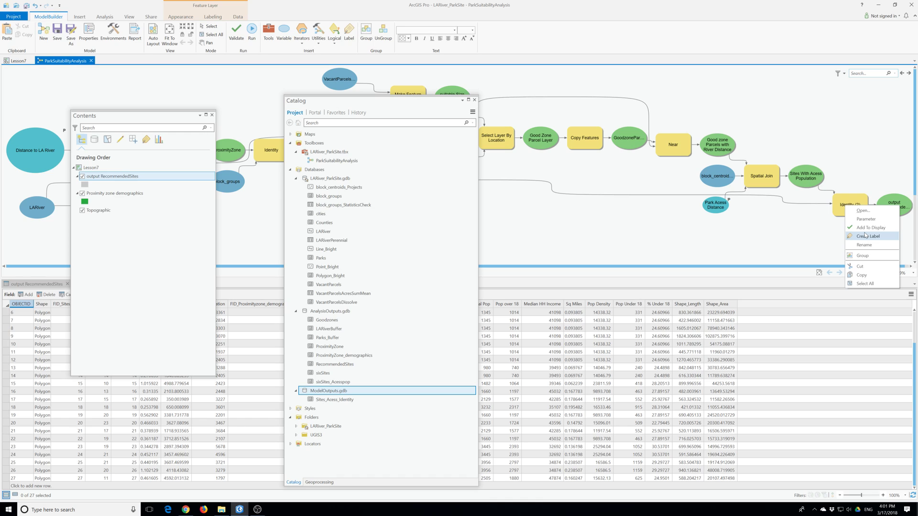
pyautogui.click(857, 229)
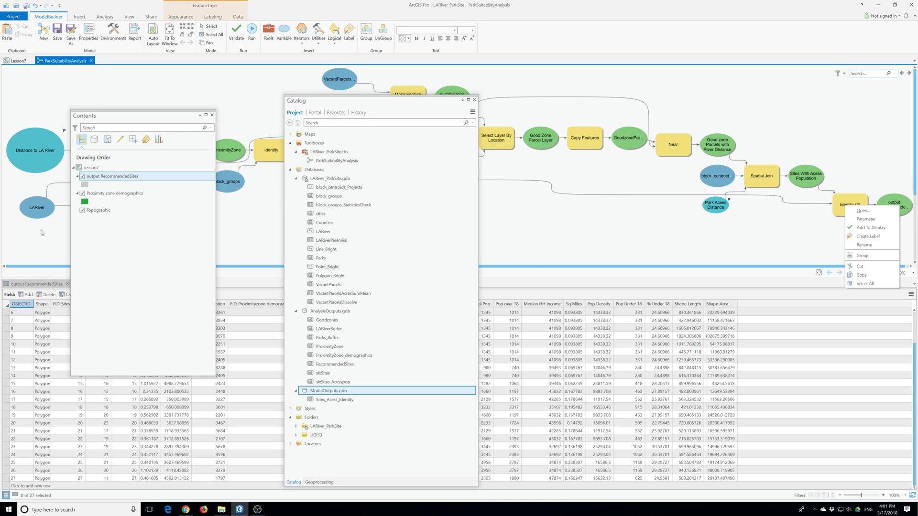
pyautogui.rightClick(323, 391)
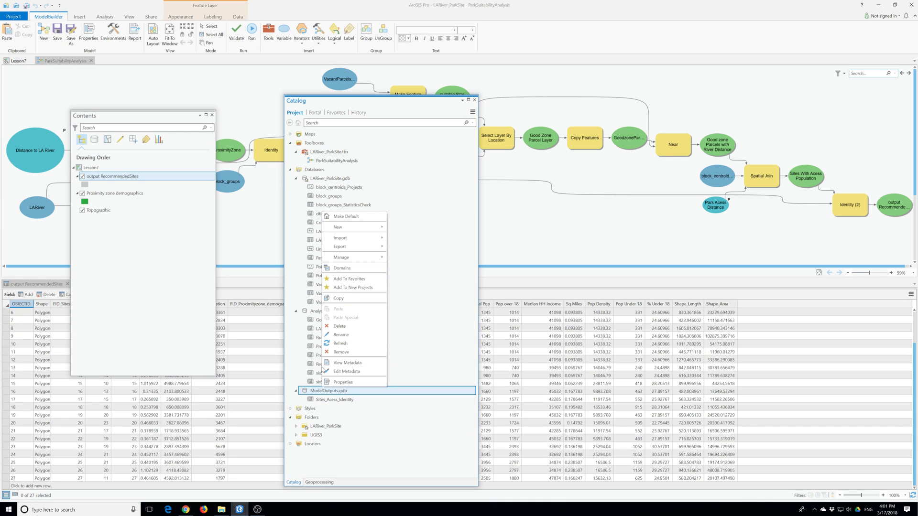
pyautogui.click(340, 345)
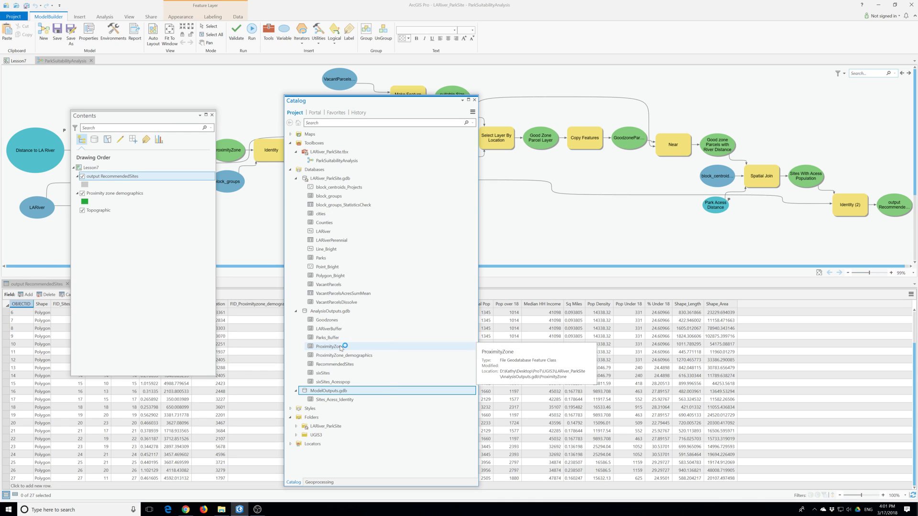
# - Export the output RecommendedSites layer with Copy Features to ModelOutputs.gdb as Sites_Acess_Identity_1Mile
pyautogui.rightClick(110, 177)
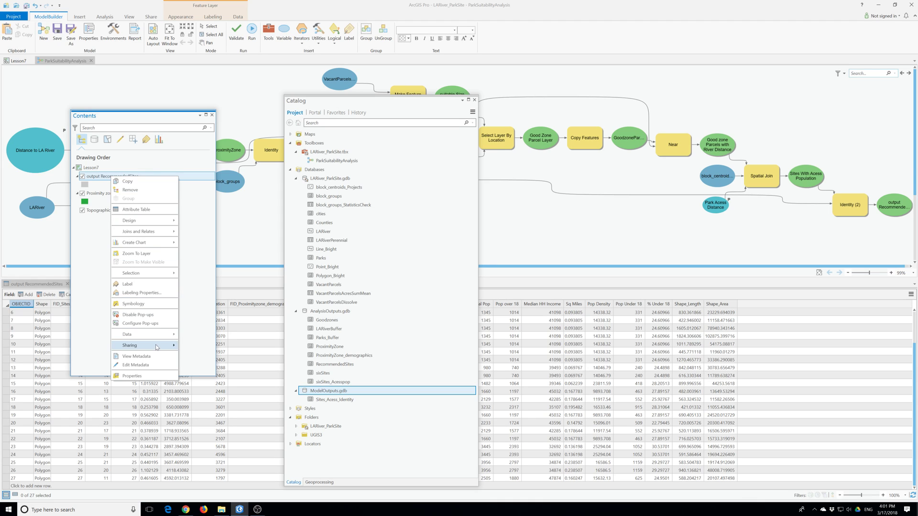
pyautogui.moveTo(159, 337)
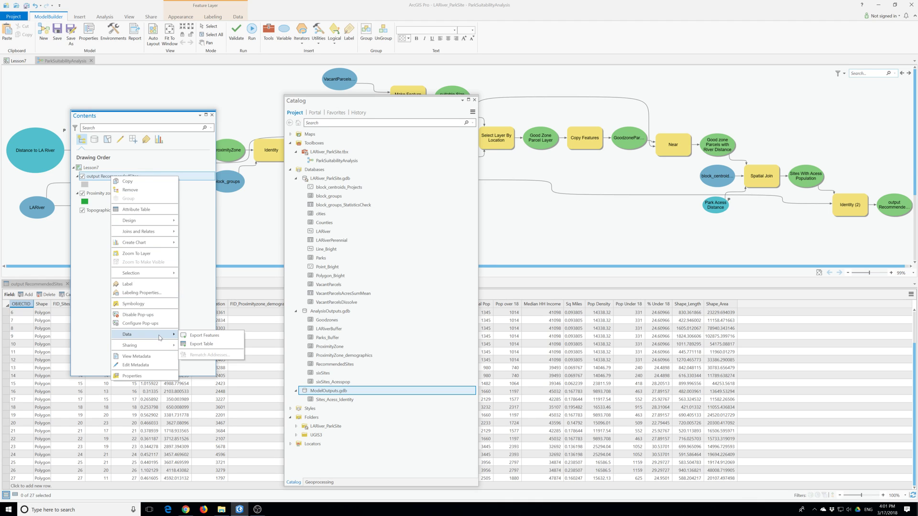
pyautogui.click(197, 337)
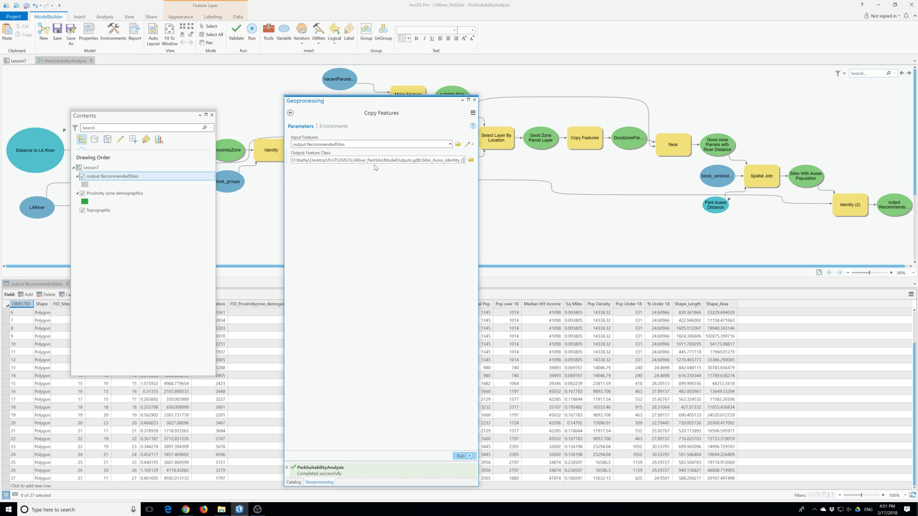
pyautogui.press('BackSpace')
pyautogui.write('1Mile')
pyautogui.click(461, 456)
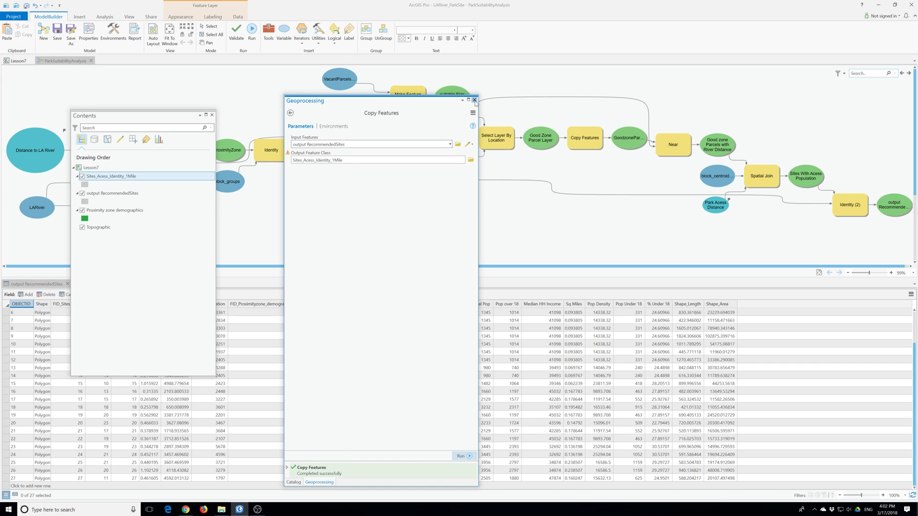
# - Add the Sites_Acess_Identity feature class from ModelOutputs.gdb to the Lesson7 map
pyautogui.click(293, 481)
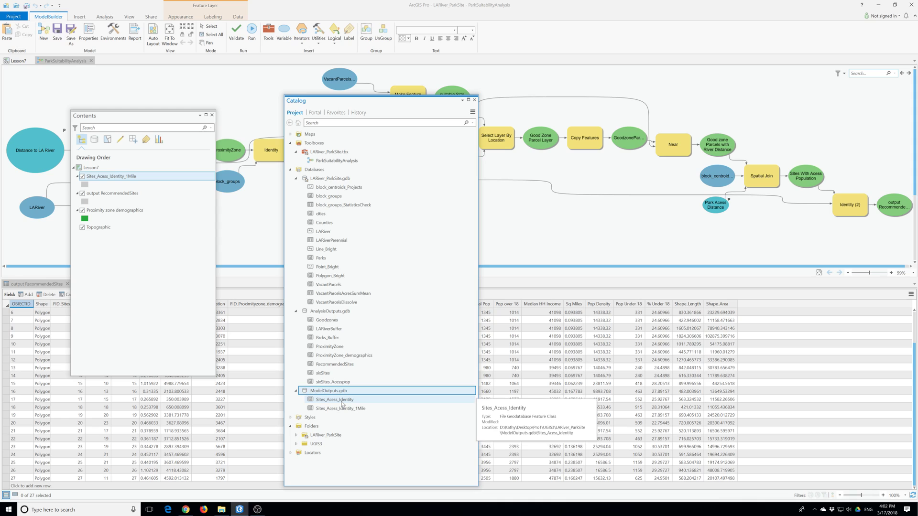
pyautogui.click(342, 401)
pyautogui.rightClick(343, 404)
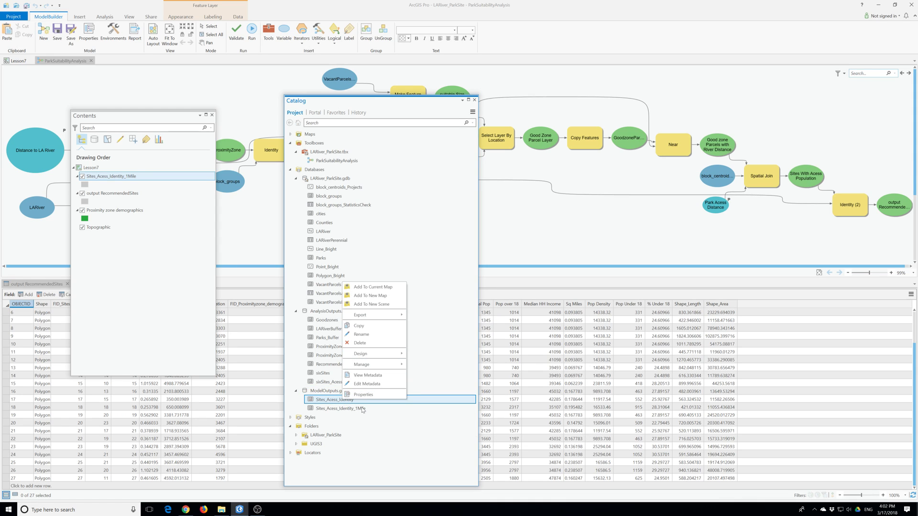
pyautogui.moveTo(332, 402); pyautogui.dragTo(107, 179)
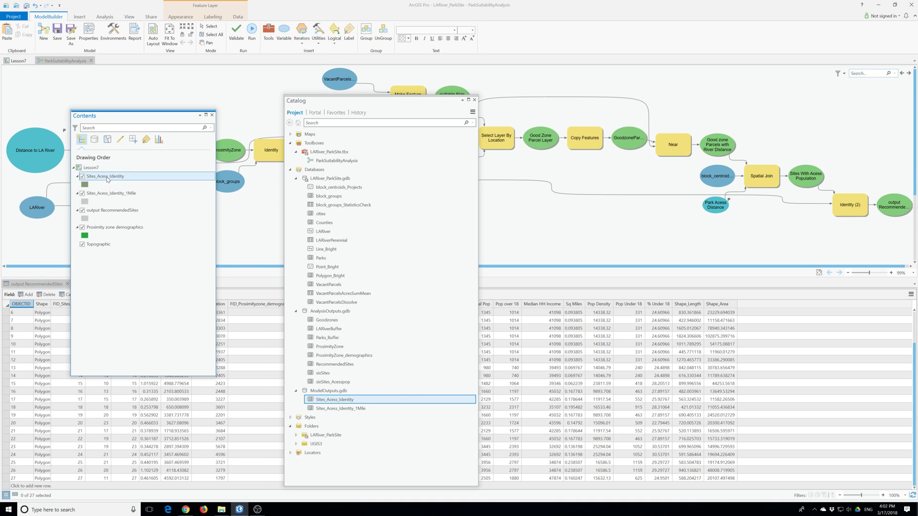
# - Open the attribute table of the Sites_Acess_Identity layer
pyautogui.click(96, 180)
pyautogui.rightClick(95, 180)
pyautogui.click(86, 229)
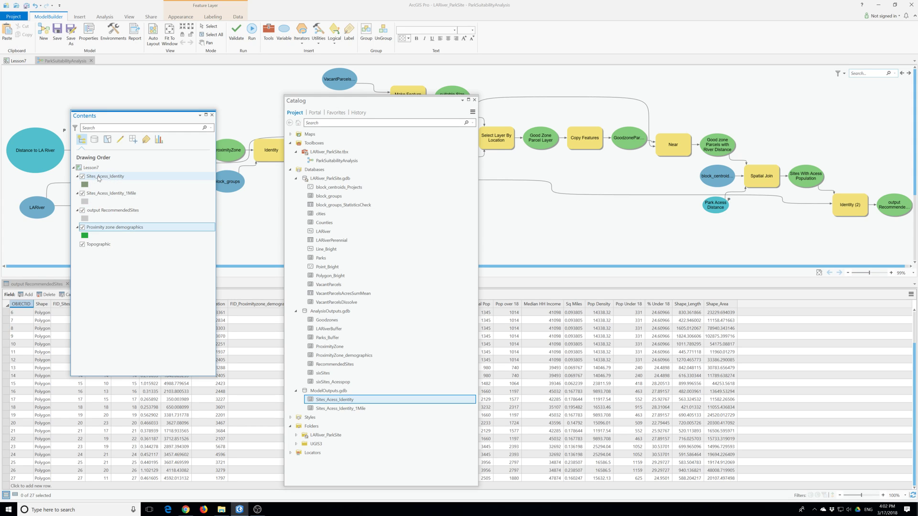
pyautogui.rightClick(99, 178)
pyautogui.click(148, 213)
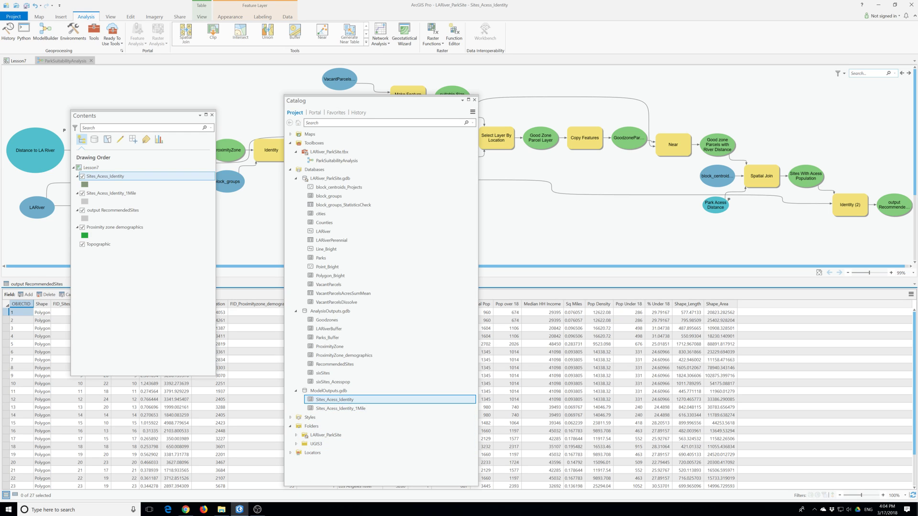
# - Uncover the model view and make LARiver_Buffer a model parameter
pyautogui.moveTo(105, 114); pyautogui.dragTo(109, 114)
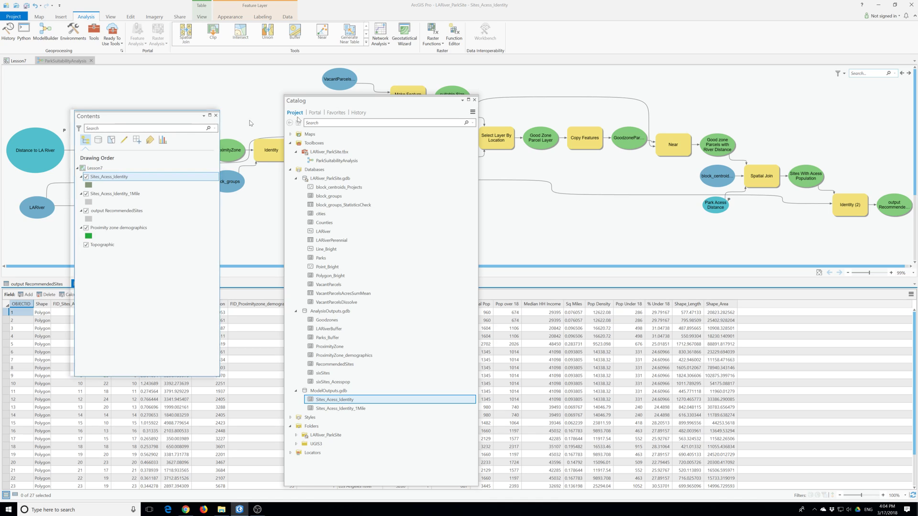
pyautogui.moveTo(250, 123); pyautogui.dragTo(310, 123)
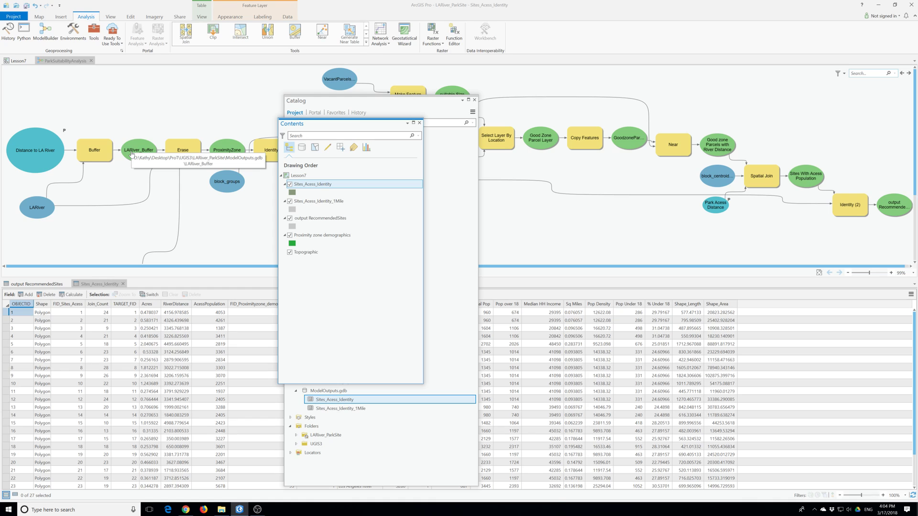
pyautogui.rightClick(132, 153)
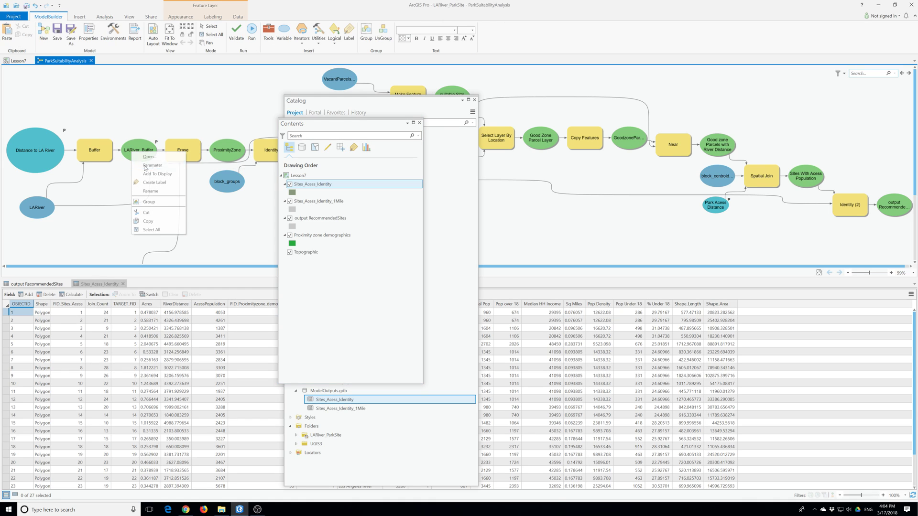
pyautogui.click(144, 166)
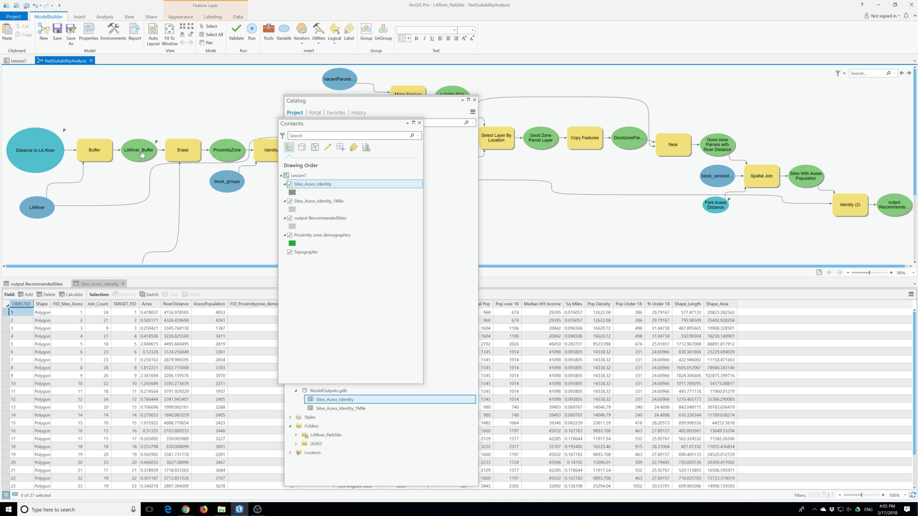
# - Rename the LARiver_Buffer output variable in the model as Output River Buffer
pyautogui.rightClick(129, 152)
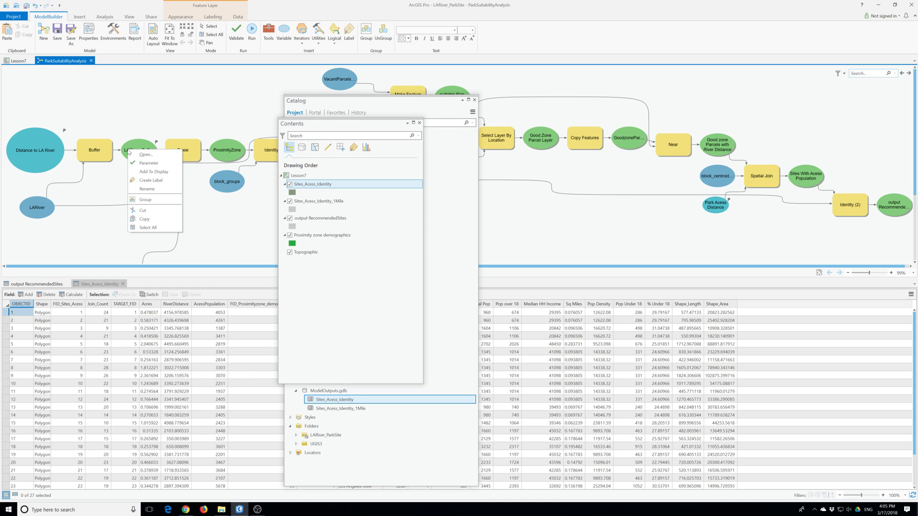
pyautogui.click(151, 191)
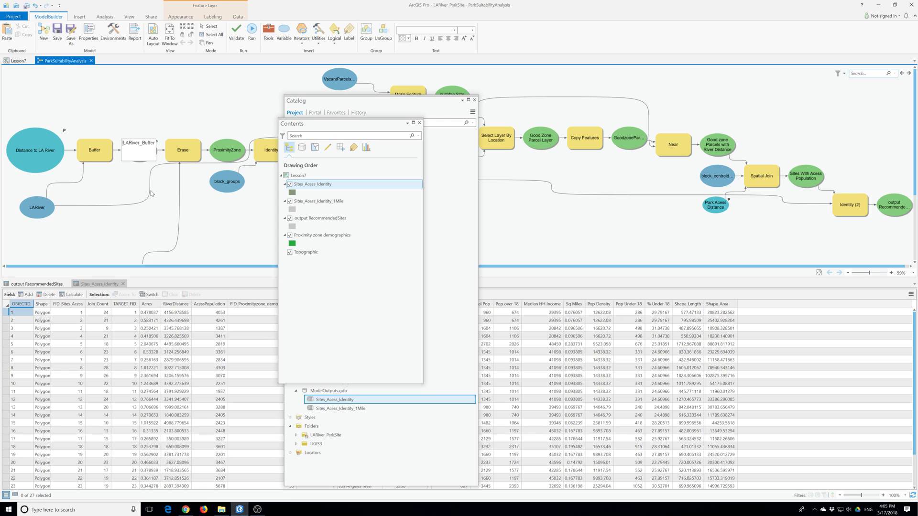
pyautogui.press('Delete')
pyautogui.press('Delete')
pyautogui.press('Delete')
pyautogui.press('Delete')
pyautogui.press('Delete')
pyautogui.press('Delete')
pyautogui.press('Delete')
pyautogui.press('Delete')
pyautogui.press('Delete')
pyautogui.press('Delete')
pyautogui.press('Delete')
pyautogui.press('Delete')
pyautogui.write('Pit[it')
pyautogui.press('BackSpace')
pyautogui.press('BackSpace')
pyautogui.press('BackSpace')
pyautogui.press('BackSpace')
pyautogui.press('BackSpace')
pyautogui.press('BackSpace')
pyautogui.press('BackSpace')
pyautogui.write('Output River Bu')
# - Make output RecommendedSites a model parameter and check its Parameter and Add To Display settings
pyautogui.rightClick(898, 205)
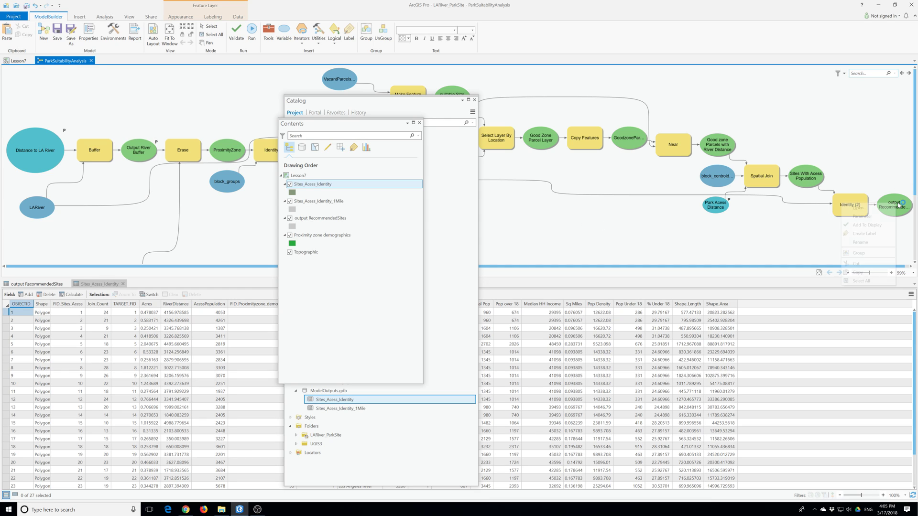
pyautogui.click(881, 217)
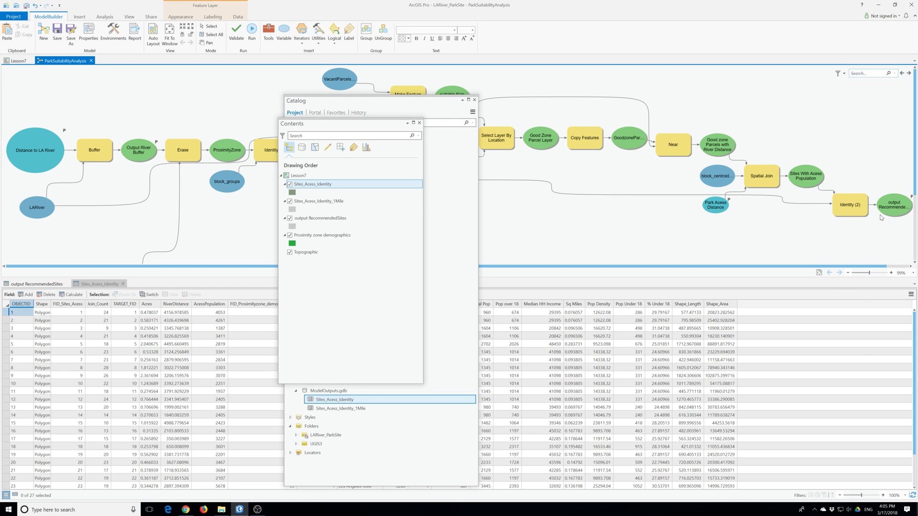
pyautogui.rightClick(838, 207)
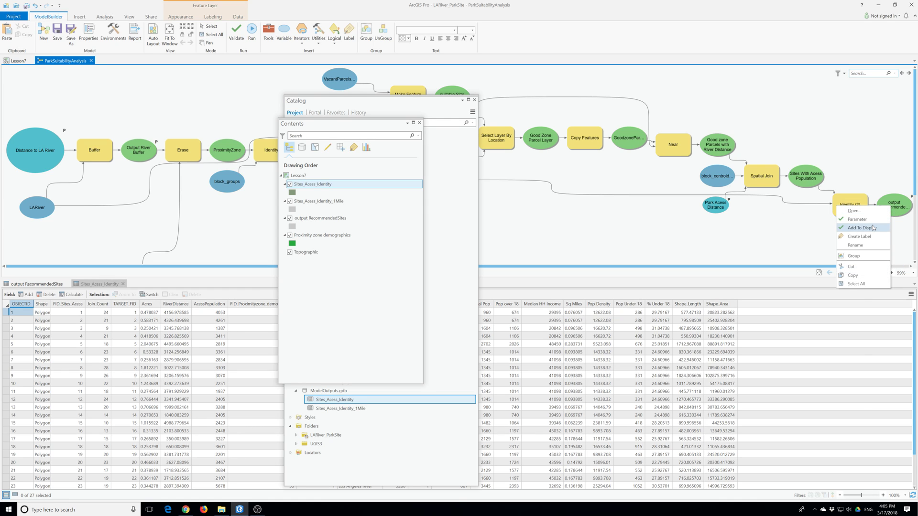
pyautogui.moveTo(873, 228)
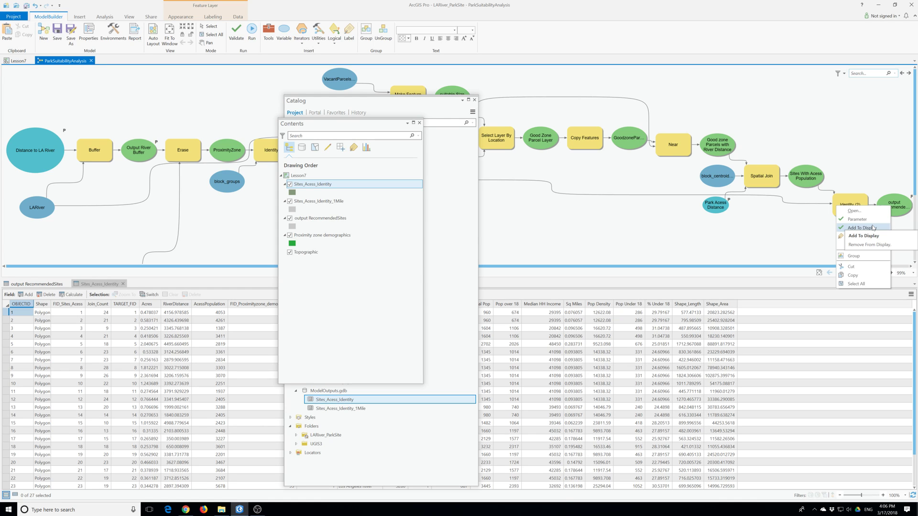
pyautogui.press('Escape')
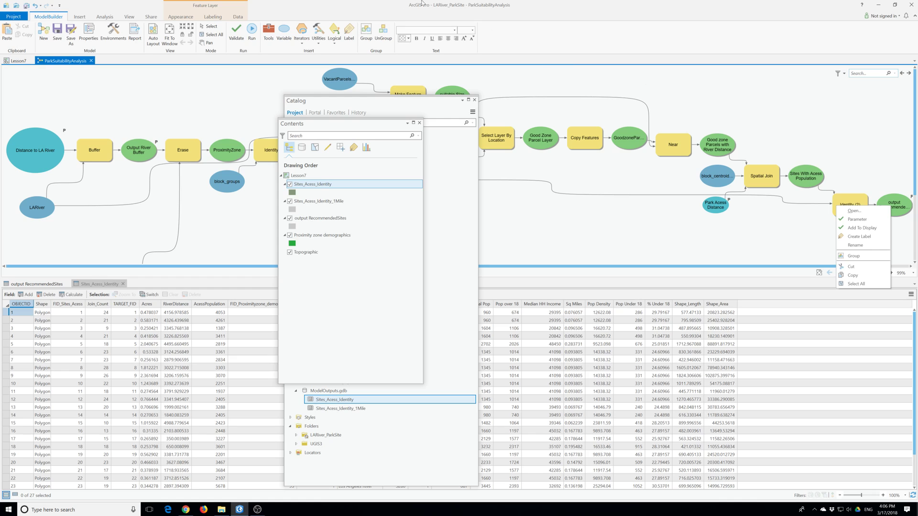
# - Validate and save the ParkSuitabilityAnalysis model
pyautogui.click(238, 33)
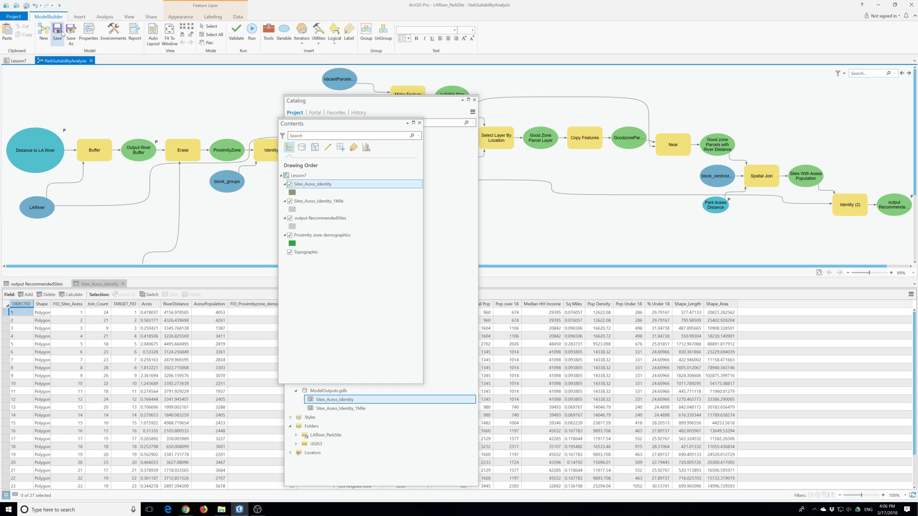
pyautogui.click(14, 16)
pyautogui.click(17, 59)
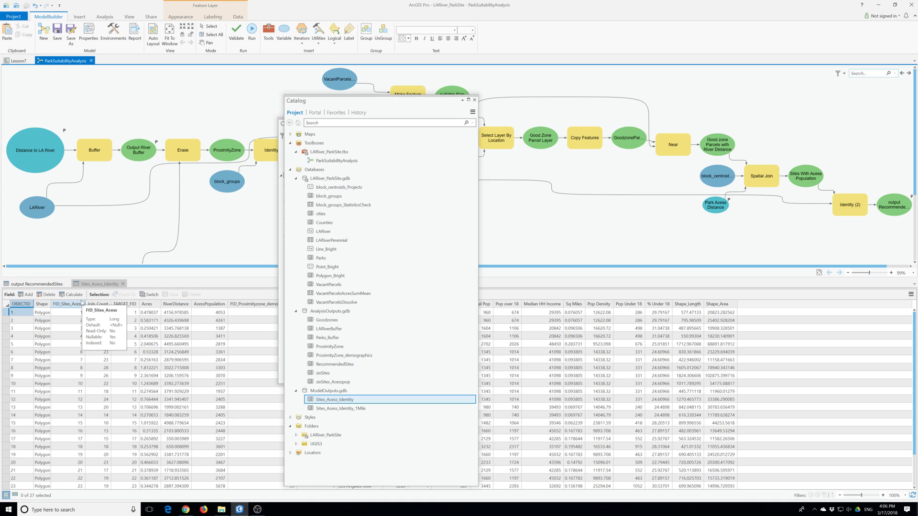
# - Close the model view and both attribute tables, and spread the Catalog and Contents panes apart over the Lesson7 map
pyautogui.click(91, 61)
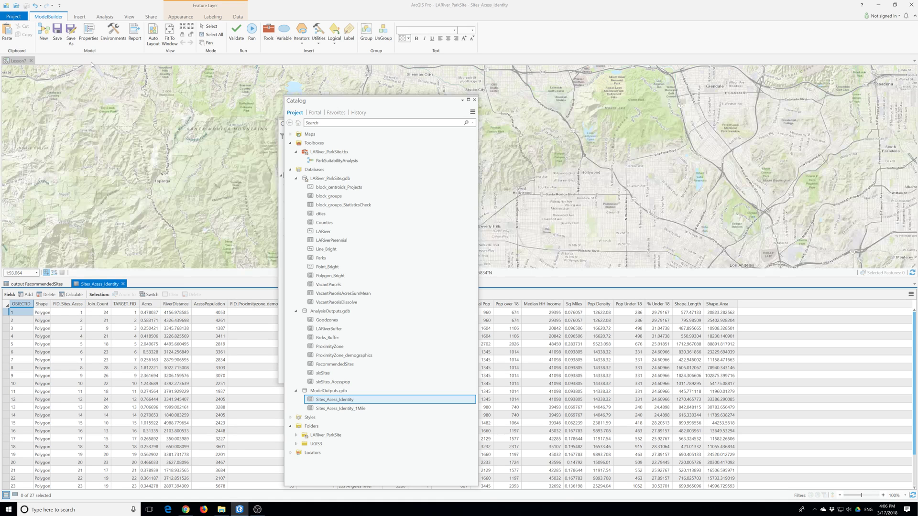
pyautogui.click(123, 284)
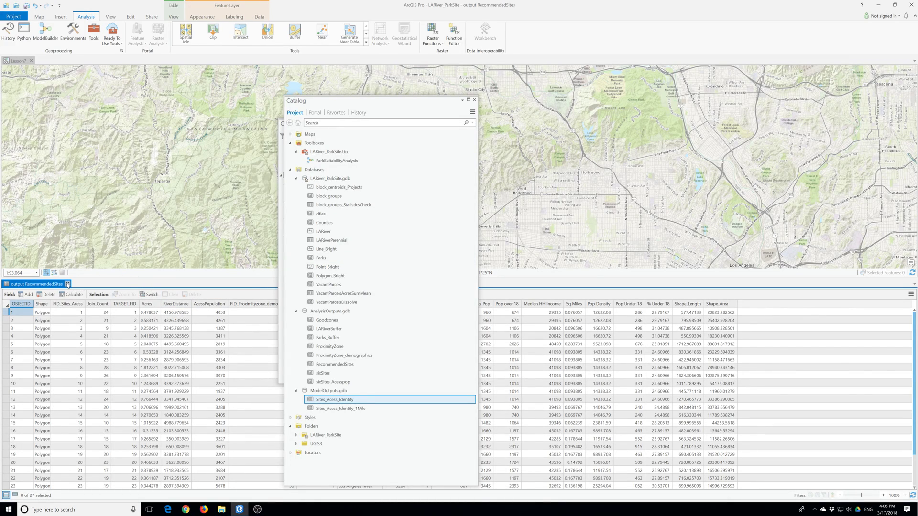
pyautogui.click(67, 283)
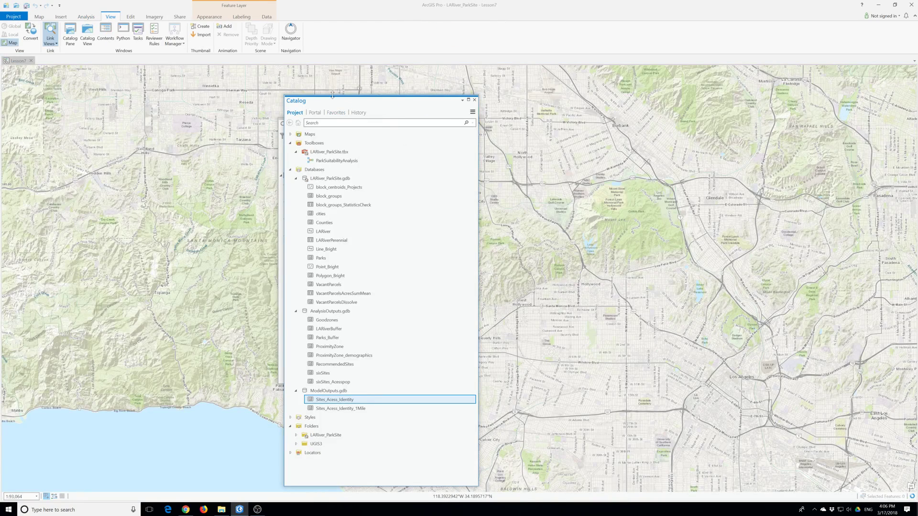
pyautogui.moveTo(333, 95); pyautogui.dragTo(657, 107)
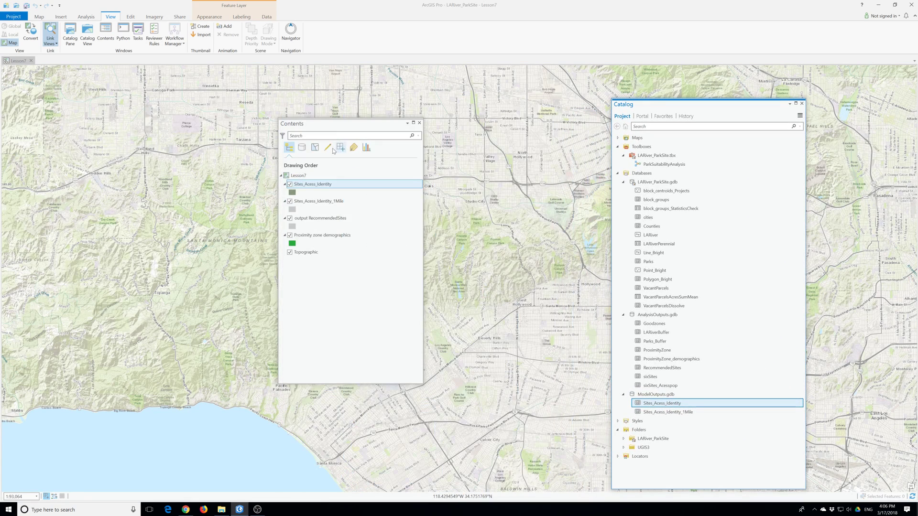
pyautogui.moveTo(285, 126); pyautogui.dragTo(135, 133)
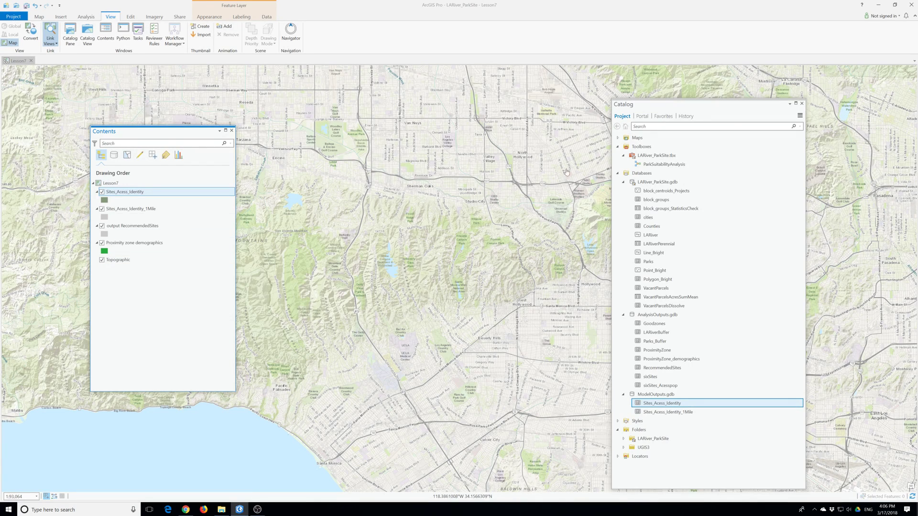
# - Open ParkSuitabilityAnalysis from the project toolbox as a geoprocessing tool and run it with its preset values
pyautogui.doubleClick(672, 165)
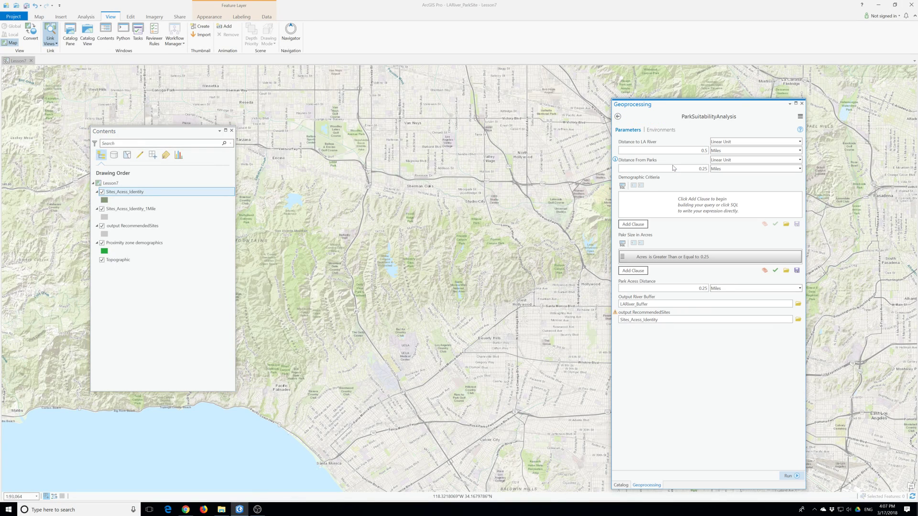
pyautogui.moveTo(669, 110); pyautogui.dragTo(411, 97)
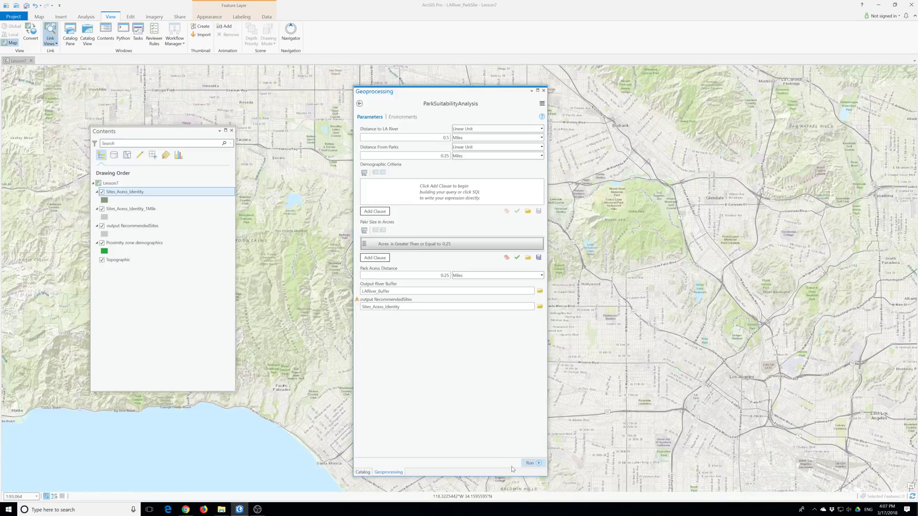
pyautogui.click(529, 463)
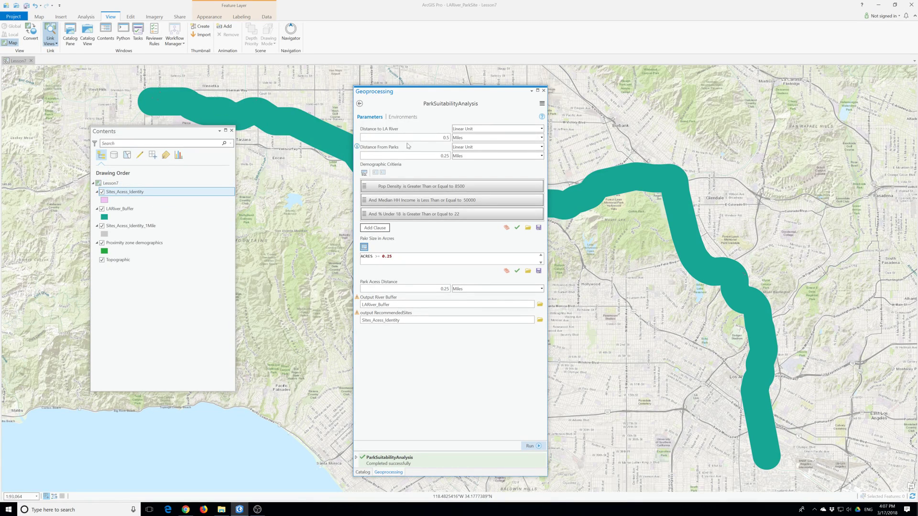
# - Set Distance to LA River to 1 mile and the park size criterion to 0.5 acres, and show the demographic criteria as SQL
pyautogui.moveTo(443, 138); pyautogui.dragTo(459, 139)
pyautogui.write('1')
pyautogui.click(408, 256)
pyautogui.press('BackSpace')
pyautogui.press('BackSpace')
pyautogui.press('BackSpace')
pyautogui.write('.2')
pyautogui.press('BackSpace')
pyautogui.write('5')
pyautogui.click(364, 173)
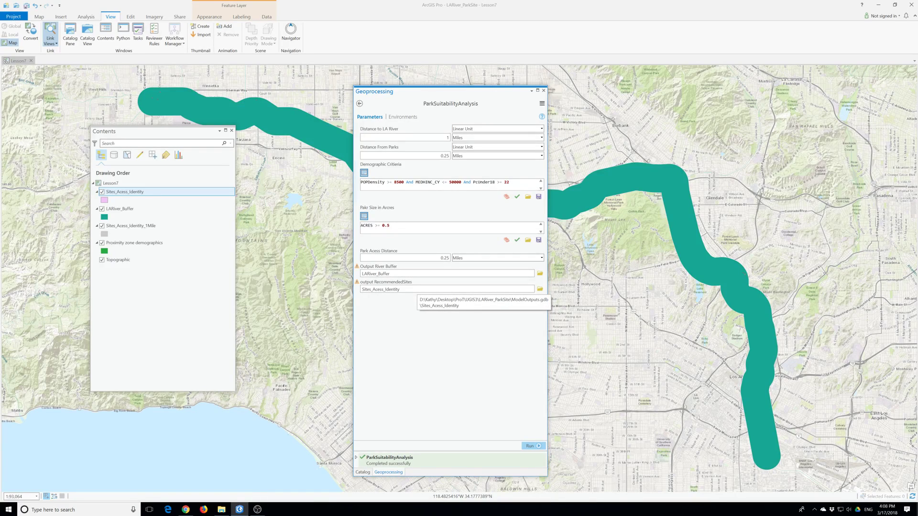
pyautogui.click(418, 289)
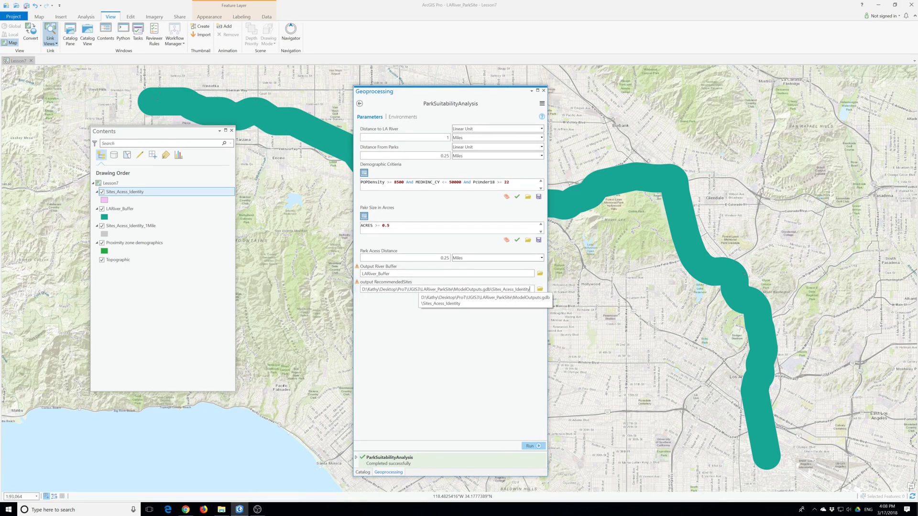
pyautogui.press('BackSpace')
pyautogui.press('BackSpace')
pyautogui.press('BackSpace')
pyautogui.press('BackSpace')
pyautogui.press('BackSpace')
pyautogui.press('BackSpace')
pyautogui.press('BackSpace')
pyautogui.press('BackSpace')
pyautogui.press('BackSpace')
pyautogui.press('BackSpace')
pyautogui.press('BackSpace')
pyautogui.press('BackSpace')
pyautogui.press('BackSpace')
pyautogui.press('BackSpace')
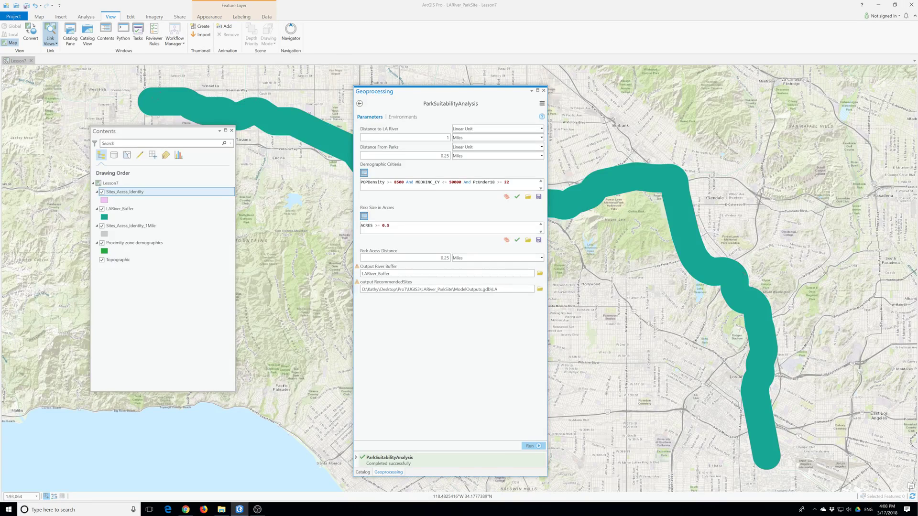
pyautogui.write('LARiver')
# - Name the Output River Buffer dataset LARiver_Buffer_Onemile in ModelOutputs.gdb
pyautogui.click(404, 274)
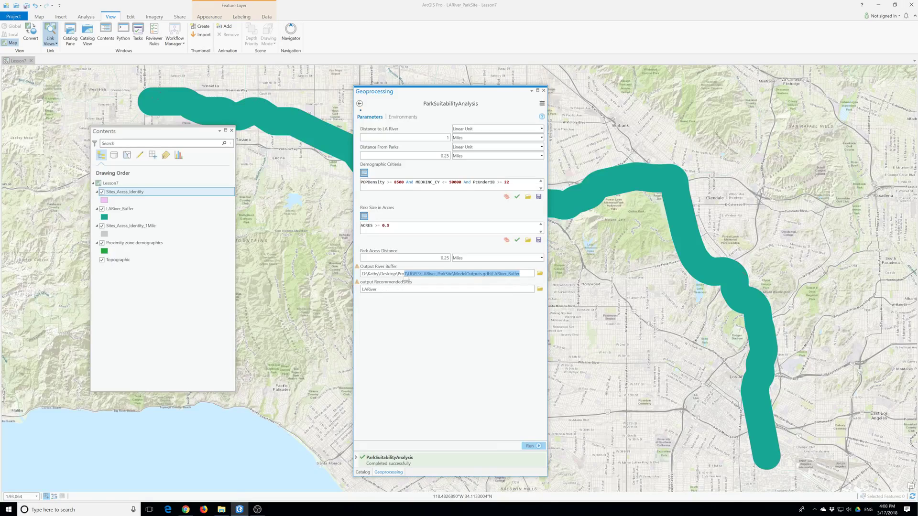
pyautogui.click(528, 273)
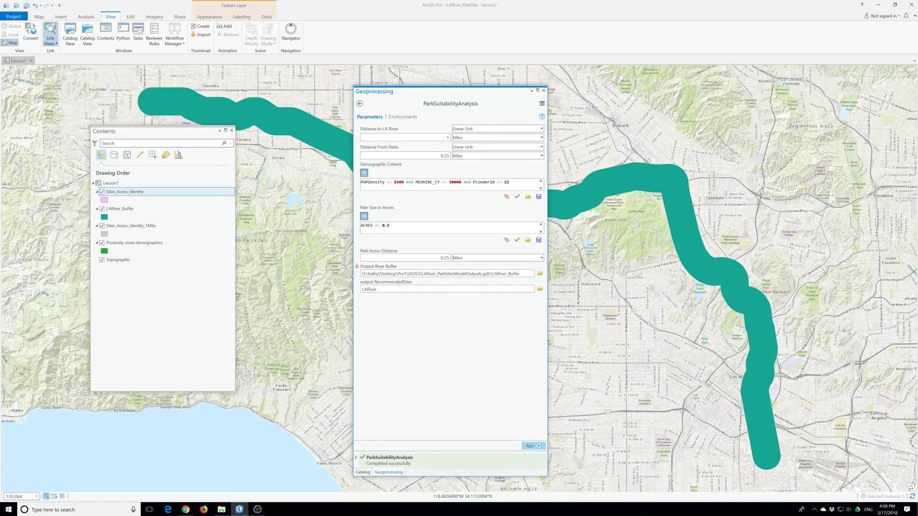
pyautogui.write('_Onemile')
# - Name the output RecommendedSites dataset RecommendedSites_Onemile in ModelOutputs.gdb and run the tool
pyautogui.click(425, 289)
pyautogui.click(507, 290)
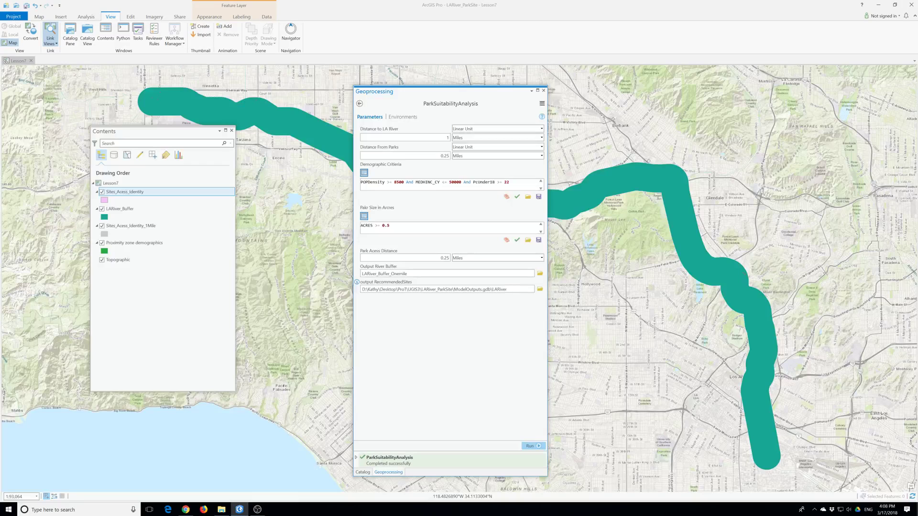
pyautogui.press('BackSpace')
pyautogui.press('BackSpace')
pyautogui.press('BackSpace')
pyautogui.press('BackSpace')
pyautogui.press('BackSpace')
pyautogui.press('BackSpace')
pyautogui.press('BackSpace')
pyautogui.write('Re')
pyautogui.write('cinne')
pyautogui.press('BackSpace')
pyautogui.press('BackSpace')
pyautogui.press('BackSpace')
pyautogui.write('ommendedSites_Onemile')
pyautogui.click(529, 446)
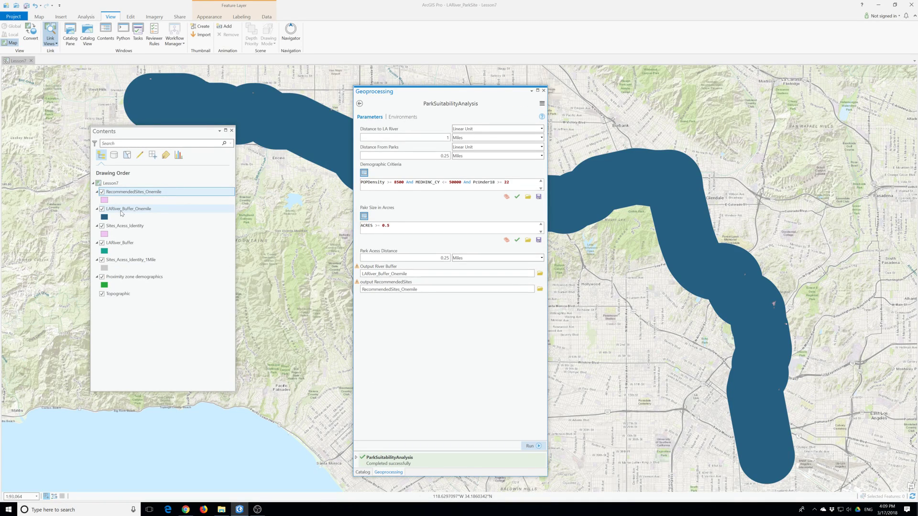
# - Move Sites_Acess_Identity above RecommendedSites_Onemile and hide the RecommendedSites_Onemile and LARiver_Buffer_Onemile layers
pyautogui.moveTo(125, 227); pyautogui.dragTo(121, 192)
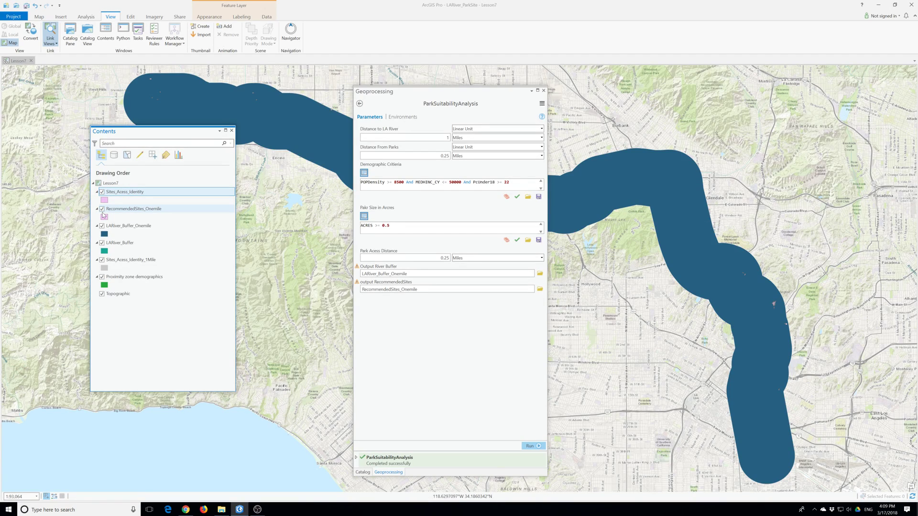
pyautogui.click(102, 209)
pyautogui.click(101, 226)
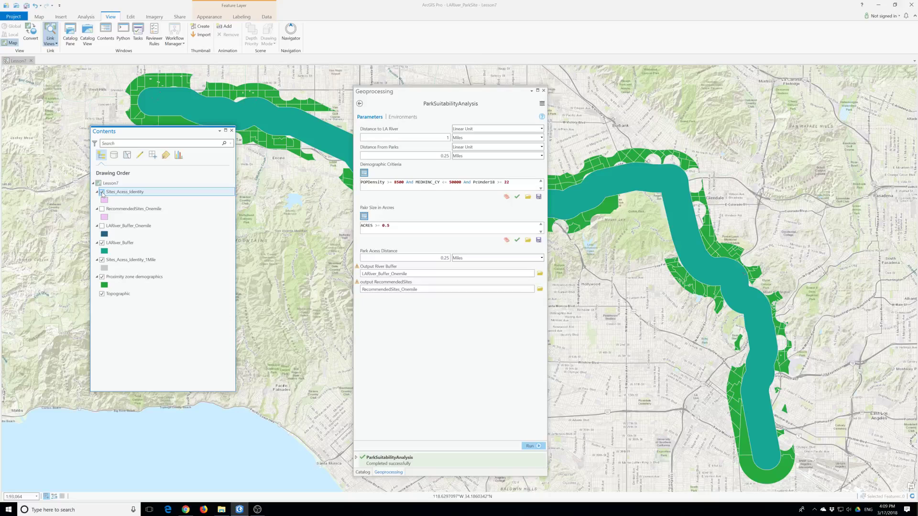
pyautogui.click(101, 192)
pyautogui.moveTo(119, 200); pyautogui.dragTo(121, 225)
pyautogui.click(122, 210)
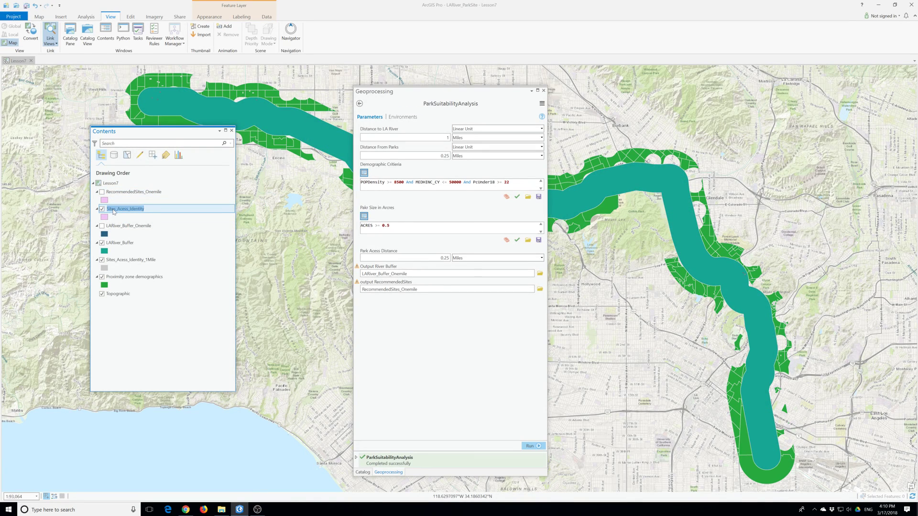
pyautogui.click(177, 216)
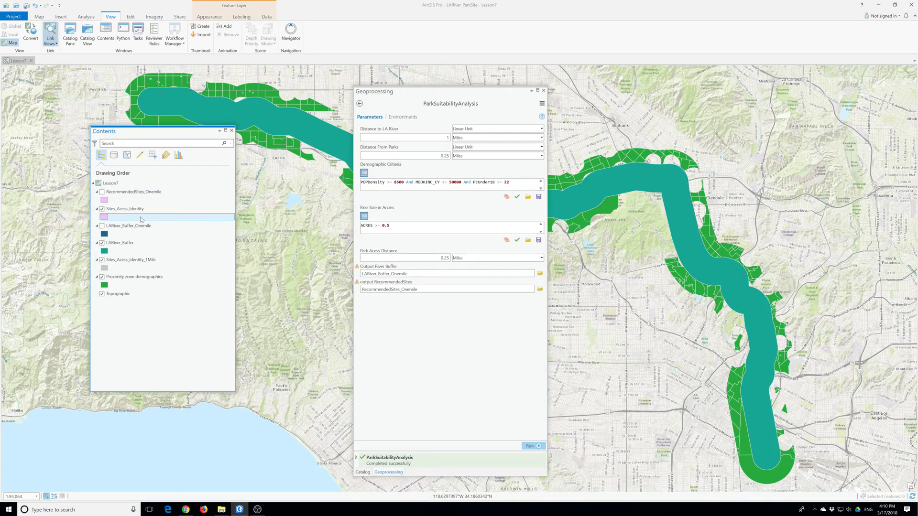
pyautogui.click(131, 212)
pyautogui.moveTo(130, 214); pyautogui.dragTo(131, 192)
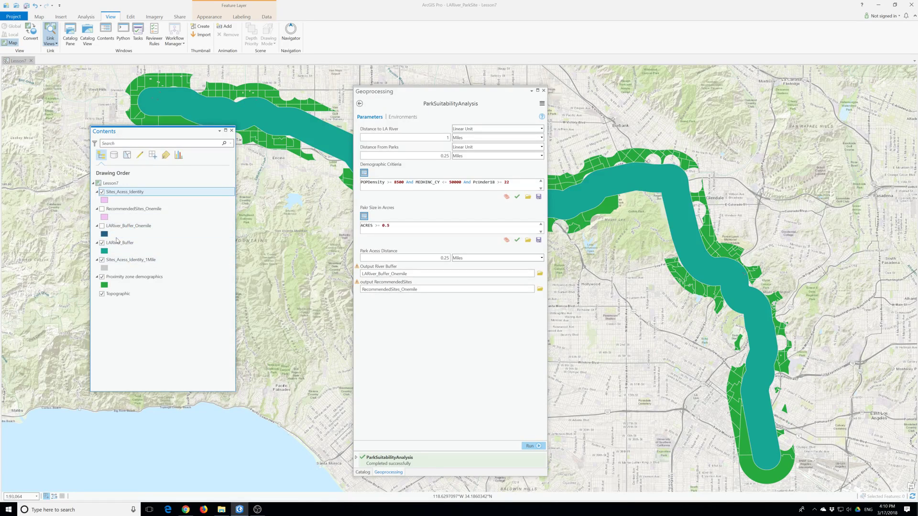
# - Move the LARiver_Buffer layer above LARiver_Buffer_Onemile and hide it
pyautogui.moveTo(105, 246)
pyautogui.mouseDown()
pyautogui.moveTo(126, 239)
pyautogui.moveTo(123, 217)
pyautogui.mouseUp()
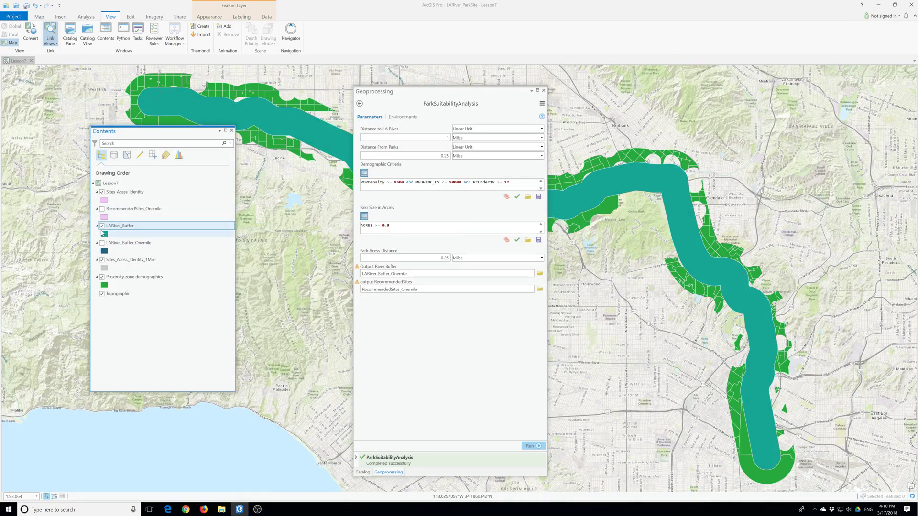
pyautogui.click(101, 225)
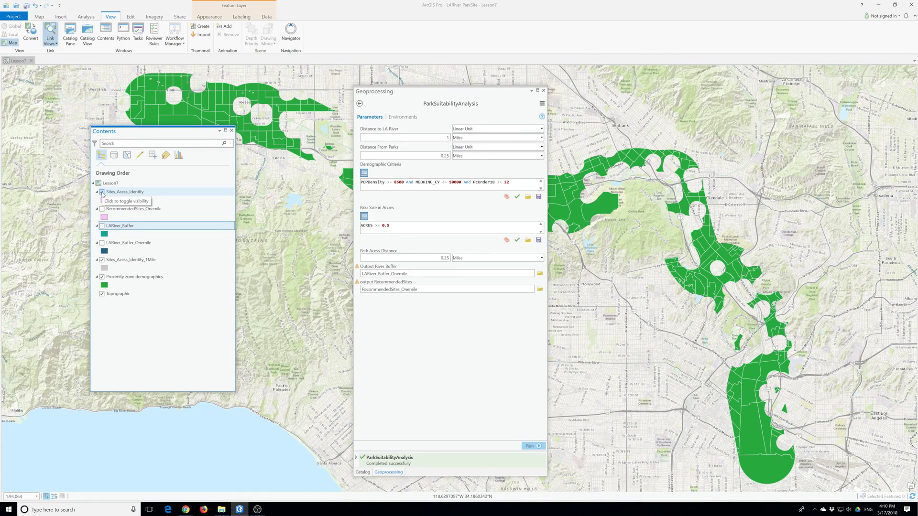
# - Hide the Sites_Acess_Identity_1Mile and Proximity zone demographics layers and zoom the map to Sites_Acess_Identity
pyautogui.click(102, 259)
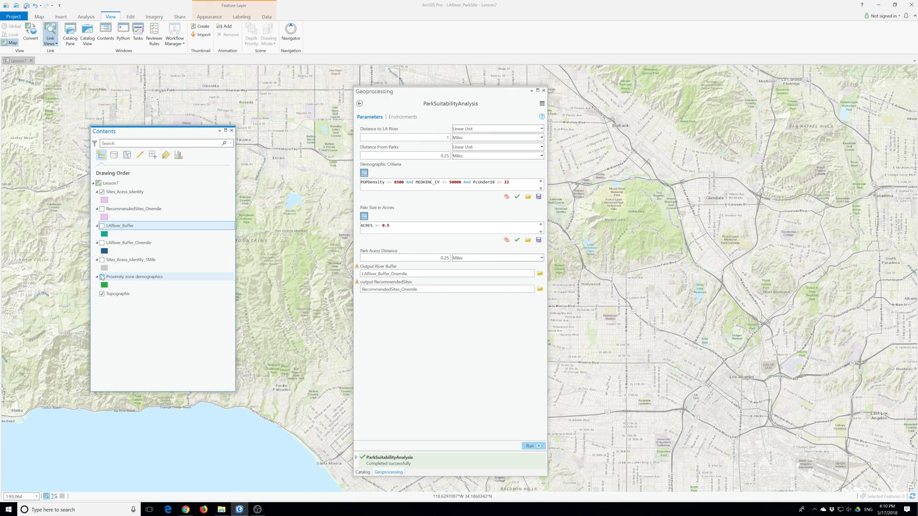
pyautogui.rightClick(113, 191)
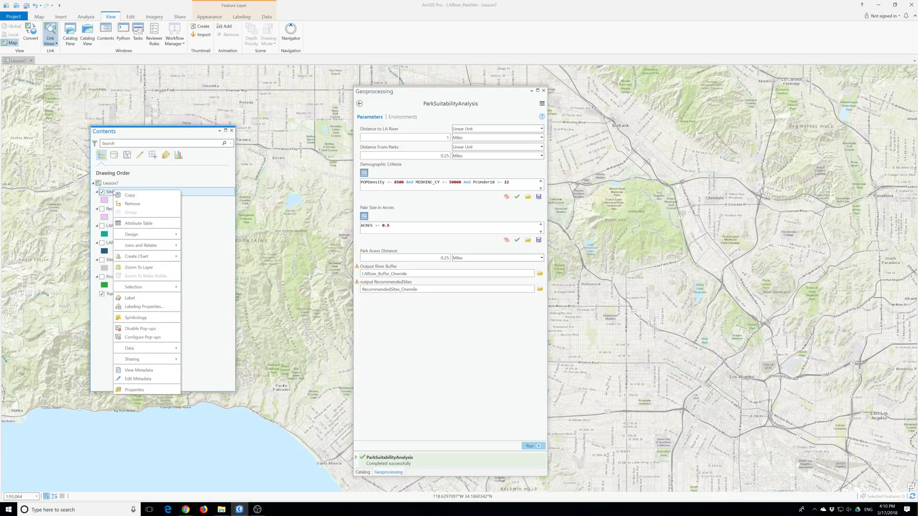
pyautogui.click(141, 267)
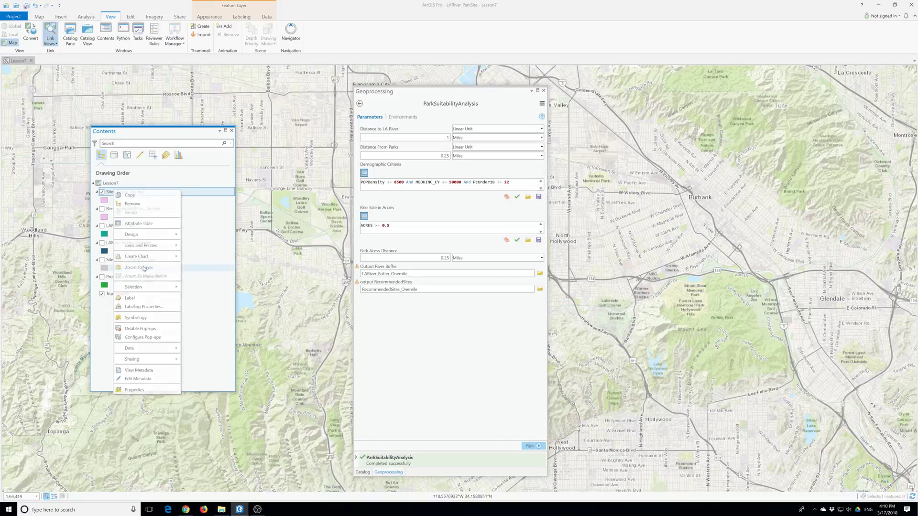
pyautogui.moveTo(424, 91); pyautogui.dragTo(688, 105)
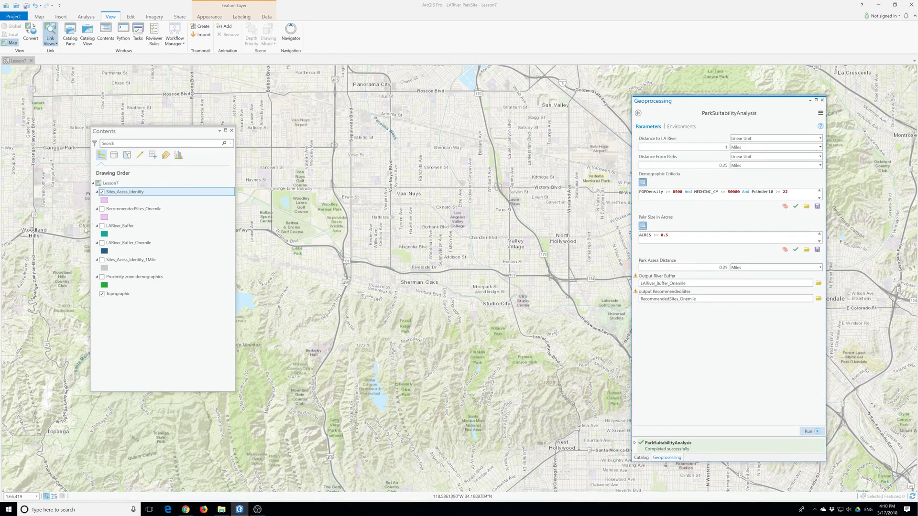
# - Show the RecommendedSites_Onemile layer above Sites_Acess_Identity and zoom the map to it
pyautogui.click(101, 209)
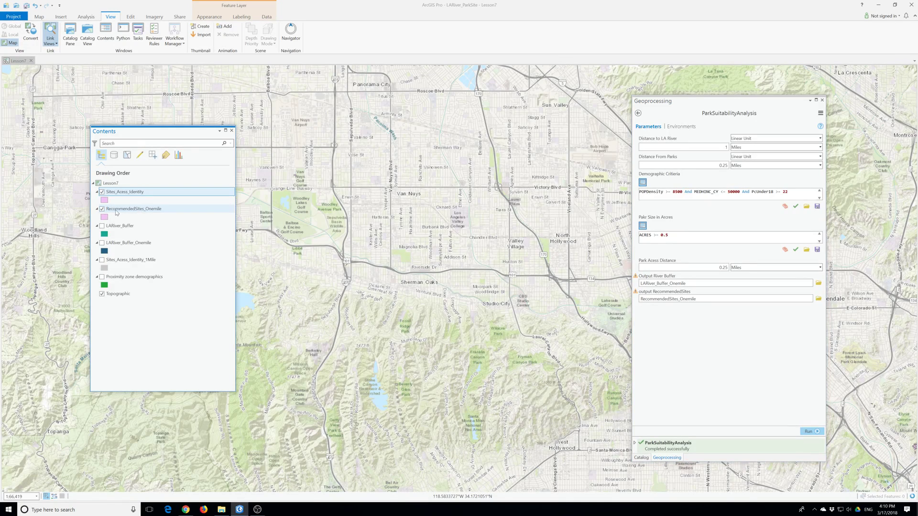
pyautogui.click(124, 211)
pyautogui.moveTo(122, 196); pyautogui.dragTo(123, 193)
pyautogui.rightClick(122, 192)
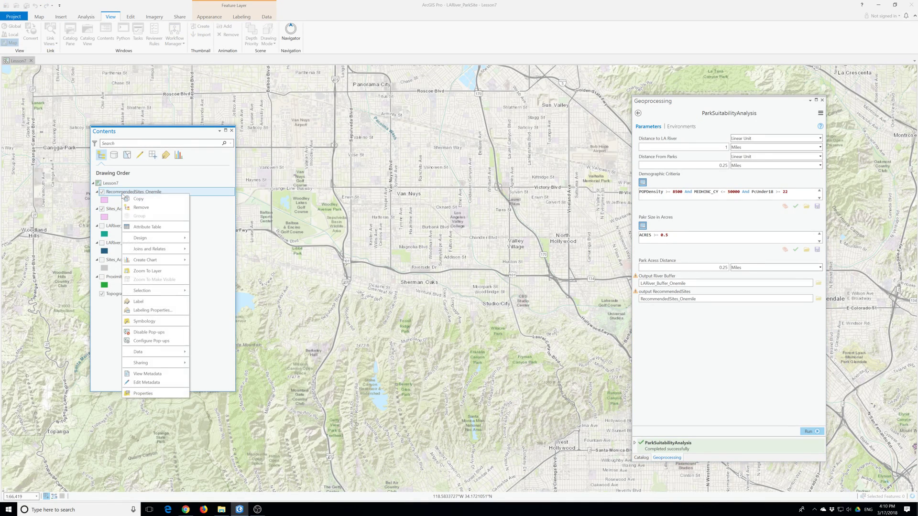
pyautogui.click(142, 273)
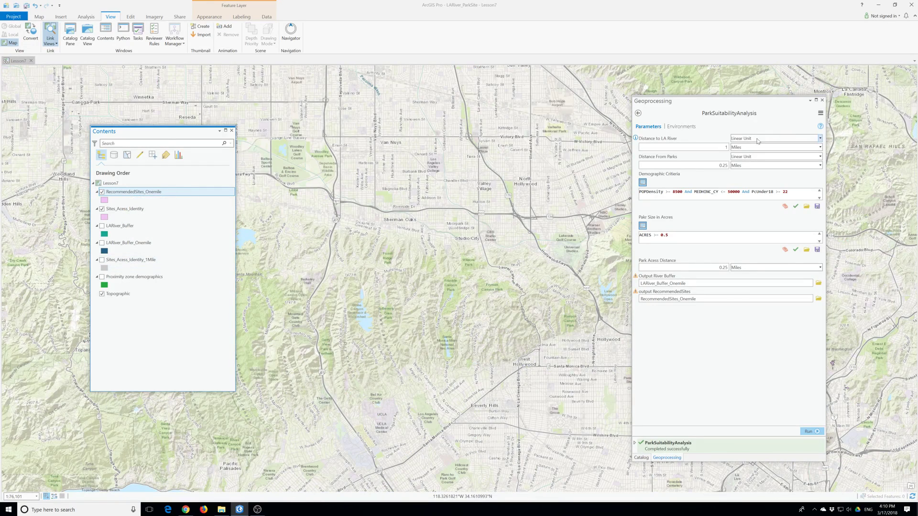
# - Close the Geoprocessing pane and show the LARiver_Buffer_Onemile and LARiver_Buffer layers together for comparison
pyautogui.click(822, 101)
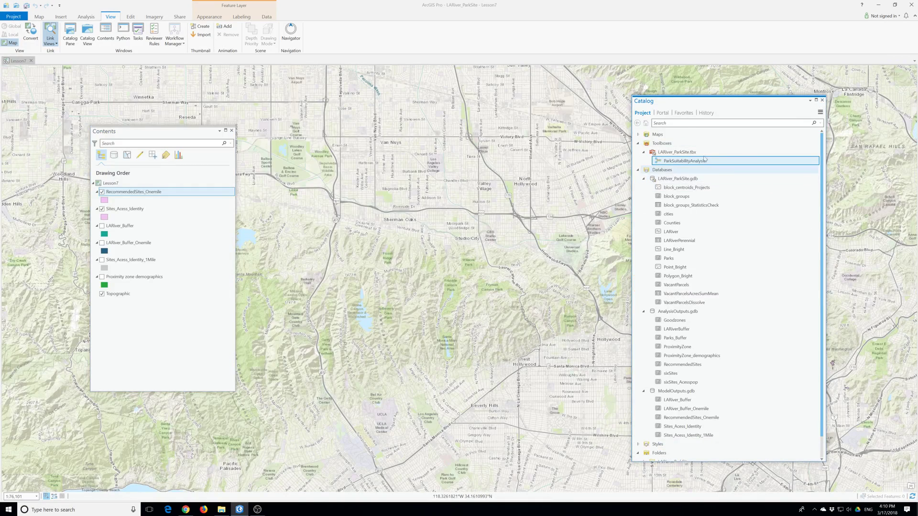
pyautogui.moveTo(760, 103); pyautogui.dragTo(851, 94)
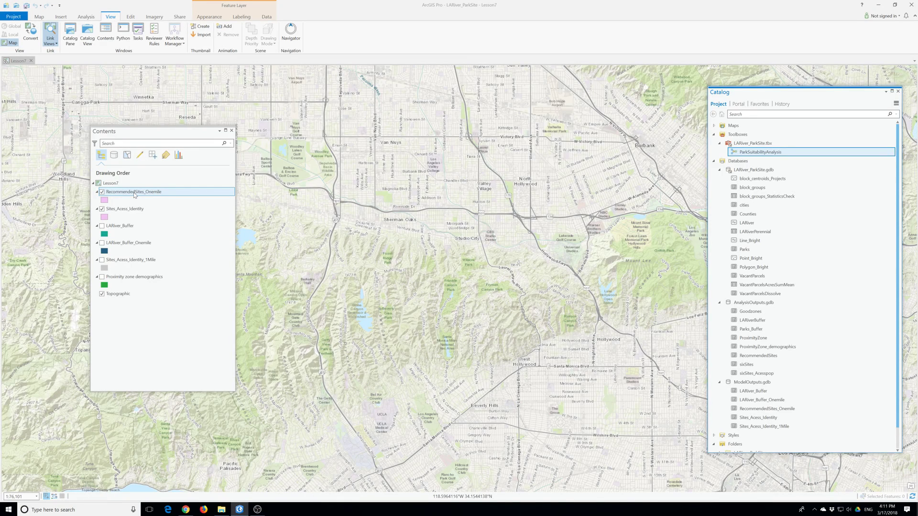
pyautogui.click(108, 244)
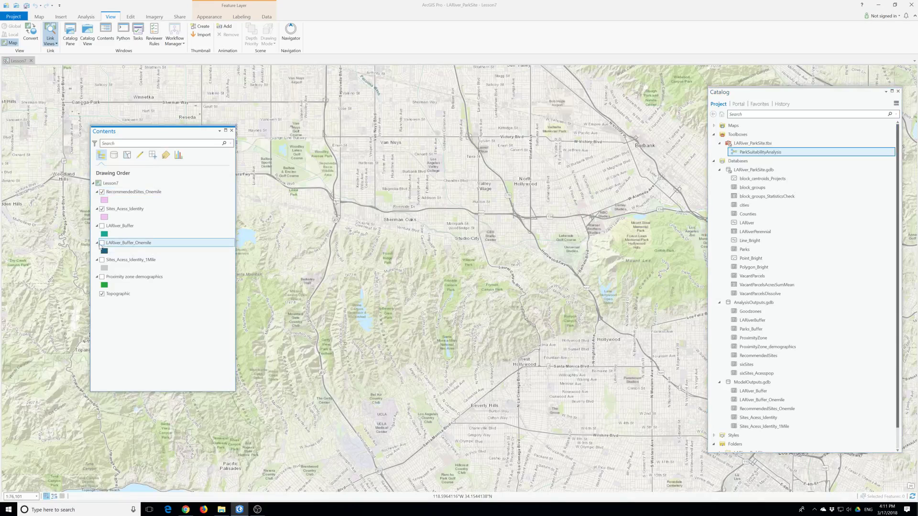
pyautogui.click(101, 242)
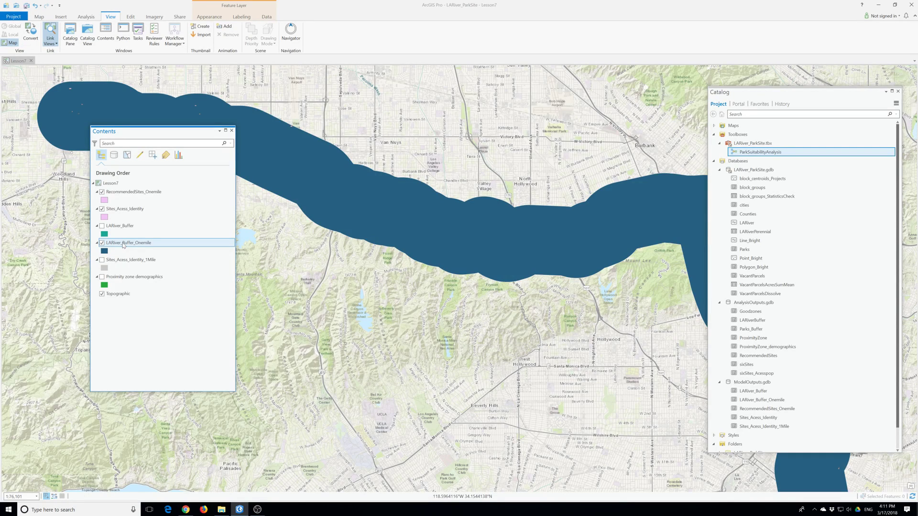
pyautogui.click(102, 226)
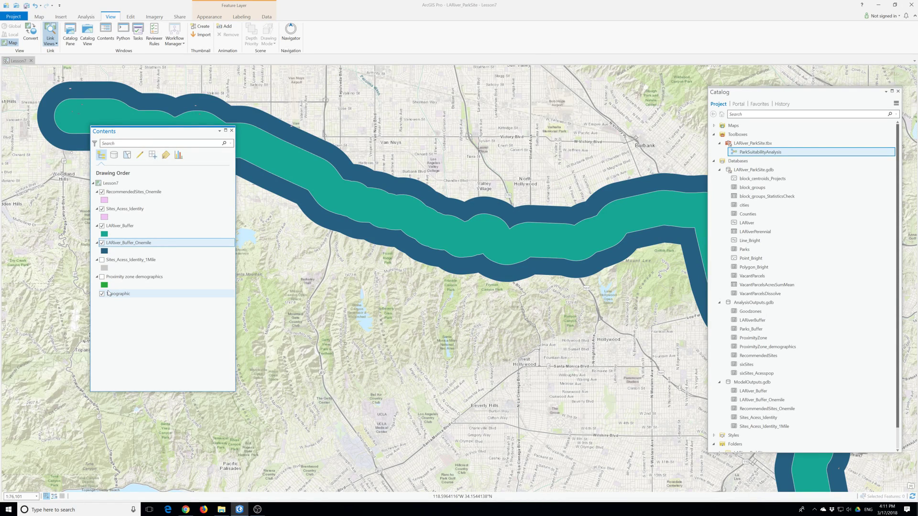
# - Open the attribute table of RecommendedSites_Onemile and view the full extent of both river buffers
pyautogui.rightClick(131, 192)
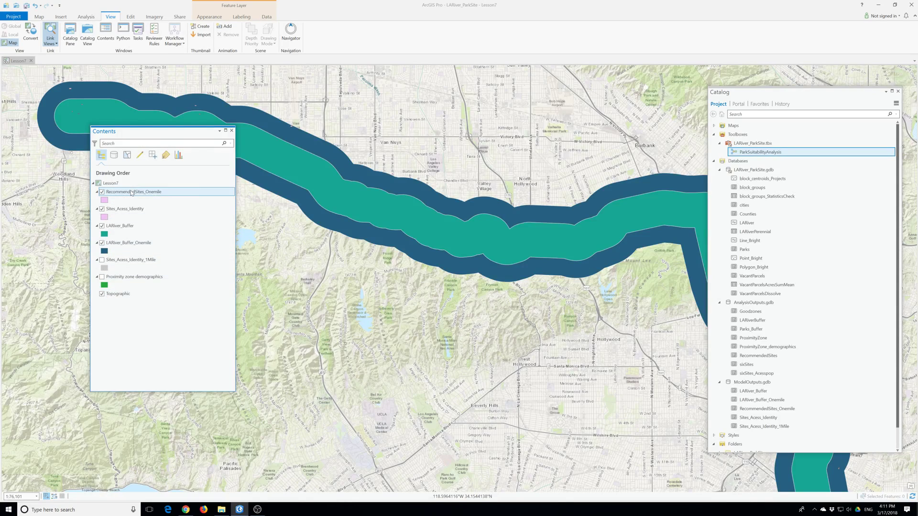
pyautogui.click(153, 224)
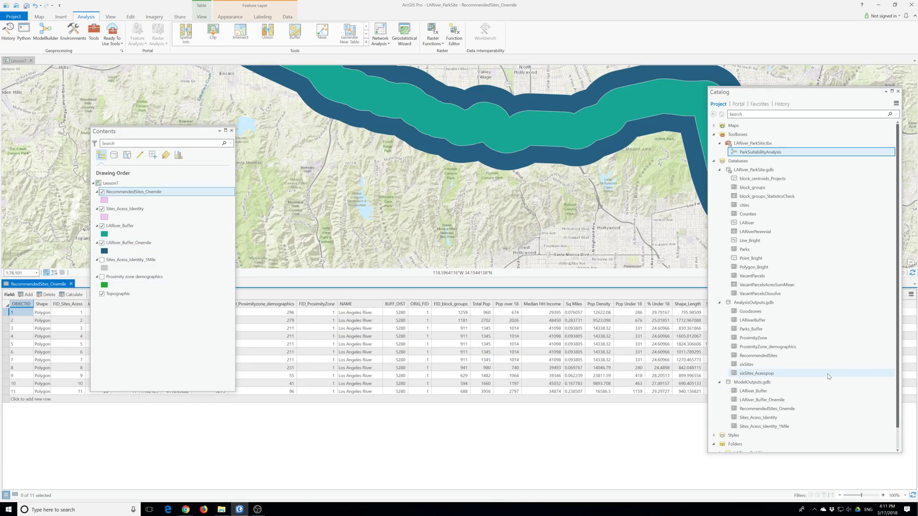
pyautogui.scroll(-1, 795, 395)
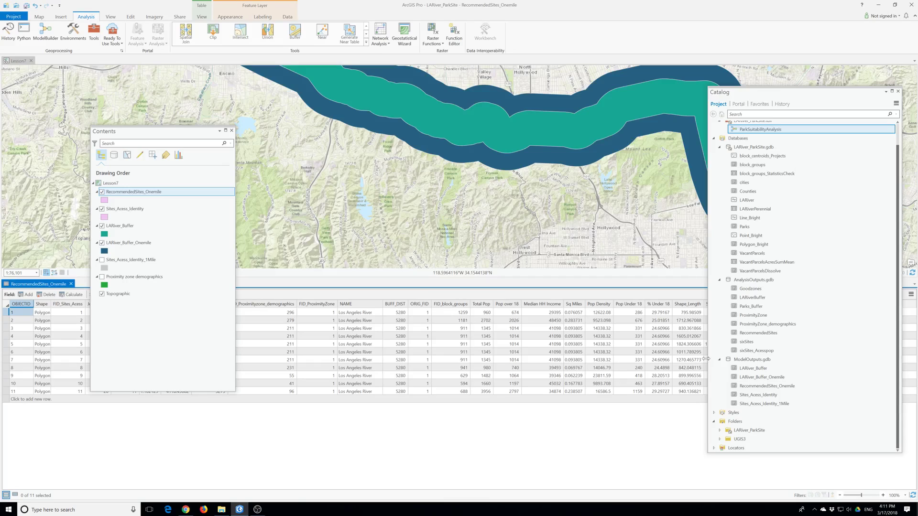
pyautogui.click(675, 367)
pyautogui.scroll(-1, 265, 177)
pyautogui.scroll(-2, 266, 177)
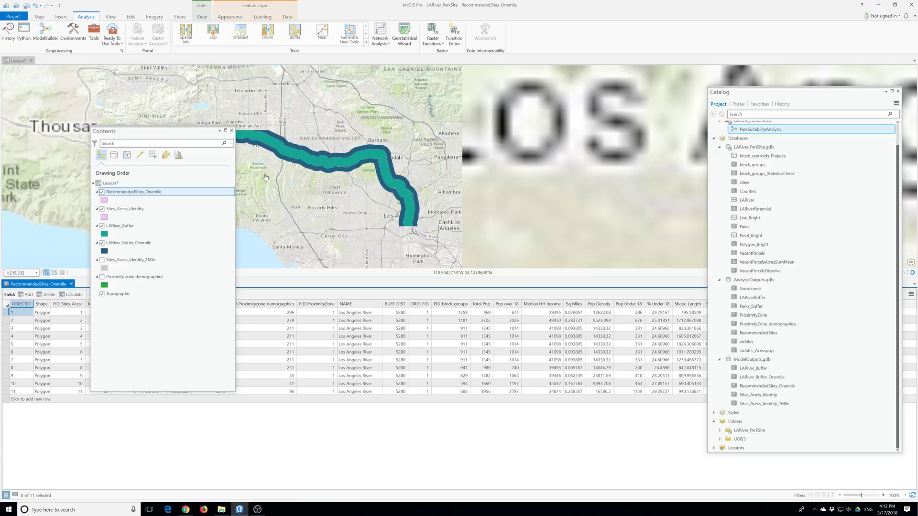
# - Hide the LARiver_Buffer, LARiver_Buffer_Onemile and Topographic layers and zoom the map to RecommendedSites_Onemile
pyautogui.click(101, 226)
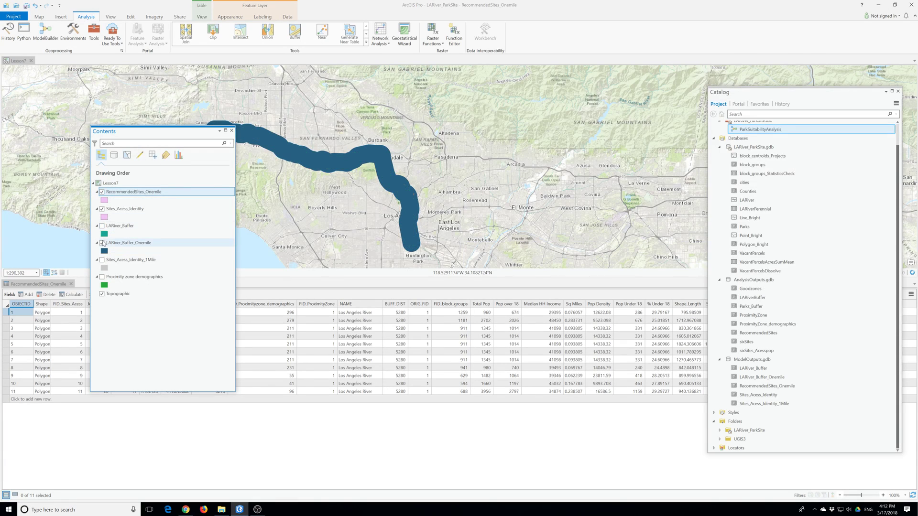
pyautogui.click(102, 243)
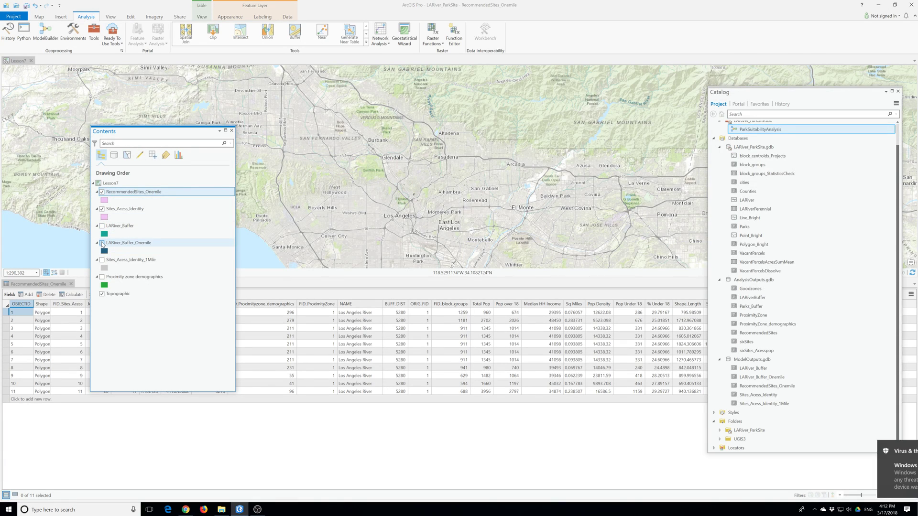
pyautogui.rightClick(129, 192)
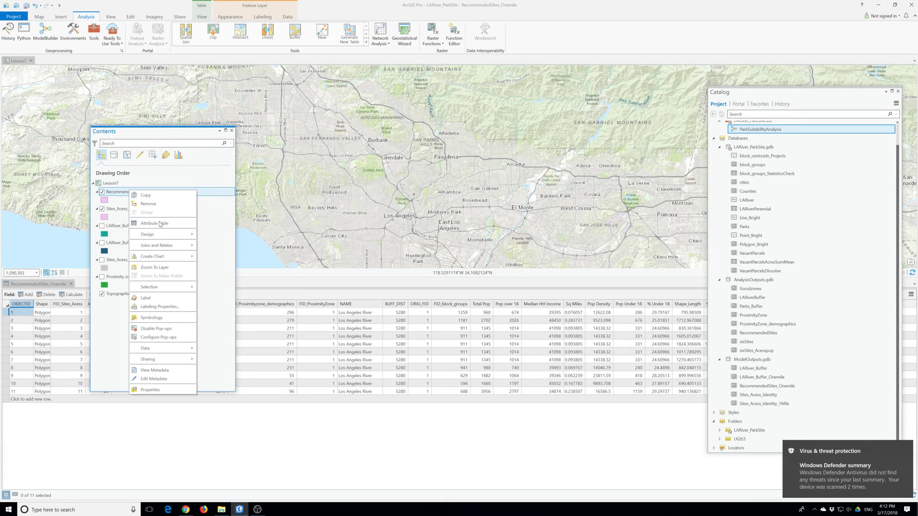
pyautogui.click(155, 267)
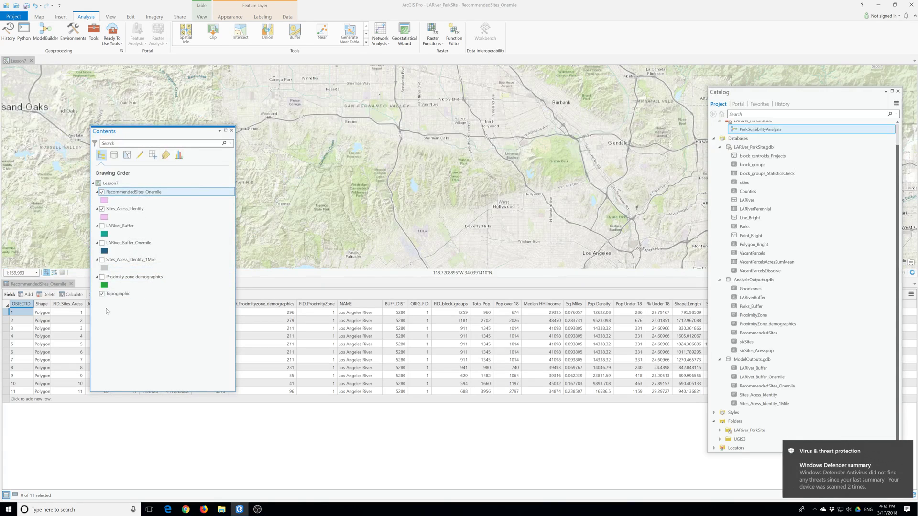
pyautogui.click(102, 294)
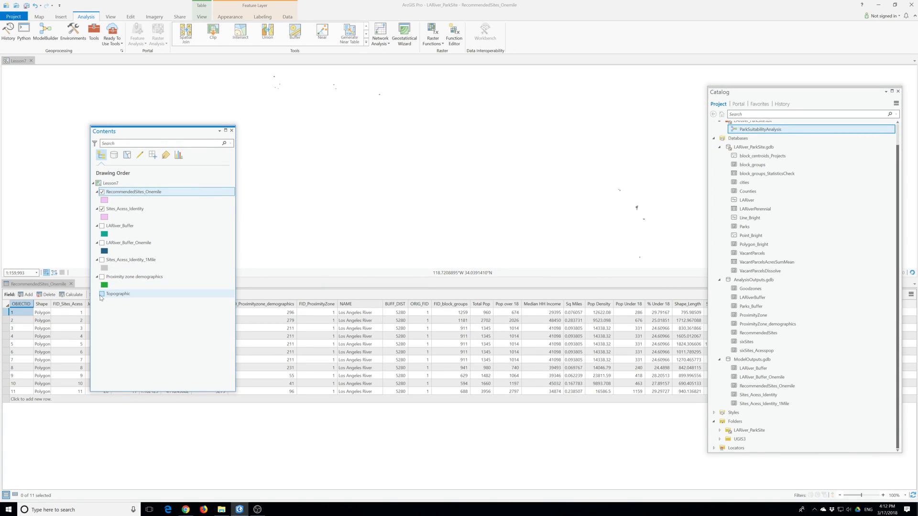
# - Examine the eastern cluster of recommended site polygons up close on the map
pyautogui.moveTo(661, 206); pyautogui.dragTo(569, 200)
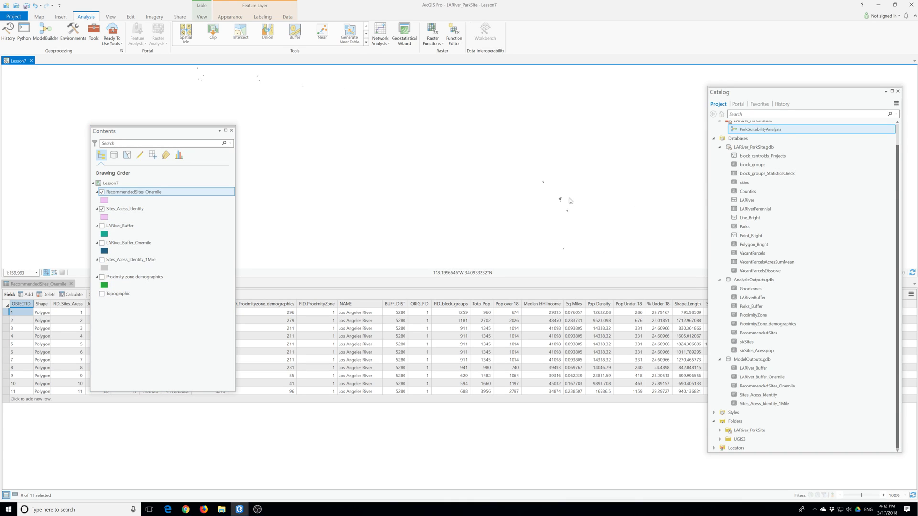
pyautogui.scroll(4, 526, 203)
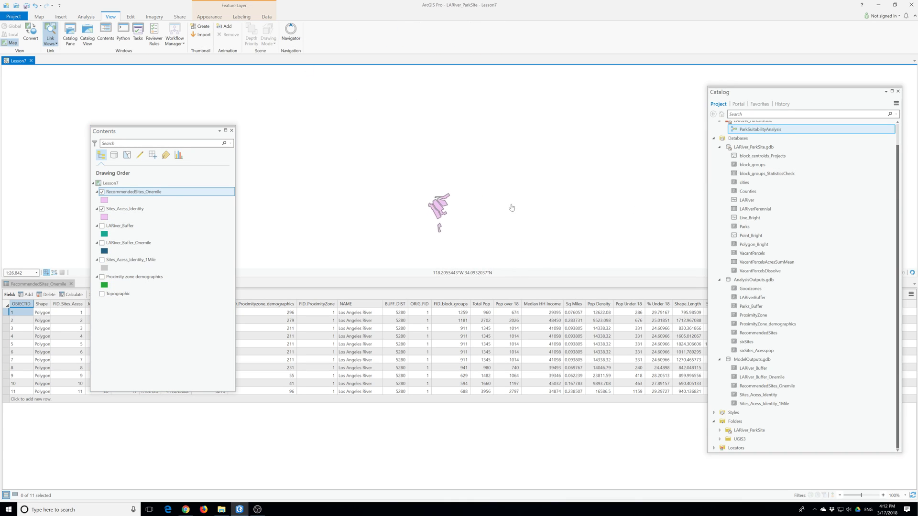
pyautogui.scroll(3, 463, 203)
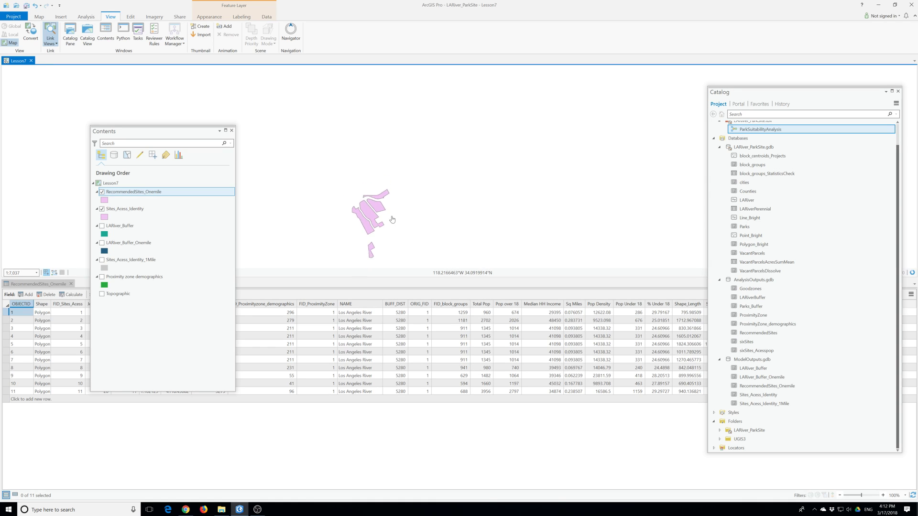
pyautogui.scroll(-6, 392, 219)
pyautogui.scroll(3, 402, 232)
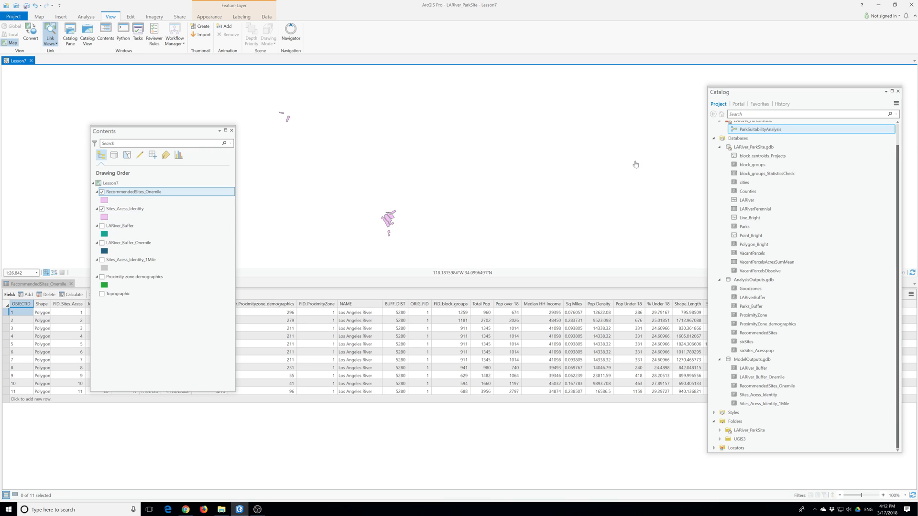
pyautogui.click(101, 193)
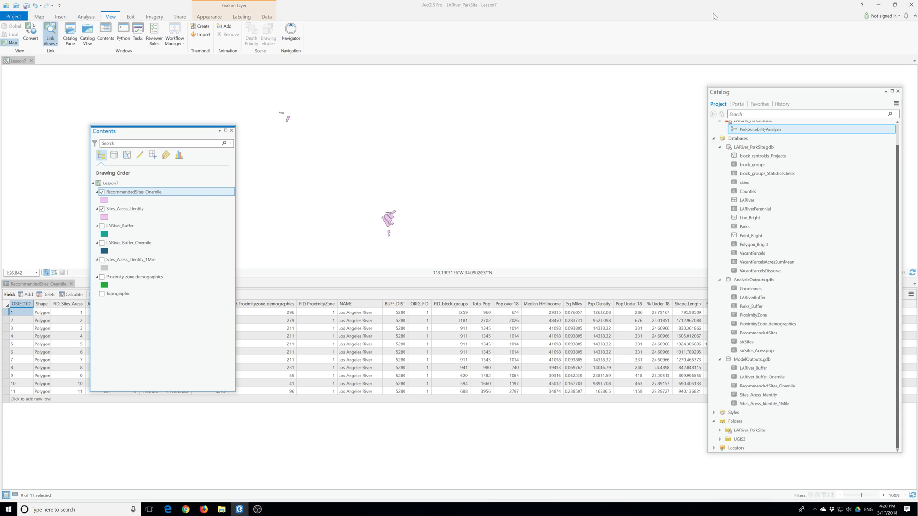
# - Add the LARiver feature class from LARiver_ParkSite.gdb to the Lesson7 map above RecommendedSites_Onemile and view the whole river
pyautogui.scroll(3, 895, 312)
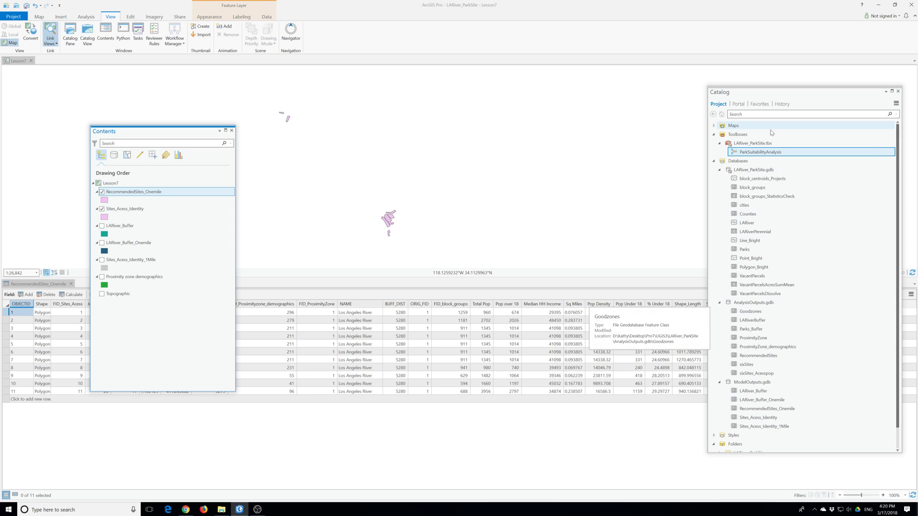
pyautogui.click(713, 126)
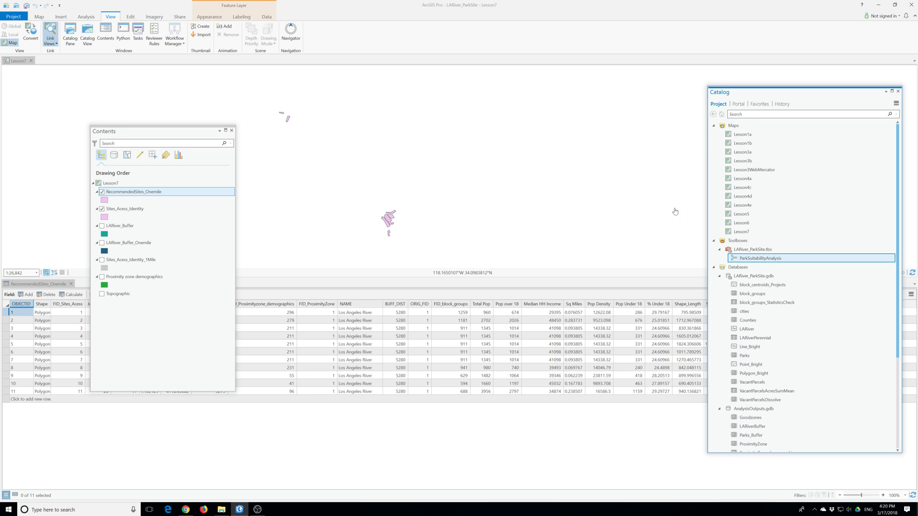
pyautogui.click(731, 233)
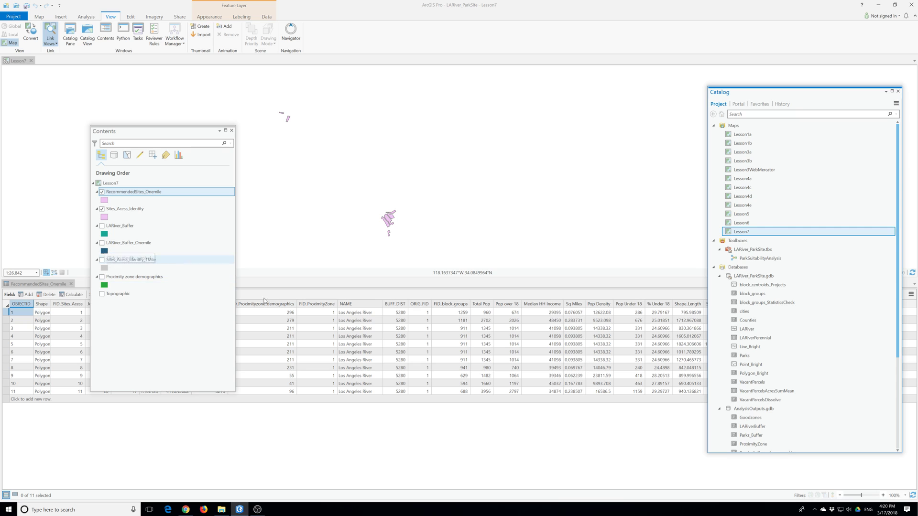
pyautogui.scroll(-1, 818, 418)
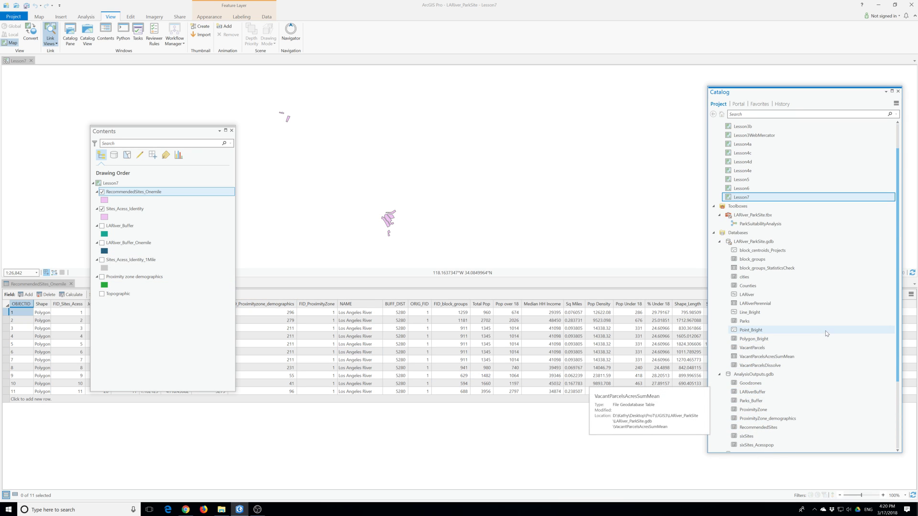
pyautogui.scroll(-1, 827, 332)
pyautogui.scroll(-1, 826, 334)
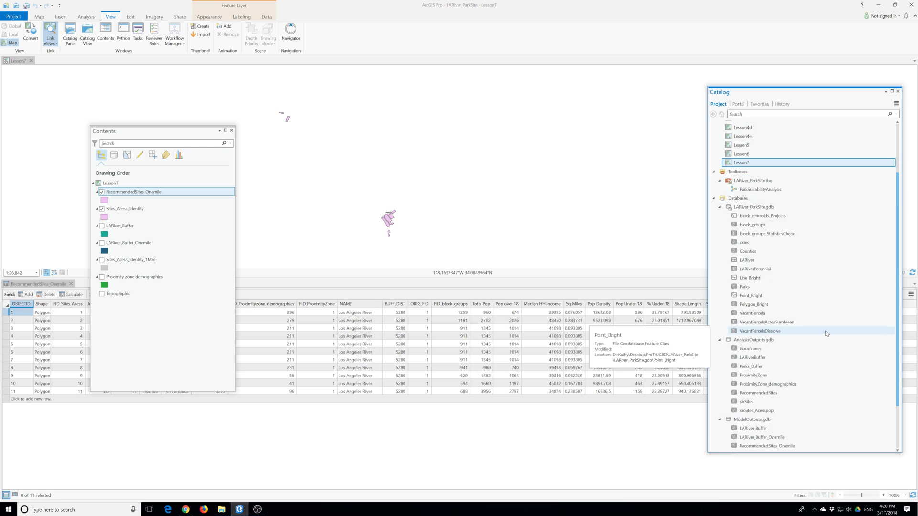
pyautogui.click(735, 358)
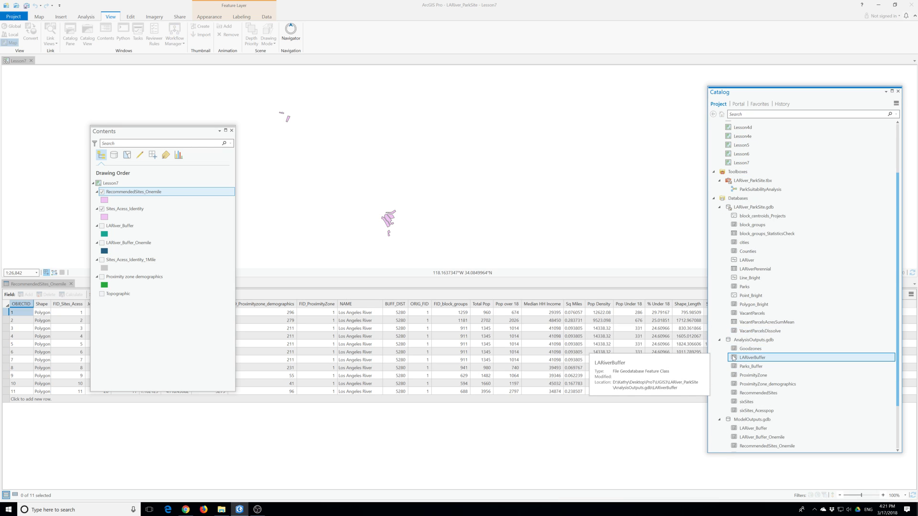
pyautogui.click(746, 260)
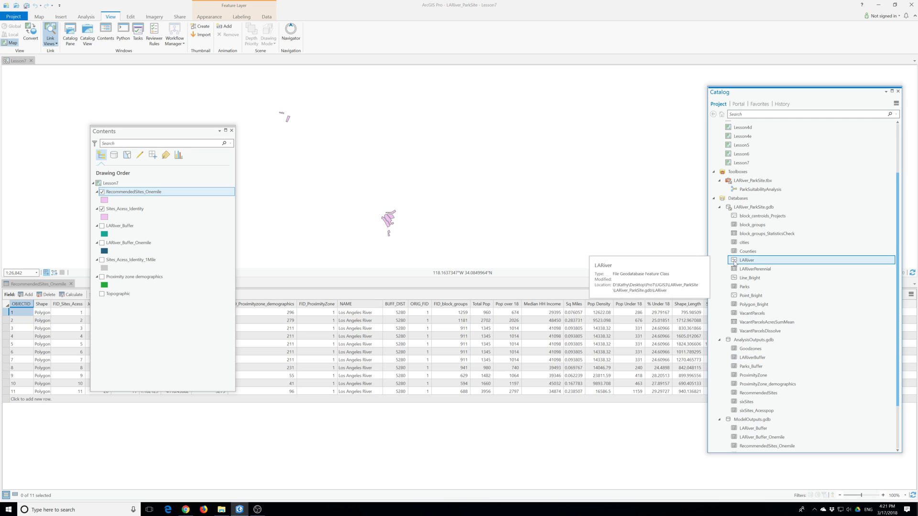
pyautogui.moveTo(745, 260)
pyautogui.mouseDown()
pyautogui.moveTo(52, 171)
pyautogui.moveTo(109, 193)
pyautogui.mouseUp()
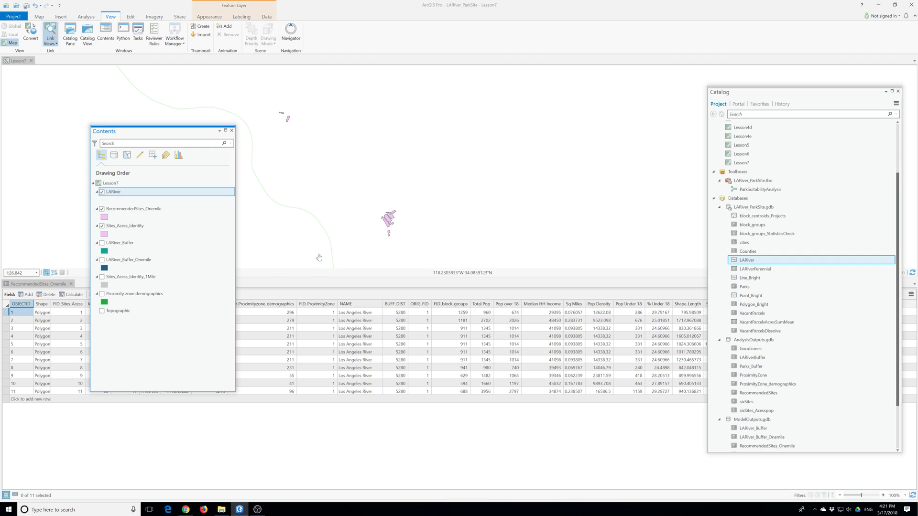
pyautogui.scroll(-1, 366, 227)
pyautogui.scroll(-5, 370, 225)
pyautogui.scroll(-5, 388, 222)
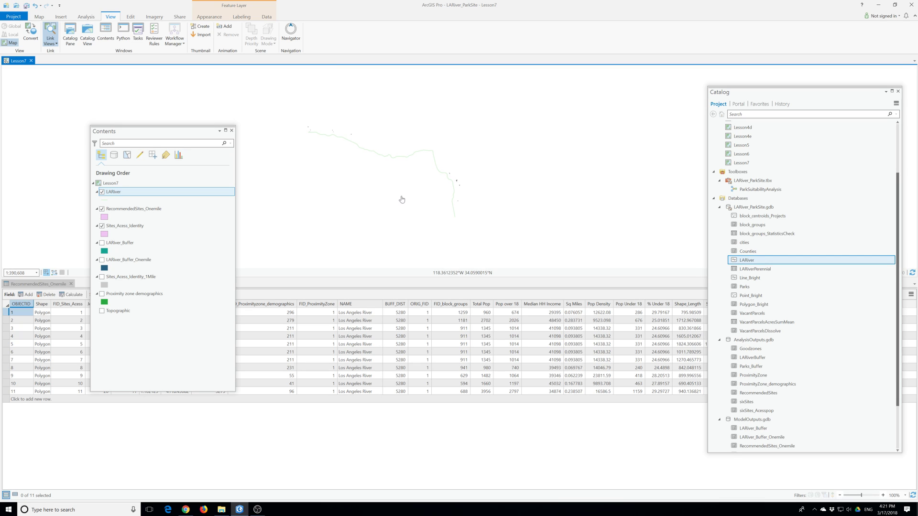
# - Apply the Scheme 2 Water (line) gallery symbol to the LARiver layer
pyautogui.moveTo(402, 199); pyautogui.dragTo(481, 202)
pyautogui.click(108, 202)
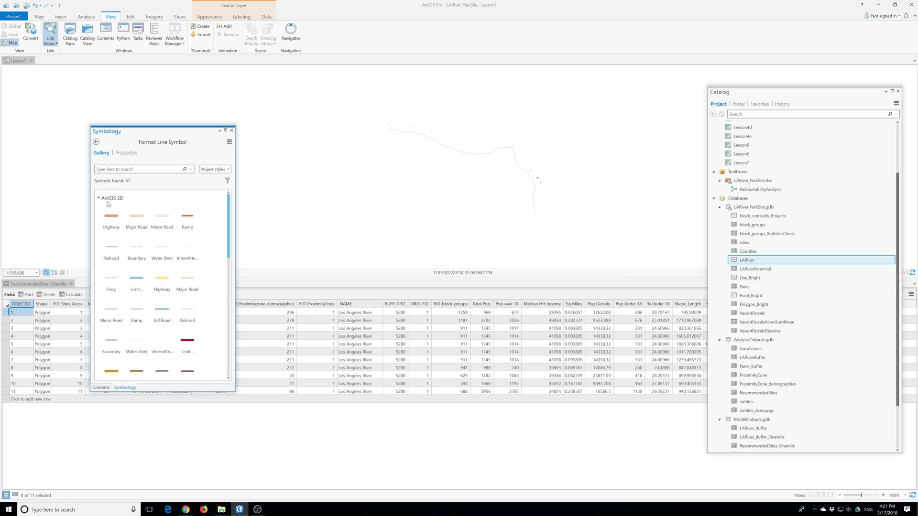
pyautogui.click(145, 272)
pyautogui.click(138, 329)
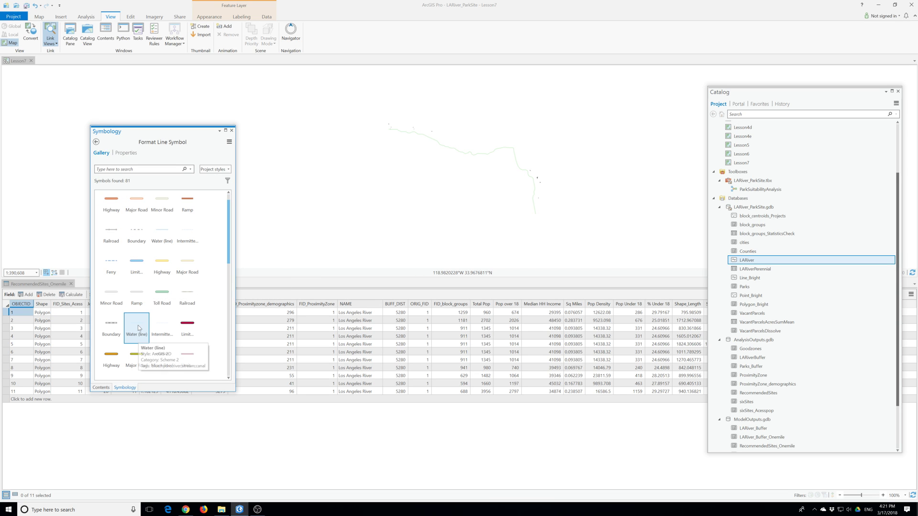
# - Try a line width of 3 pt for the LARiver symbol
pyautogui.click(127, 153)
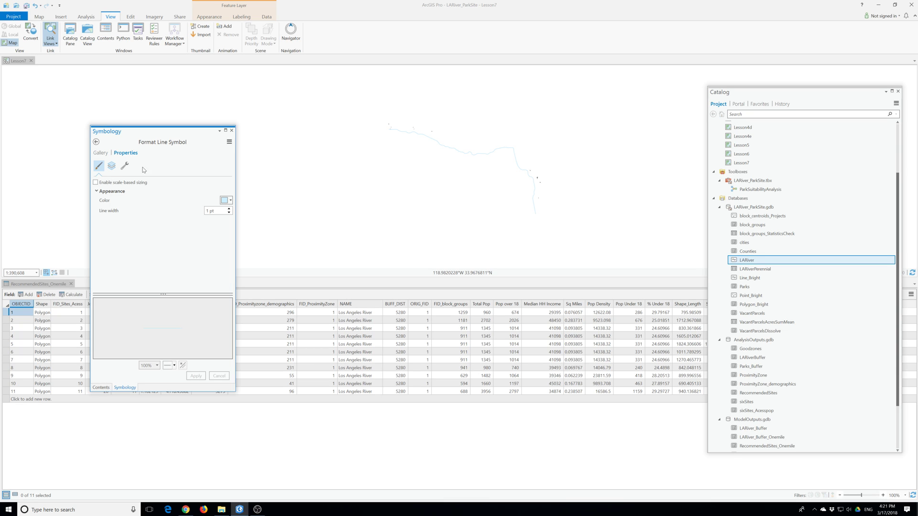
pyautogui.doubleClick(207, 210)
pyautogui.write('3')
pyautogui.click(220, 210)
pyautogui.press('Return')
pyautogui.click(193, 376)
# - Set the LARiver symbol's line width to 2 pt, apply it and close the symbology settings
pyautogui.doubleClick(208, 211)
pyautogui.write('2')
pyautogui.press('Return')
pyautogui.click(196, 377)
pyautogui.click(232, 131)
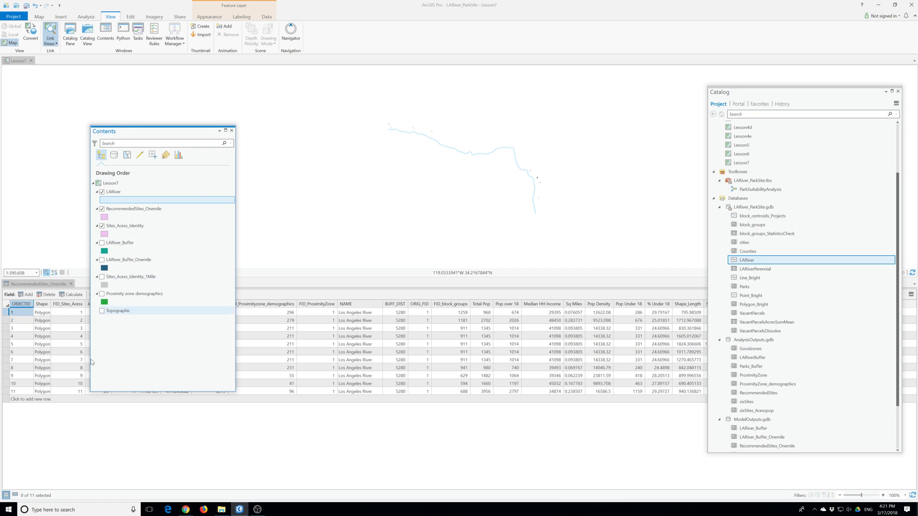
# - Show the Topographic basemap and recolor the LARiver line bright blue so it stands out against it
pyautogui.click(102, 311)
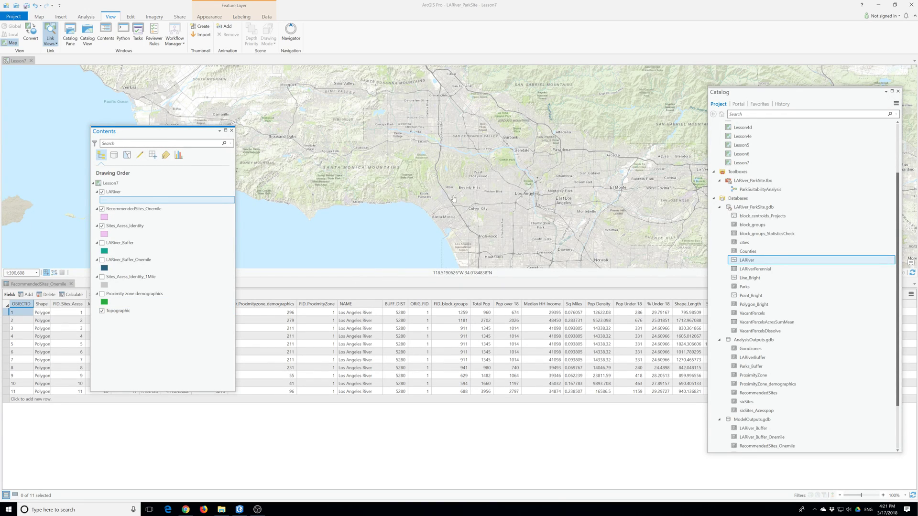
pyautogui.rightClick(106, 202)
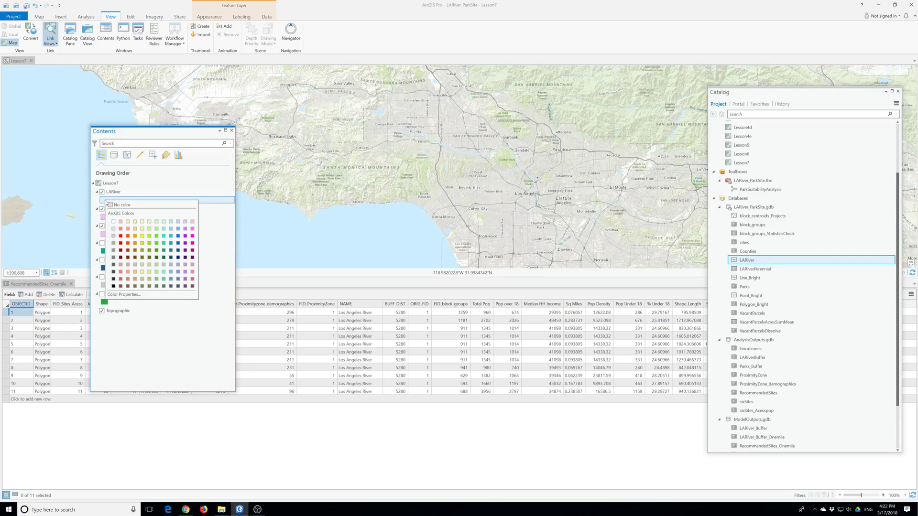
pyautogui.click(171, 236)
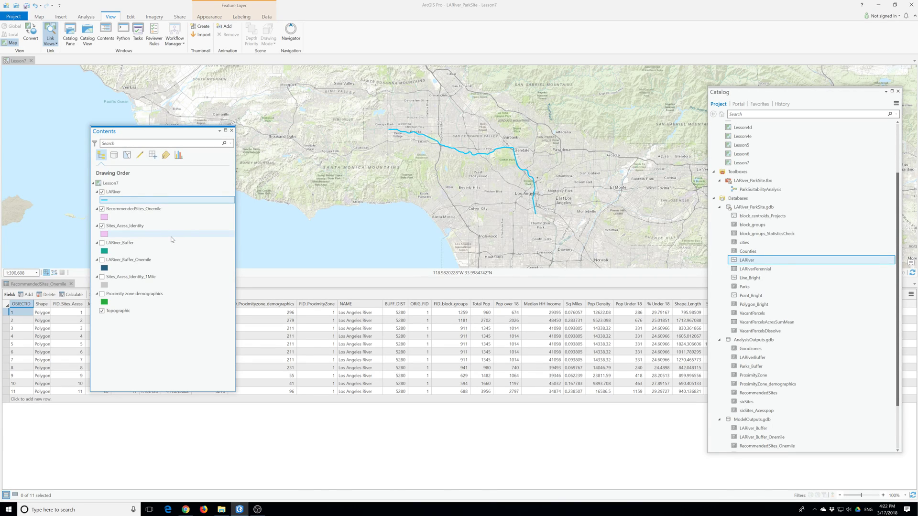
# - Check the XY coordinate system in the Lesson7 map's properties
pyautogui.rightClick(115, 184)
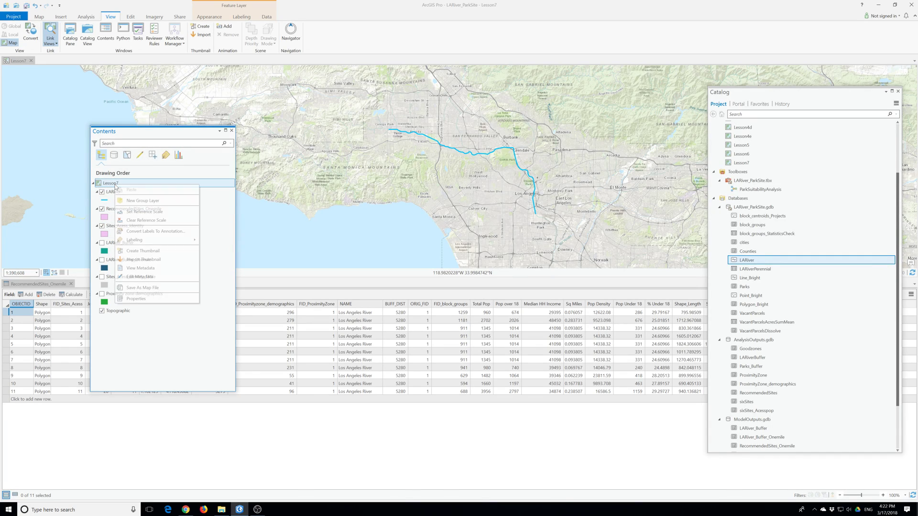
pyautogui.click(136, 299)
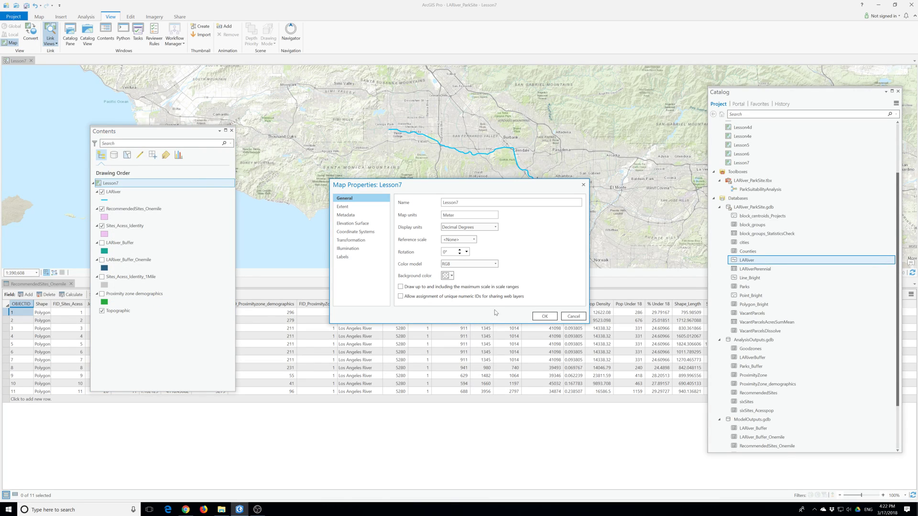
pyautogui.click(353, 232)
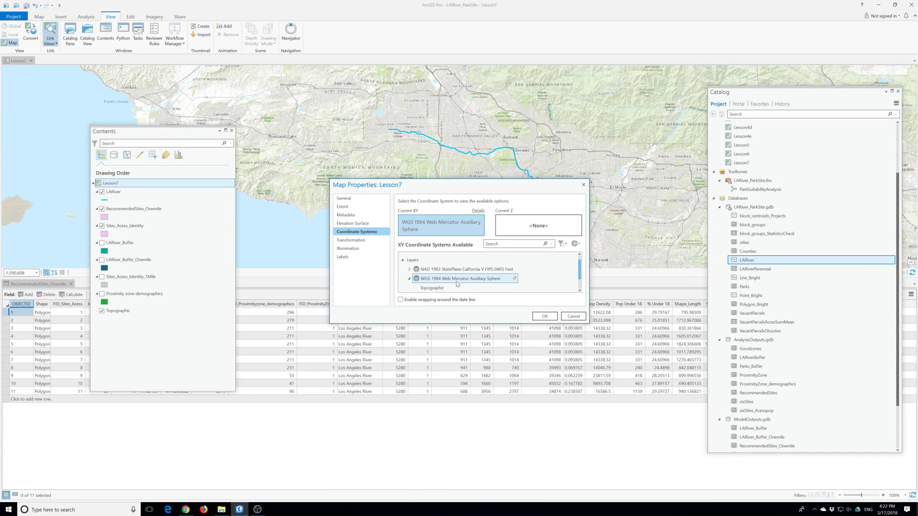
pyautogui.click(546, 318)
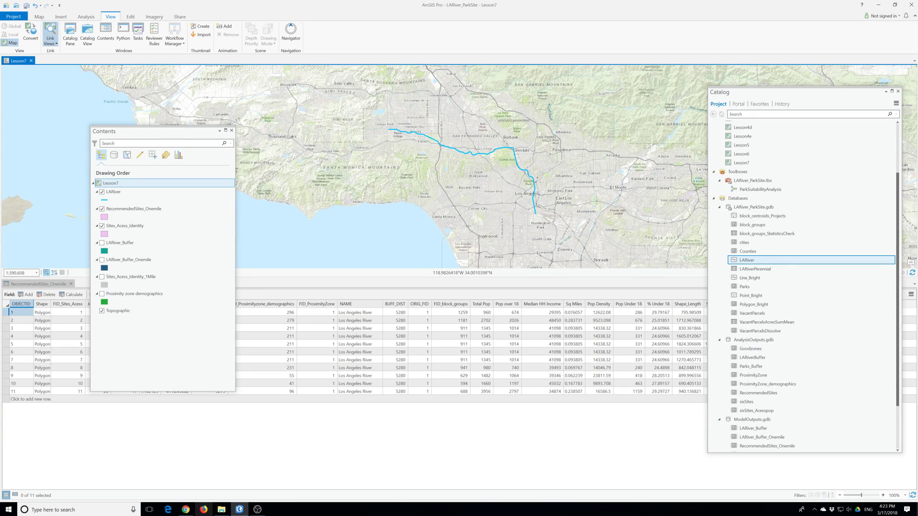
# - Turn on the LARiver_Buffer layer and open the symbol layer properties of its polygon symbol
pyautogui.click(101, 242)
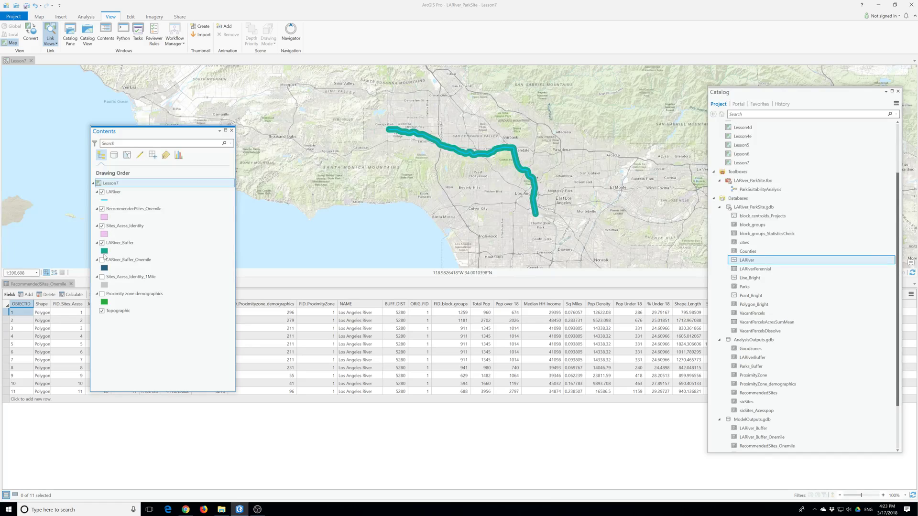
pyautogui.rightClick(104, 243)
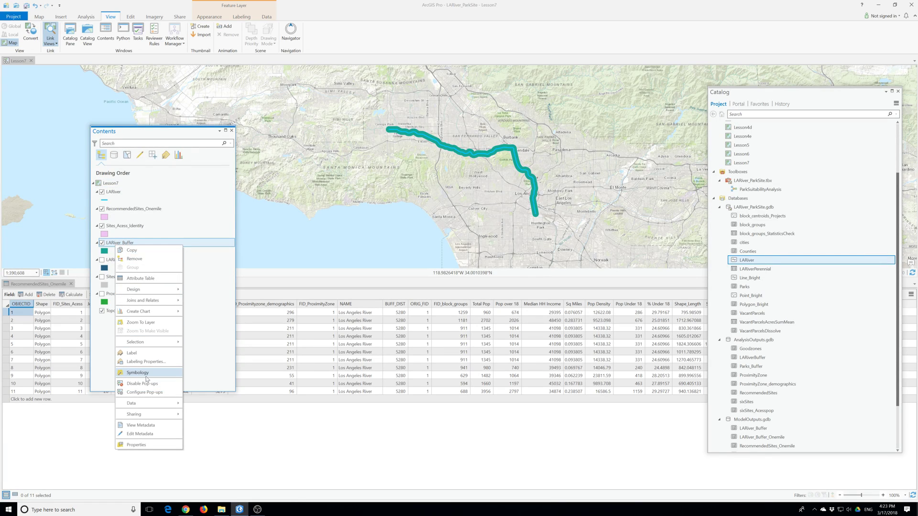
pyautogui.click(139, 372)
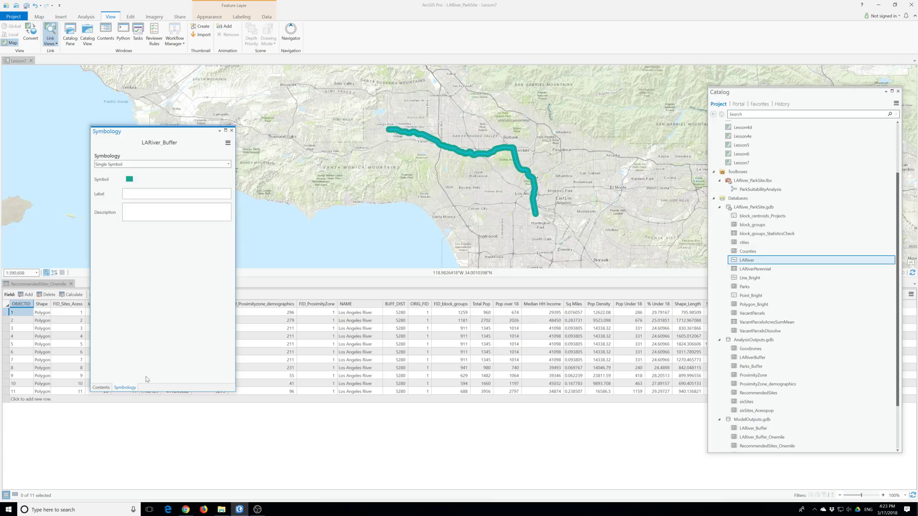
pyautogui.click(129, 180)
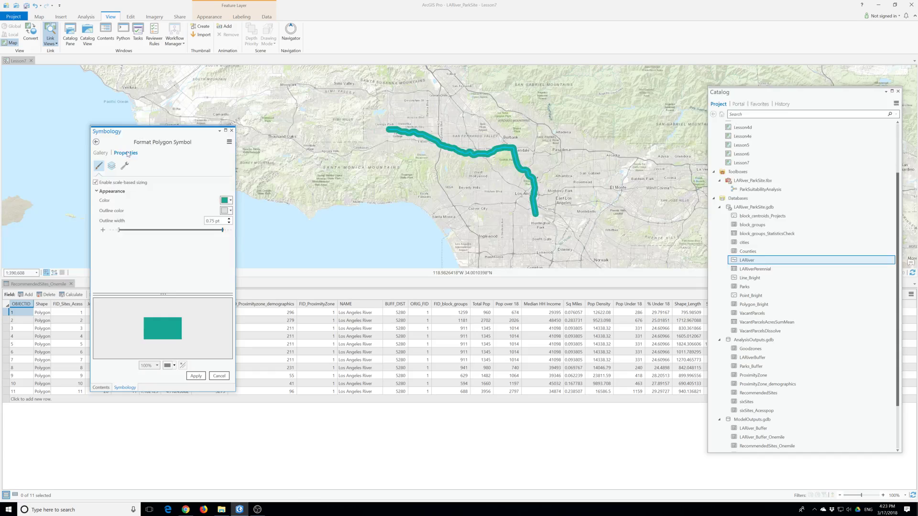
pyautogui.click(115, 168)
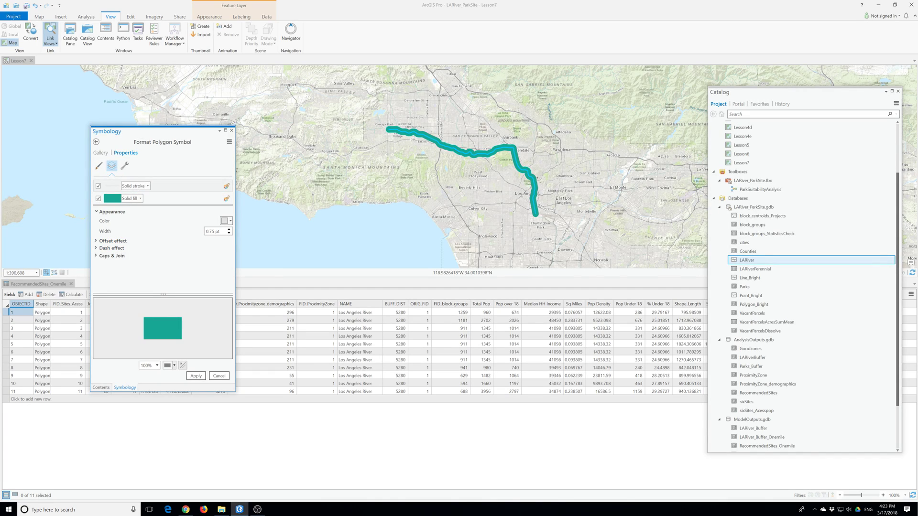
# - Set the LARiver_Buffer symbol's solid stroke to black with a width of 1 pt and apply it
pyautogui.click(232, 221)
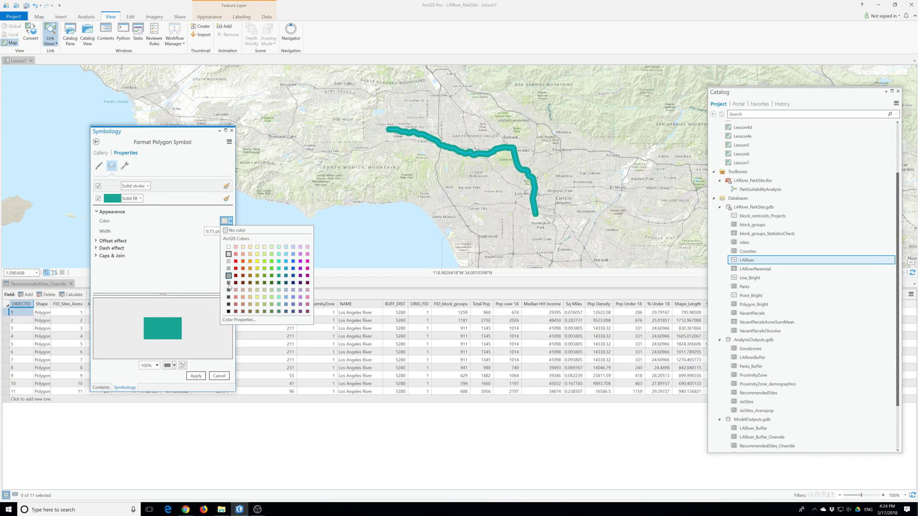
pyautogui.click(229, 312)
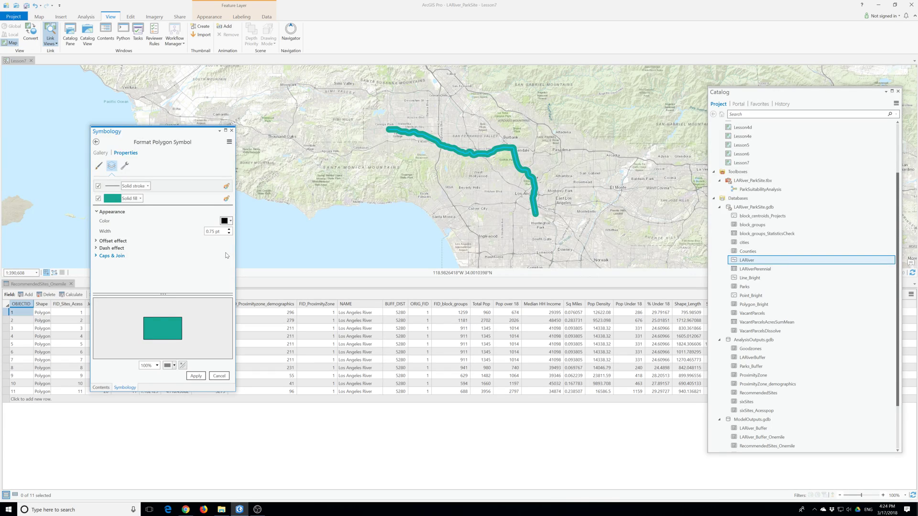
pyautogui.doubleClick(209, 231)
pyautogui.press('BackSpace')
pyautogui.write('1')
pyautogui.click(196, 376)
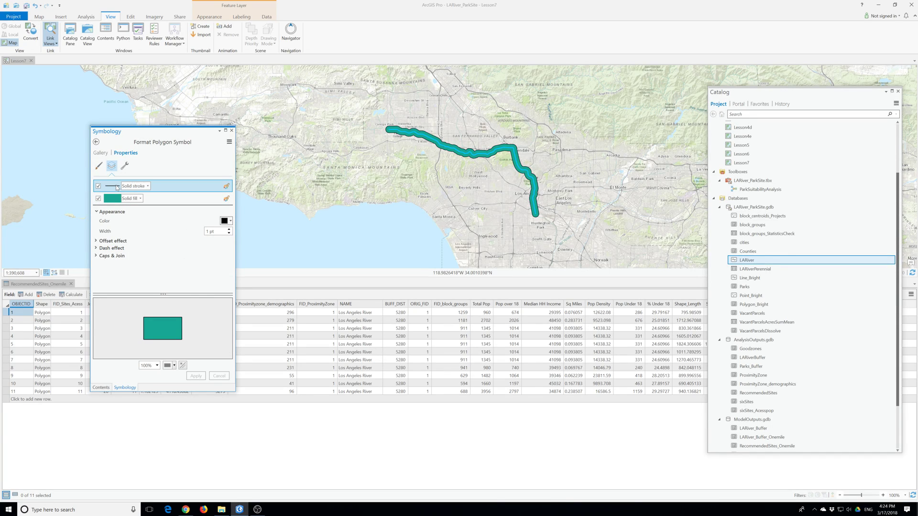
# - Change the LARiver_Buffer symbol's solid fill to a hatched fill with a line width of 0.5 pt
pyautogui.click(228, 221)
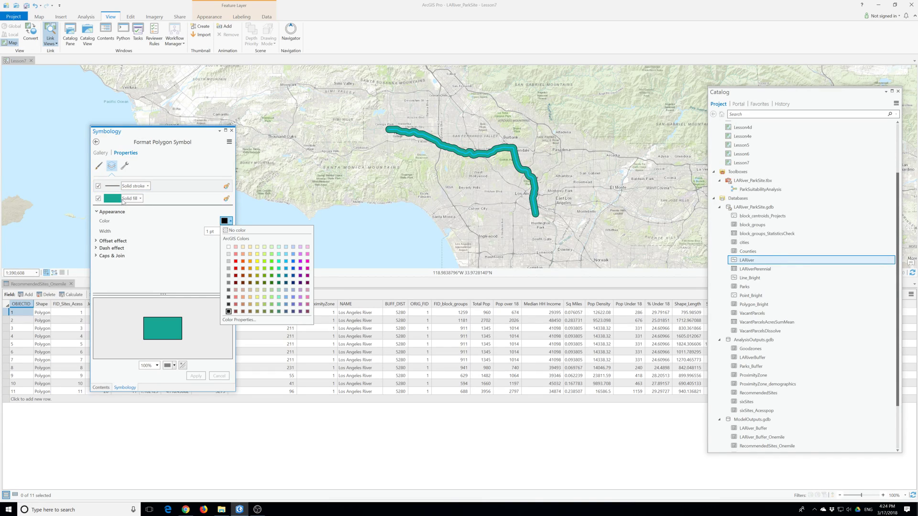
pyautogui.click(122, 201)
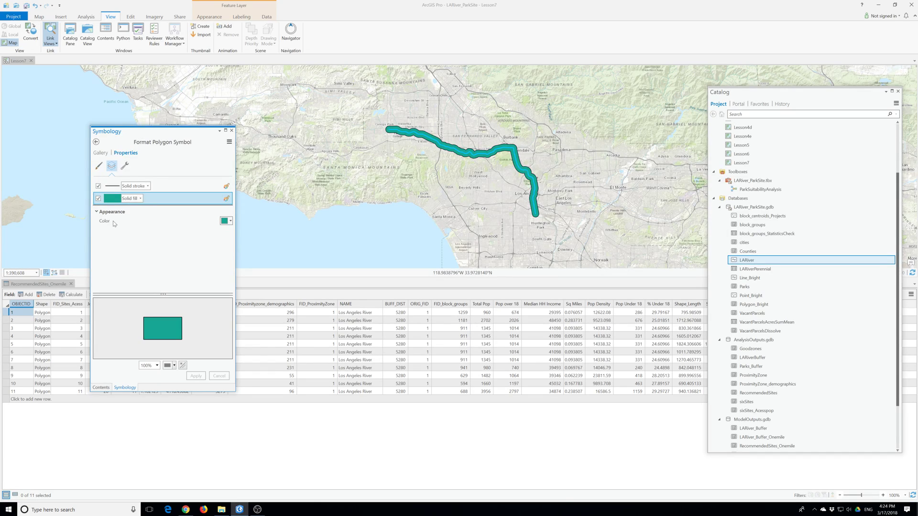
pyautogui.click(132, 199)
pyautogui.click(138, 215)
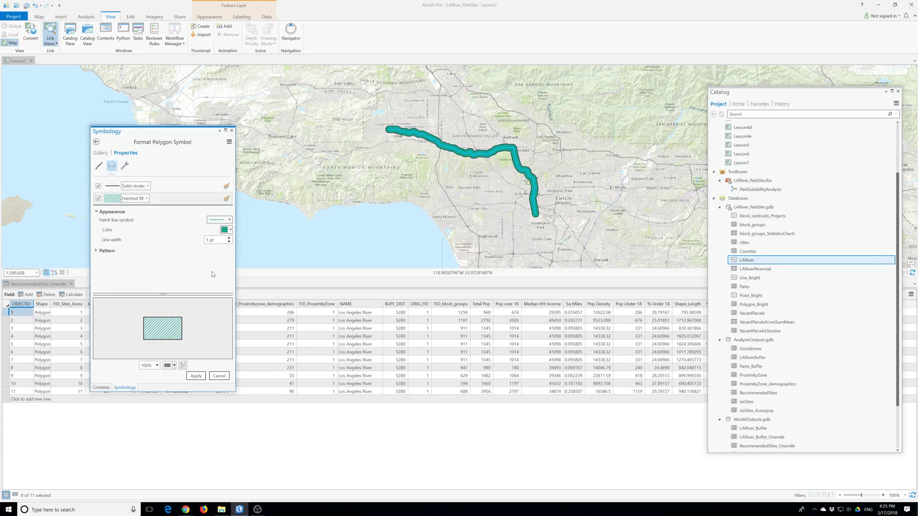
pyautogui.doubleClick(207, 240)
pyautogui.write('0.5')
pyautogui.press('Return')
# - Set the hatch pattern's separation to 6 pt and apply the symbol changes
pyautogui.click(104, 251)
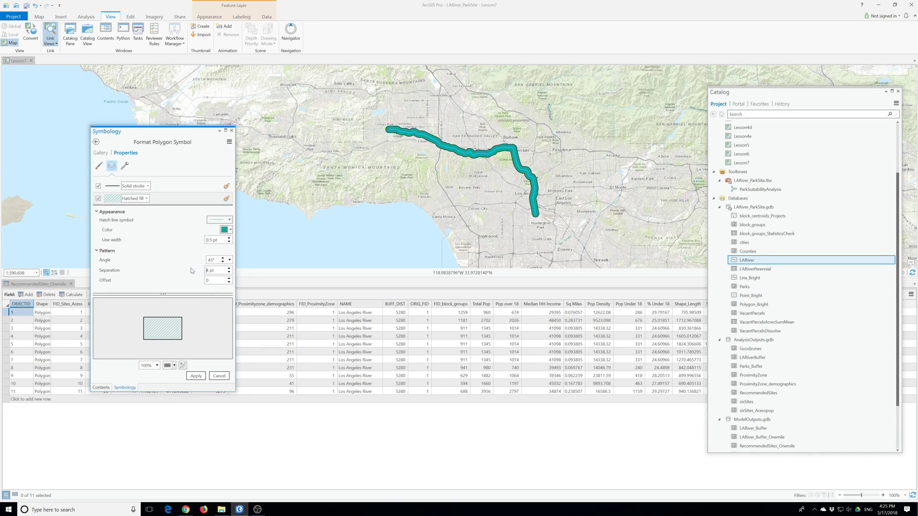
pyautogui.press('BackSpace')
pyautogui.write('6')
pyautogui.click(196, 376)
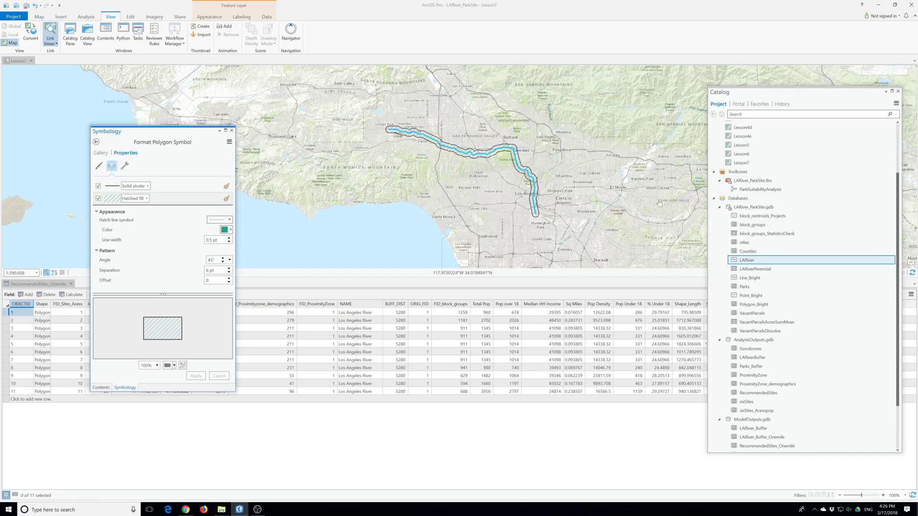
# - Add LosAngeles.lyrx from the MapsAndMore folder under UGIS3 and ParkSite to the Lesson7 map
pyautogui.scroll(-3, 756, 296)
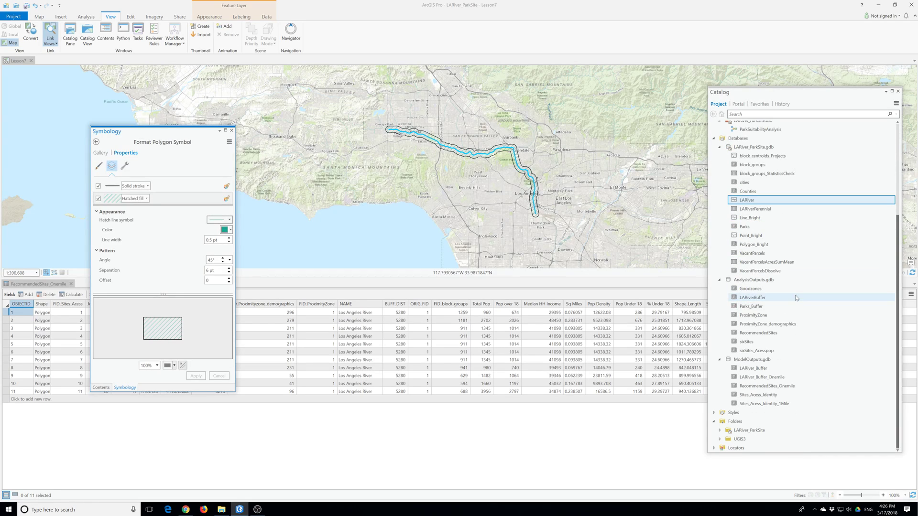
pyautogui.click(720, 439)
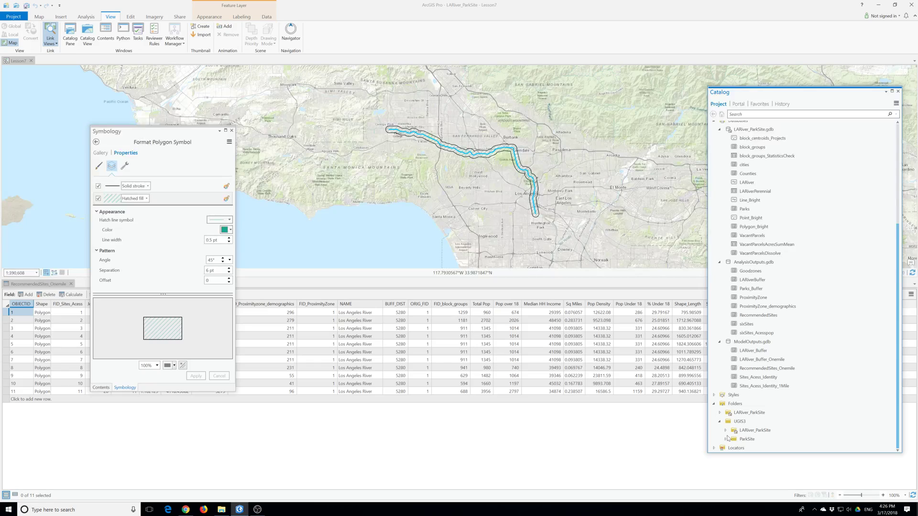
pyautogui.click(726, 439)
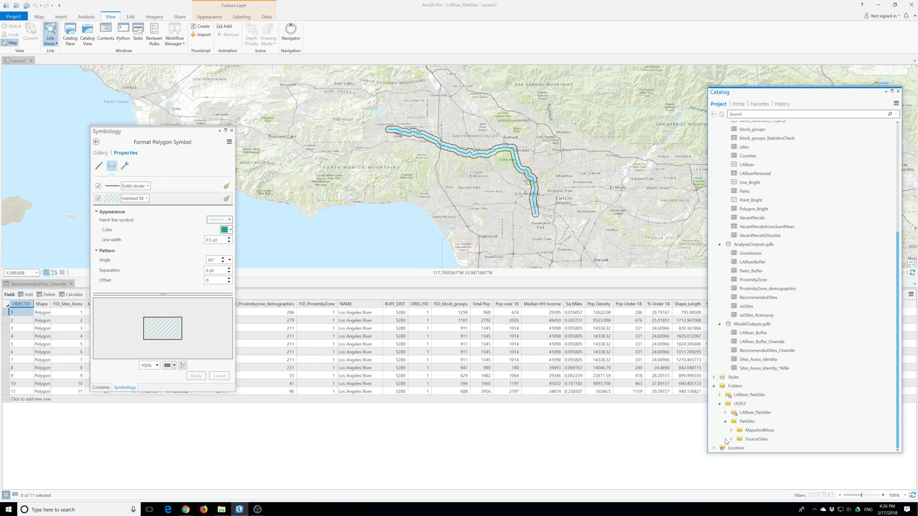
pyautogui.click(731, 431)
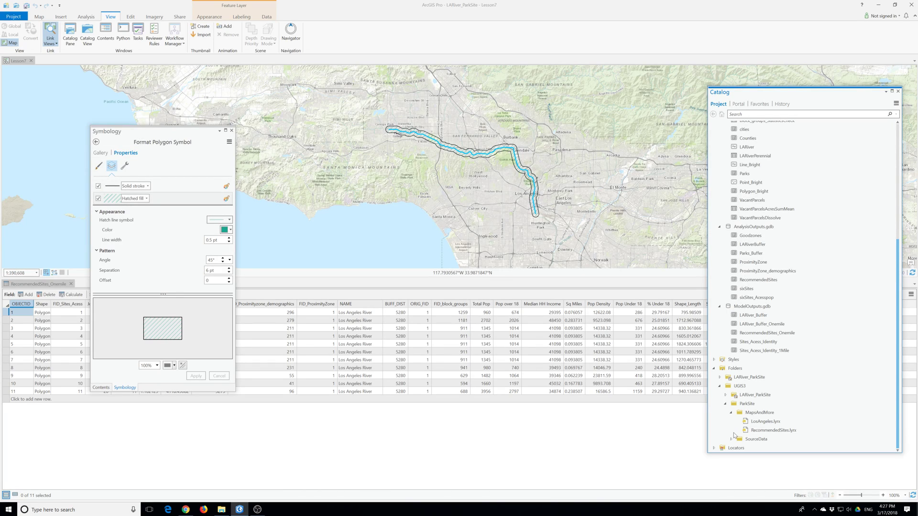
pyautogui.moveTo(765, 421)
pyautogui.mouseDown()
pyautogui.moveTo(597, 424)
pyautogui.moveTo(125, 253)
pyautogui.moveTo(507, 159)
pyautogui.mouseUp()
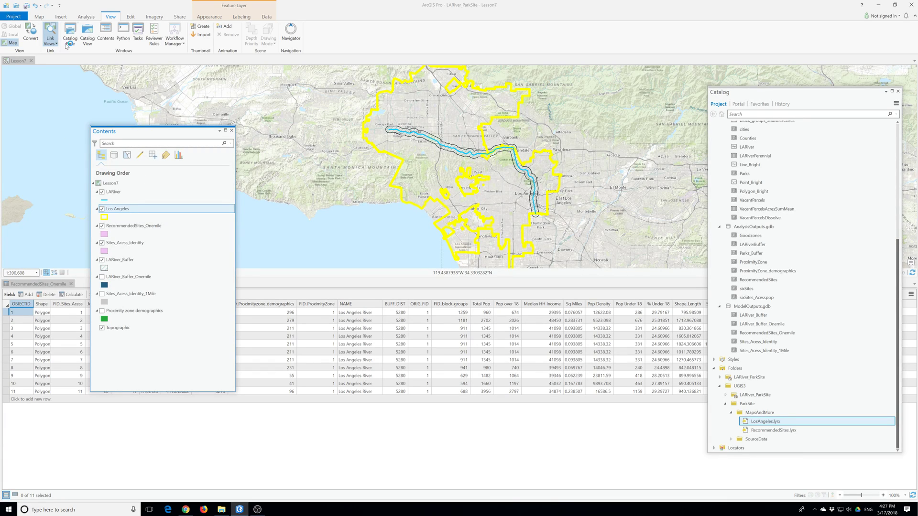
# - Set the Los Angeles layer's transparency to 95%
pyautogui.click(209, 18)
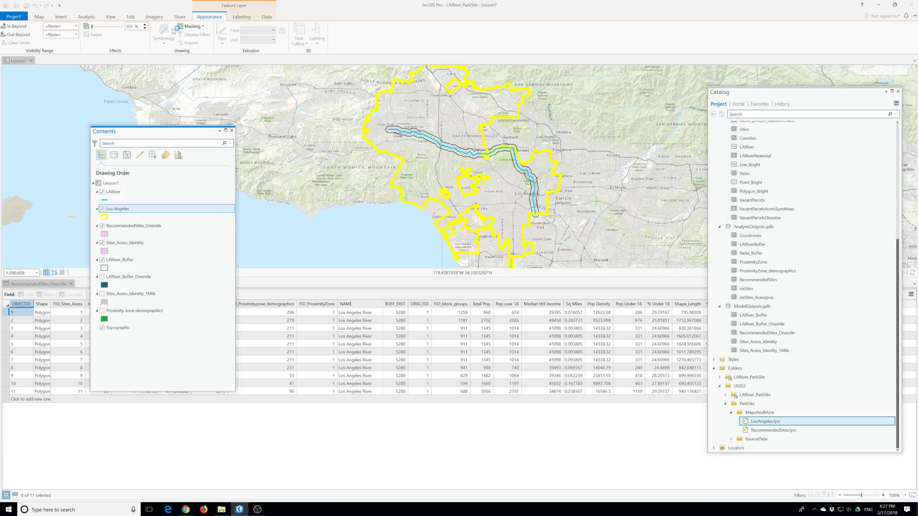
pyautogui.write('95')
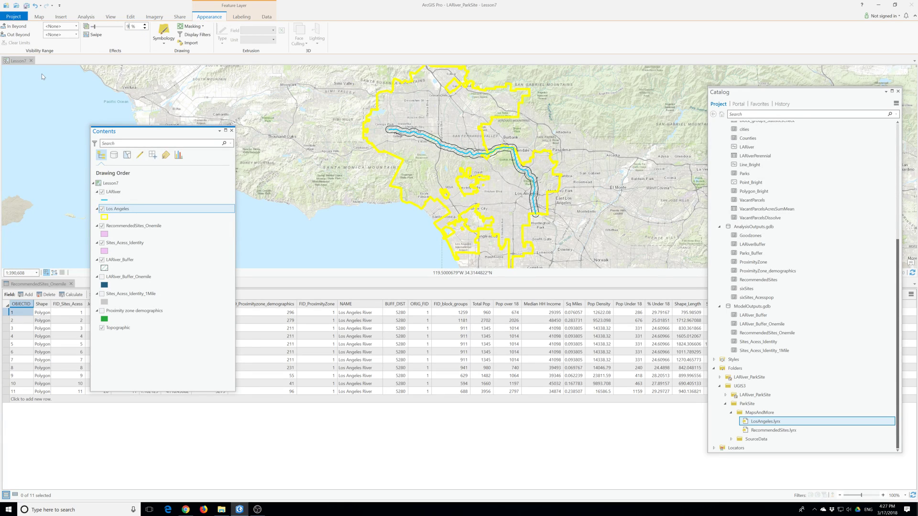
pyautogui.press('Return')
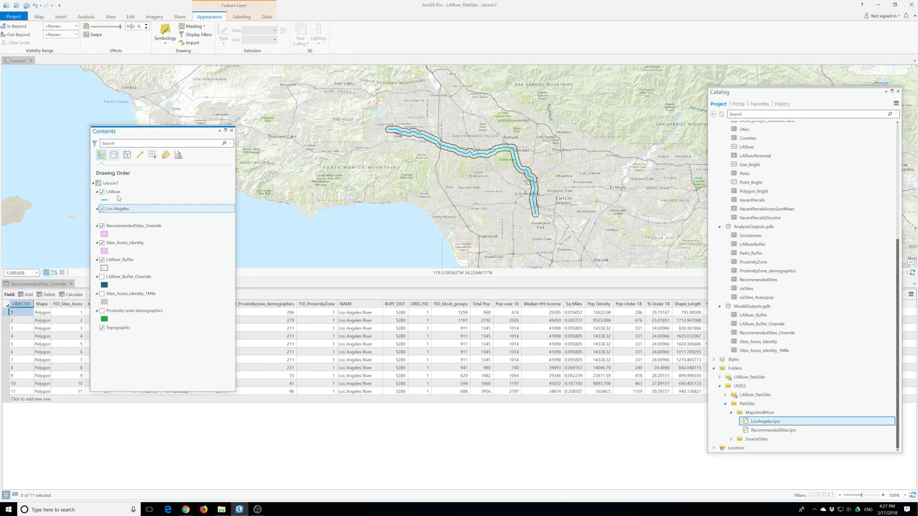
# - Examine the Los Angeles layer's symbol settings and how the layer displays around the river at several map scales
pyautogui.click(104, 217)
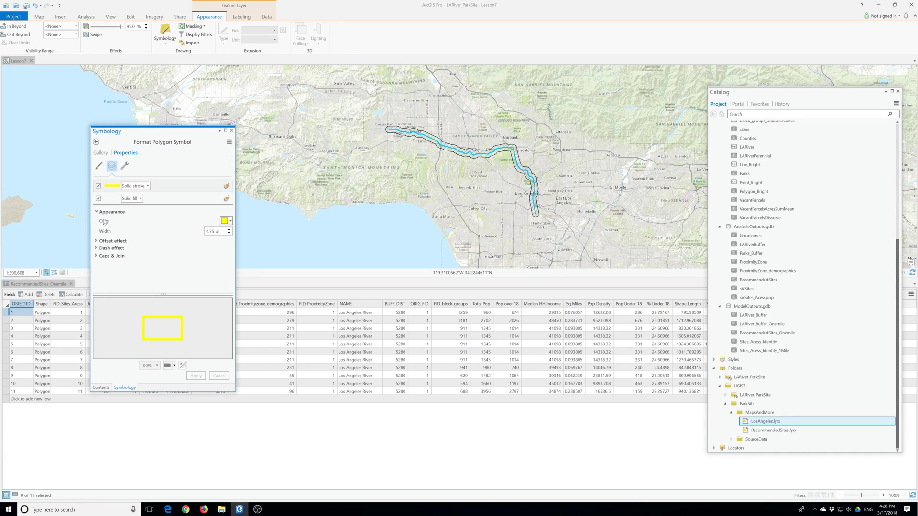
pyautogui.click(96, 141)
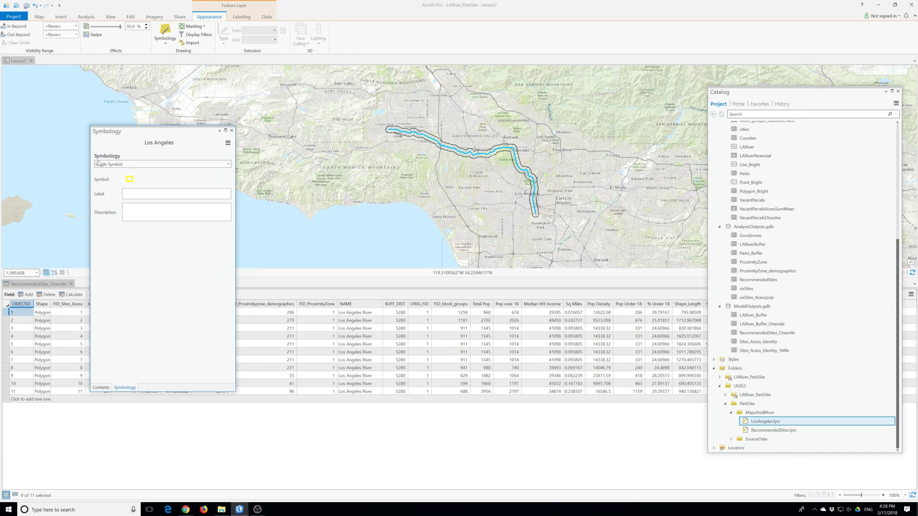
pyautogui.click(147, 166)
pyautogui.click(185, 147)
pyautogui.click(232, 130)
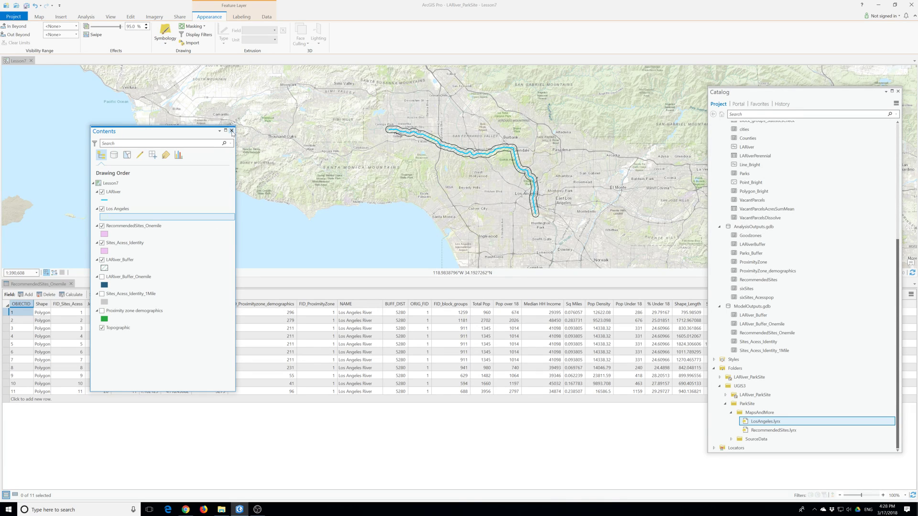
pyautogui.click(153, 185)
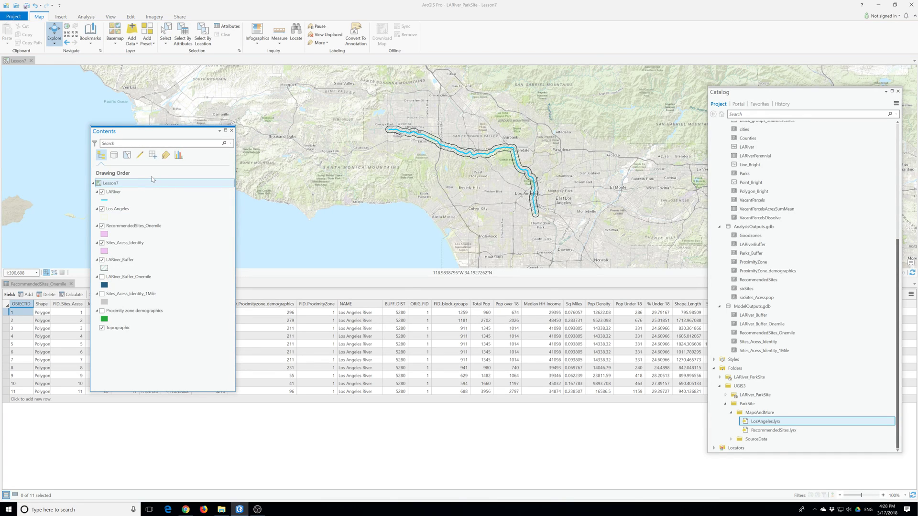
pyautogui.scroll(2, 514, 193)
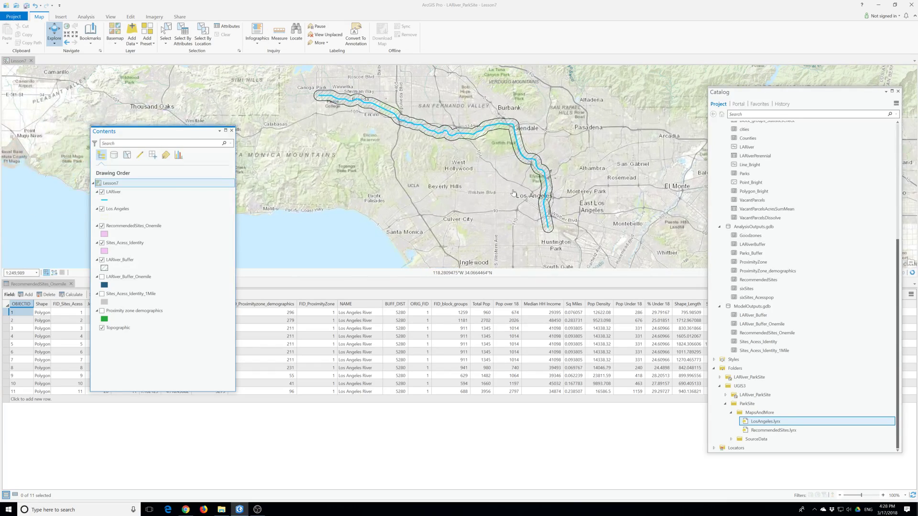
pyautogui.scroll(-2, 514, 191)
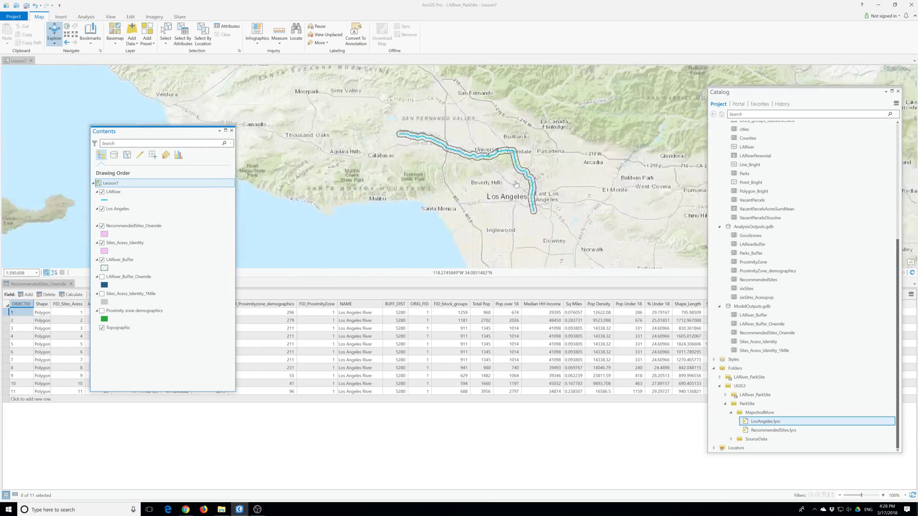
pyautogui.scroll(2, 516, 185)
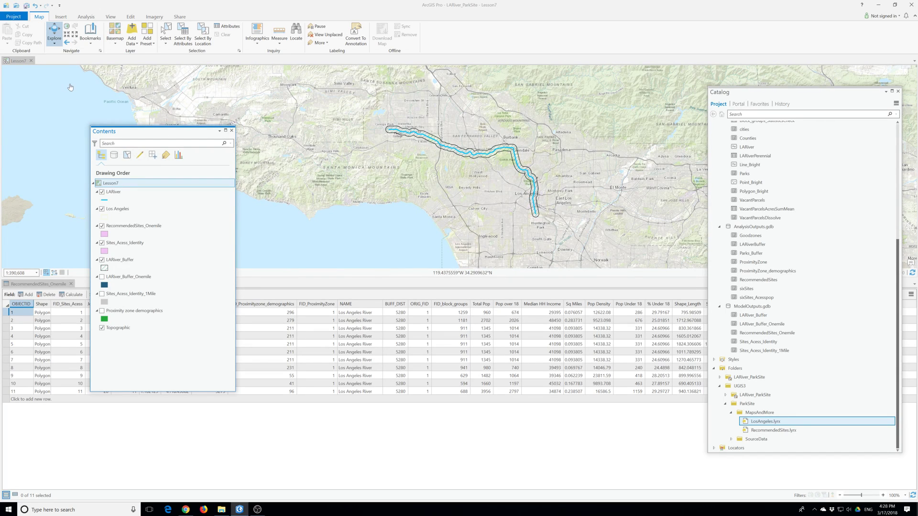
pyautogui.scroll(3, 369, 137)
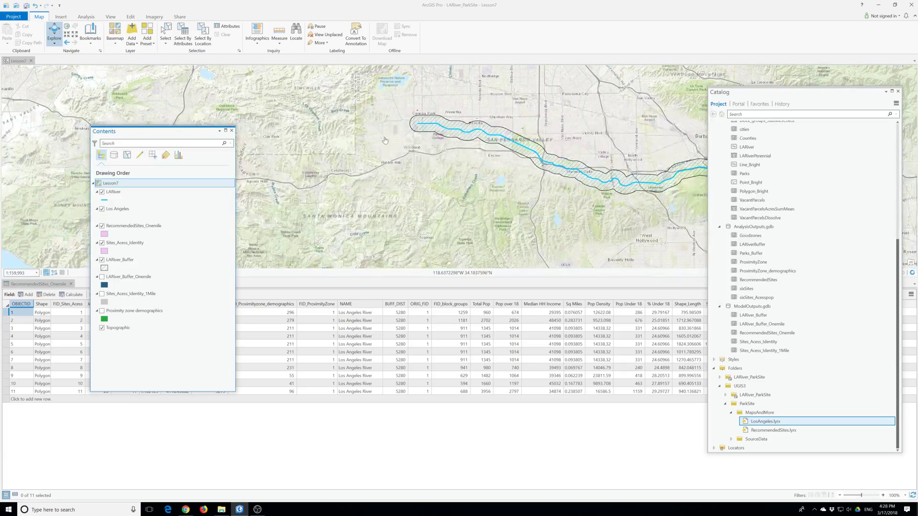
pyautogui.scroll(-3, 385, 140)
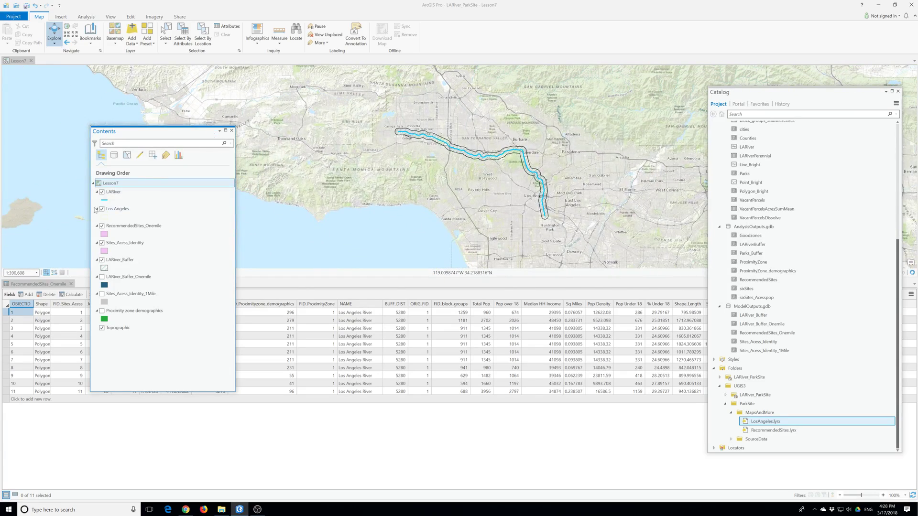
# - Set the Los Angeles layer's transparency to 90% and check how it displays across the wider Los Angeles area
pyautogui.click(119, 210)
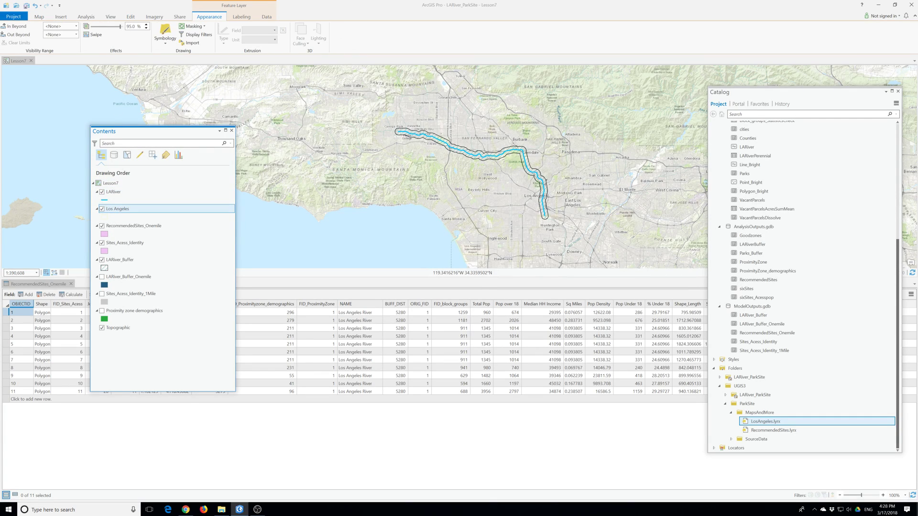
pyautogui.click(146, 29)
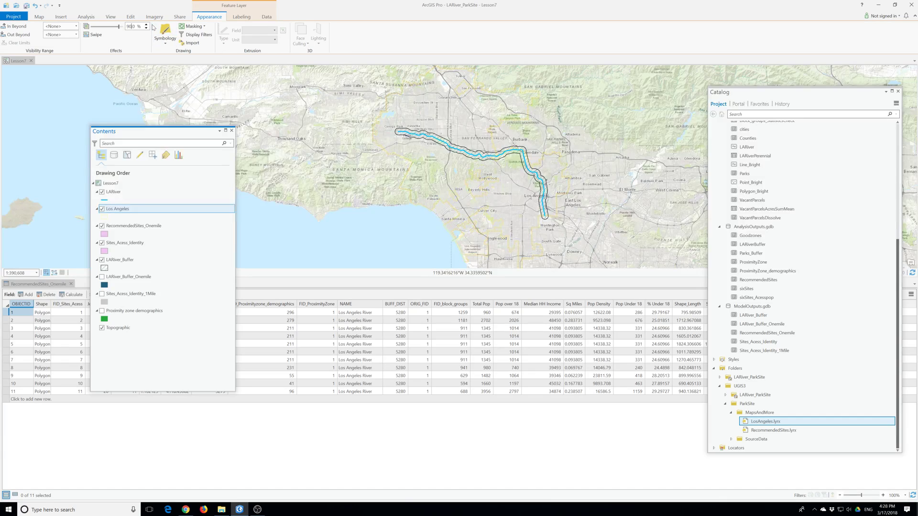
pyautogui.click(345, 175)
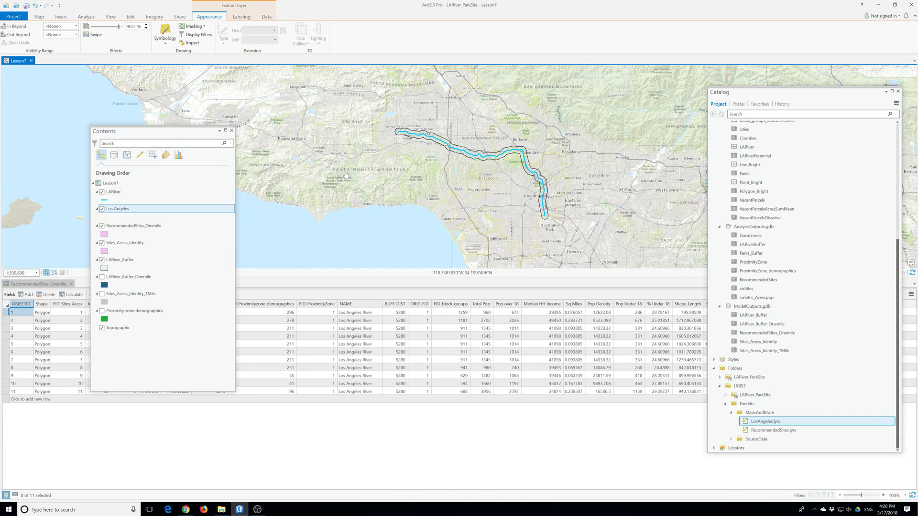
pyautogui.scroll(-3, 346, 175)
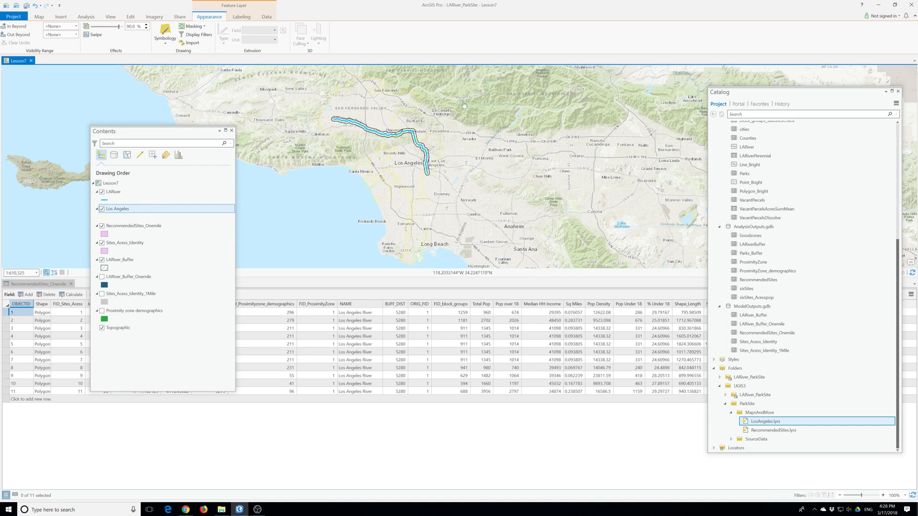
pyautogui.moveTo(434, 208); pyautogui.dragTo(485, 252)
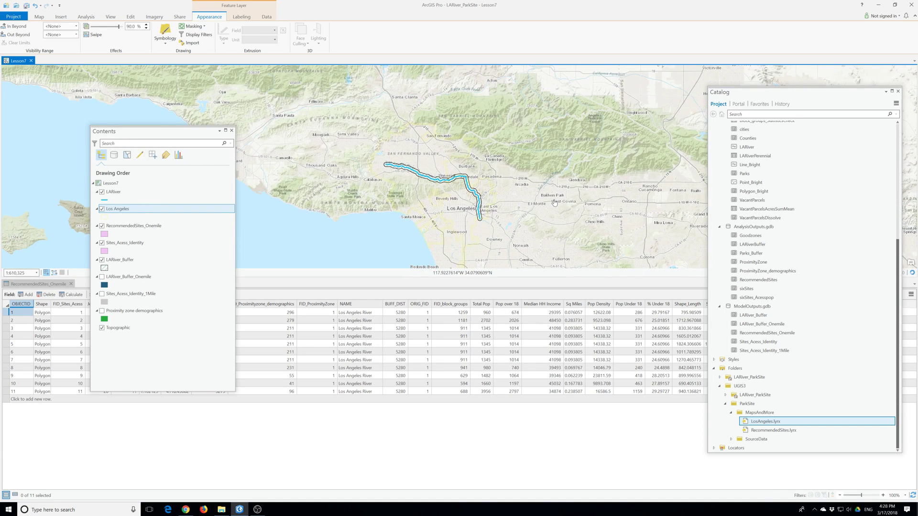
# - Set the Los Angeles layer's transparency to 80% and check how it displays around the river
pyautogui.moveTo(554, 203); pyautogui.dragTo(560, 157)
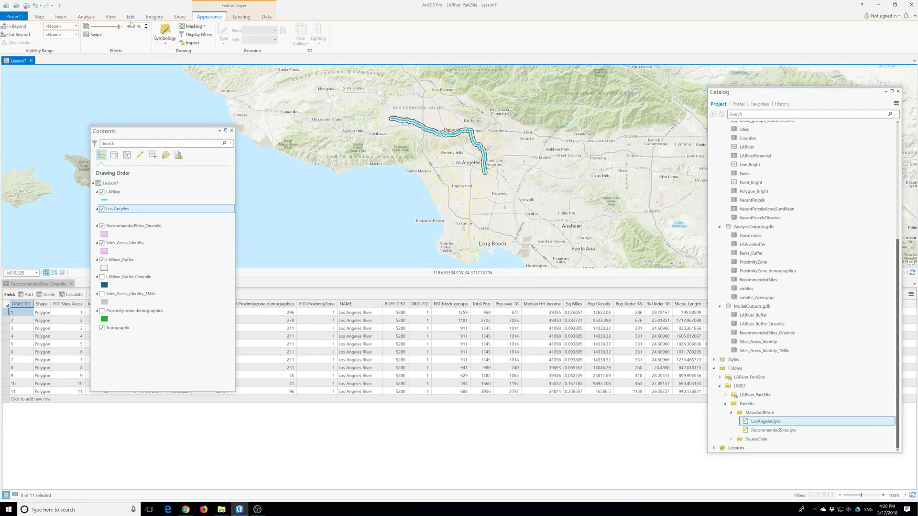
pyautogui.moveTo(136, 27); pyautogui.dragTo(124, 31)
pyautogui.write('80')
pyautogui.scroll(3, 406, 175)
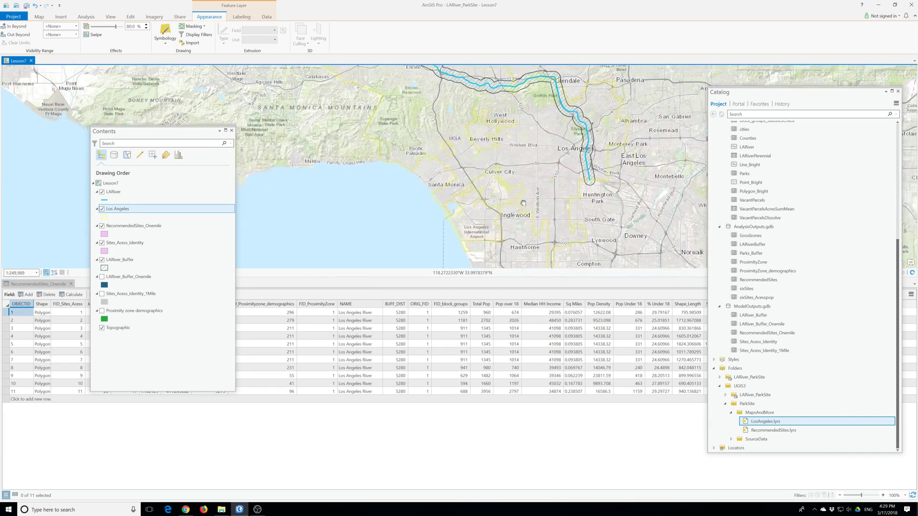
pyautogui.scroll(-1, 435, 209)
pyautogui.scroll(-1, 521, 219)
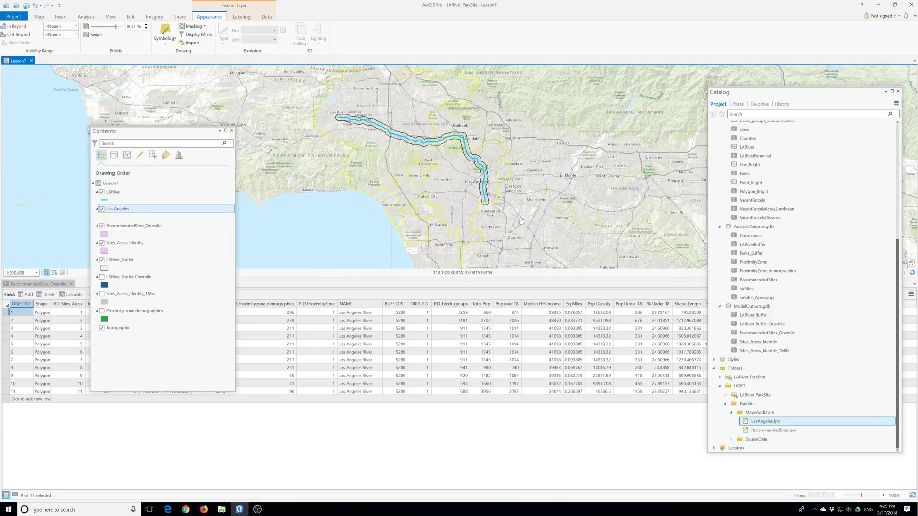
# - Set the Los Angeles layer's transparency to 85%
pyautogui.moveTo(548, 203); pyautogui.dragTo(543, 178)
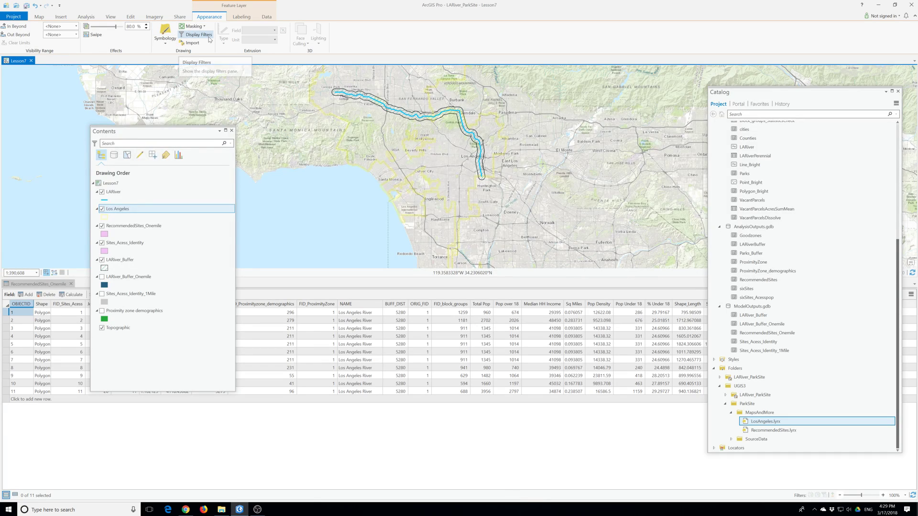
pyautogui.press('Up')
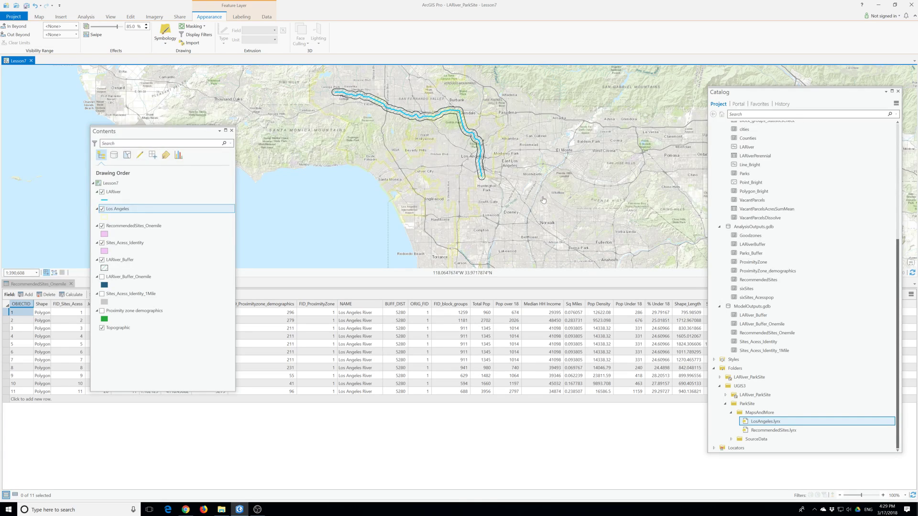
pyautogui.moveTo(426, 174); pyautogui.dragTo(445, 164)
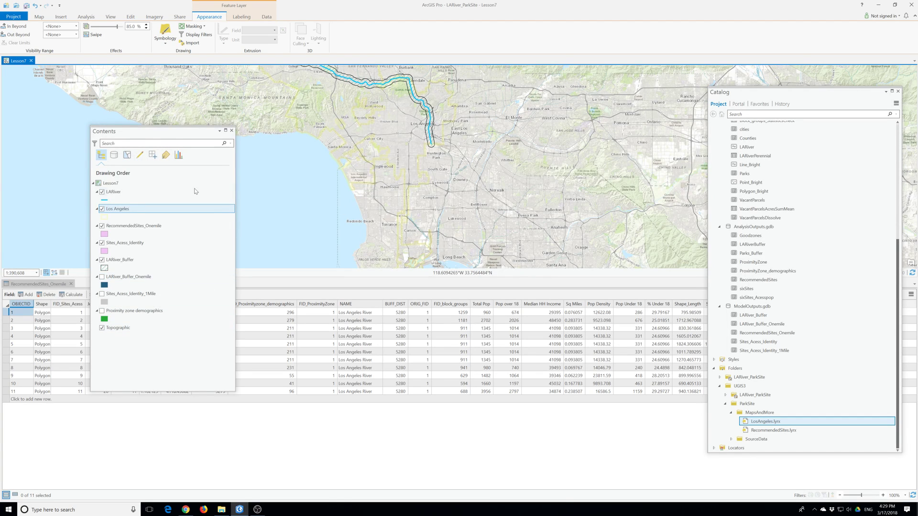
# - Close the RecommendedSites_Onemile attribute table and set the map scale to 1:60,000
pyautogui.click(71, 284)
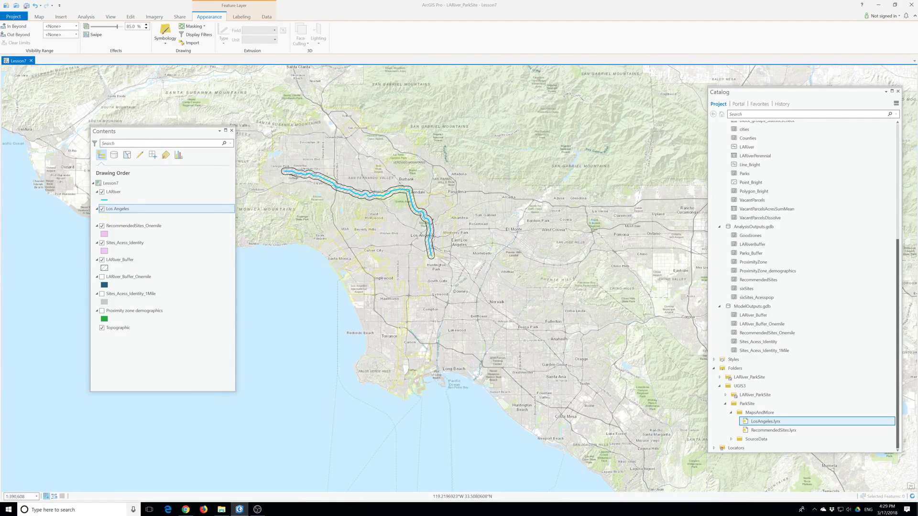
pyautogui.click(19, 496)
pyautogui.doubleClick(21, 496)
pyautogui.moveTo(21, 497); pyautogui.dragTo(6, 497)
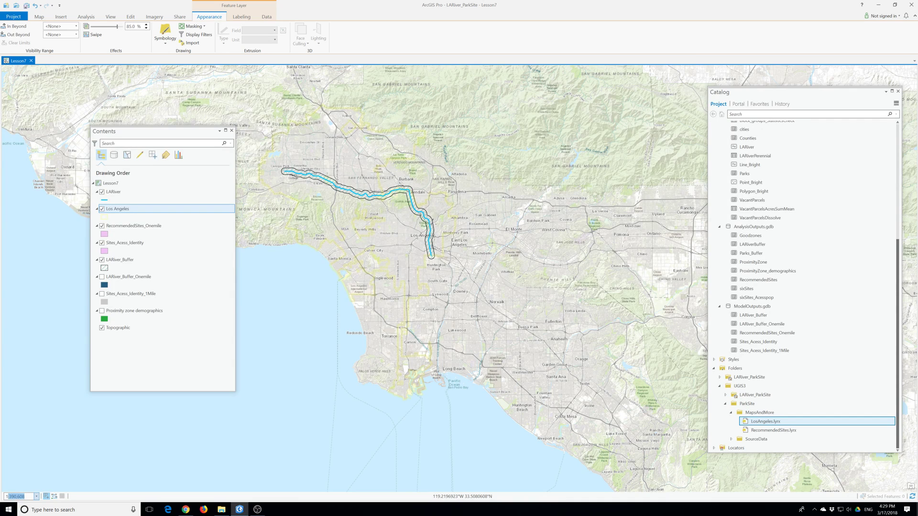
pyautogui.write('11')
pyautogui.press('BackSpace')
pyautogui.press('BackSpace')
pyautogui.press('BackSpace')
pyautogui.press('Return')
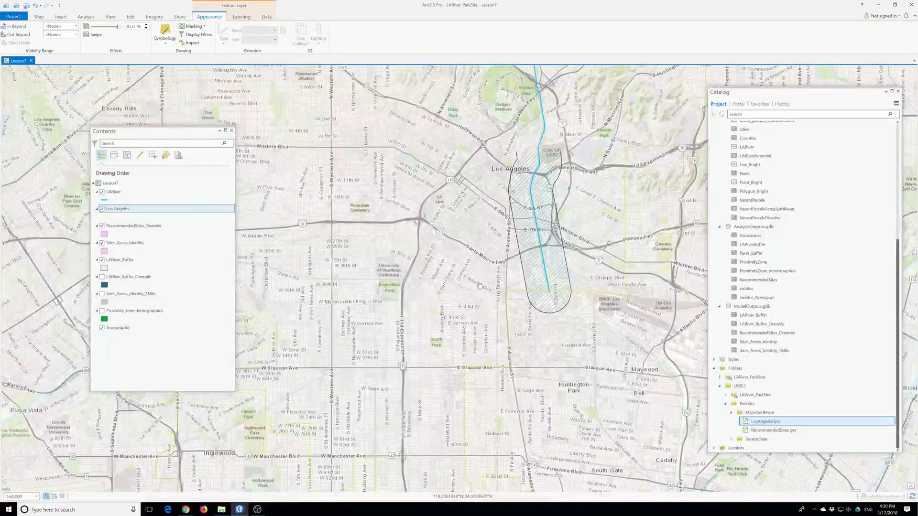
# - Set the map scale to 1:160,000 with the entire LA River buffer framed in the map
pyautogui.moveTo(479, 285); pyautogui.dragTo(538, 409)
pyautogui.moveTo(411, 210); pyautogui.dragTo(516, 325)
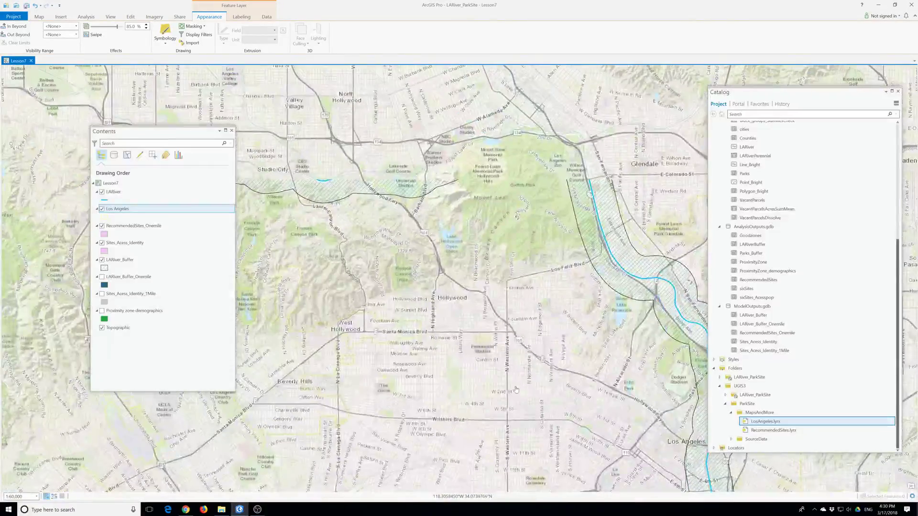
pyautogui.moveTo(395, 227); pyautogui.dragTo(466, 309)
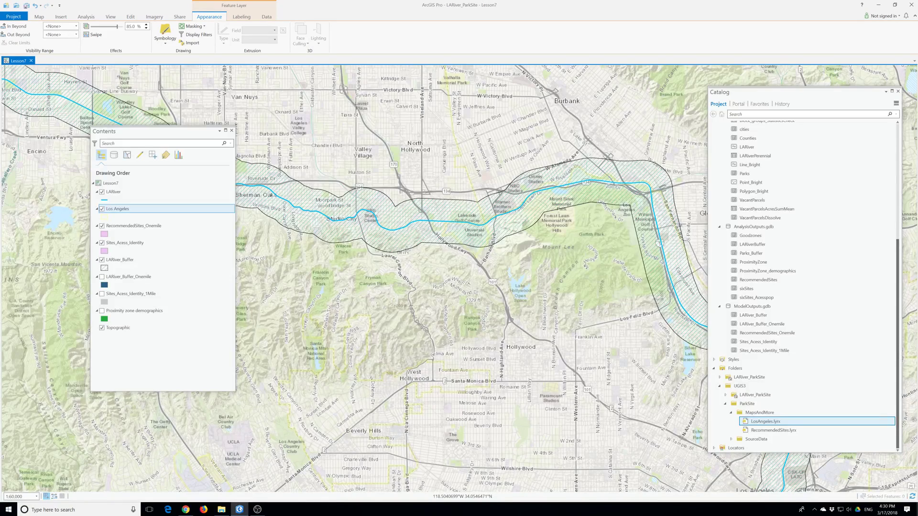
pyautogui.click(18, 497)
pyautogui.click(7, 497)
pyautogui.write('1')
pyautogui.press('Return')
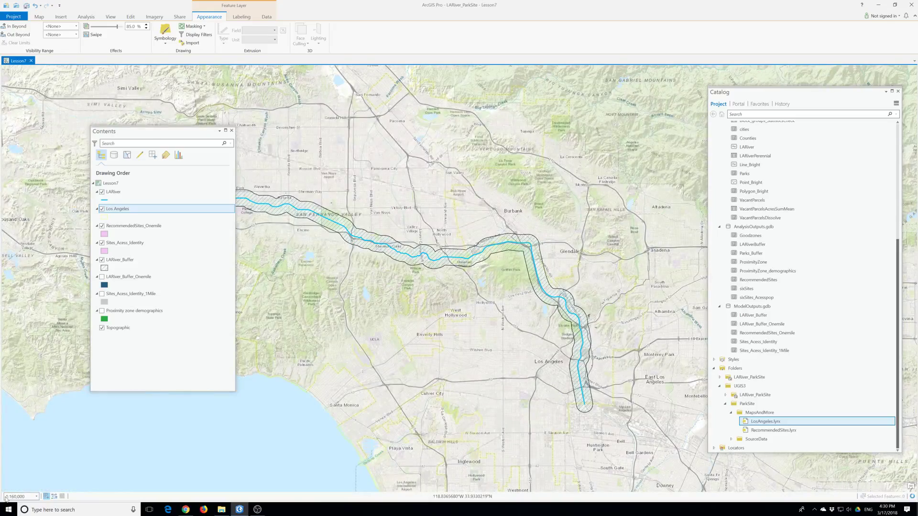
pyautogui.moveTo(557, 305); pyautogui.dragTo(635, 311)
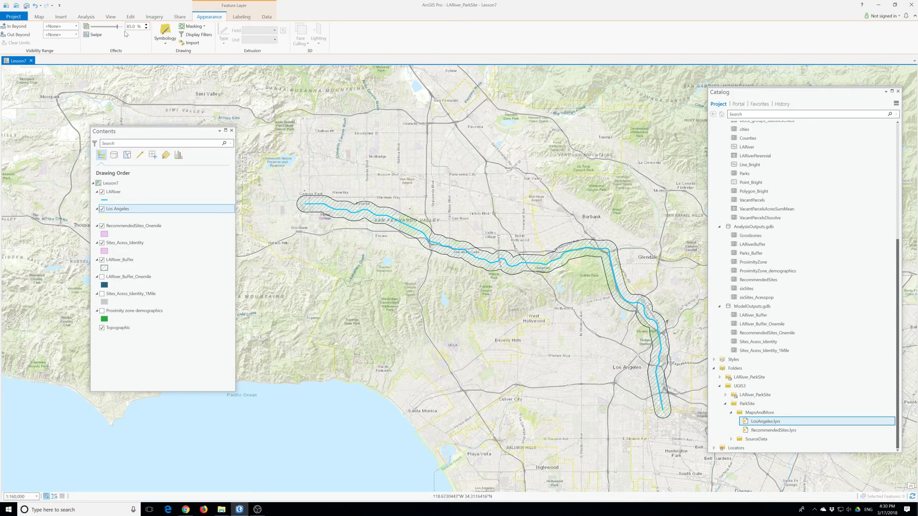
# - Create a bookmark of the current map extent named "LR River Layout Extent"
pyautogui.click(39, 16)
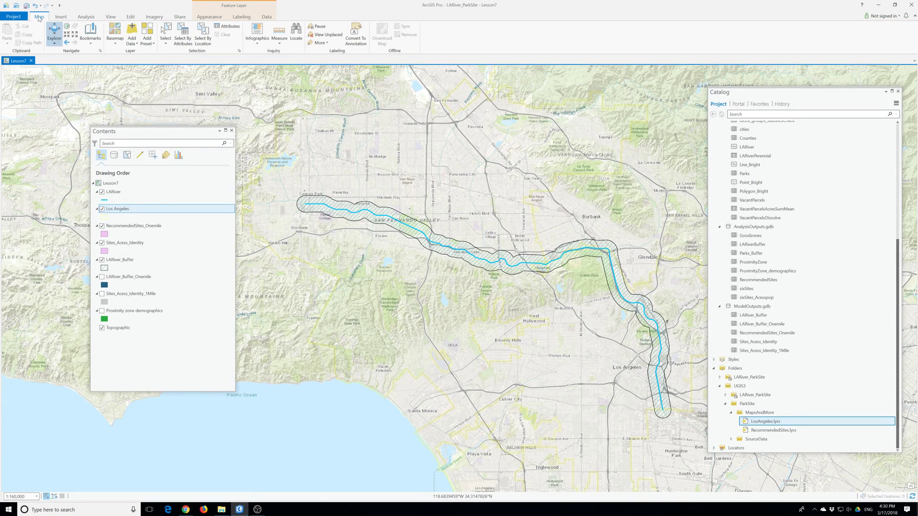
pyautogui.click(90, 39)
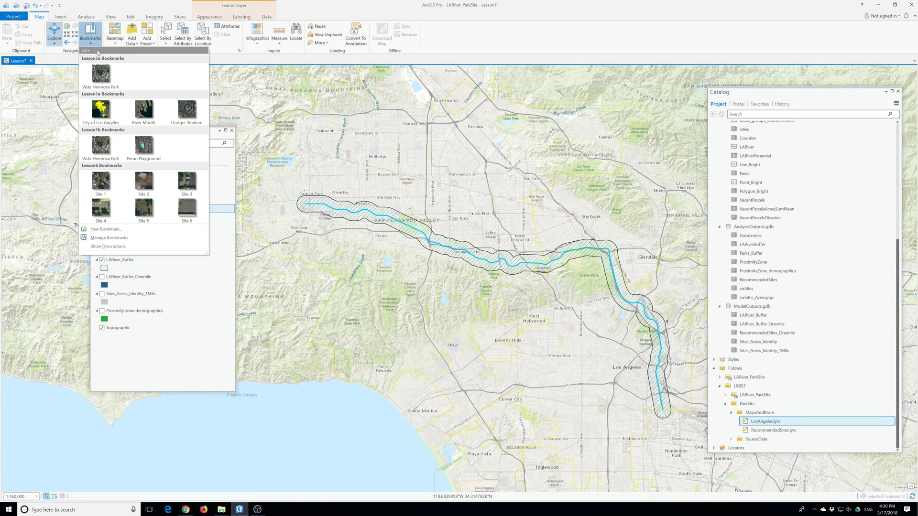
pyautogui.click(103, 229)
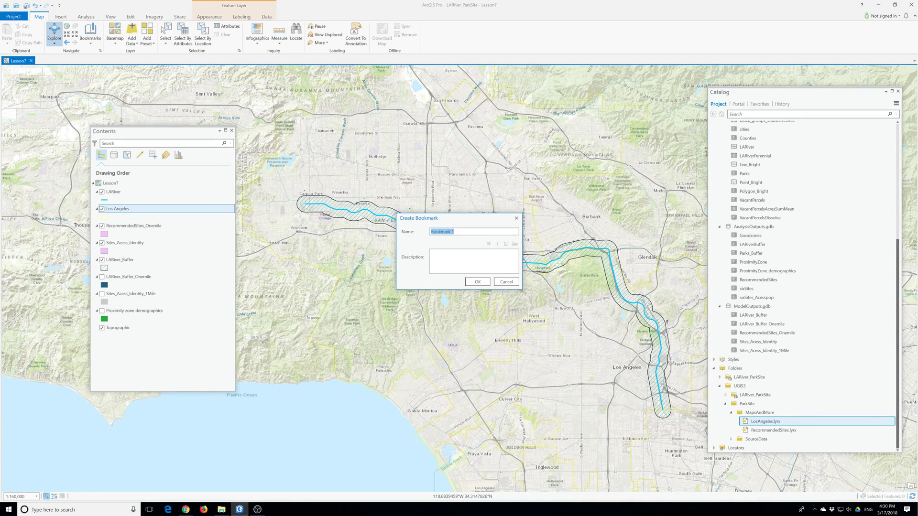
pyautogui.write('LR')
pyautogui.write(' River')
pyautogui.write(' Layout Extent')
pyautogui.press('Return')
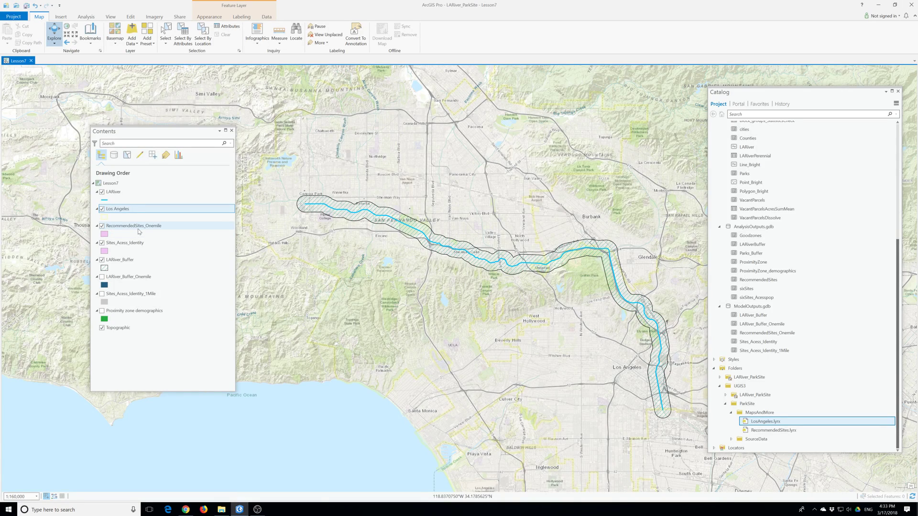
# - Remove the Proximity zone demographics and Sites_Acess_Identity_1Mile layers from the Lesson7 map
pyautogui.rightClick(136, 311)
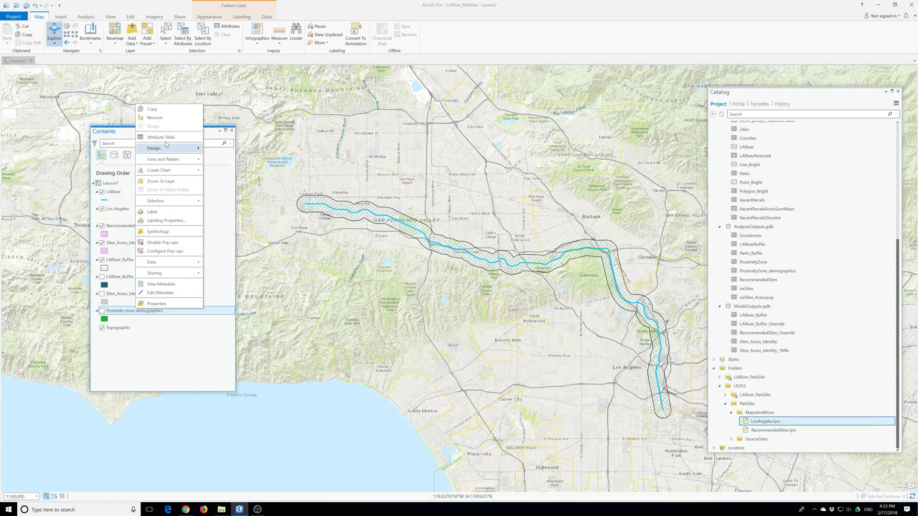
pyautogui.click(154, 118)
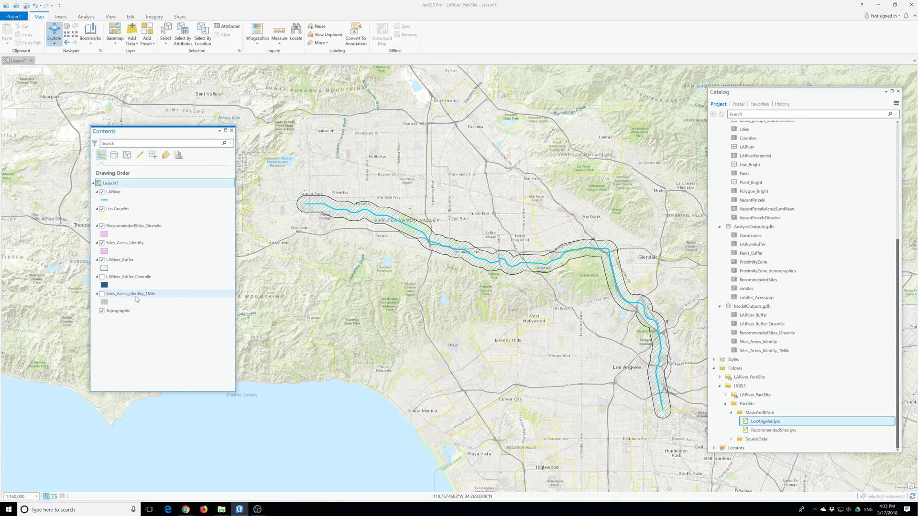
pyautogui.click(102, 294)
pyautogui.rightClick(117, 295)
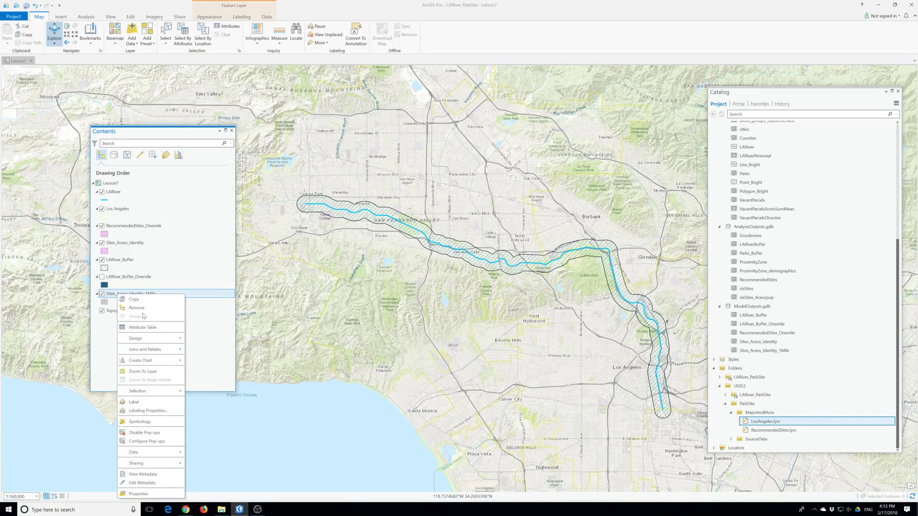
pyautogui.click(136, 307)
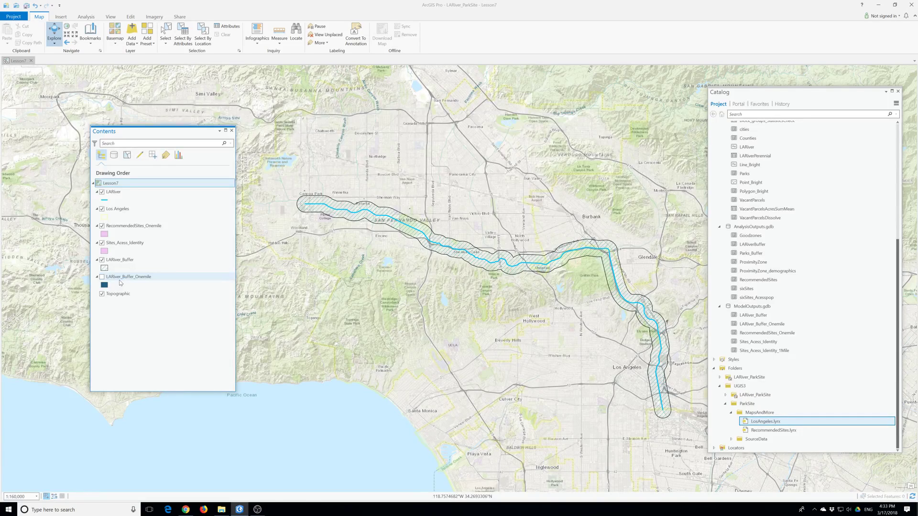
# - Remove the RecommendedSites_Onemile, Sites_Acess_Identity and LARiver_Buffer_Onemile layers from the Lesson7 map
pyautogui.rightClick(112, 226)
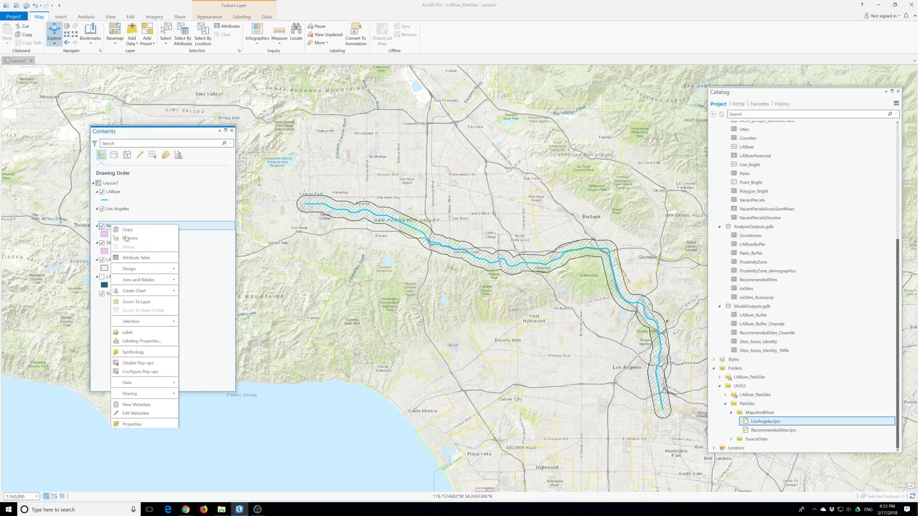
pyautogui.click(125, 238)
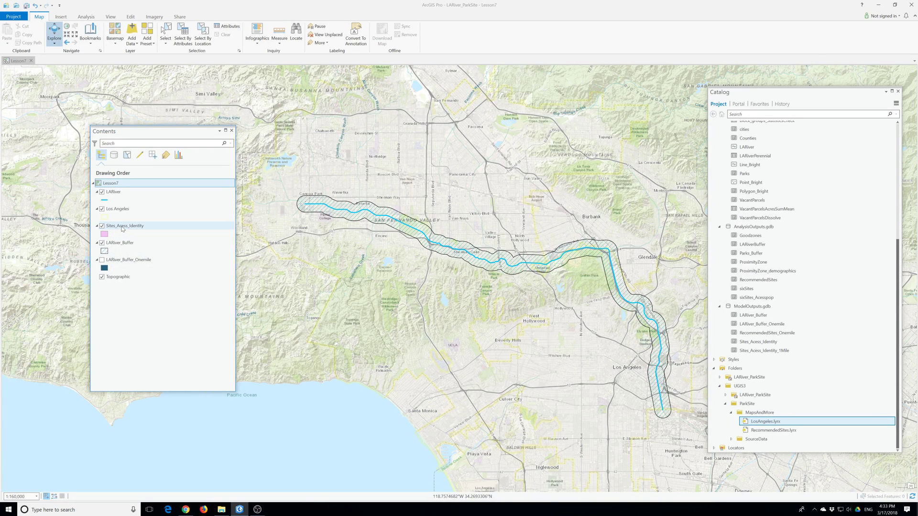
pyautogui.rightClick(123, 227)
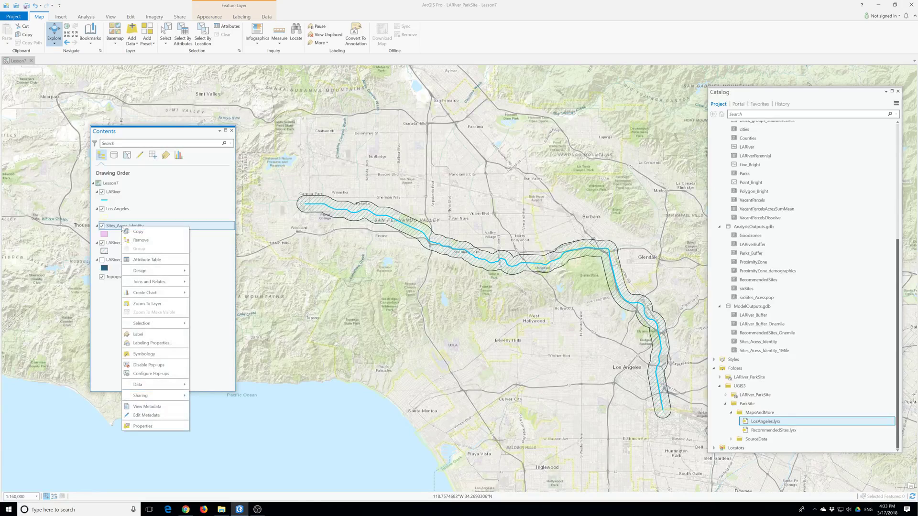
pyautogui.click(112, 229)
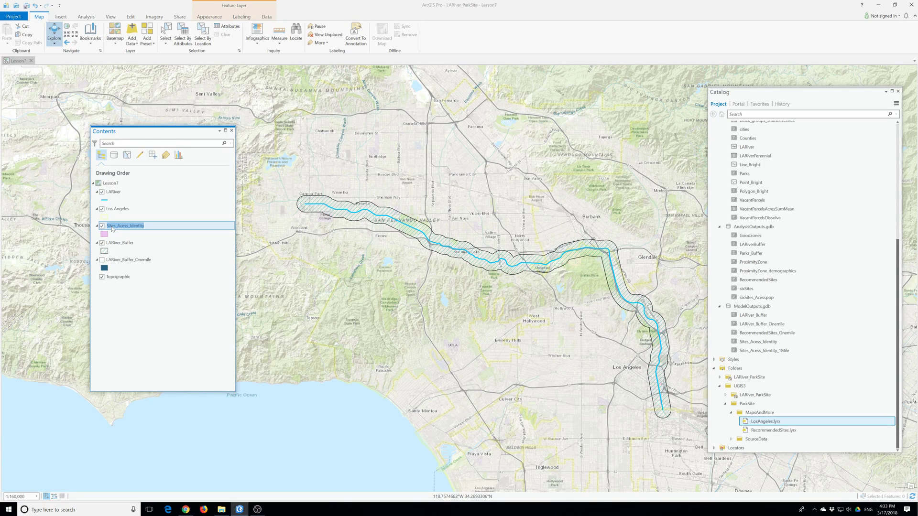
pyautogui.rightClick(113, 229)
pyautogui.click(108, 229)
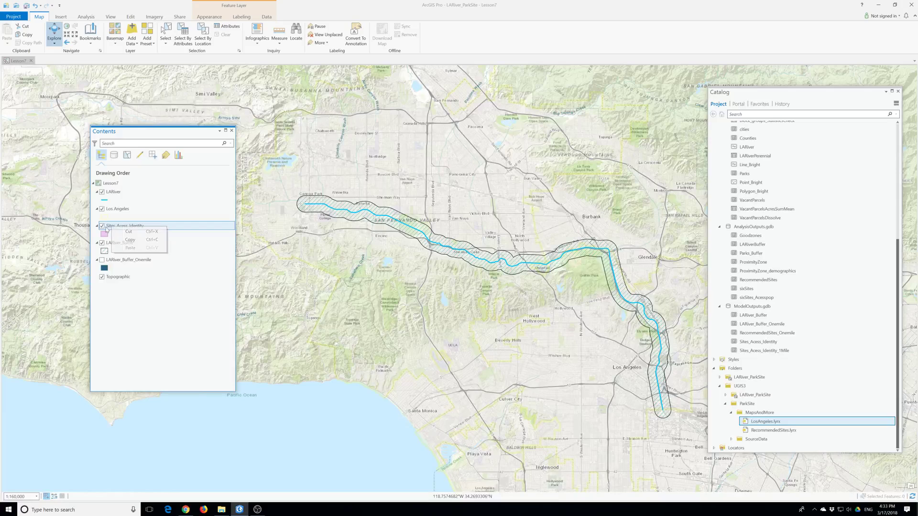
pyautogui.rightClick(117, 228)
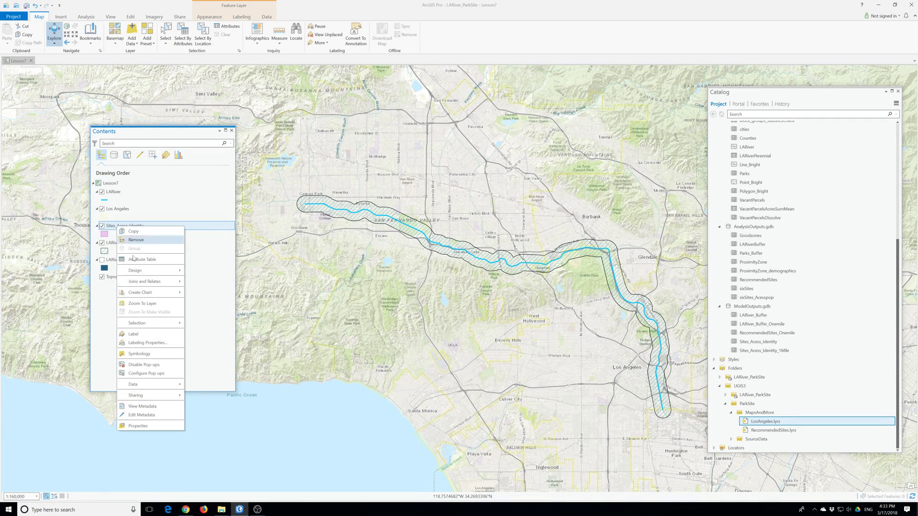
pyautogui.click(139, 242)
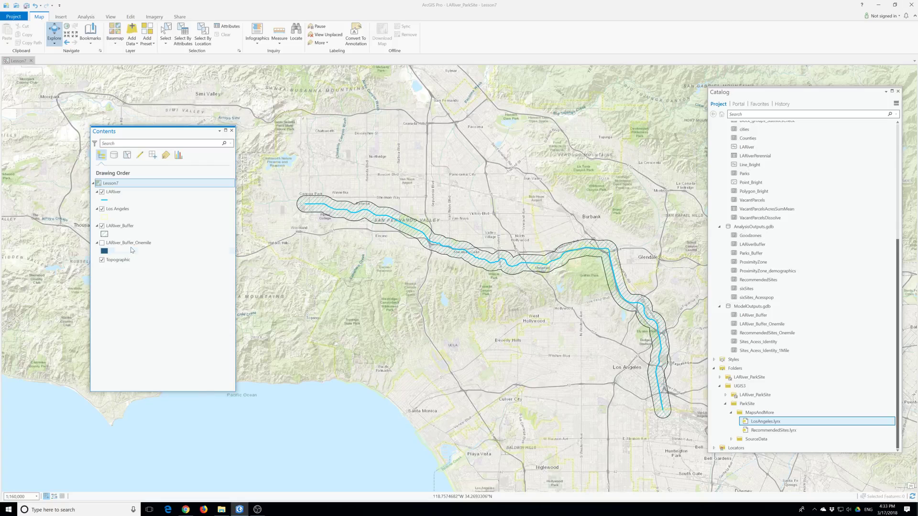
pyautogui.rightClick(131, 244)
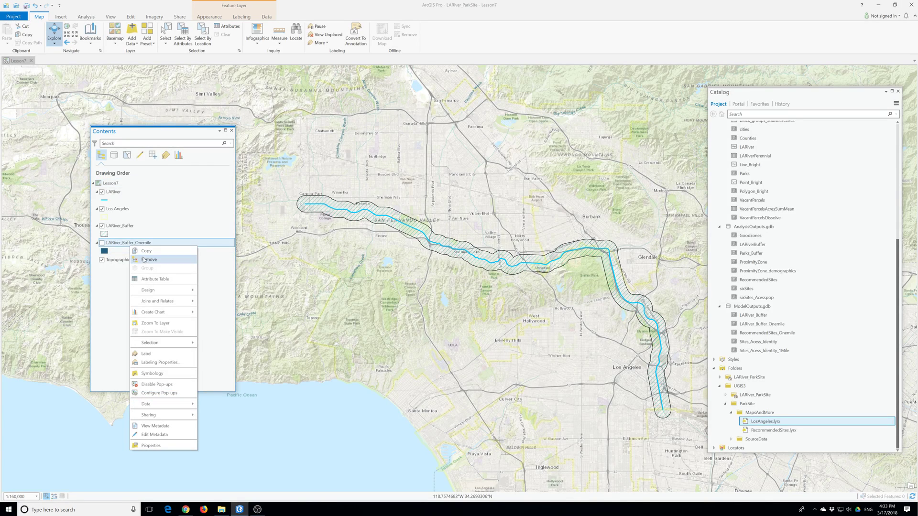
pyautogui.click(147, 260)
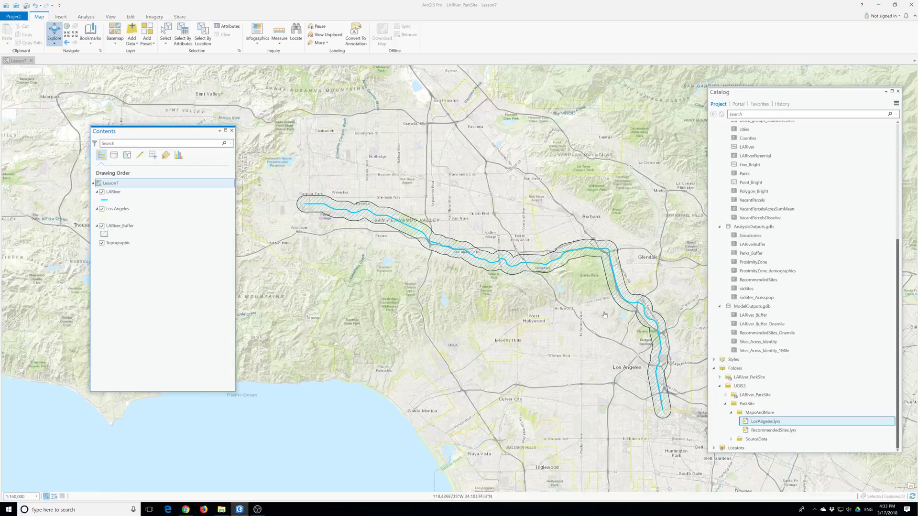
# - Open the ParkSuitabilityAnalysis model from the LARiver_ParkSite toolbox, check its parameters and output names, and close it
pyautogui.scroll(7, 815, 206)
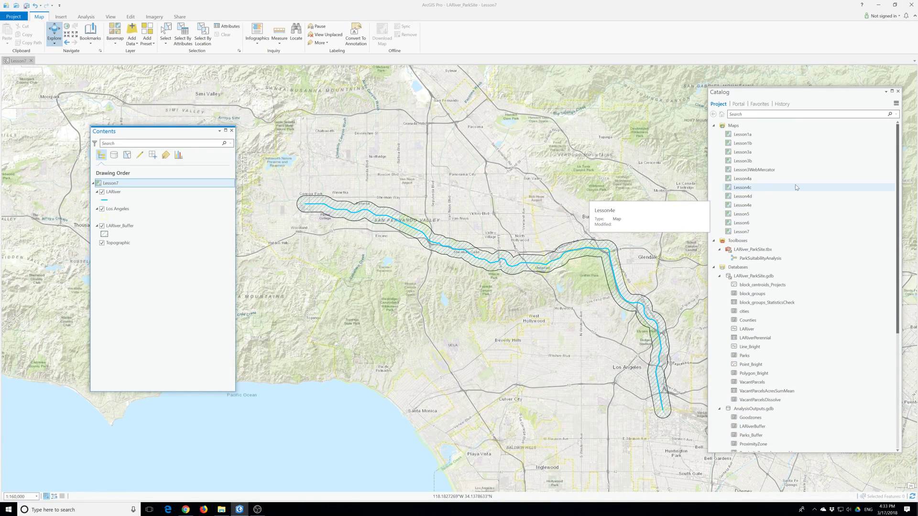
pyautogui.doubleClick(760, 258)
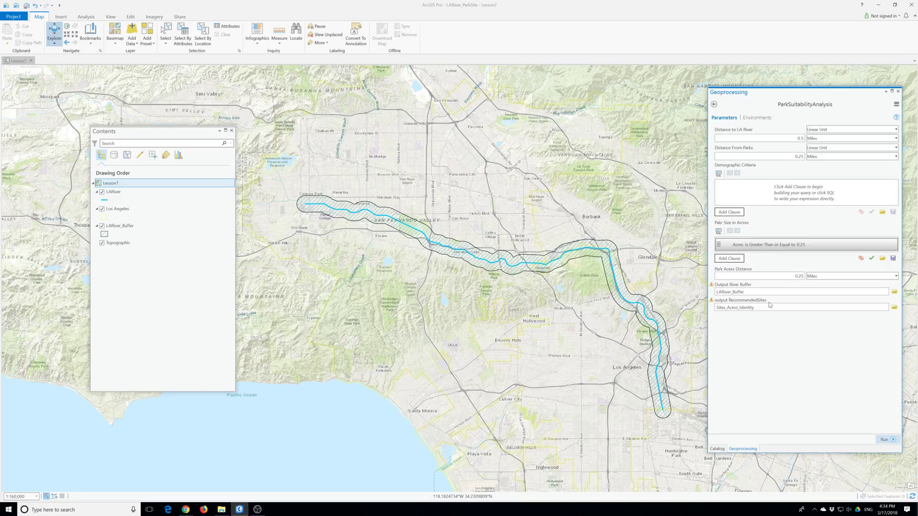
pyautogui.click(898, 92)
# - Add Sites_Acess_Identity from ModelOutputs.gdb to the Lesson7 map between the LARiver and Los Angeles layers
pyautogui.scroll(-7, 782, 344)
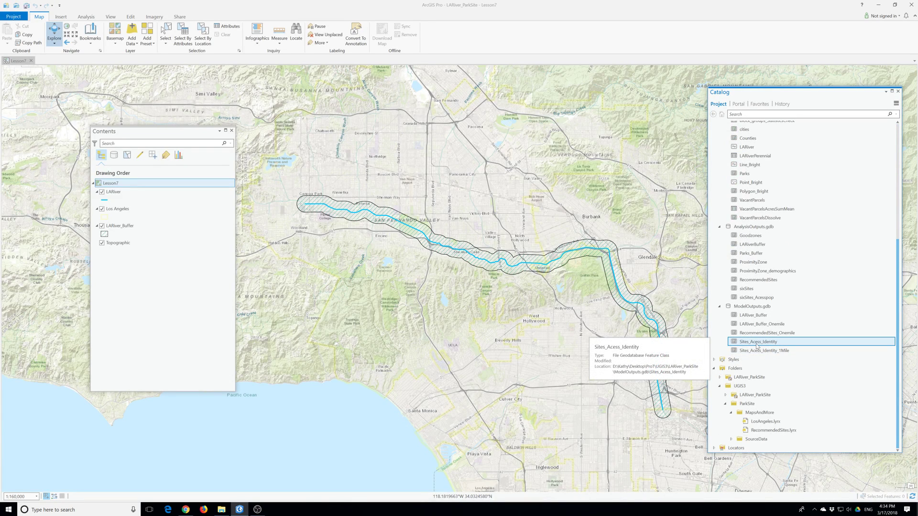
pyautogui.moveTo(759, 343); pyautogui.dragTo(130, 209)
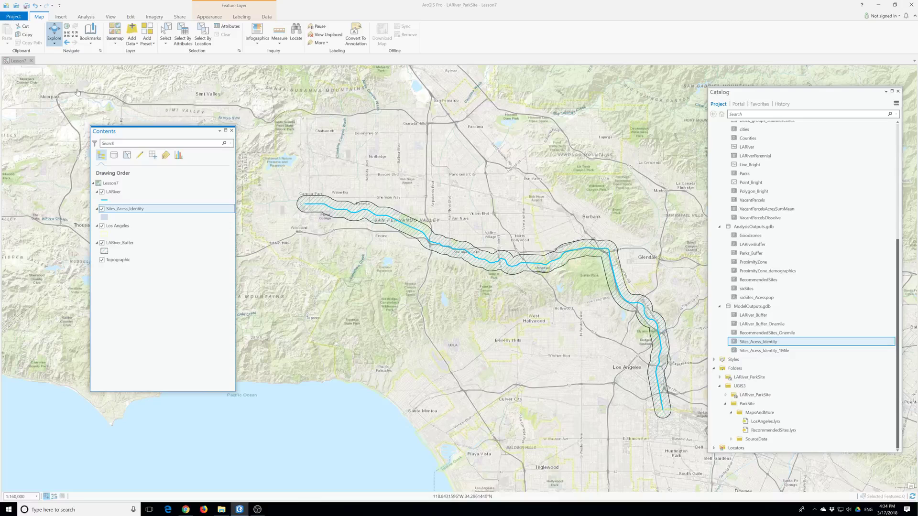
# - Examine the attribute table and the polygon symbol properties of the Sites_Acess_Identity layer, closing both
pyautogui.rightClick(118, 214)
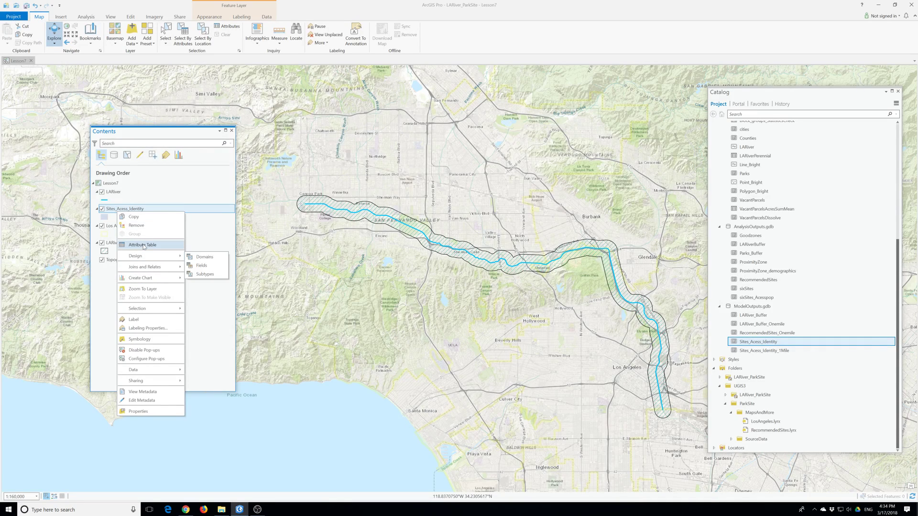
pyautogui.click(143, 246)
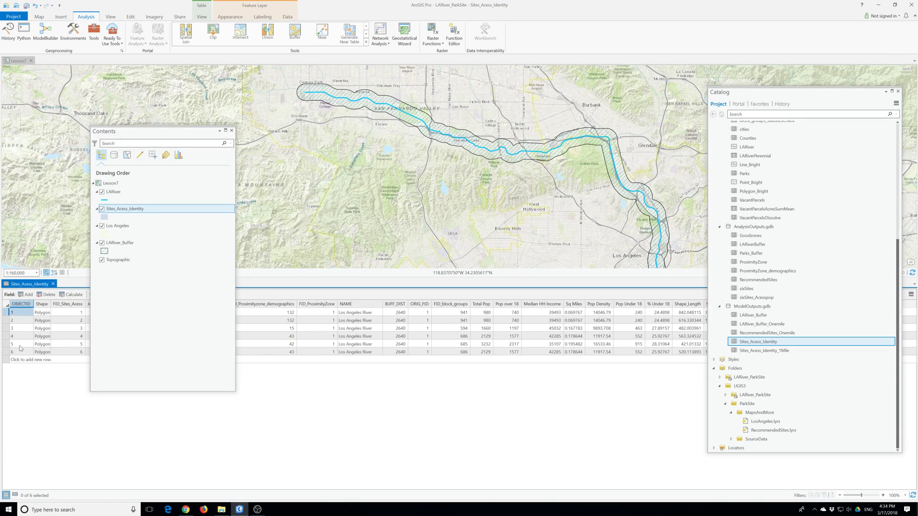
pyautogui.click(53, 284)
pyautogui.click(127, 209)
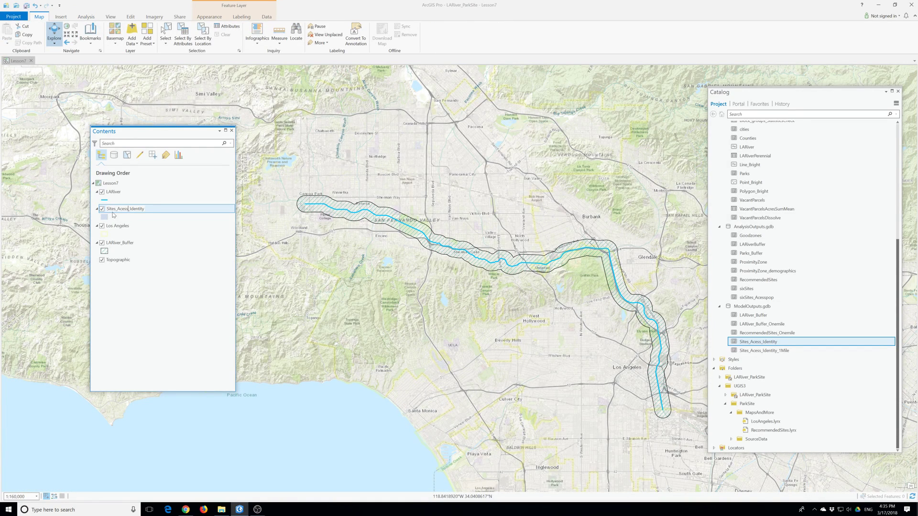
pyautogui.click(106, 217)
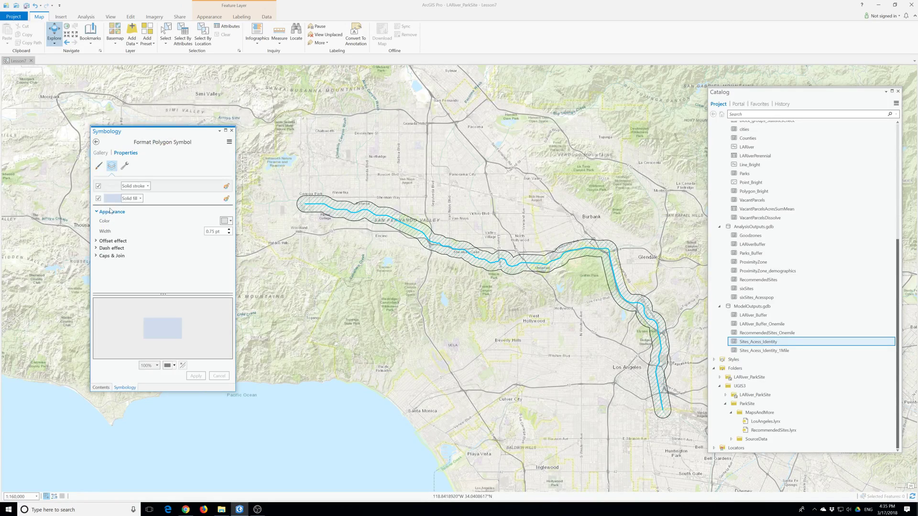
pyautogui.click(232, 131)
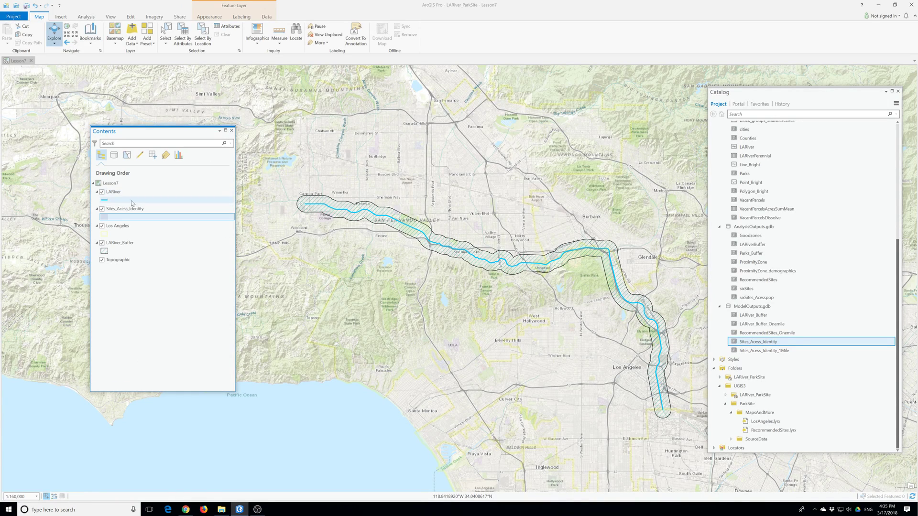
# - Replace the Sites_Acess_Identity layer with RecommendedSites from AnalysisOutputs.gdb, placed below LARiver, and open its attribute table
pyautogui.rightClick(115, 210)
pyautogui.click(134, 222)
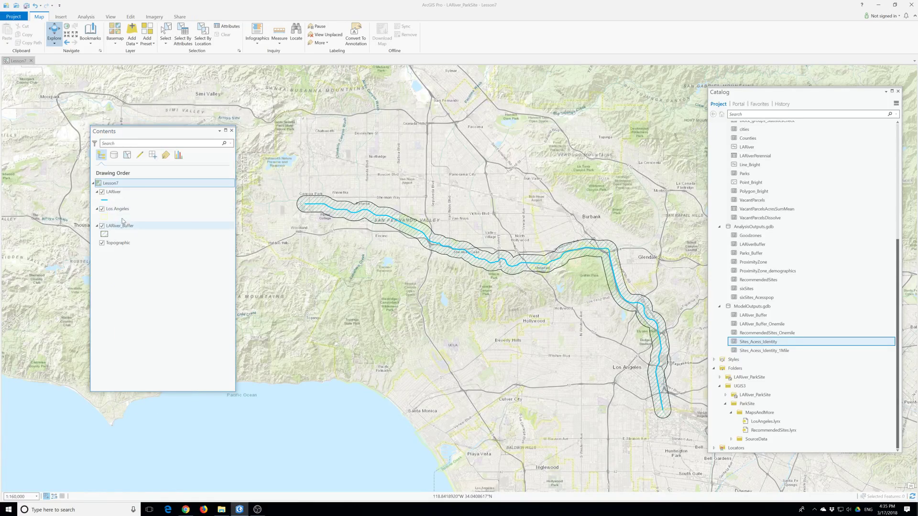
pyautogui.moveTo(758, 279); pyautogui.dragTo(134, 203)
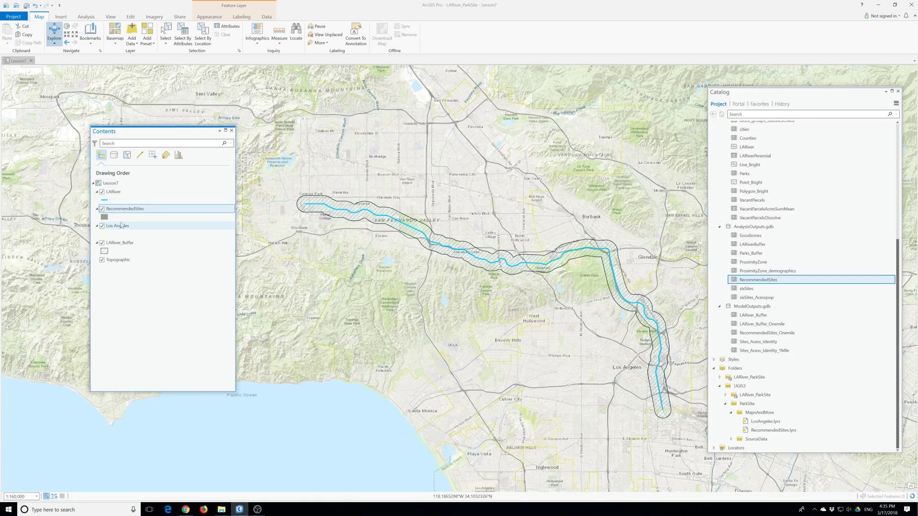
pyautogui.rightClick(115, 210)
pyautogui.click(139, 243)
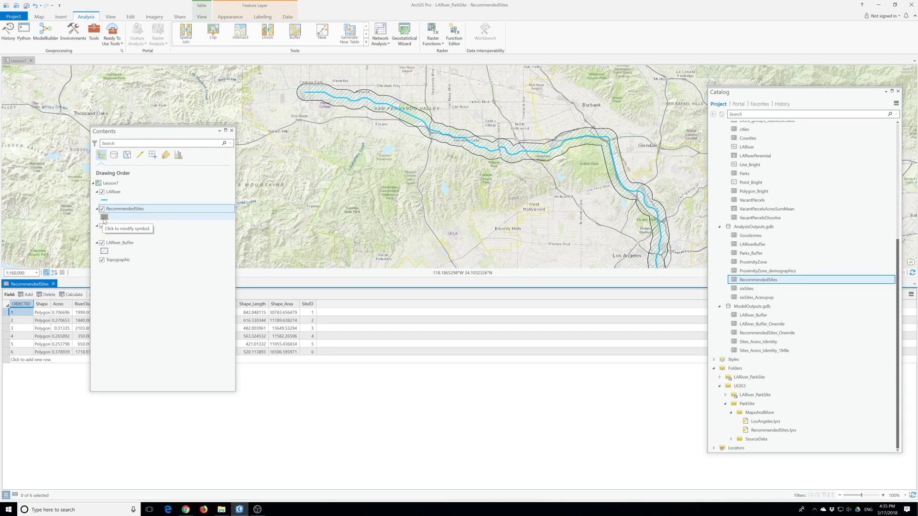
pyautogui.click(104, 217)
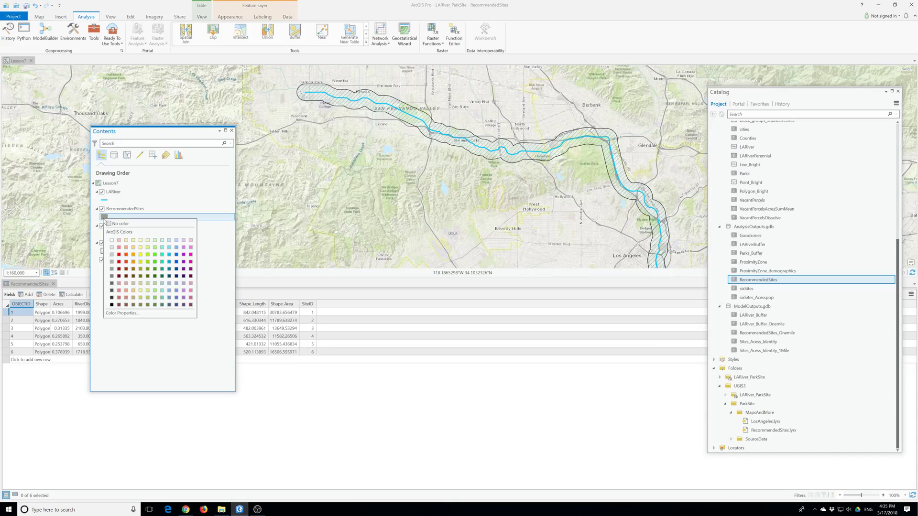
pyautogui.click(104, 217)
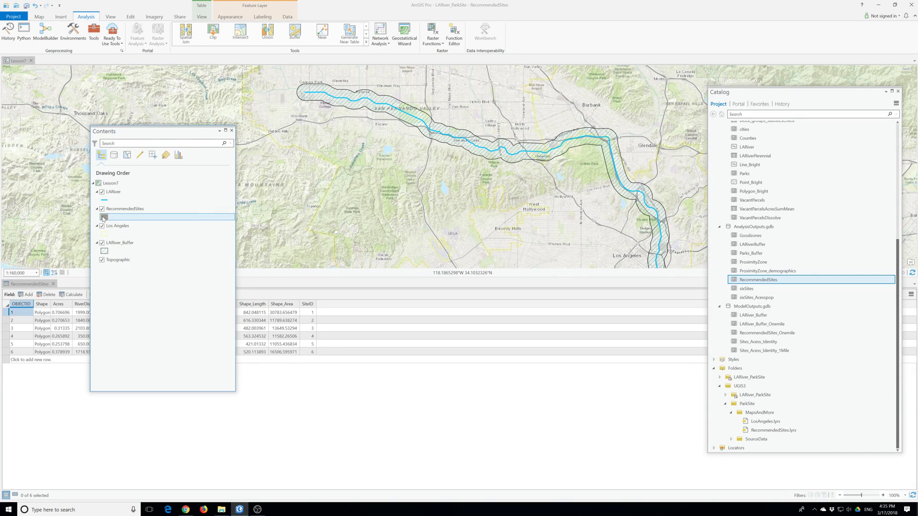
pyautogui.click(102, 153)
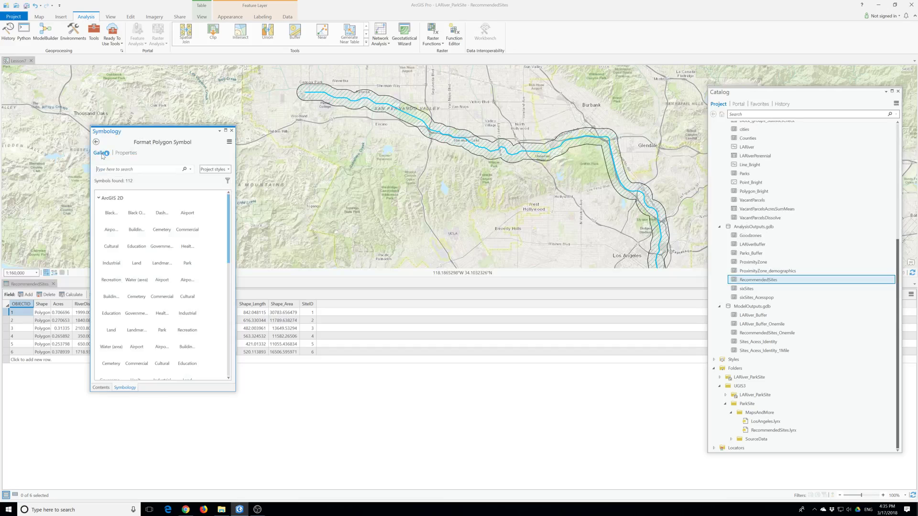
pyautogui.click(231, 130)
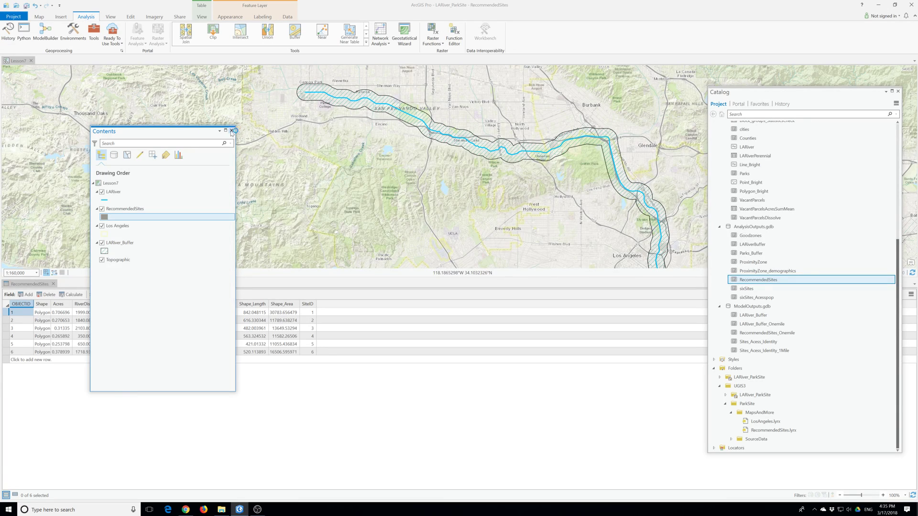
# - Add a marker layer to the structure of the RecommendedSites polygon symbol
pyautogui.rightClick(122, 209)
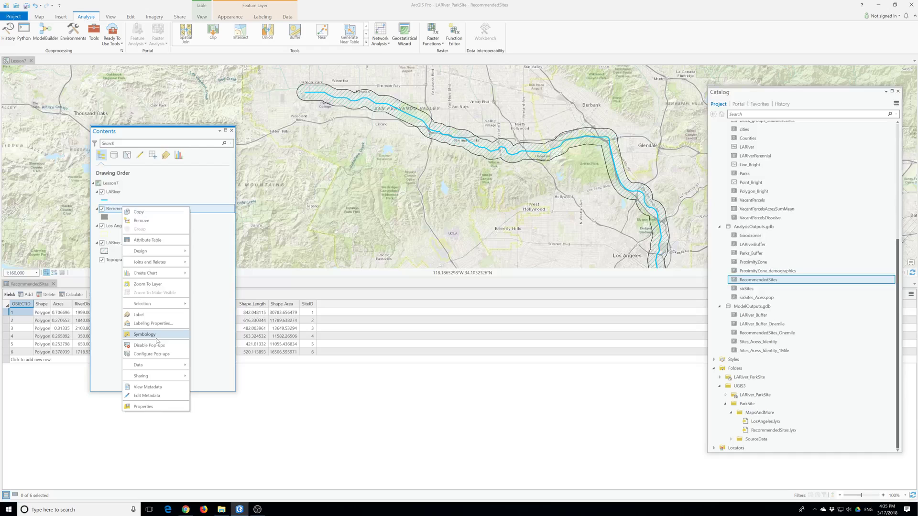
pyautogui.click(156, 338)
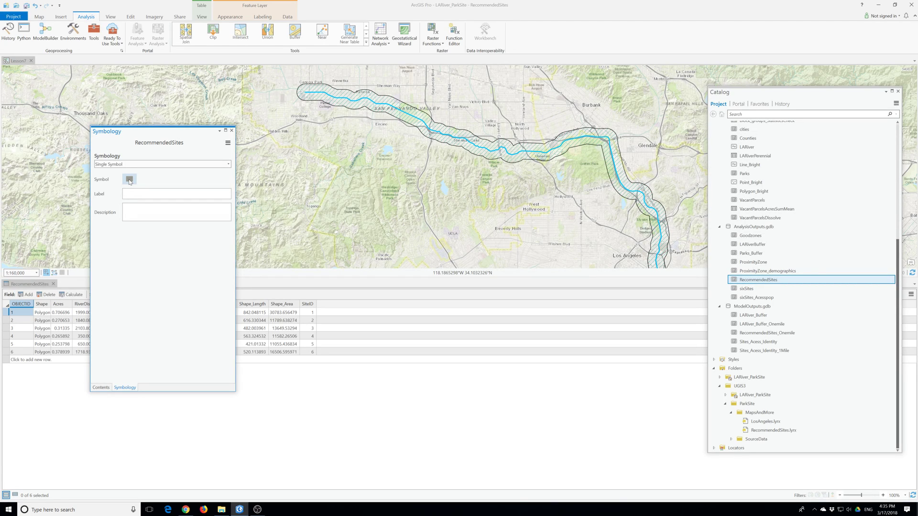
pyautogui.click(129, 180)
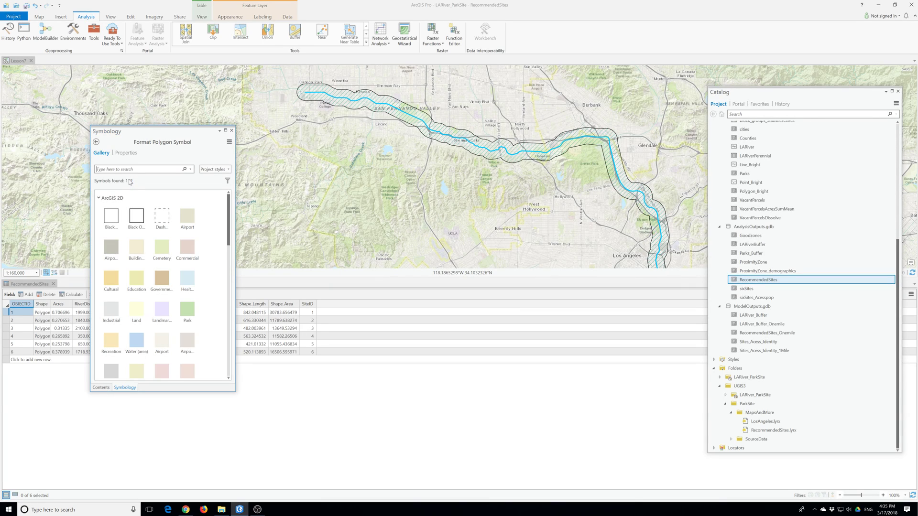
pyautogui.click(126, 153)
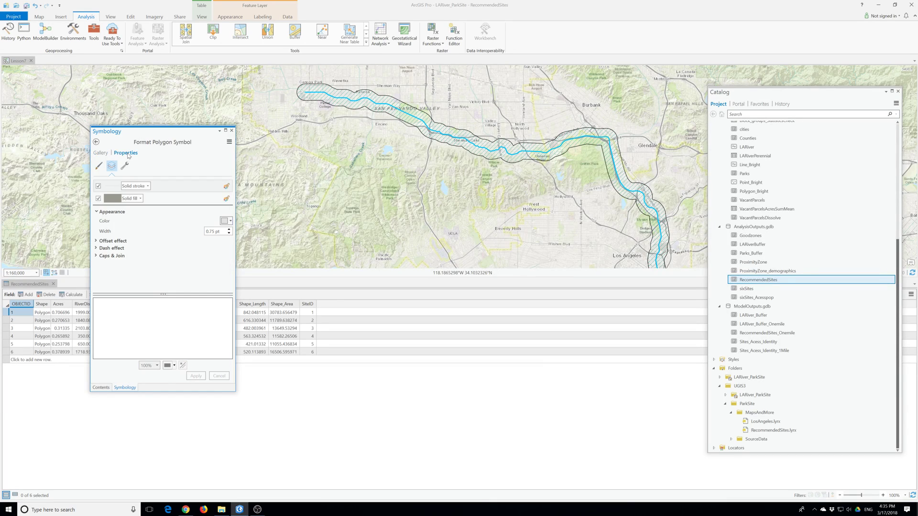
pyautogui.click(124, 166)
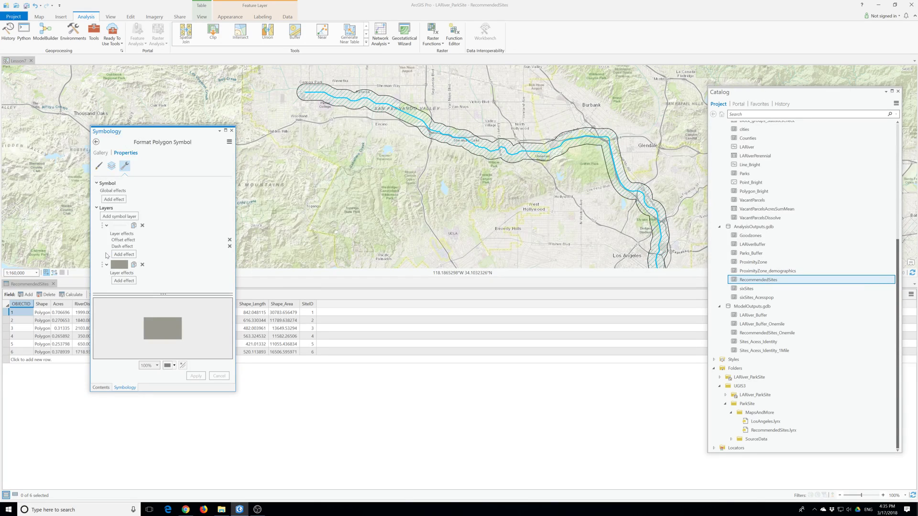
pyautogui.click(119, 217)
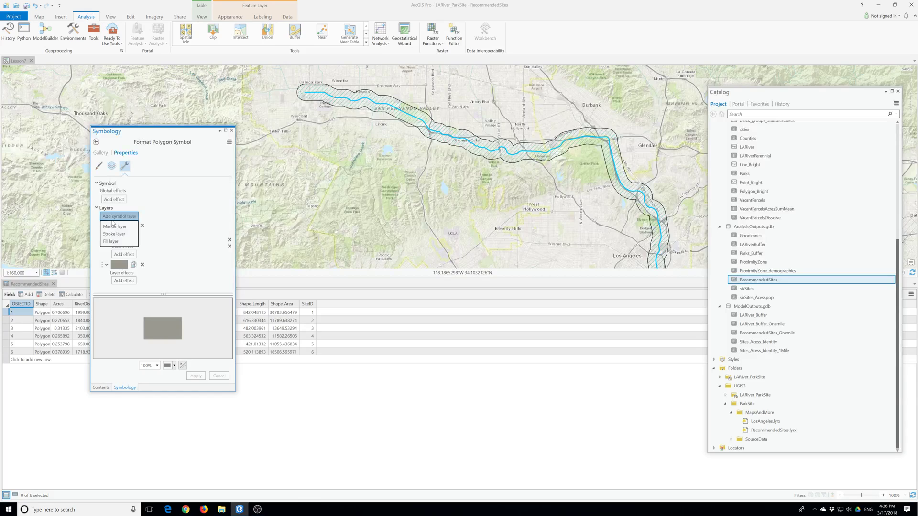
pyautogui.click(114, 226)
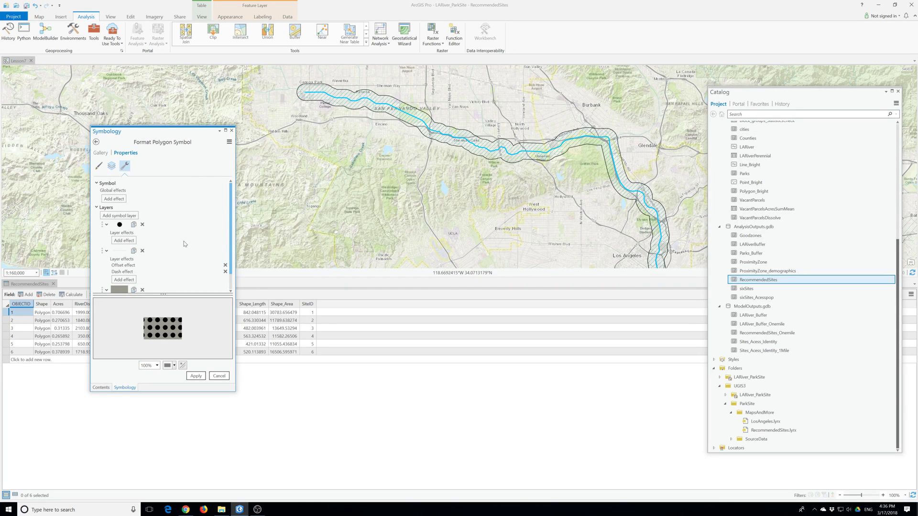
# - Enlarge the symbol settings pane and add two more marker layers to the RecommendedSites symbol
pyautogui.scroll(-1, 184, 244)
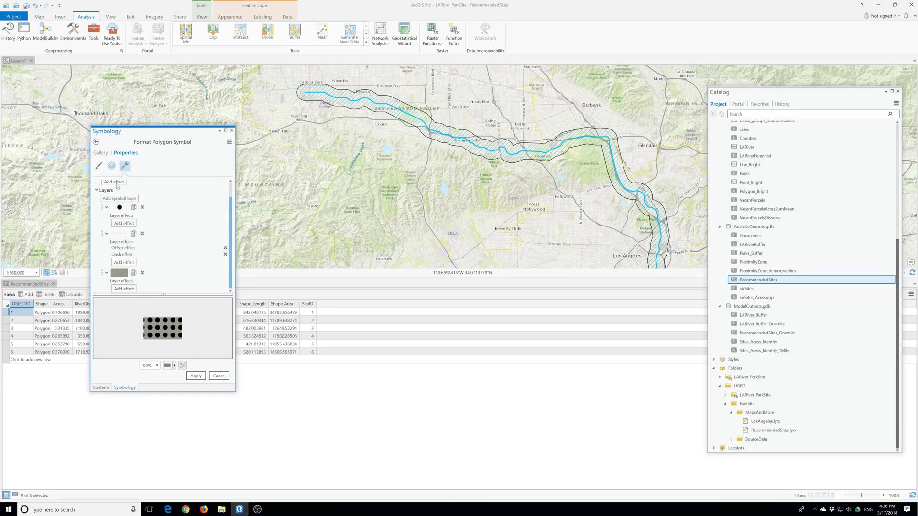
pyautogui.scroll(1, 118, 198)
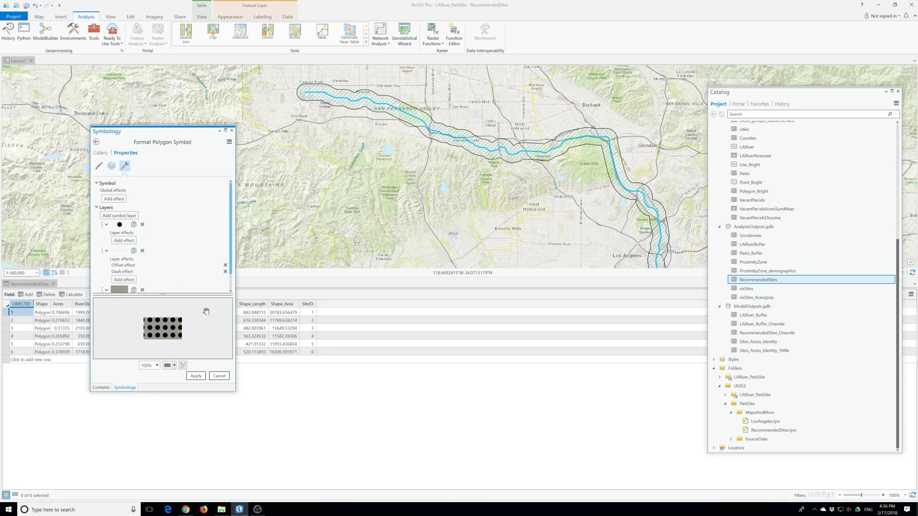
pyautogui.moveTo(235, 392); pyautogui.dragTo(252, 462)
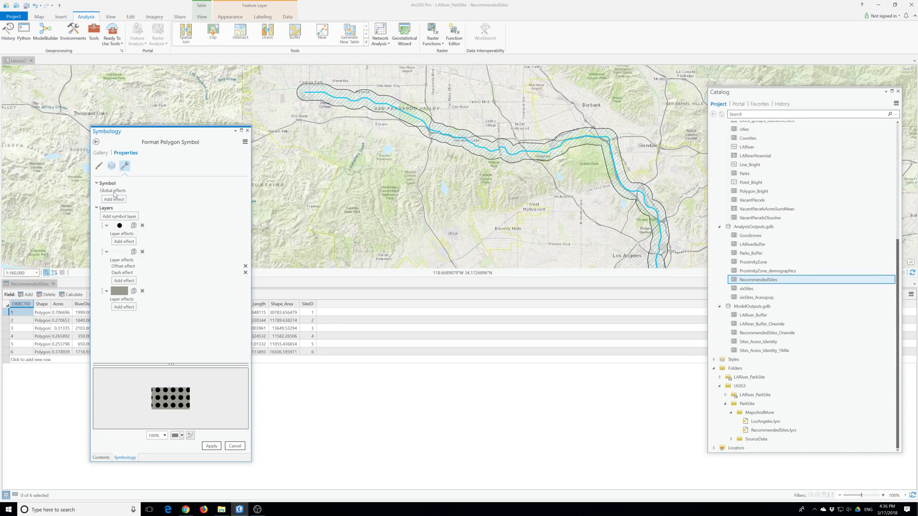
pyautogui.click(122, 220)
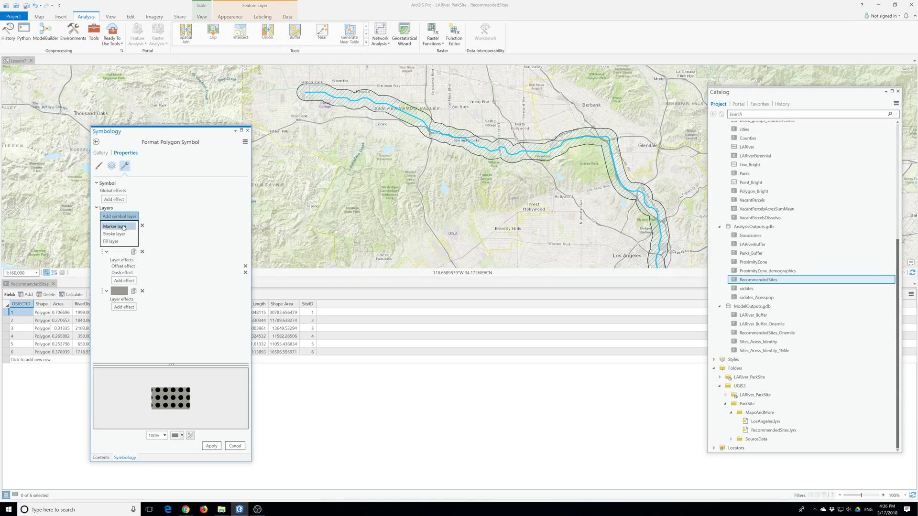
pyautogui.click(123, 228)
pyautogui.click(119, 216)
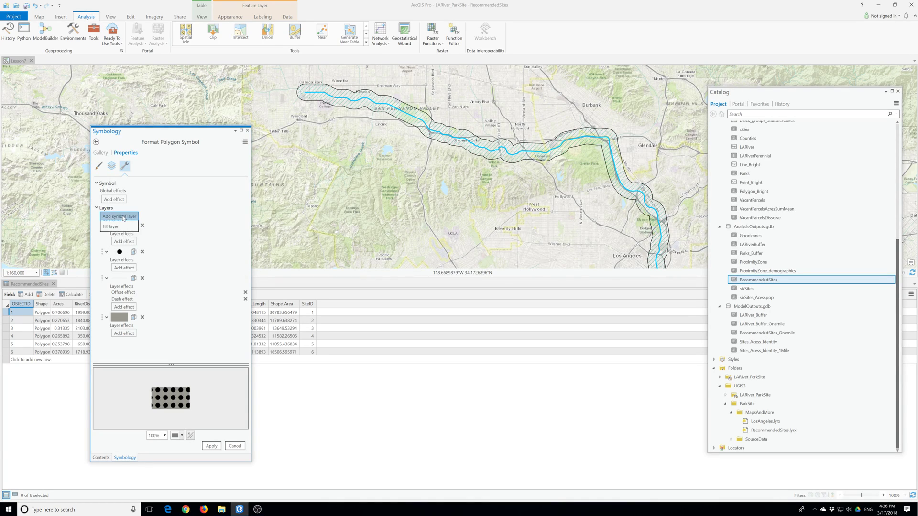
pyautogui.click(123, 227)
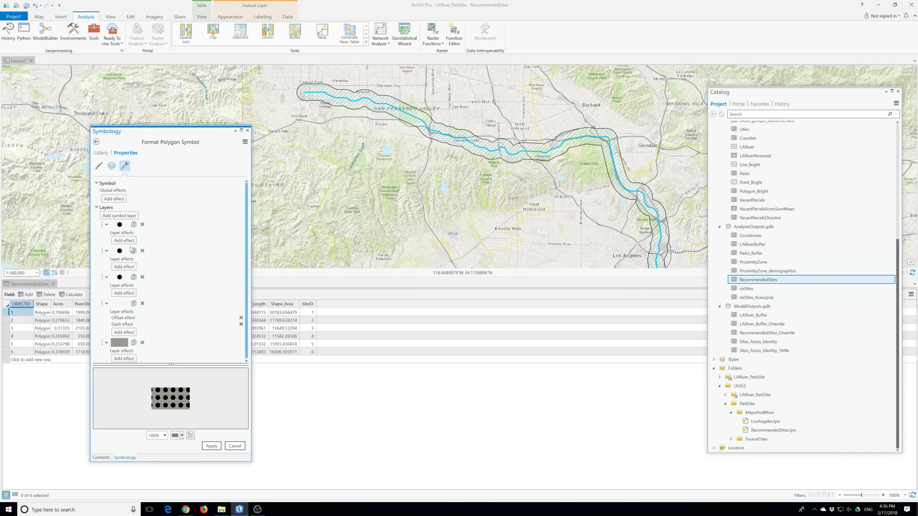
# - Delete the stroke layer, two extra marker layers and the fill layer from the RecommendedSites symbol, and apply the single-marker symbol
pyautogui.scroll(-1, 132, 250)
pyautogui.click(142, 302)
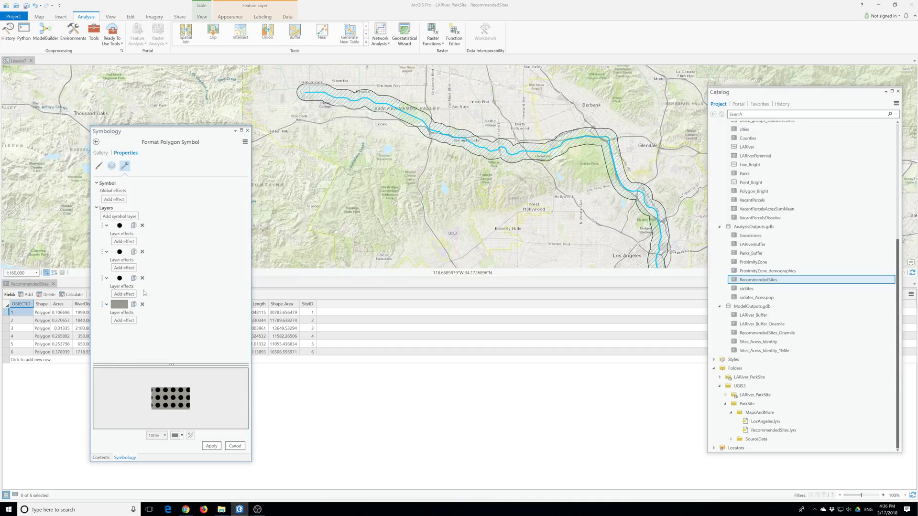
pyautogui.click(142, 277)
pyautogui.click(142, 251)
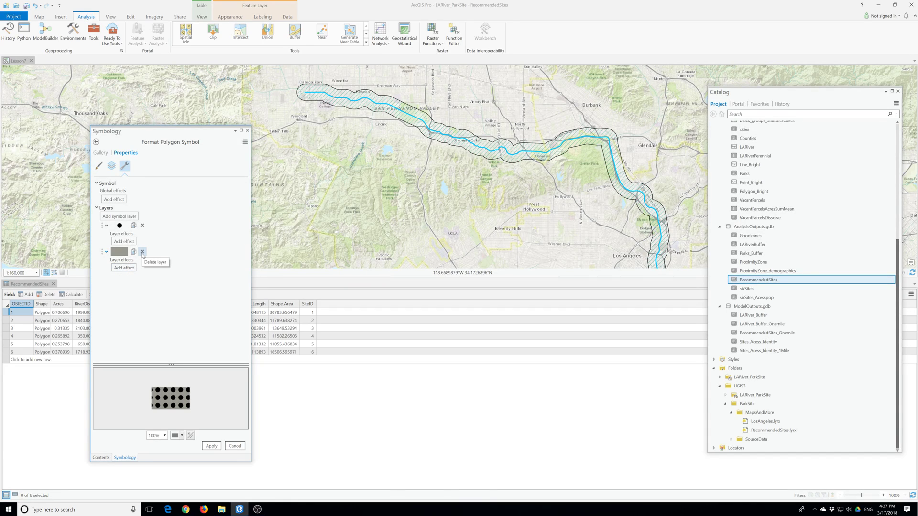
pyautogui.click(142, 252)
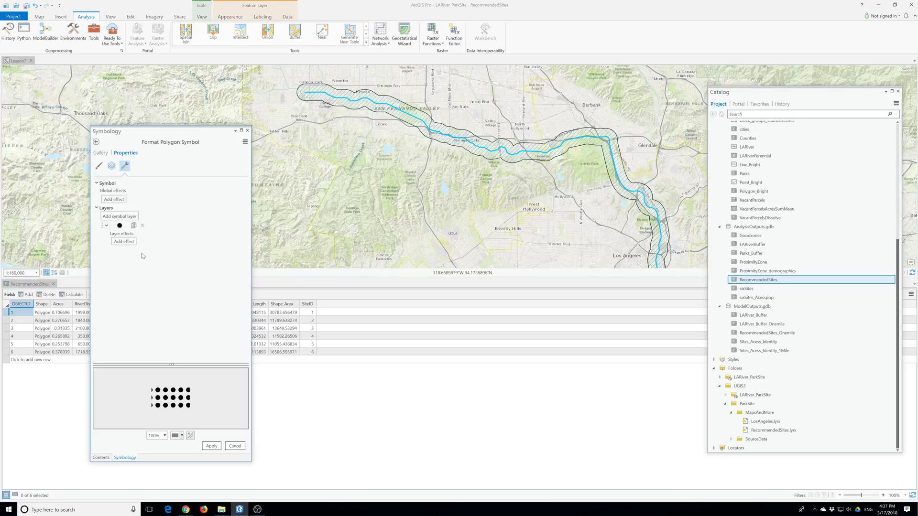
pyautogui.click(212, 446)
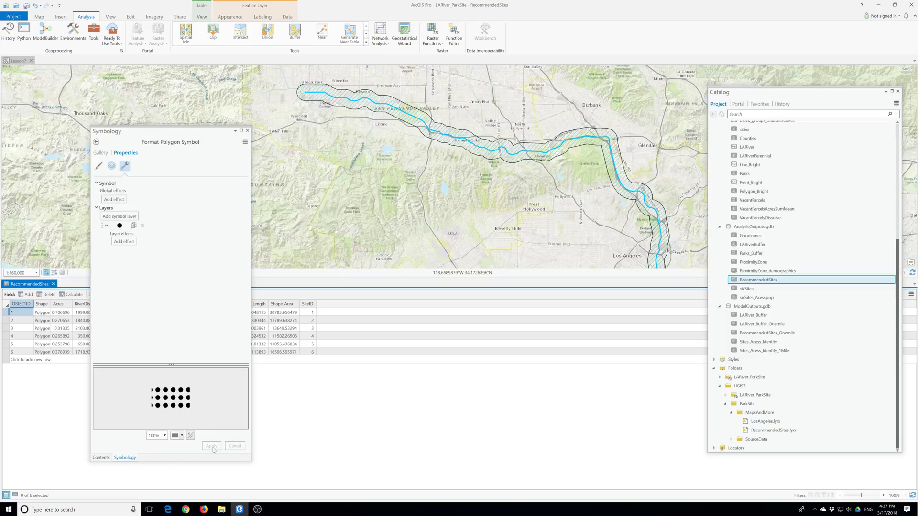
# - Review the RecommendedSites symbol's general appearance settings and preview, and open the shape marker's layer properties
pyautogui.click(99, 166)
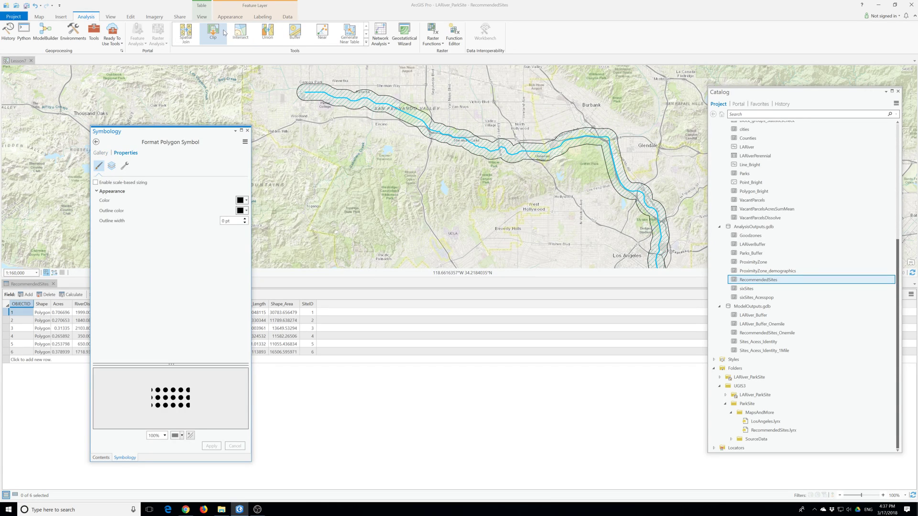
pyautogui.click(231, 17)
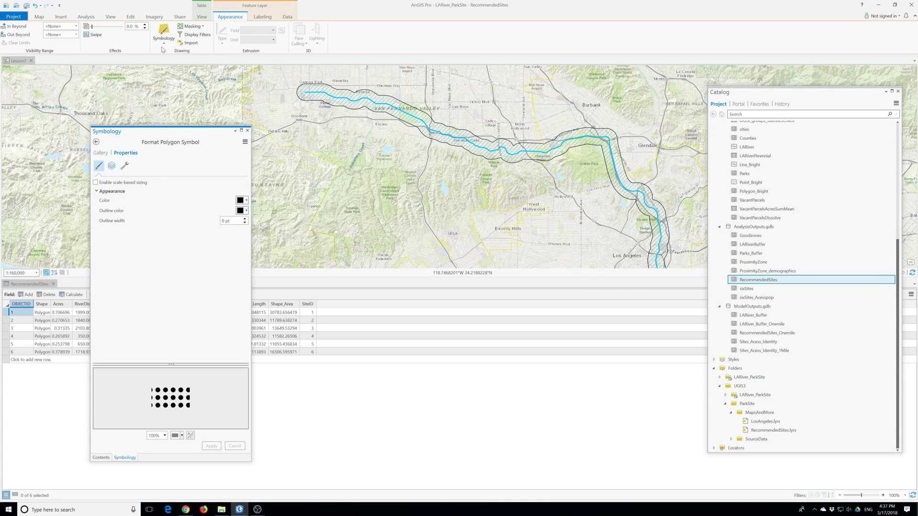
pyautogui.click(113, 191)
pyautogui.click(113, 191)
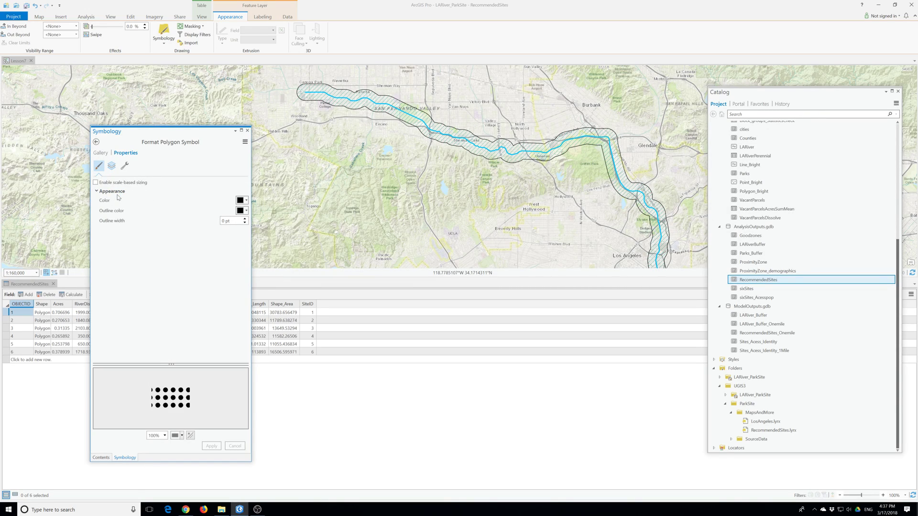
pyautogui.moveTo(191, 390); pyautogui.dragTo(181, 395)
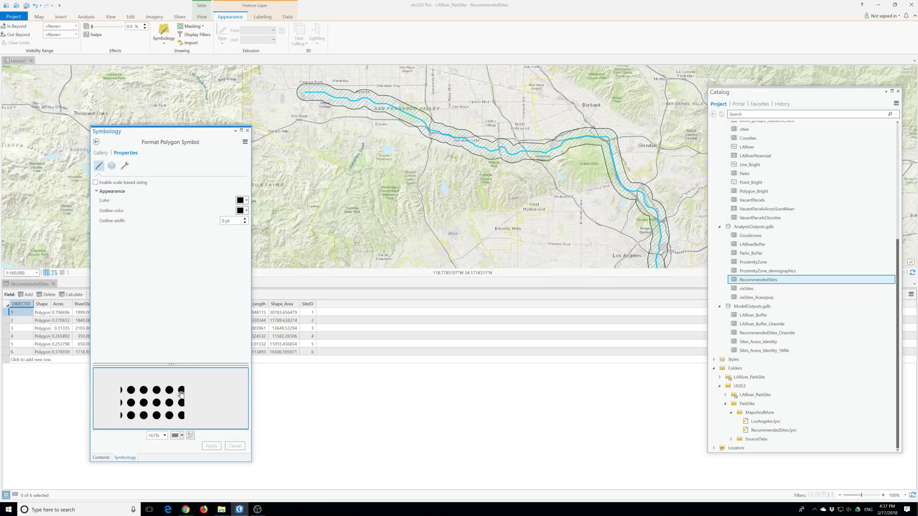
pyautogui.scroll(1, 178, 397)
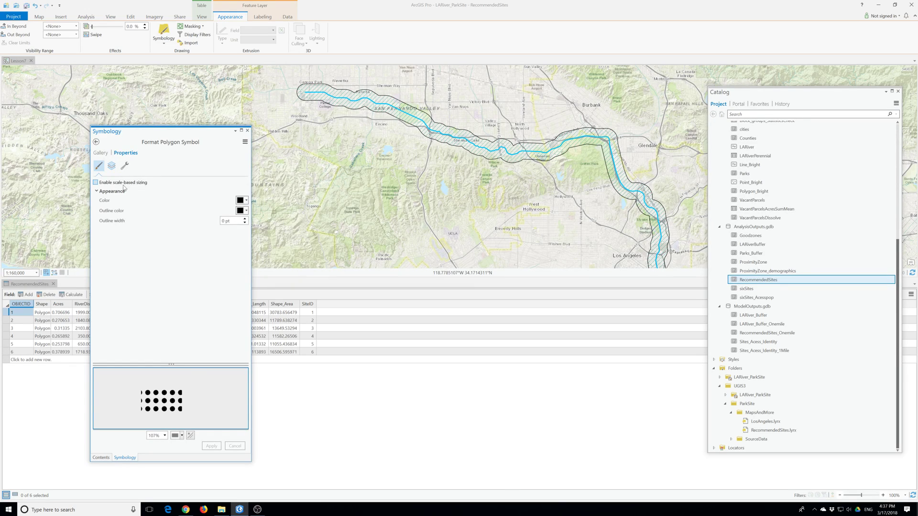
pyautogui.click(111, 165)
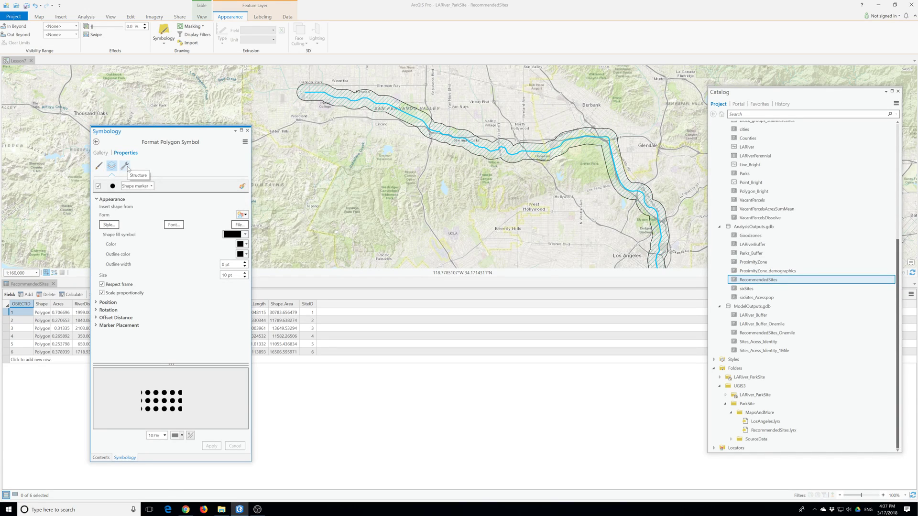
# - Review the RecommendedSites symbol's structure and the preset shapes and font characters available for its shape marker
pyautogui.click(125, 166)
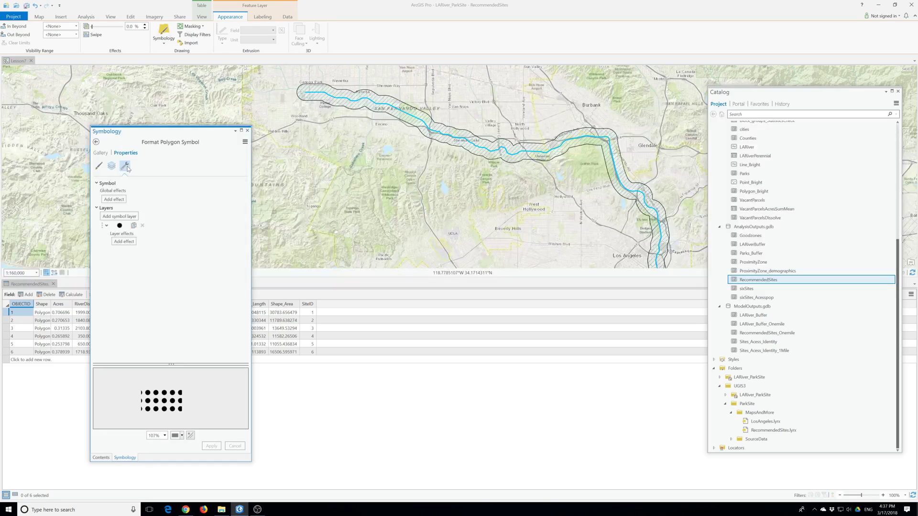
pyautogui.click(120, 226)
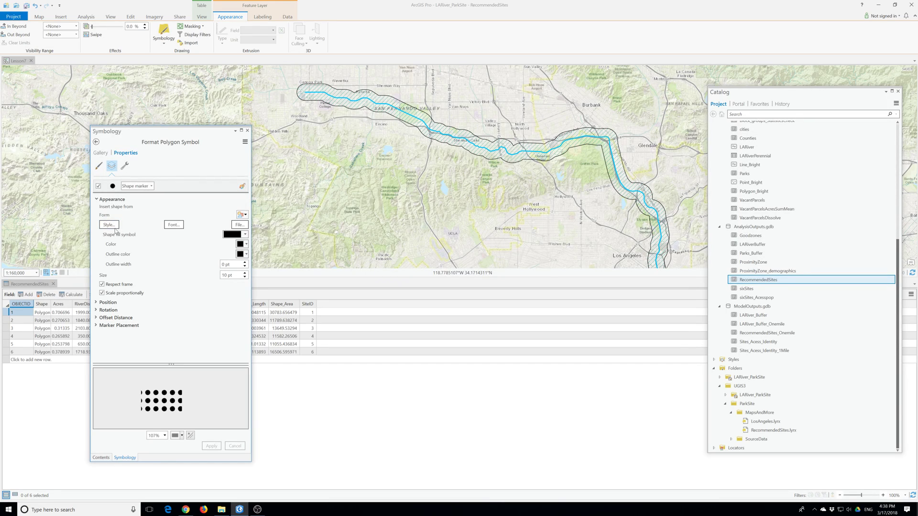
pyautogui.click(242, 214)
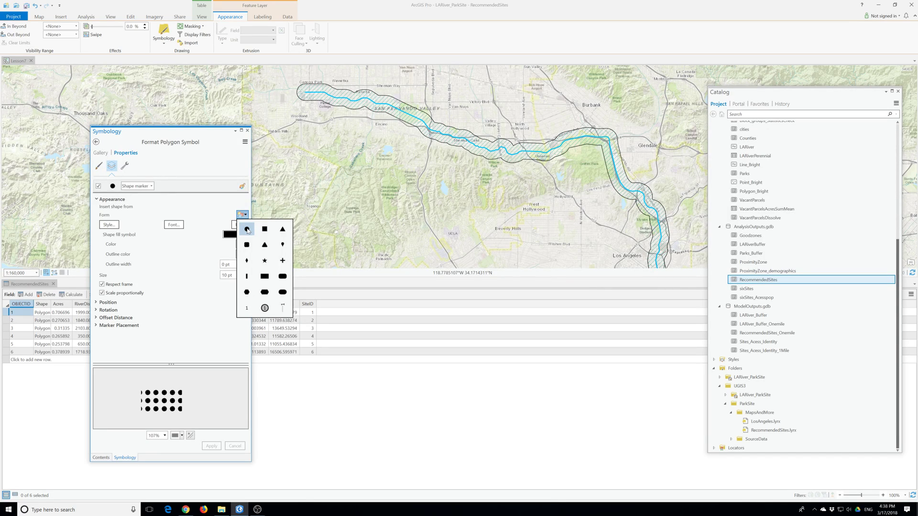
pyautogui.click(247, 231)
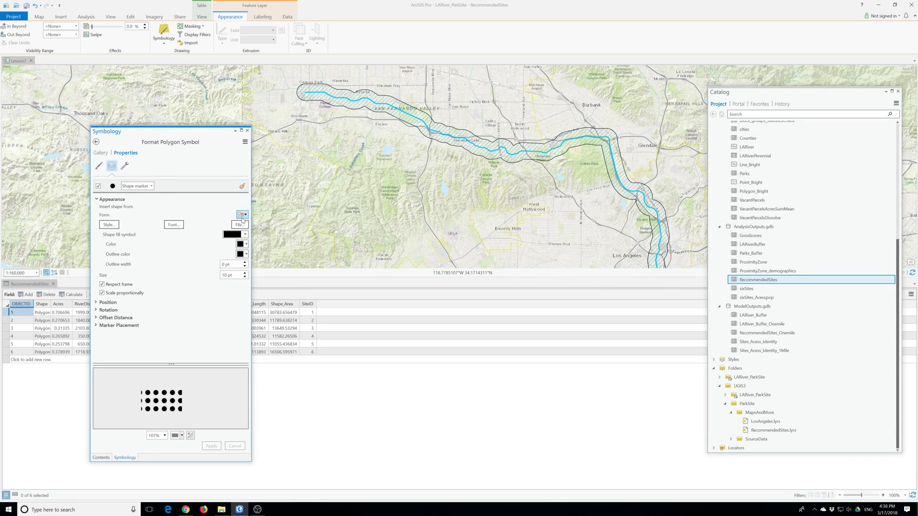
pyautogui.click(174, 225)
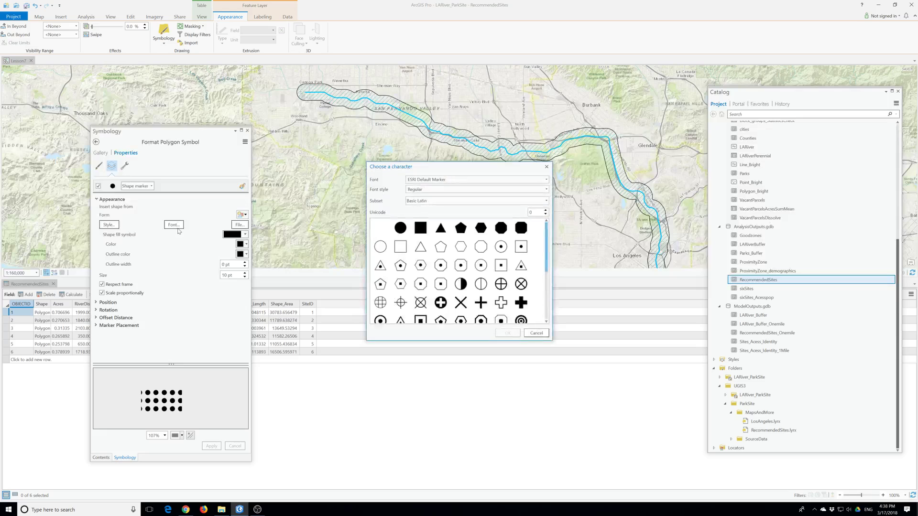
pyautogui.click(546, 167)
# - Replace the RecommendedSites marker shape with the Circle 3 style and set its point size to 6 pt
pyautogui.click(109, 224)
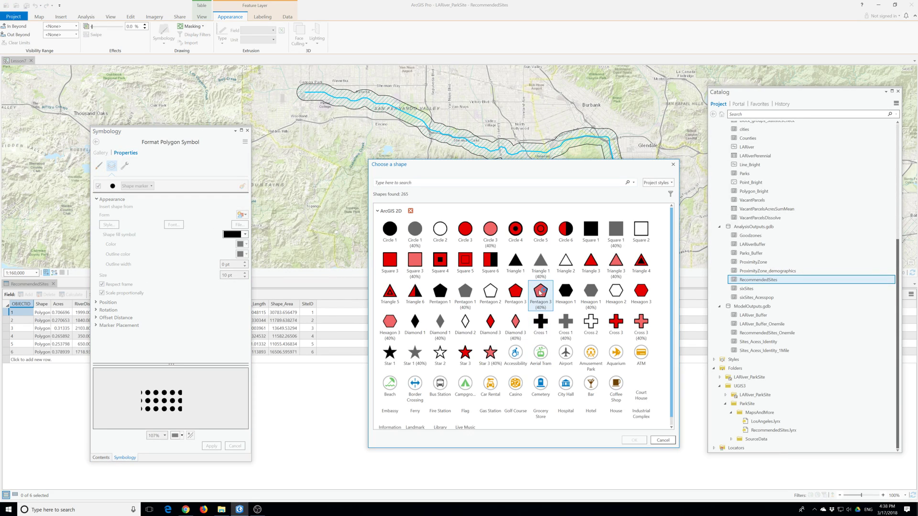
pyautogui.click(466, 231)
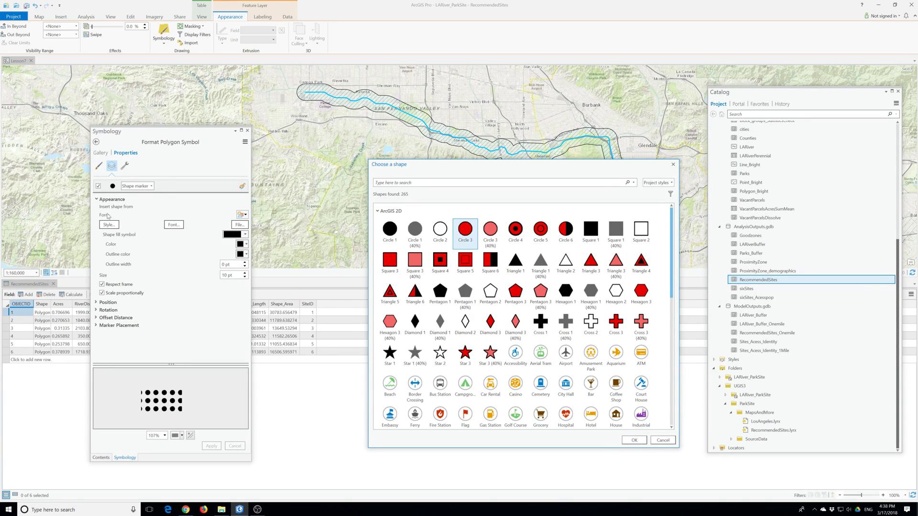
pyautogui.click(639, 441)
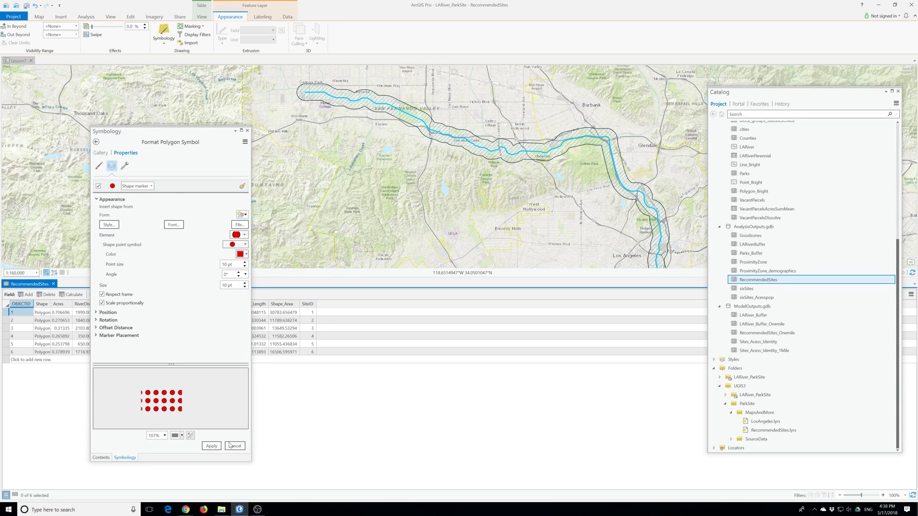
pyautogui.click(213, 447)
pyautogui.click(218, 274)
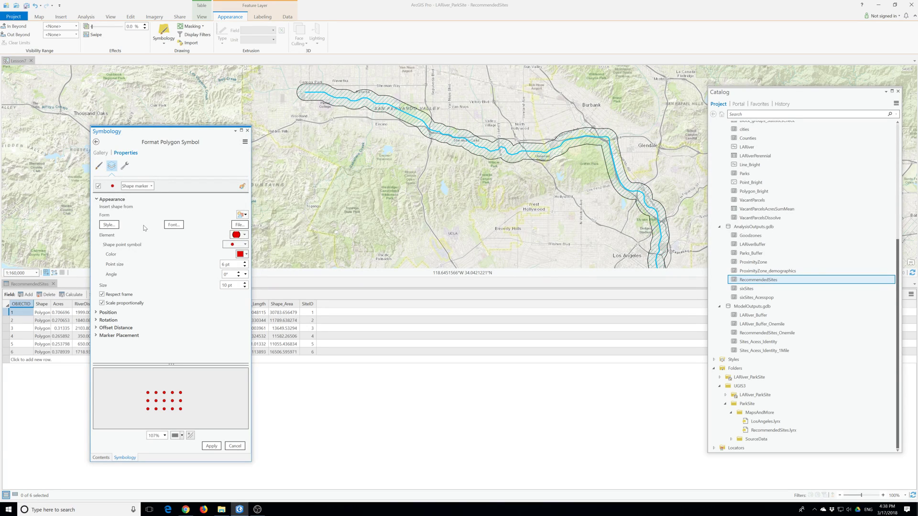
# - Set the RecommendedSites marker placement to At center and apply the symbol to the map
pyautogui.click(124, 336)
pyautogui.scroll(-4, 132, 327)
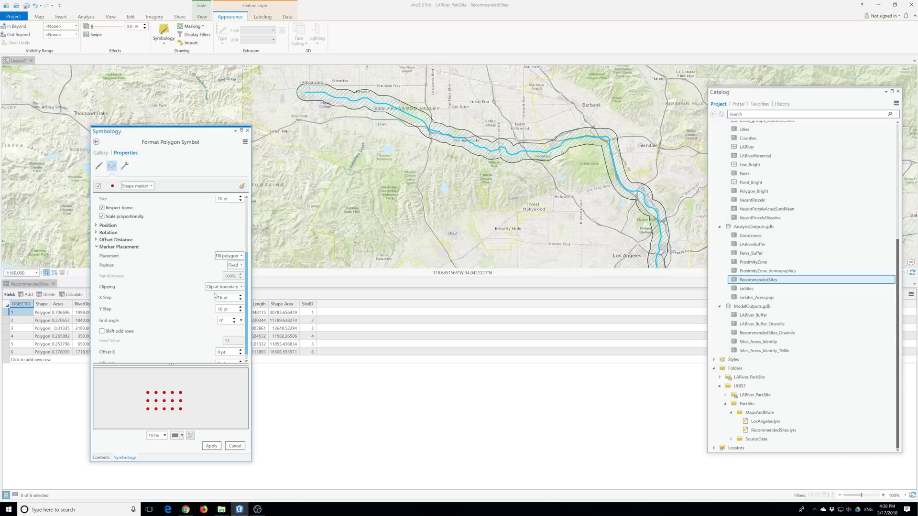
pyautogui.click(240, 256)
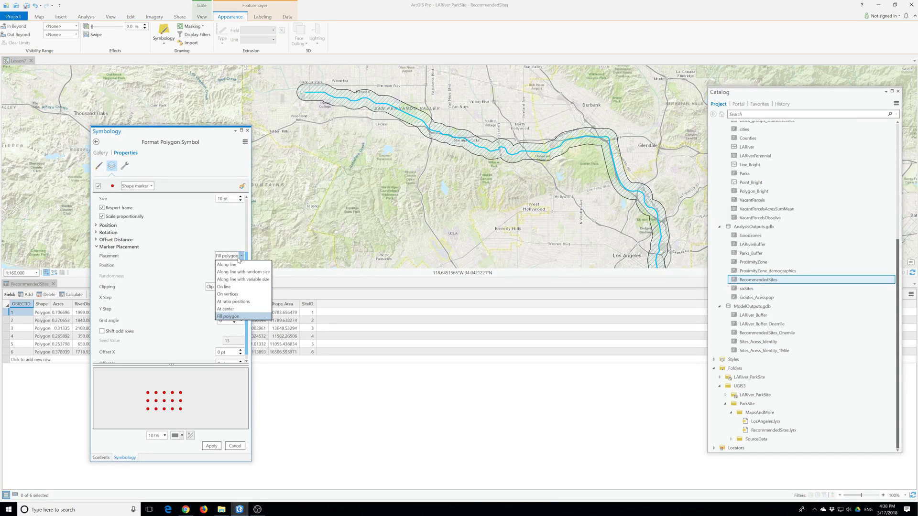
pyautogui.click(231, 309)
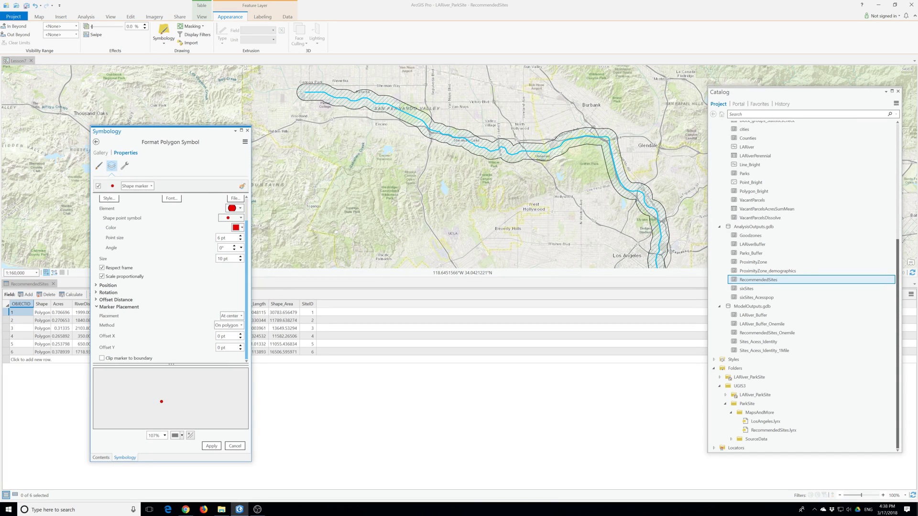
pyautogui.click(212, 447)
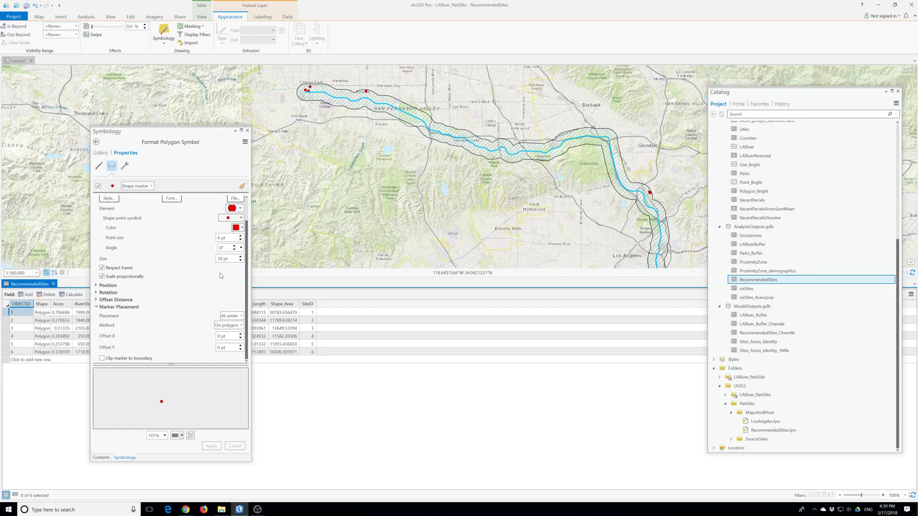
# - Review the shape marker's appearance and marker placement settings for the RecommendedSites symbol
pyautogui.scroll(2, 220, 275)
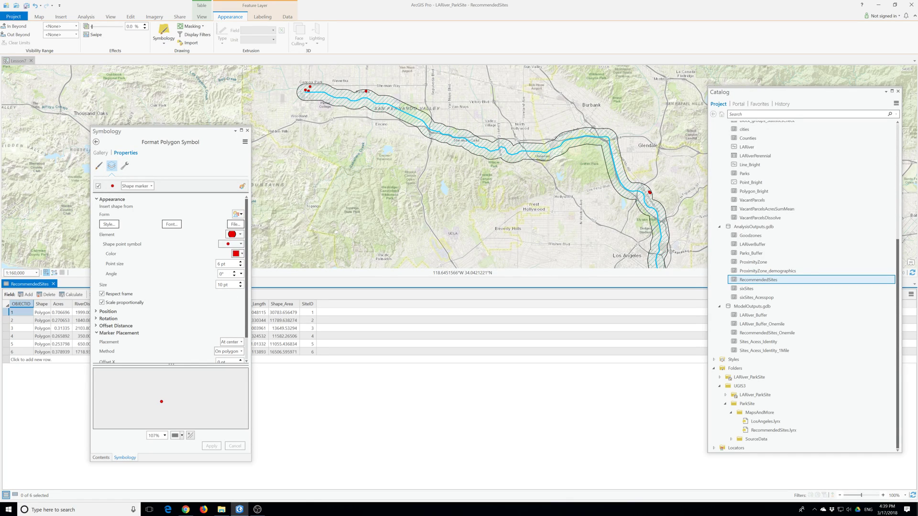
pyautogui.scroll(-2, 159, 282)
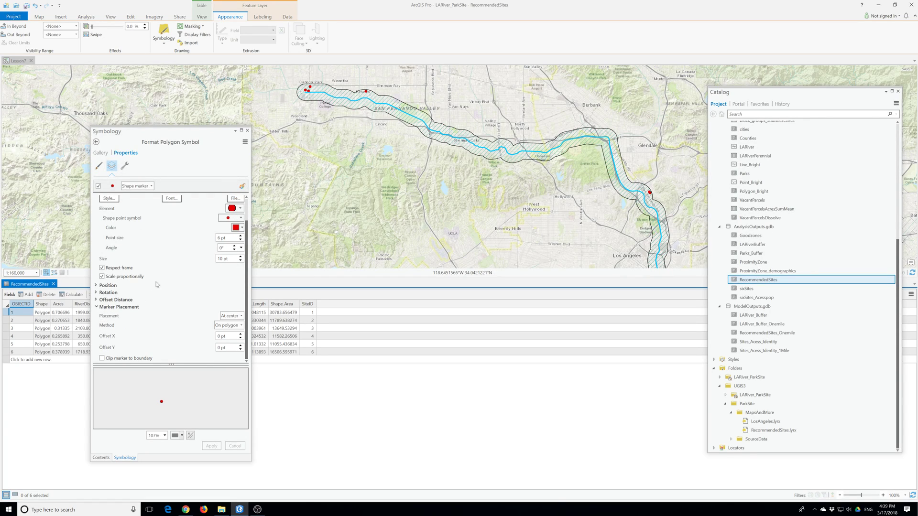
pyautogui.scroll(1, 154, 300)
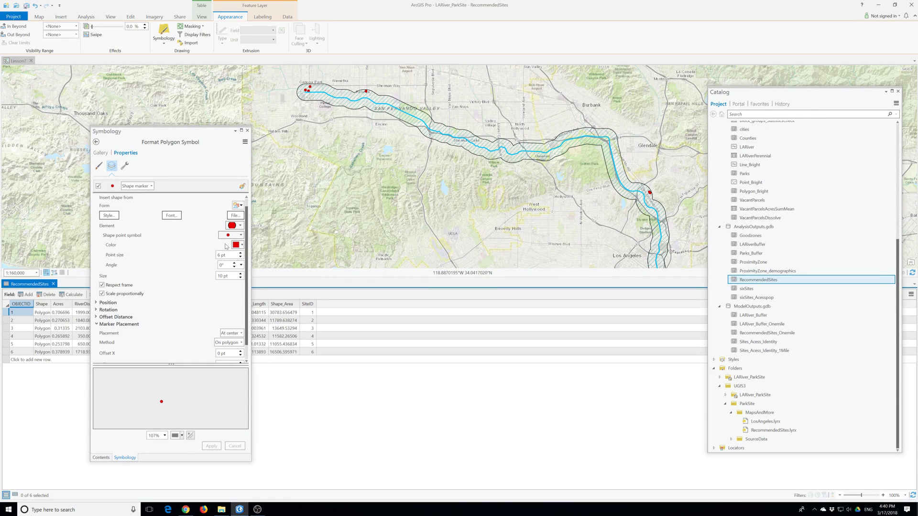
pyautogui.scroll(1, 144, 270)
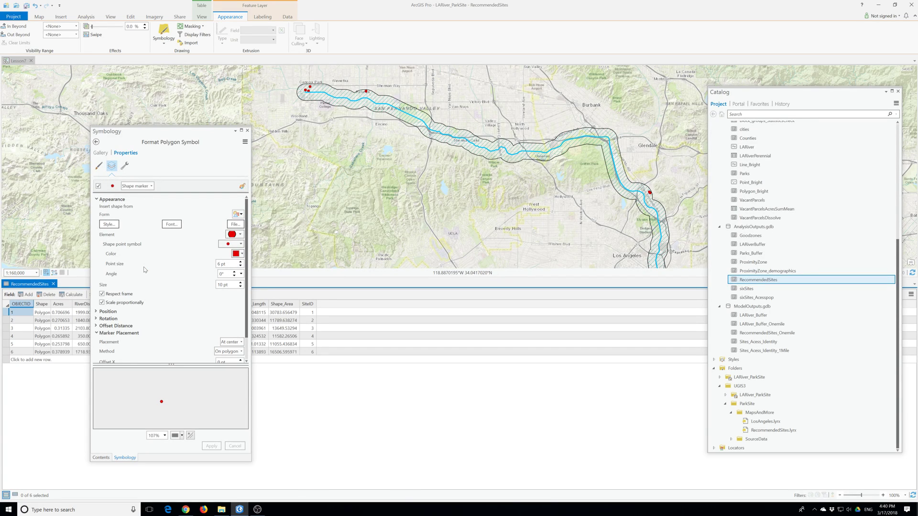
pyautogui.scroll(-3, 145, 270)
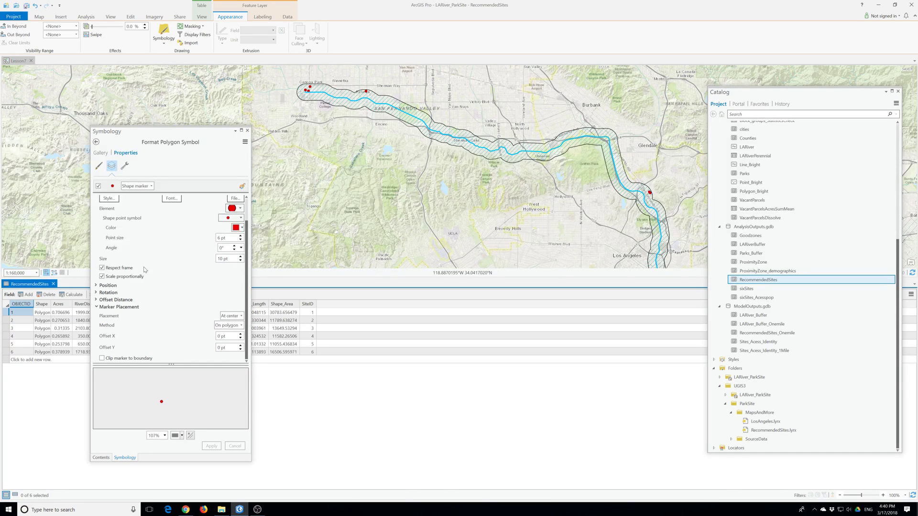
pyautogui.click(269, 352)
pyautogui.scroll(2, 189, 351)
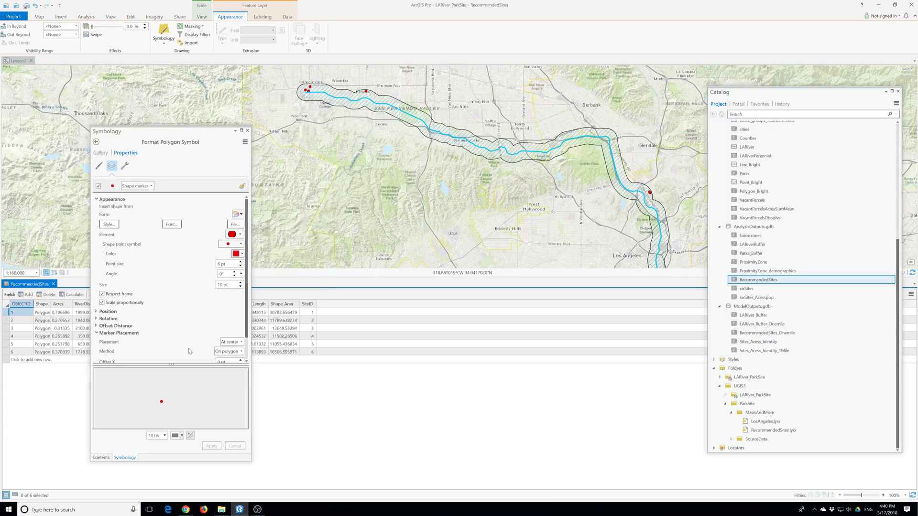
pyautogui.scroll(-1, 188, 351)
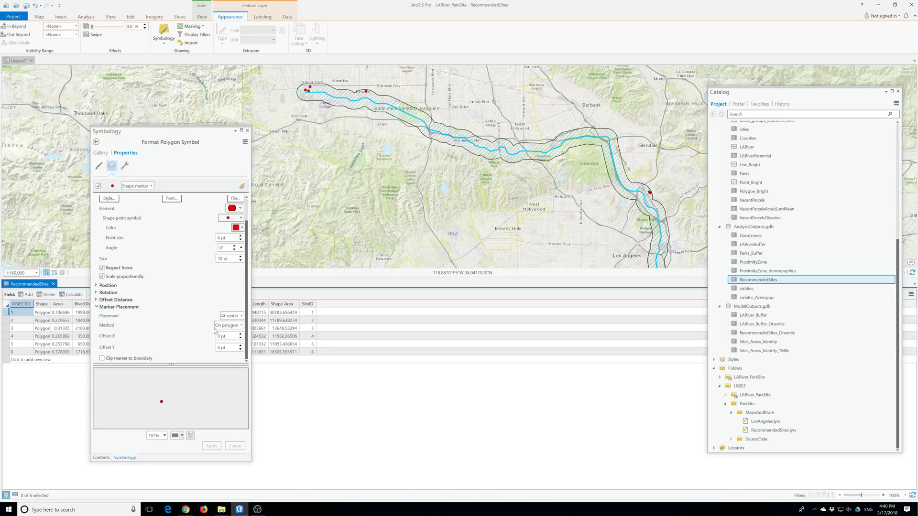
pyautogui.scroll(1, 221, 328)
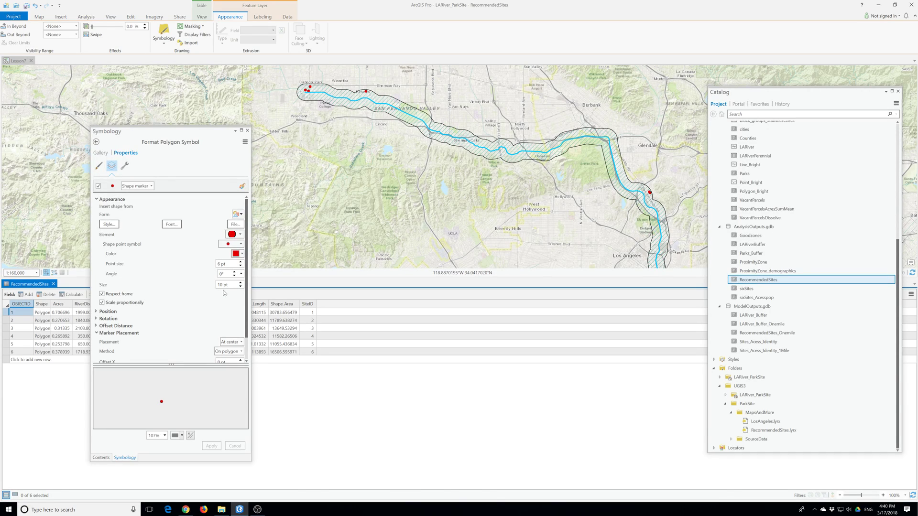
# - Close the symbol settings and the RecommendedSites attribute table
pyautogui.click(247, 131)
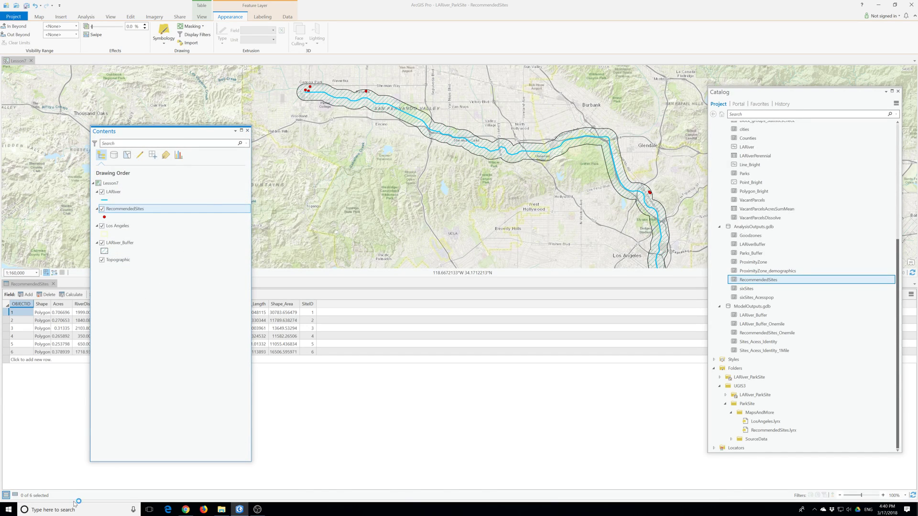
pyautogui.click(53, 284)
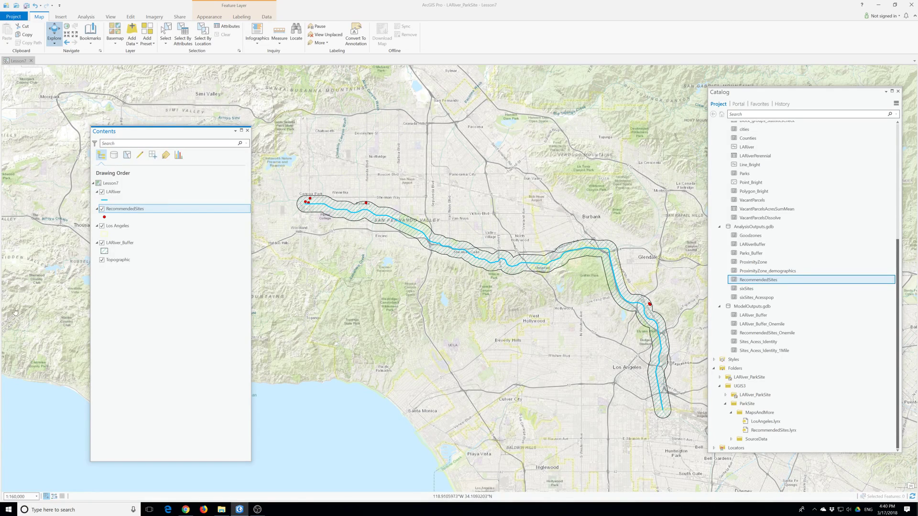
# - Set the label field of the RecommendedSites layer to SiteID
pyautogui.click(125, 209)
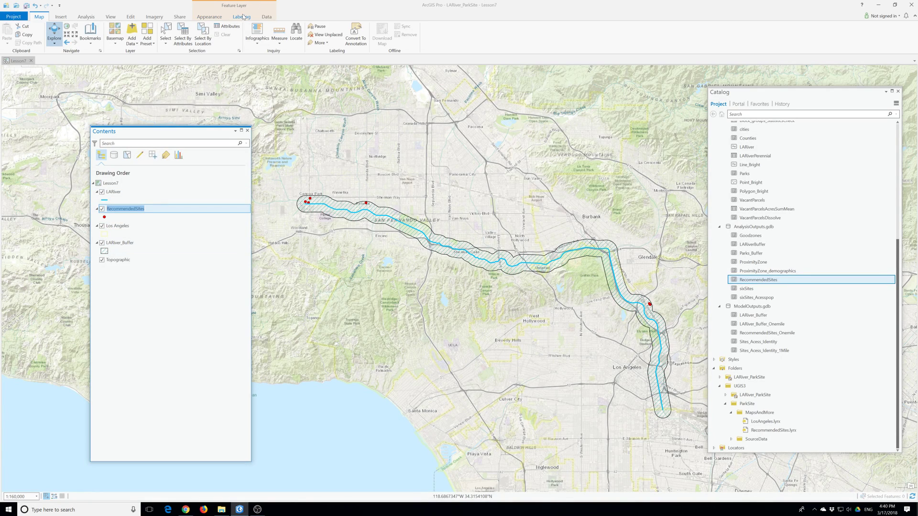
pyautogui.click(241, 16)
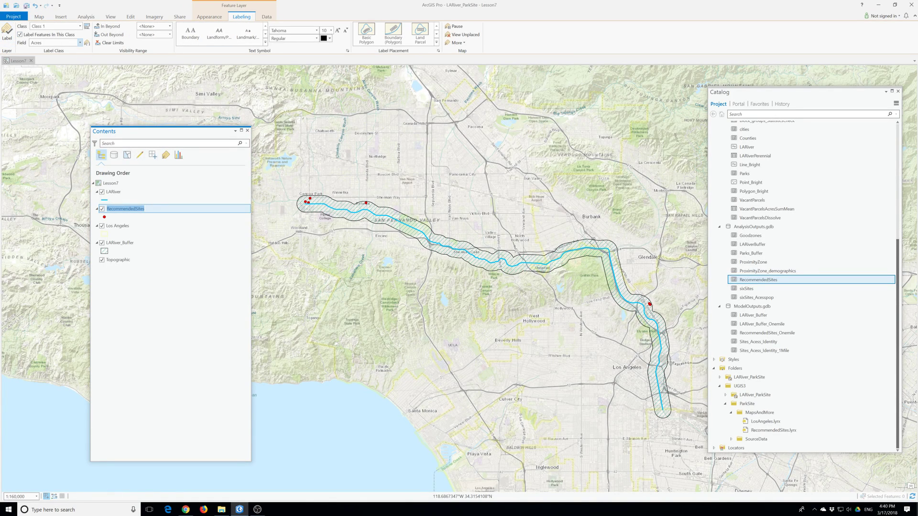
pyautogui.click(79, 43)
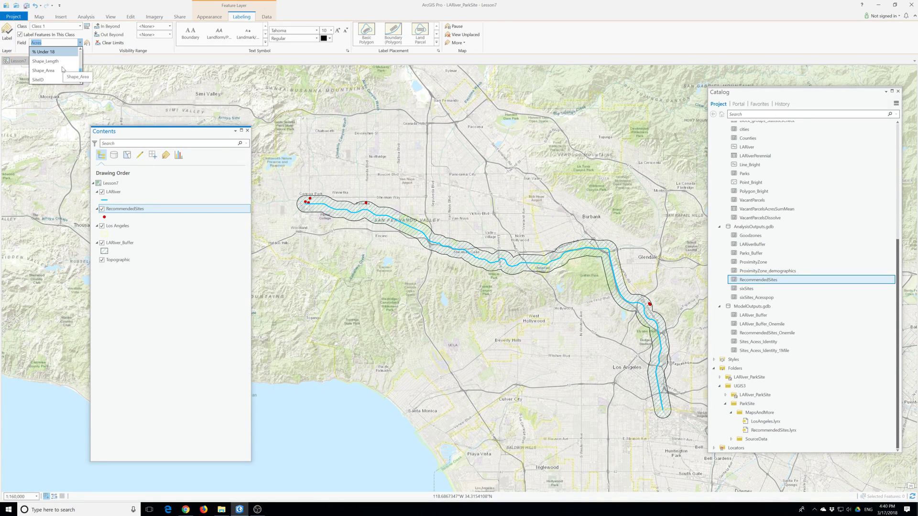
pyautogui.click(53, 79)
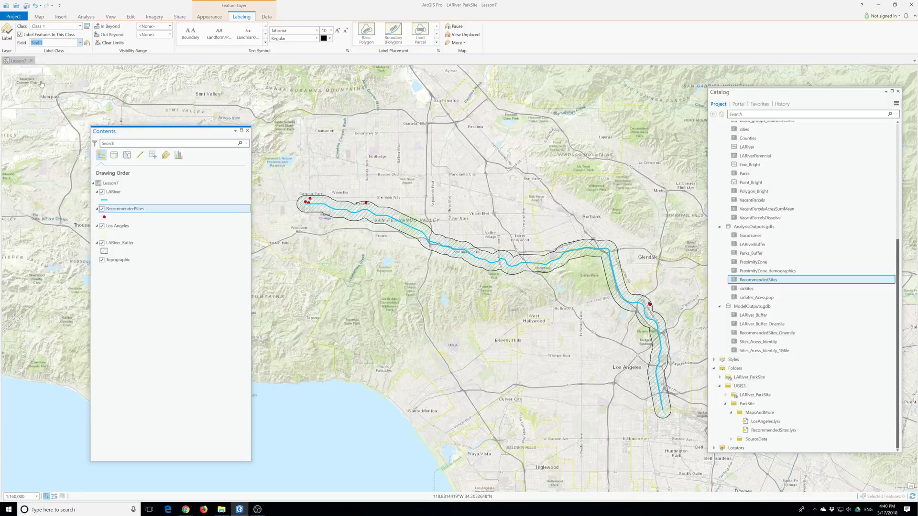
pyautogui.rightClick(128, 211)
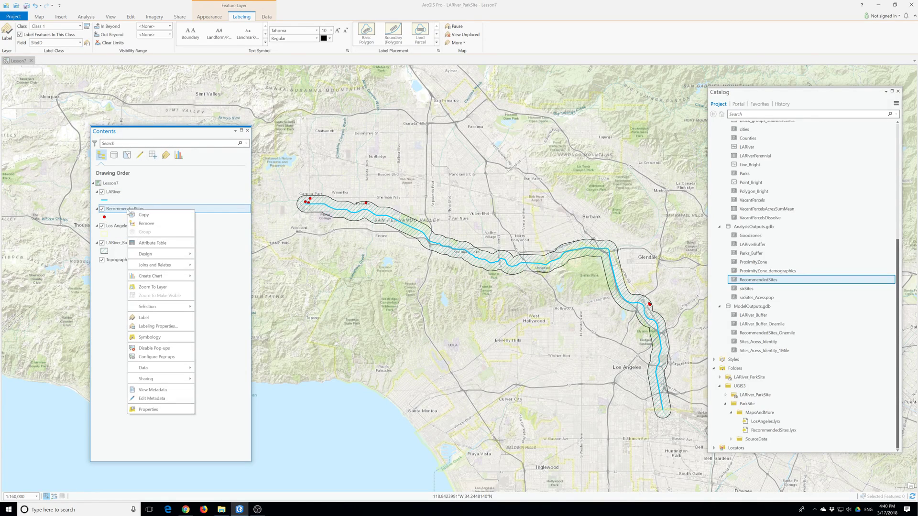
pyautogui.click(151, 326)
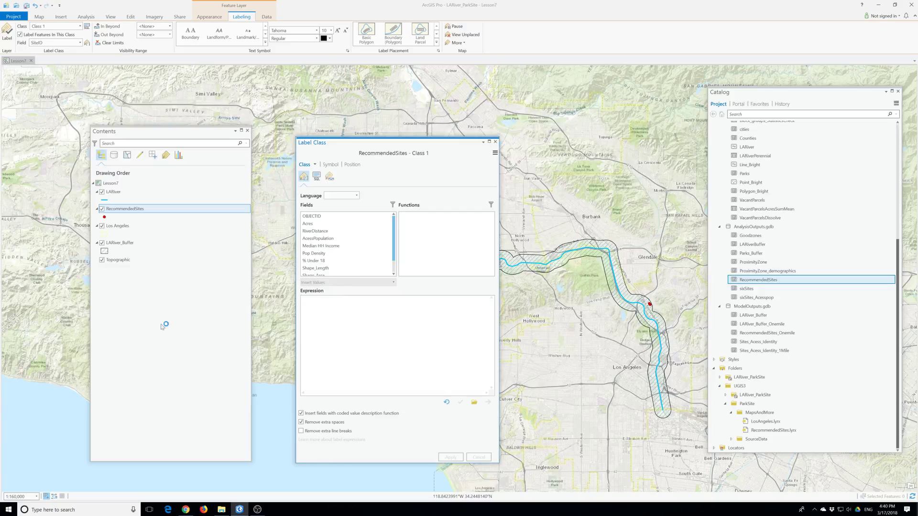
pyautogui.click(495, 142)
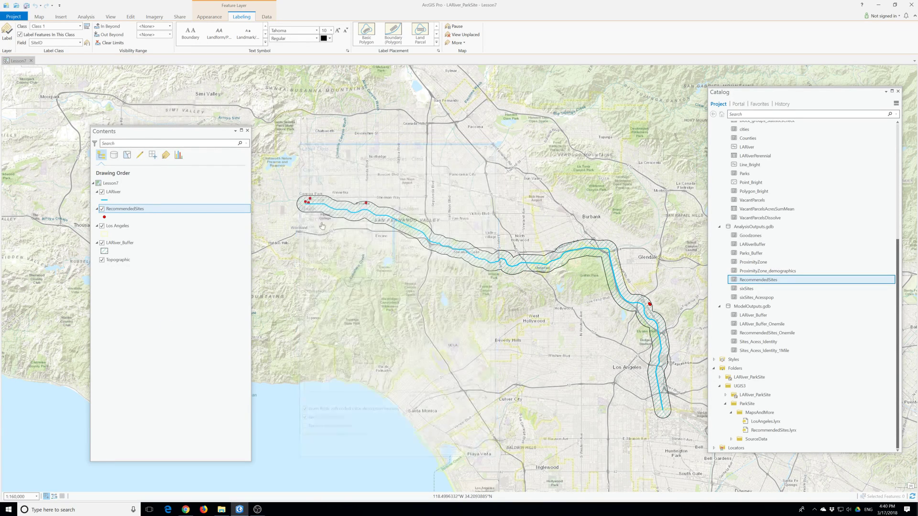
# - Turn on labels for the RecommendedSites layer
pyautogui.rightClick(115, 211)
pyautogui.click(129, 317)
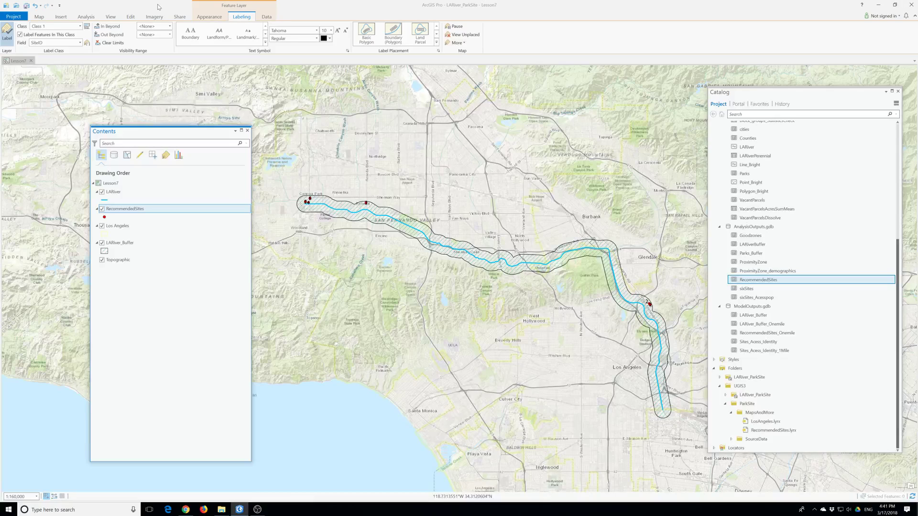
pyautogui.click(317, 30)
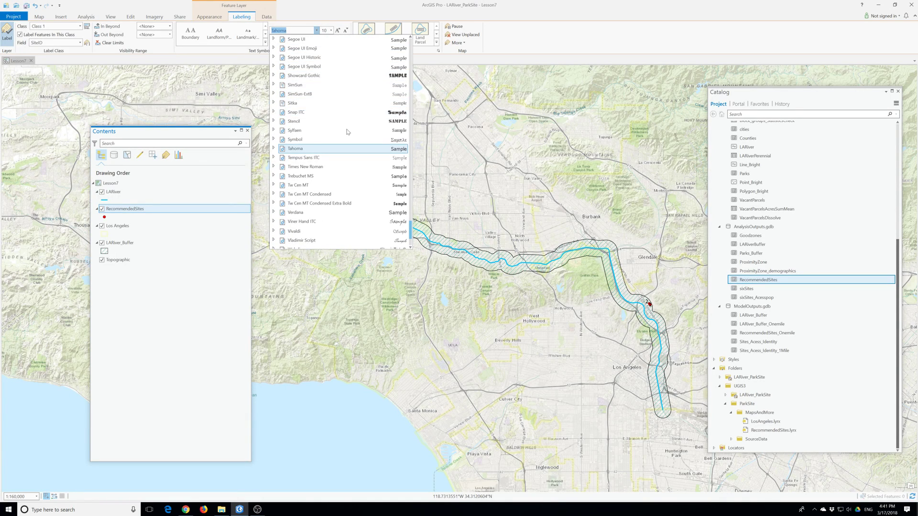
pyautogui.scroll(10, 346, 132)
pyautogui.scroll(20, 346, 132)
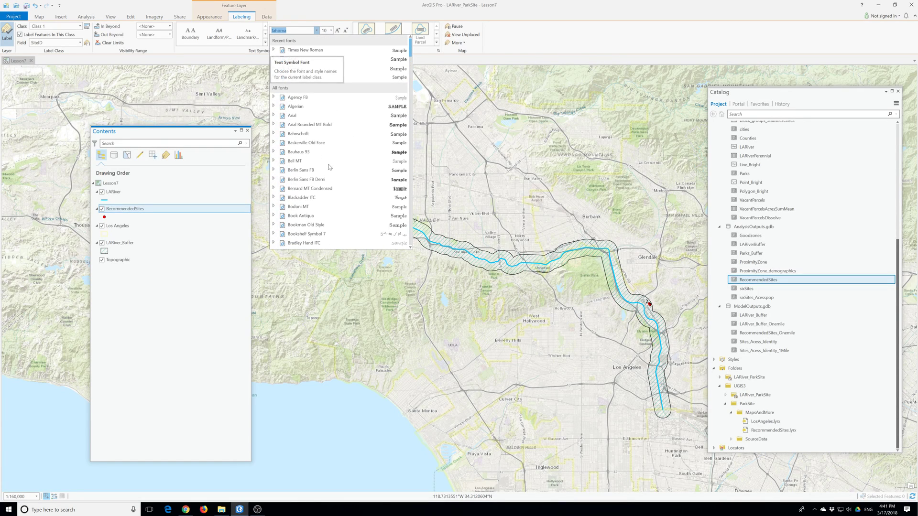
pyautogui.scroll(-4, 328, 168)
pyautogui.scroll(-4, 328, 167)
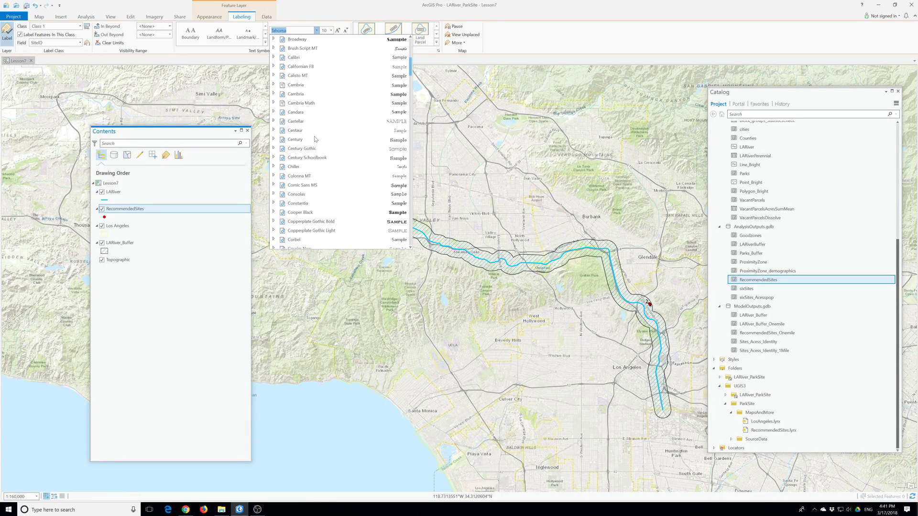
pyautogui.write('Cali')
pyautogui.write('o')
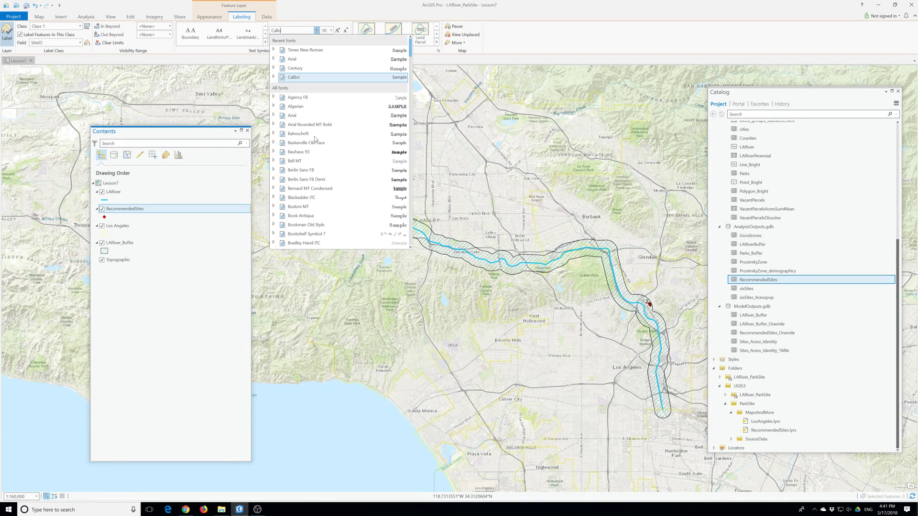
pyautogui.write('ut')
pyautogui.click(265, 52)
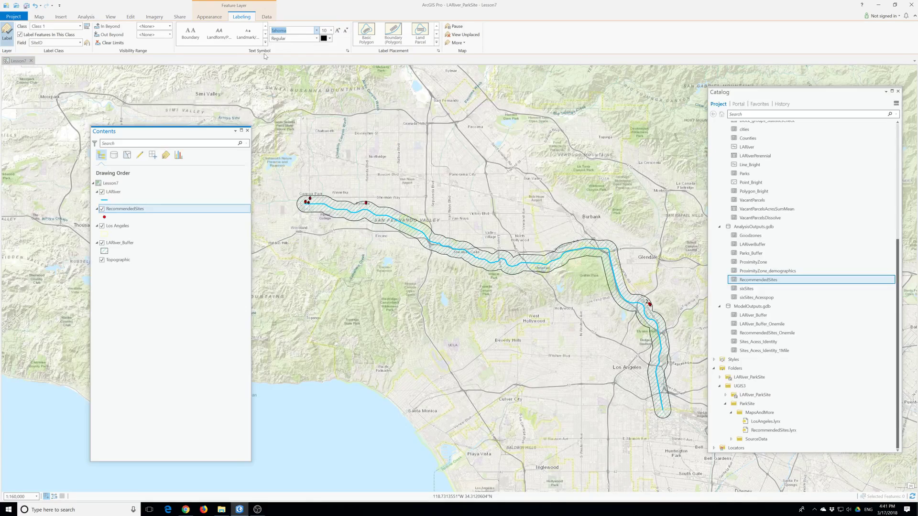
pyautogui.click(317, 39)
pyautogui.click(316, 39)
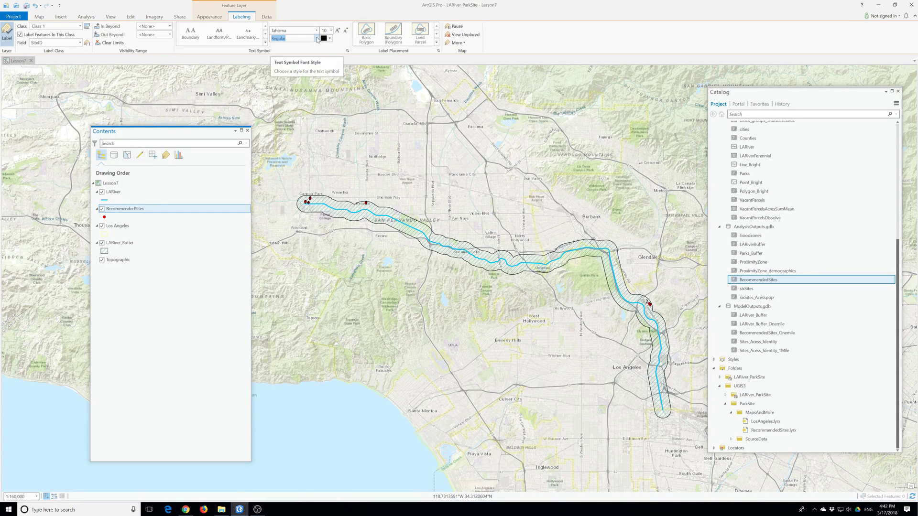
# - Try to set a sans serif font for the RecommendedSites label symbol in the label class appearance settings
pyautogui.click(348, 51)
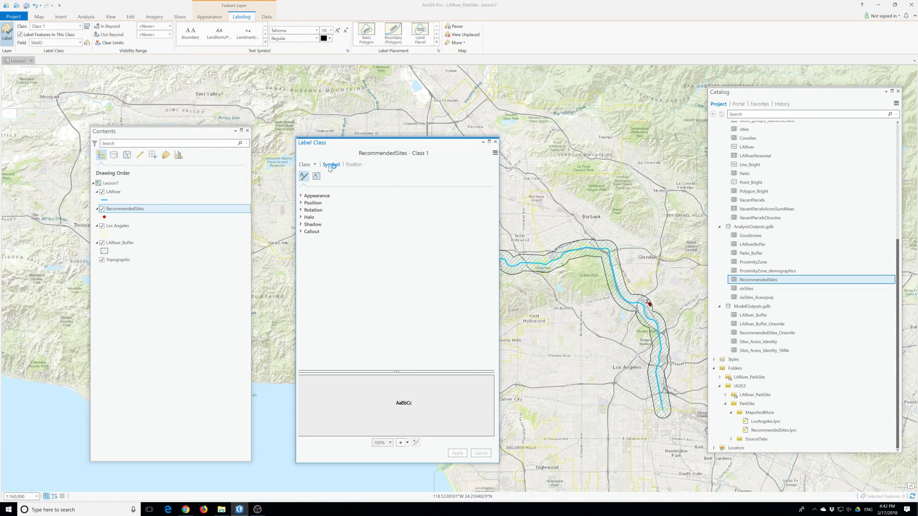
pyautogui.click(316, 196)
pyautogui.click(491, 204)
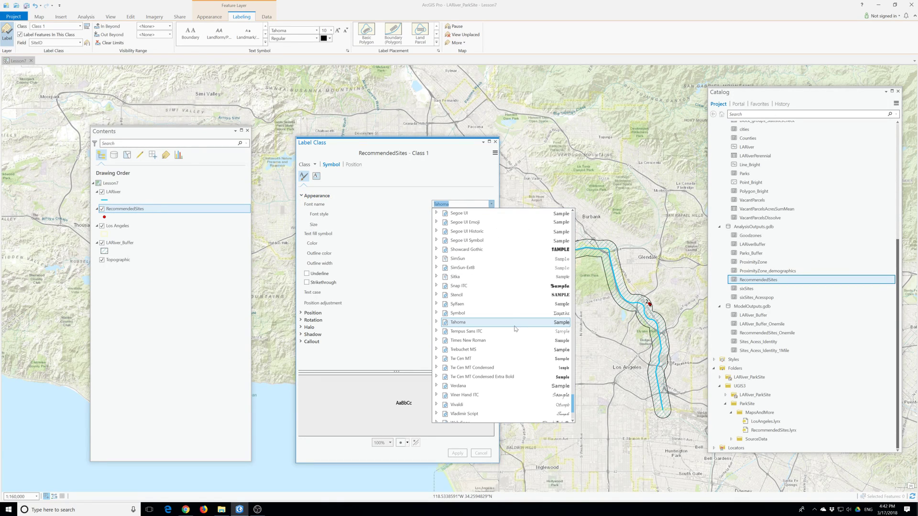
pyautogui.scroll(8, 515, 328)
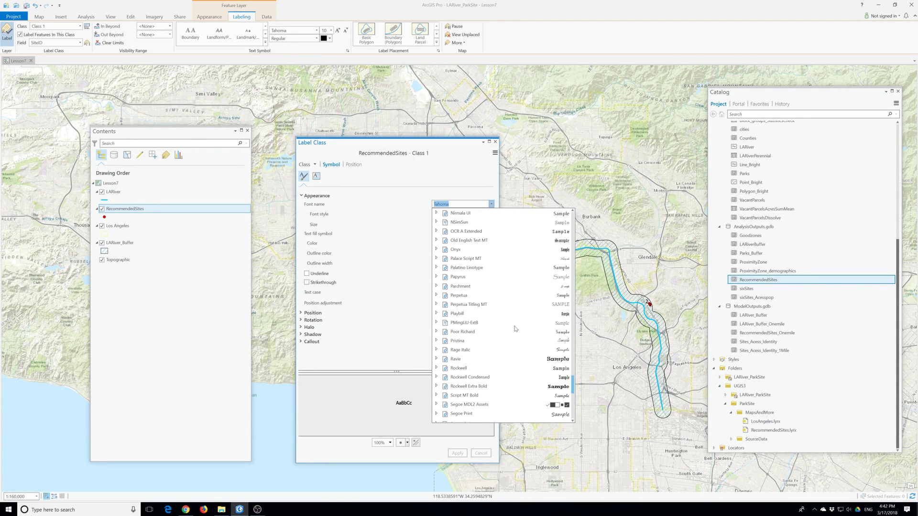
pyautogui.write('Sa')
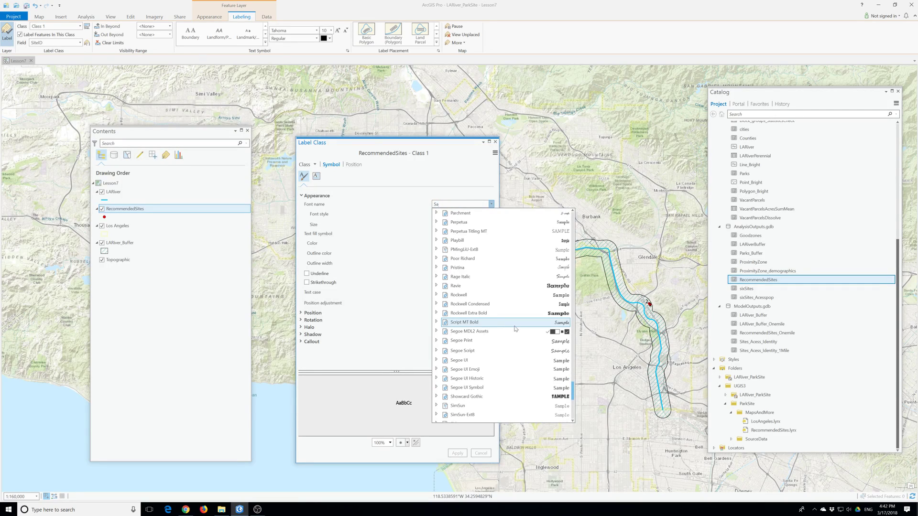
pyautogui.write('ns serif')
pyautogui.click(514, 326)
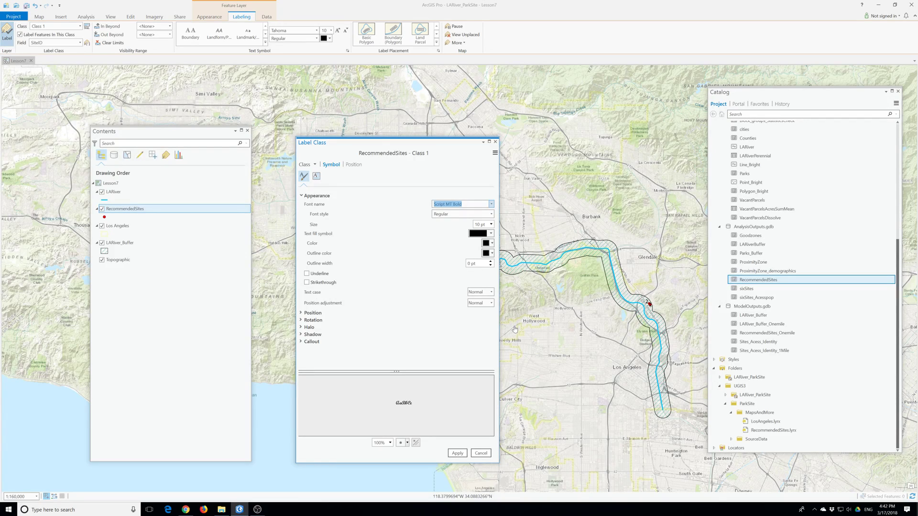
pyautogui.press('BackSpace')
# - Apply the predefined Callout (Sans Serif) text symbol to the RecommendedSites labels and close the label class settings
pyautogui.click(265, 43)
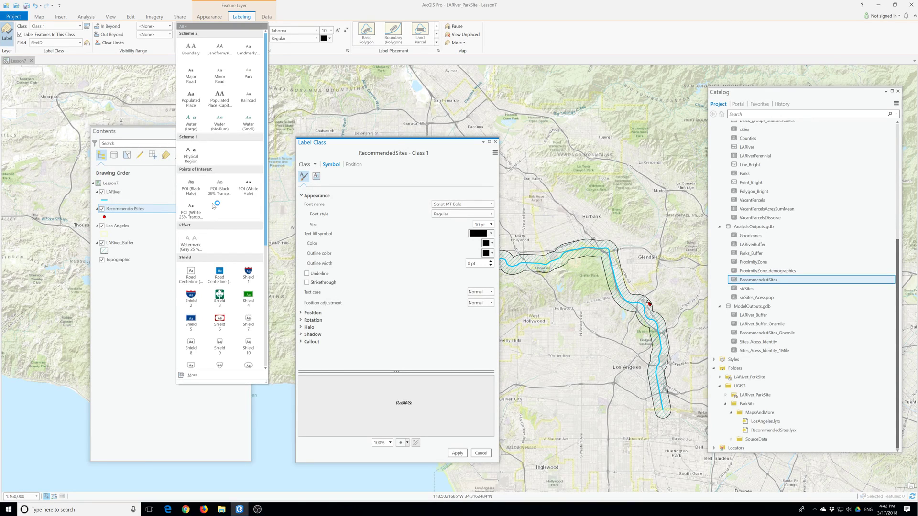
pyautogui.scroll(-5, 213, 205)
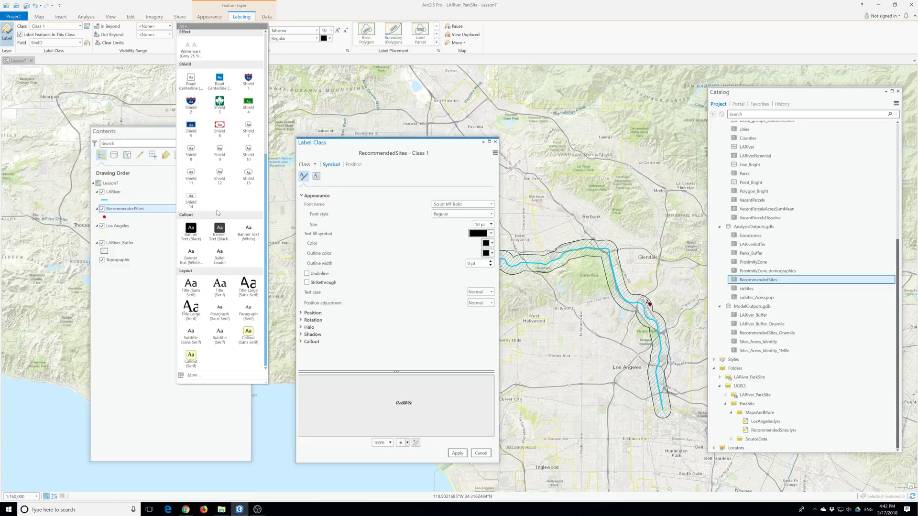
pyautogui.click(249, 333)
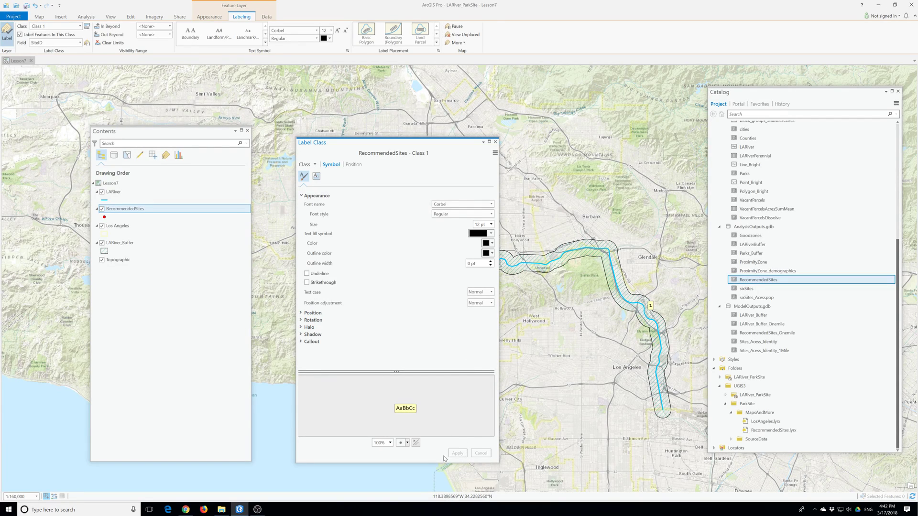
pyautogui.click(459, 460)
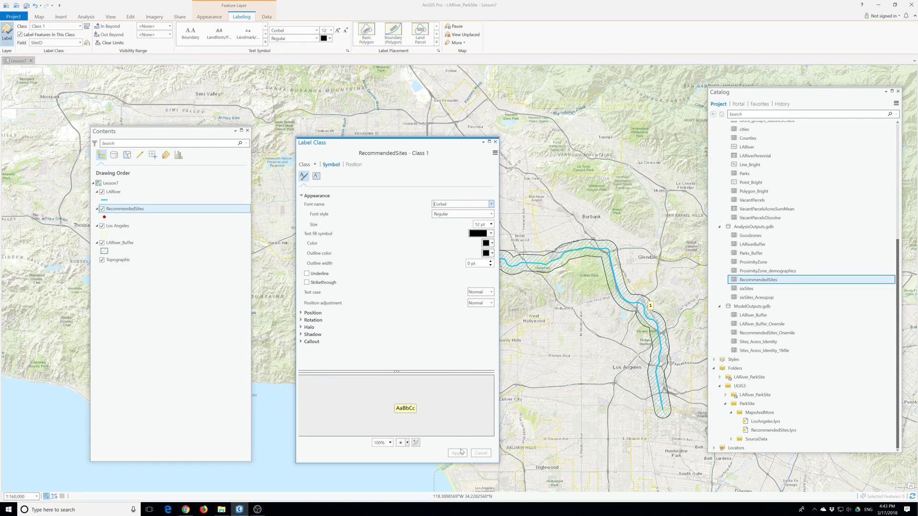
pyautogui.click(495, 142)
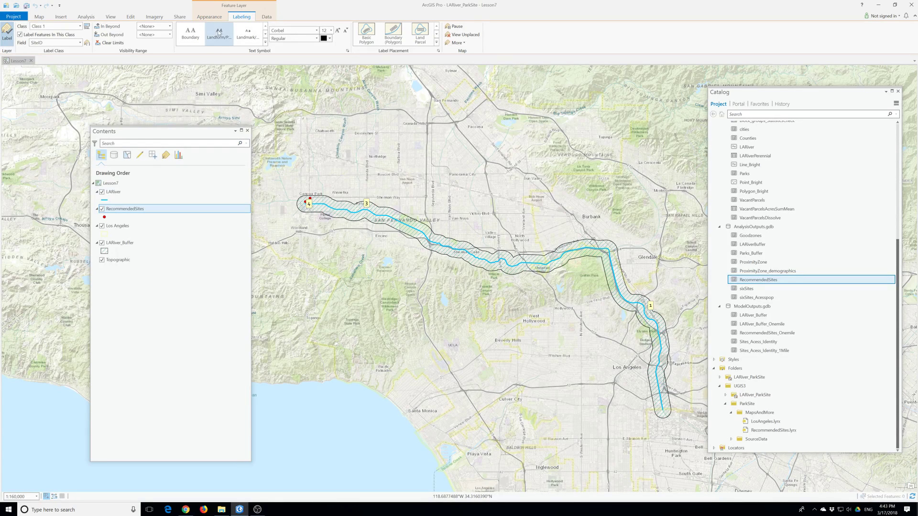
# - Reapply the Callout (Sans Serif) text symbol and commit the pending symbol formatting for the RecommendedSites labels
pyautogui.click(265, 42)
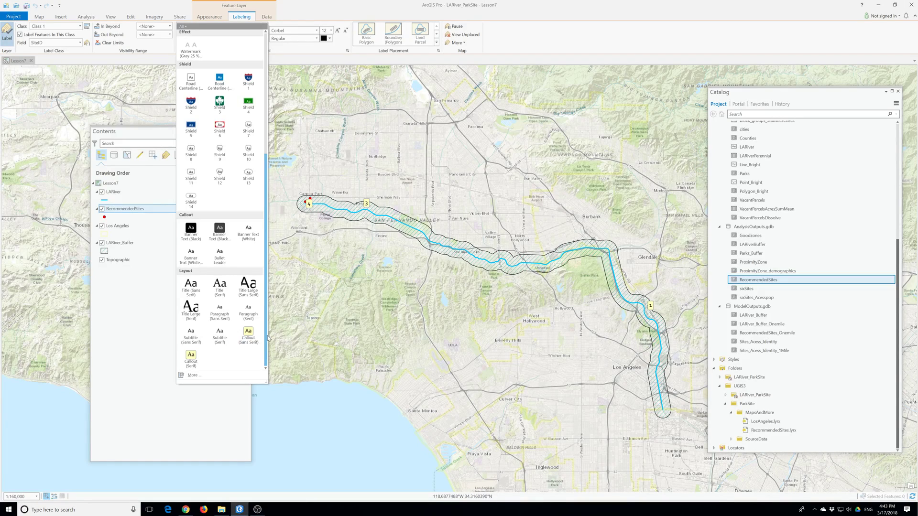
pyautogui.click(250, 336)
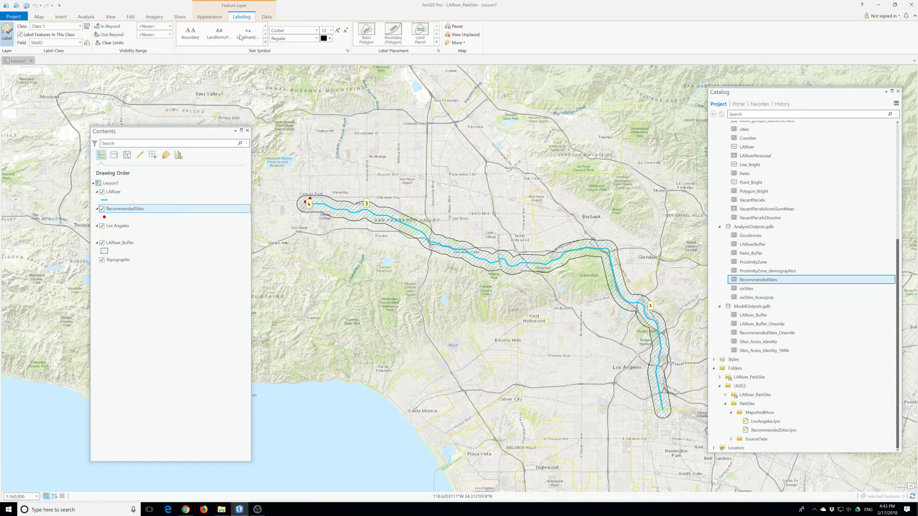
pyautogui.click(347, 51)
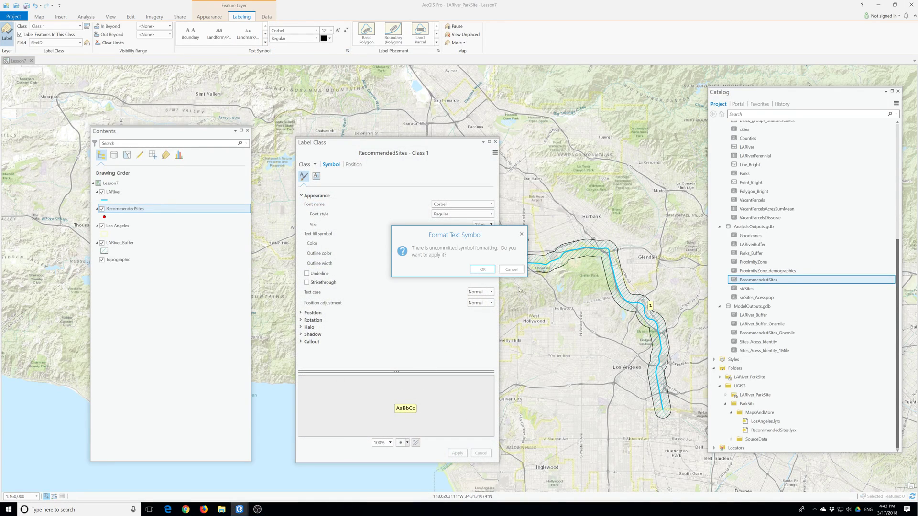
pyautogui.click(482, 270)
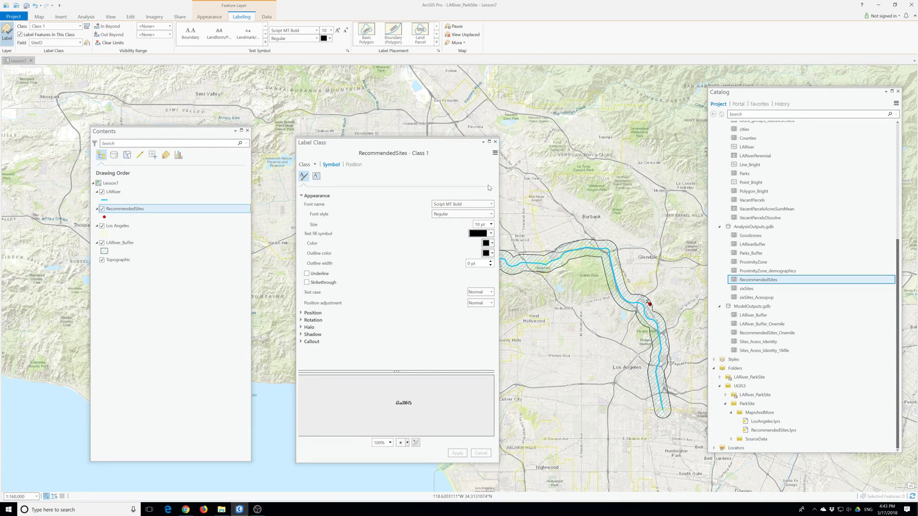
pyautogui.click(495, 142)
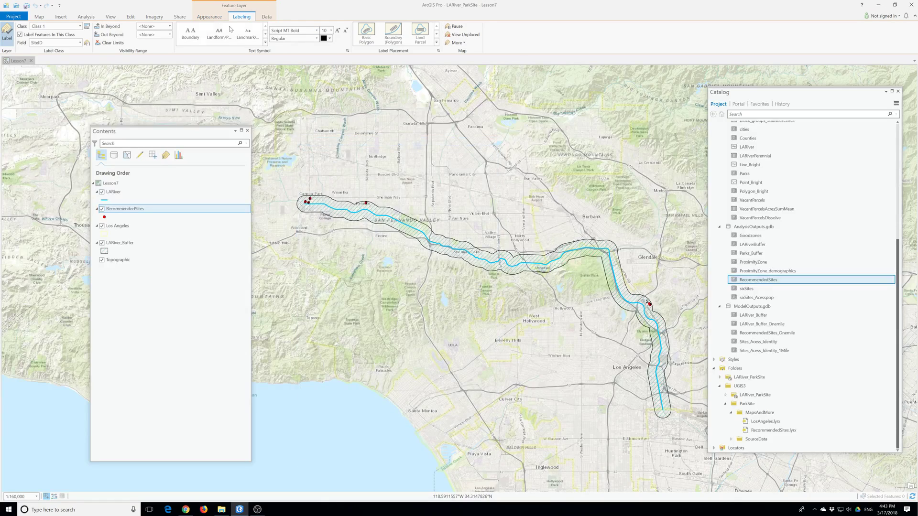
# - Assign the Callout (Sans Serif) text symbol to the RecommendedSites labels again
pyautogui.click(265, 42)
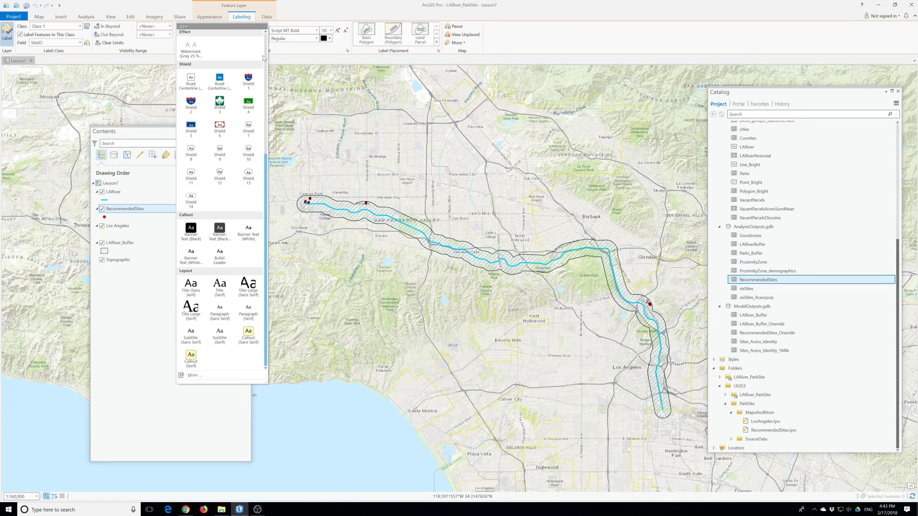
pyautogui.click(248, 334)
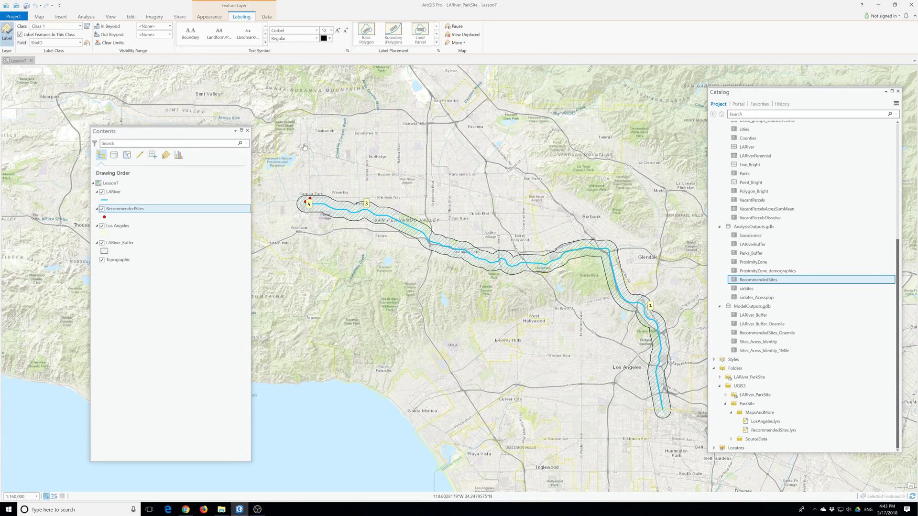
# - Review the label expression and the placement settings of the RecommendedSites label class
pyautogui.click(124, 210)
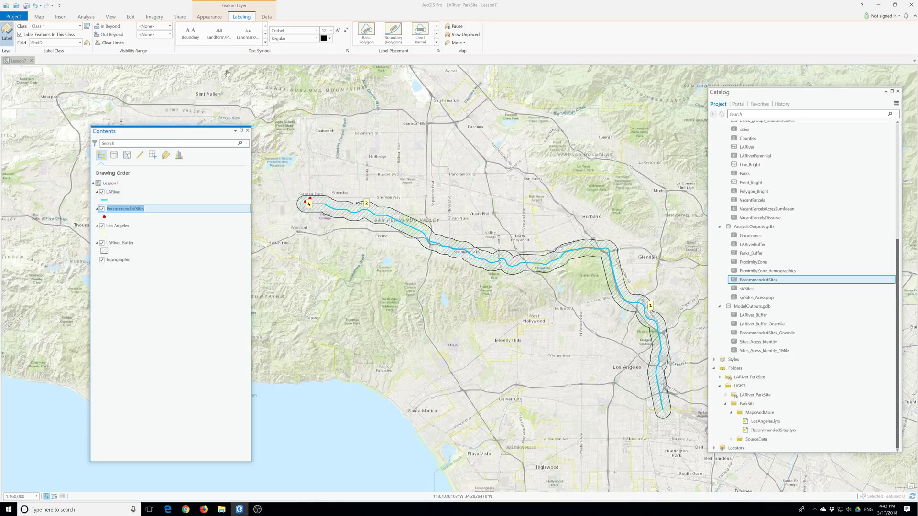
pyautogui.click(347, 51)
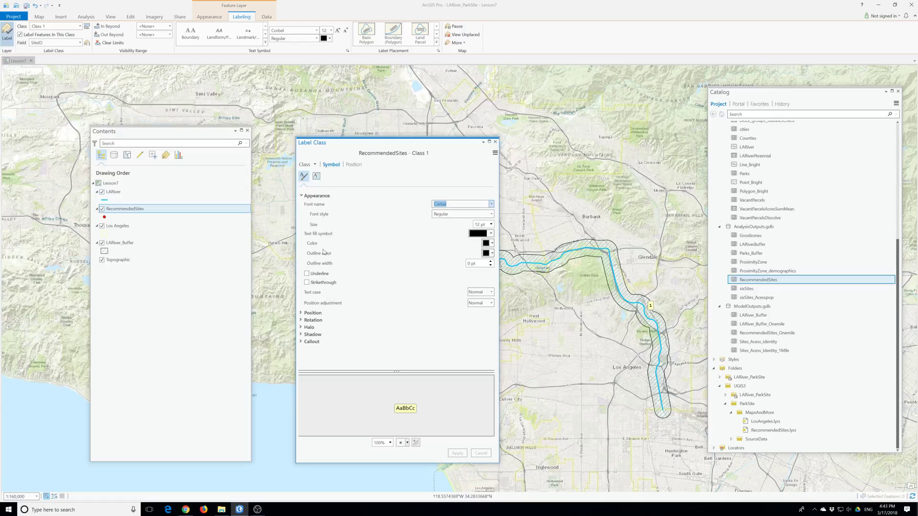
pyautogui.click(355, 165)
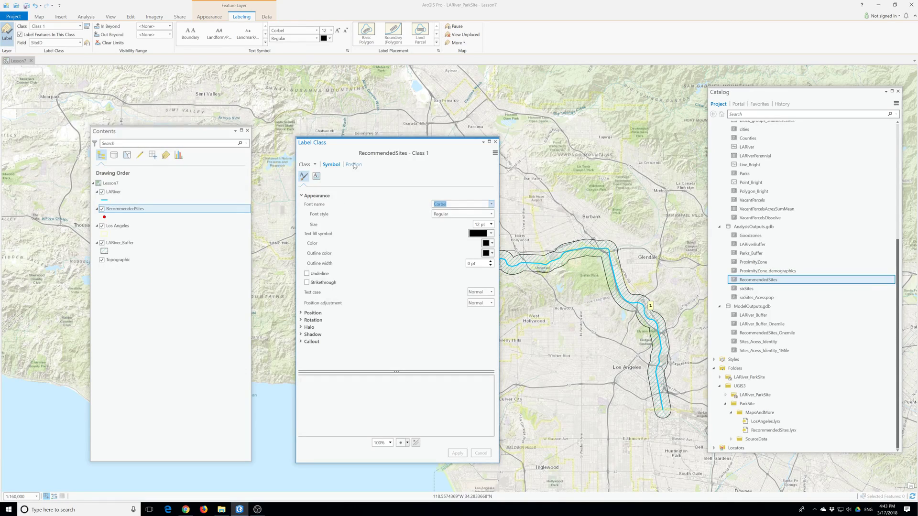
pyautogui.click(301, 165)
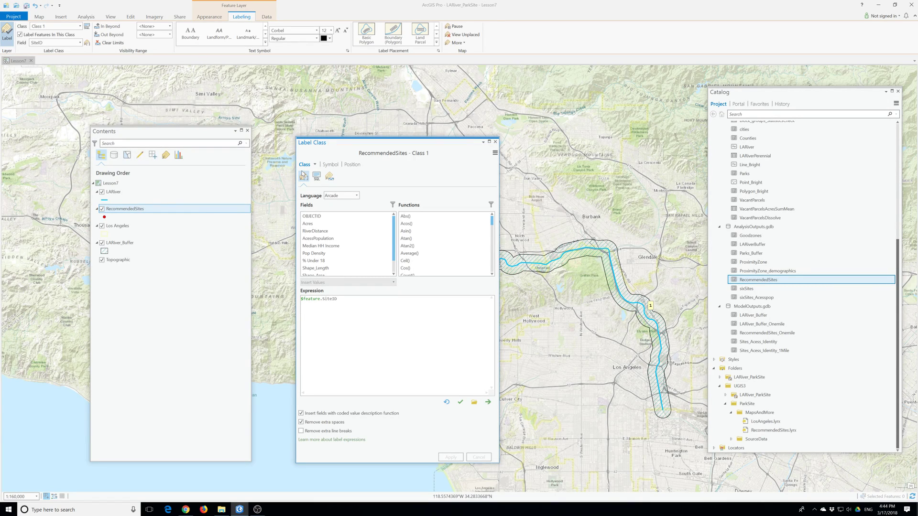
pyautogui.click(359, 166)
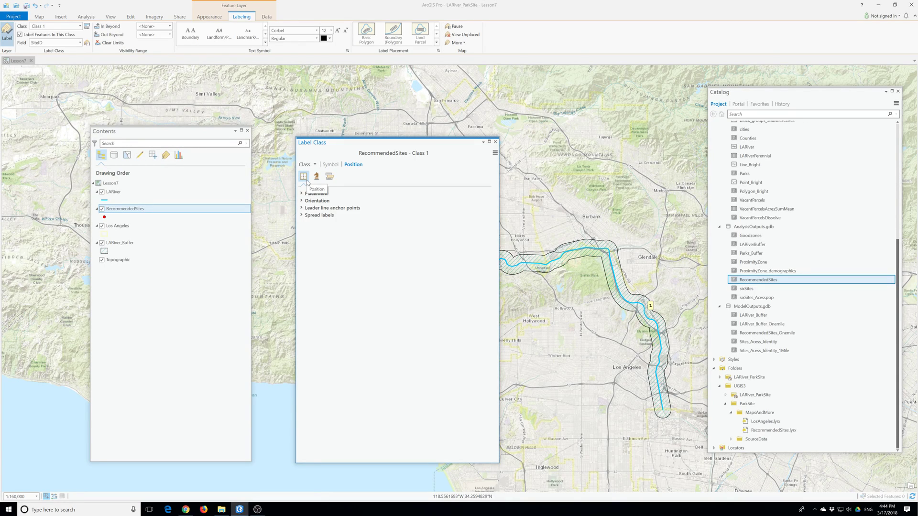
pyautogui.click(311, 194)
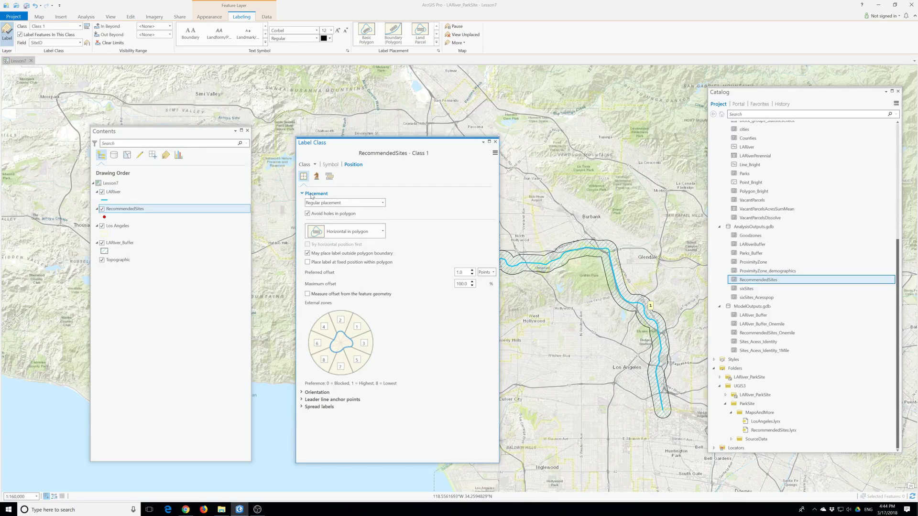
# - Set the balloon callout color of the RecommendedSites label symbol to red and apply the change
pyautogui.click(331, 165)
pyautogui.click(312, 341)
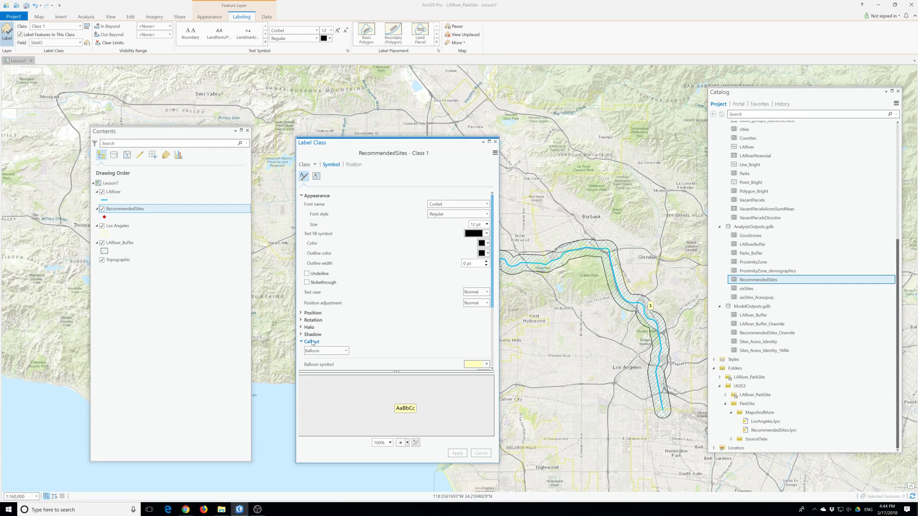
pyautogui.scroll(-3, 362, 313)
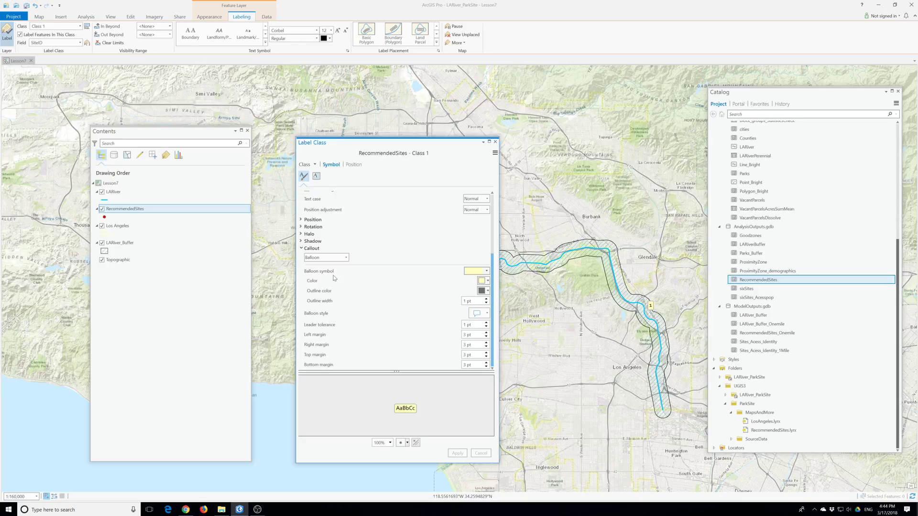
pyautogui.click(488, 280)
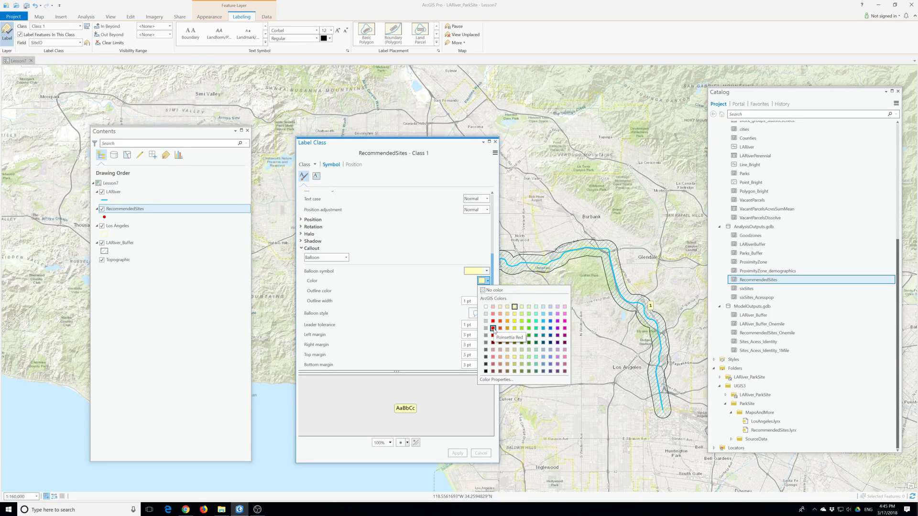
pyautogui.click(493, 321)
pyautogui.click(458, 454)
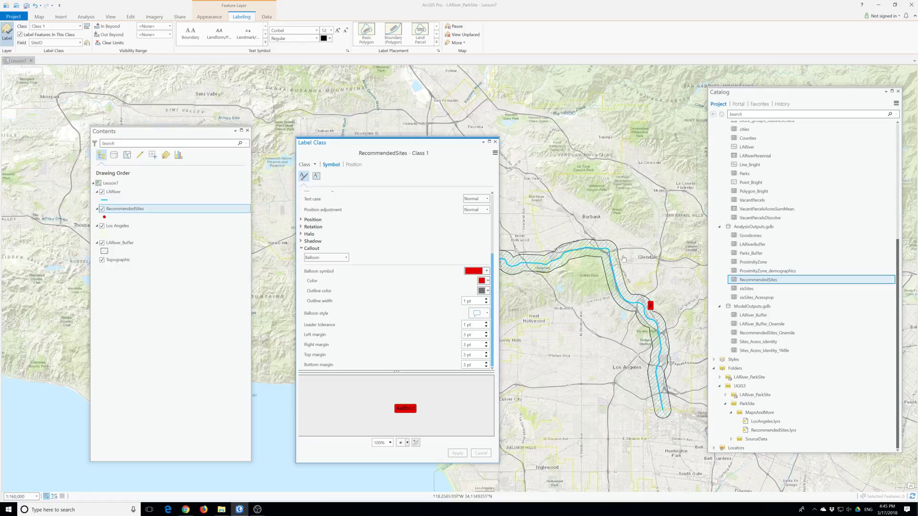
# - Increase the preferred offset of the RecommendedSites label placement and close the label class settings
pyautogui.click(353, 164)
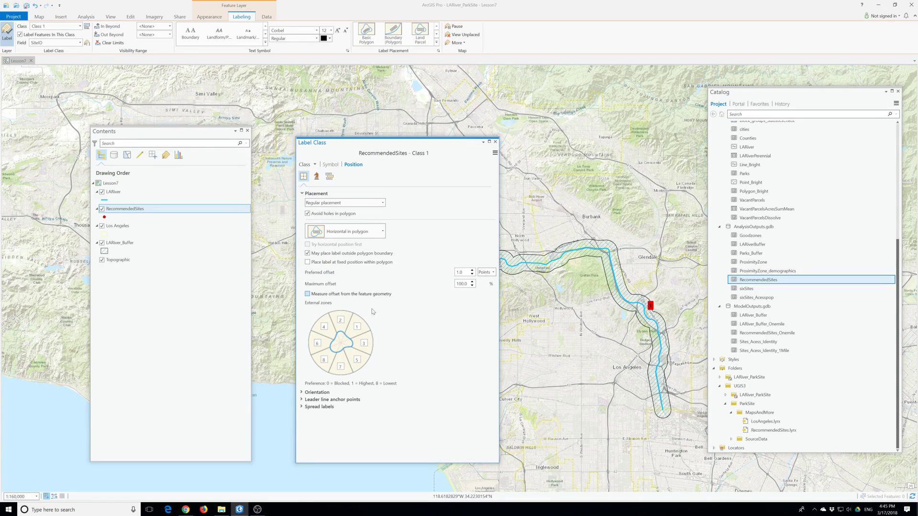
pyautogui.click(472, 270)
pyautogui.click(472, 270)
pyautogui.click(495, 142)
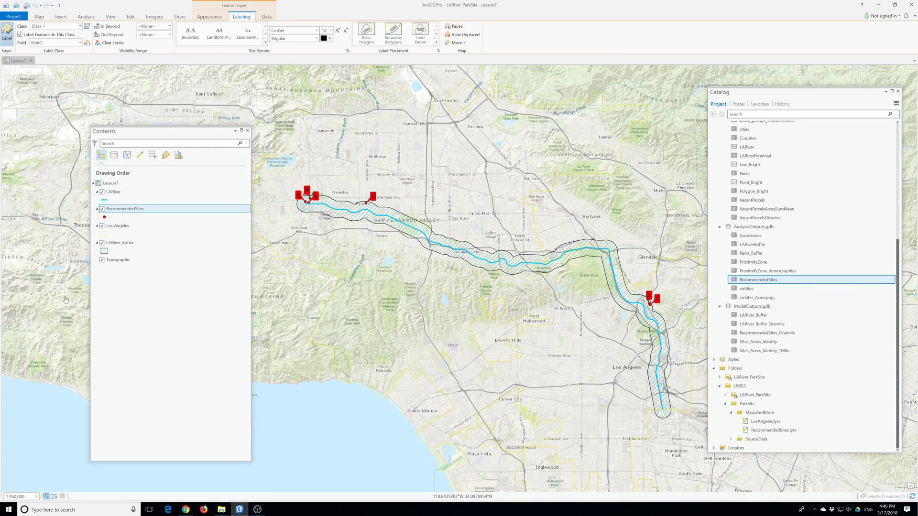
# - Create a new layout with the ANSI Landscape Letter page size (8.5" x 11")
pyautogui.click(14, 17)
pyautogui.click(18, 62)
pyautogui.click(39, 18)
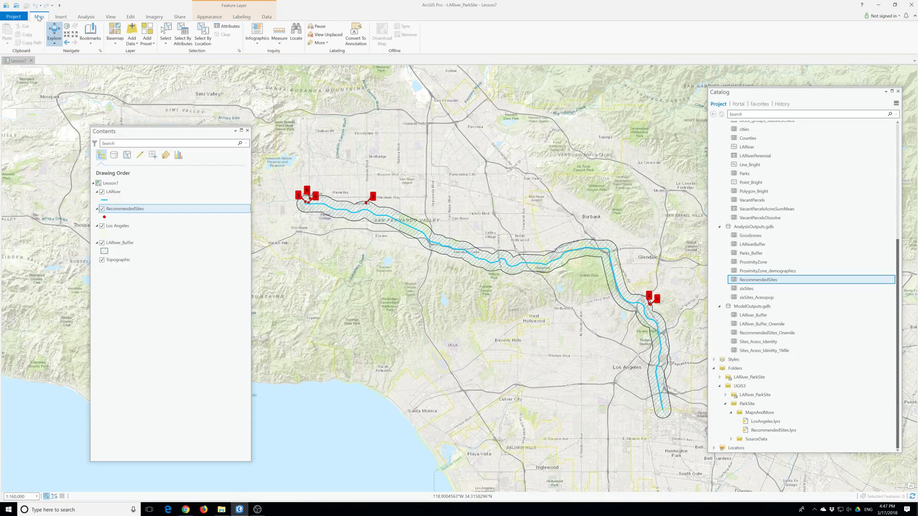
pyautogui.click(61, 18)
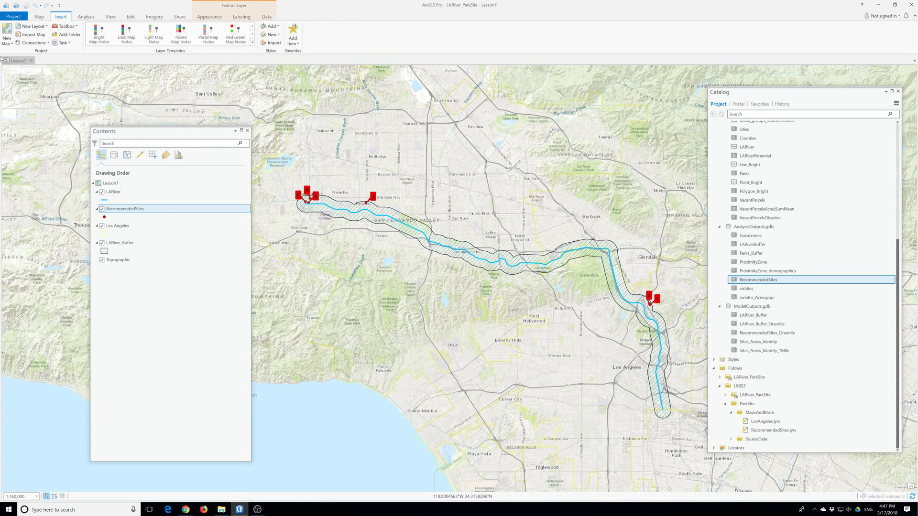
pyautogui.click(33, 26)
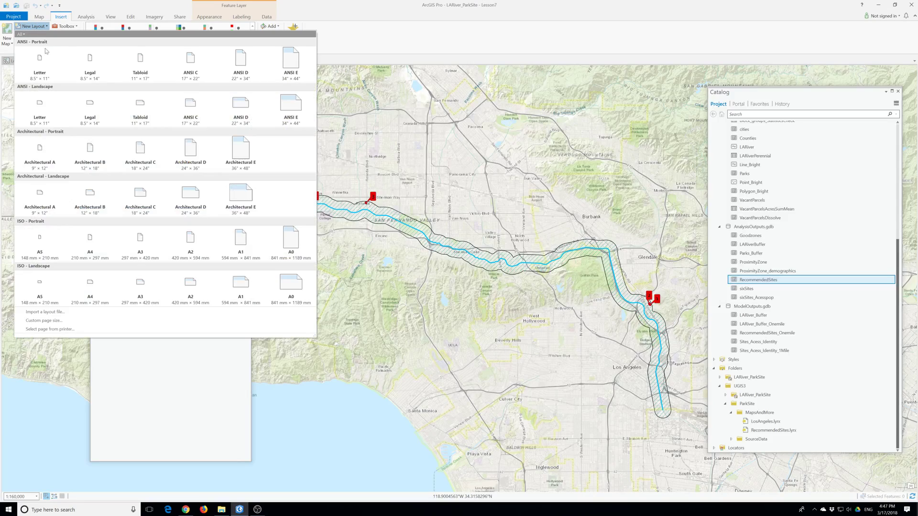
pyautogui.click(46, 108)
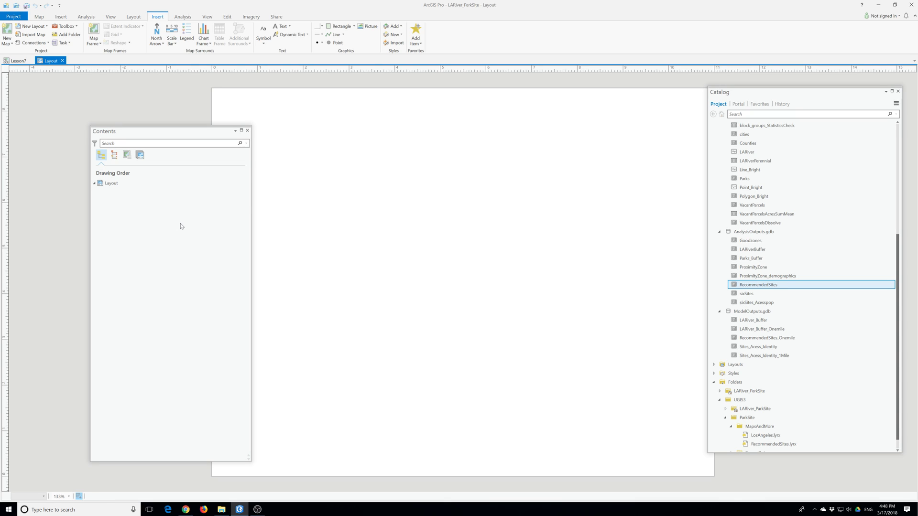
# - Locate the new layout among the project's Layouts in the Catalog and select it
pyautogui.scroll(7, 872, 206)
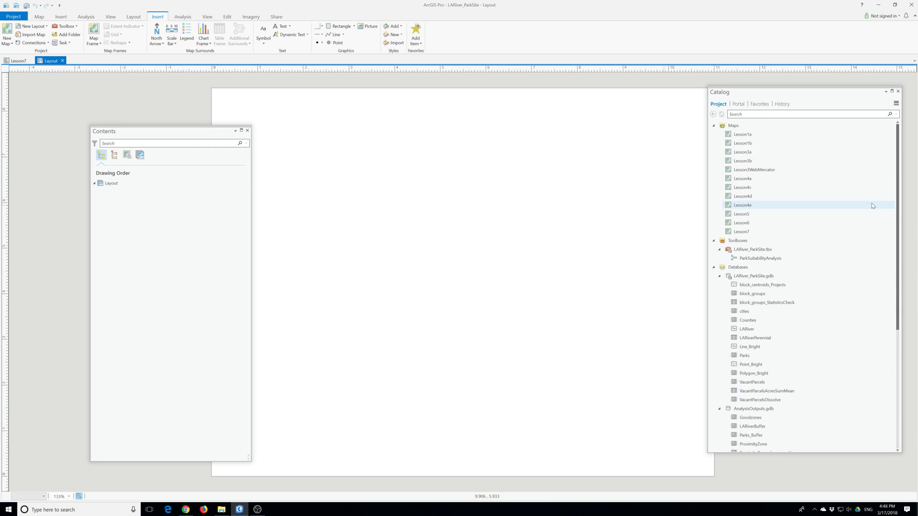
pyautogui.scroll(-7, 873, 218)
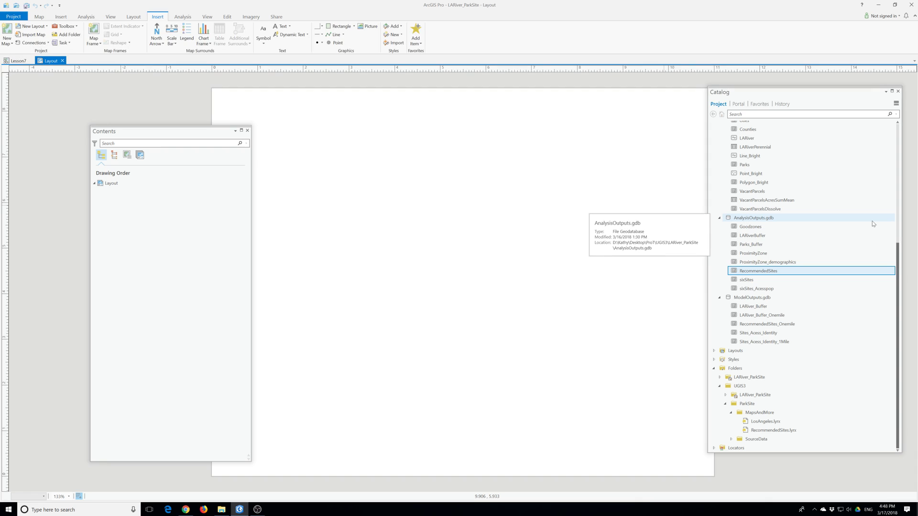
pyautogui.click(713, 351)
pyautogui.click(740, 360)
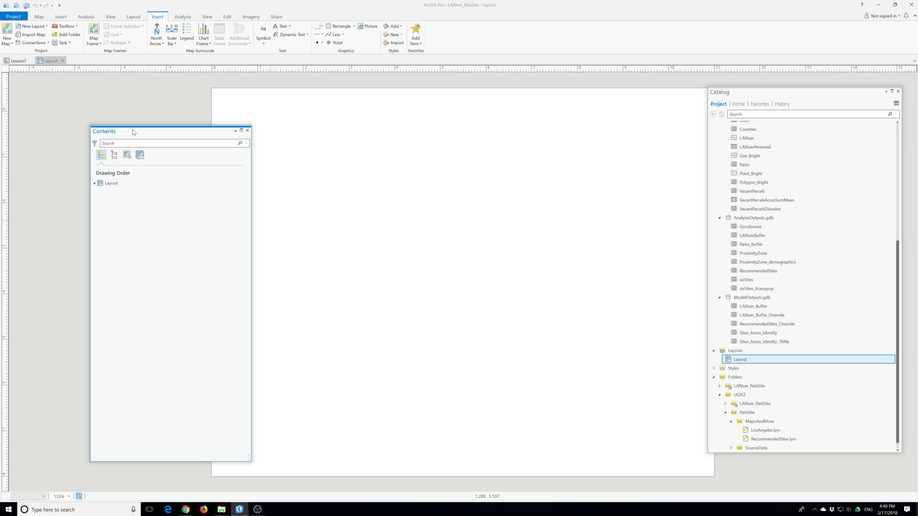
# - Insert a map frame into the layout using the LA River bookmark of the Lesson7 map
pyautogui.moveTo(134, 133); pyautogui.dragTo(76, 129)
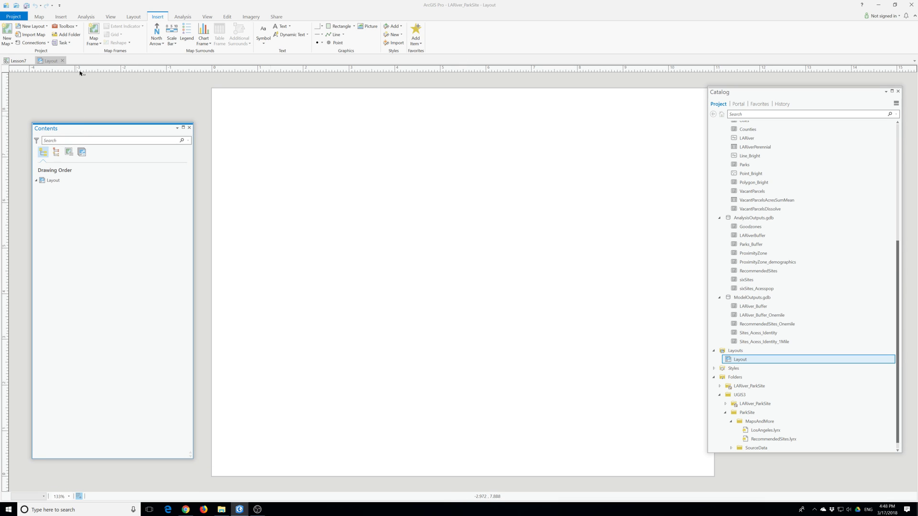
pyautogui.click(100, 44)
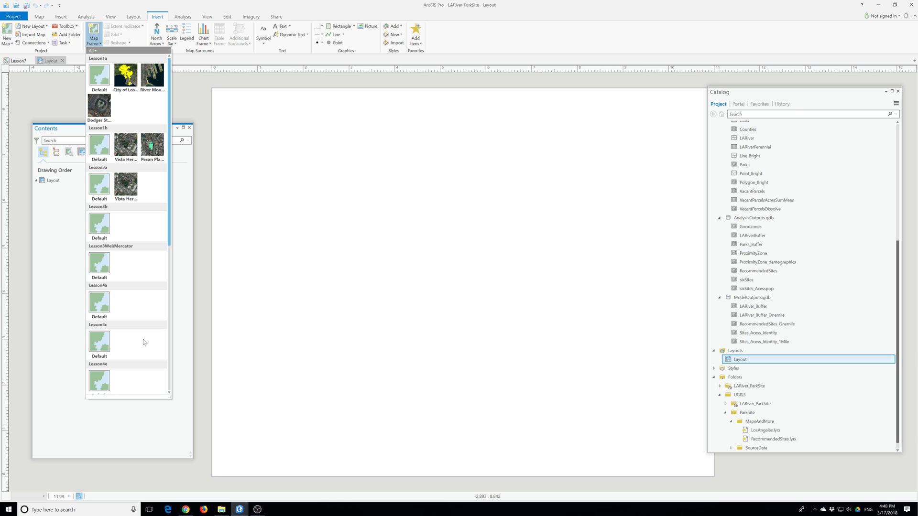
pyautogui.scroll(-5, 143, 341)
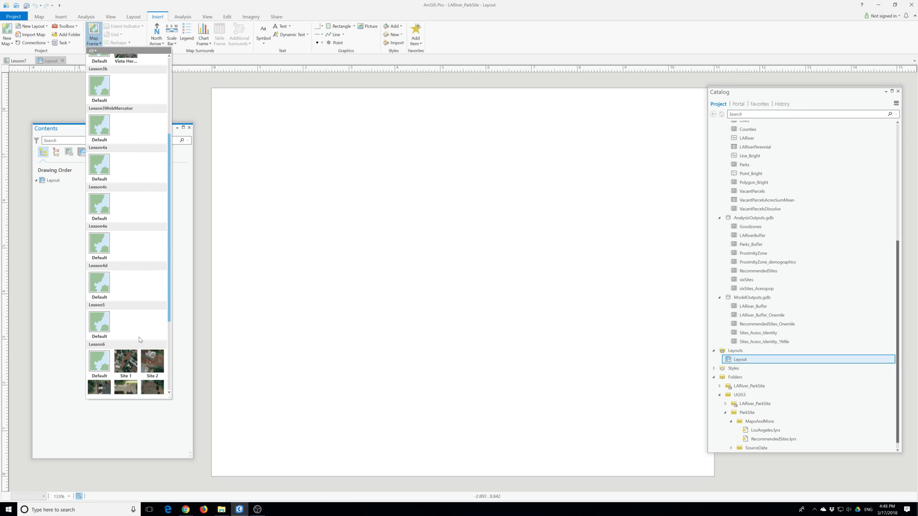
pyautogui.scroll(-1, 141, 340)
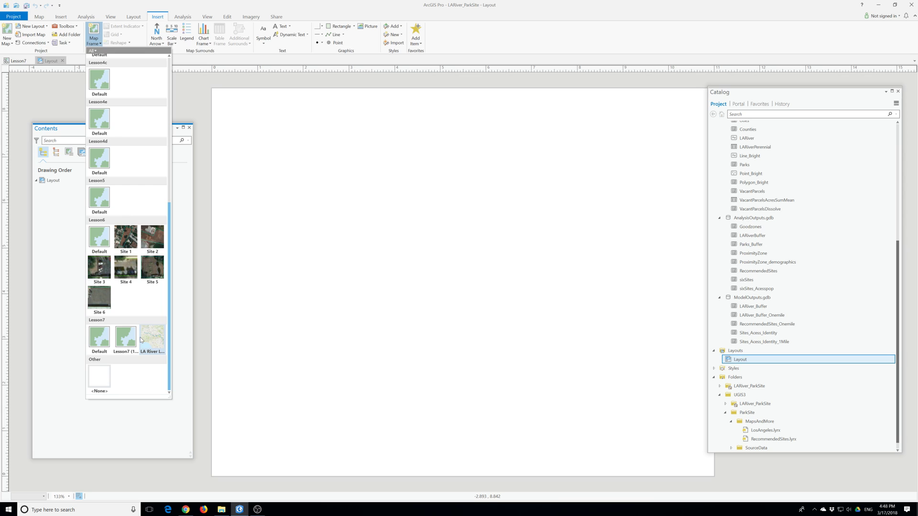
pyautogui.click(158, 339)
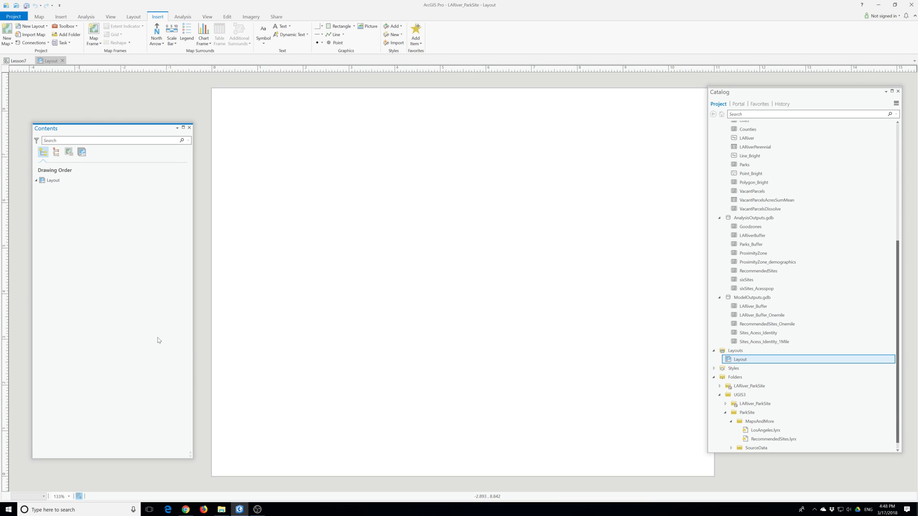
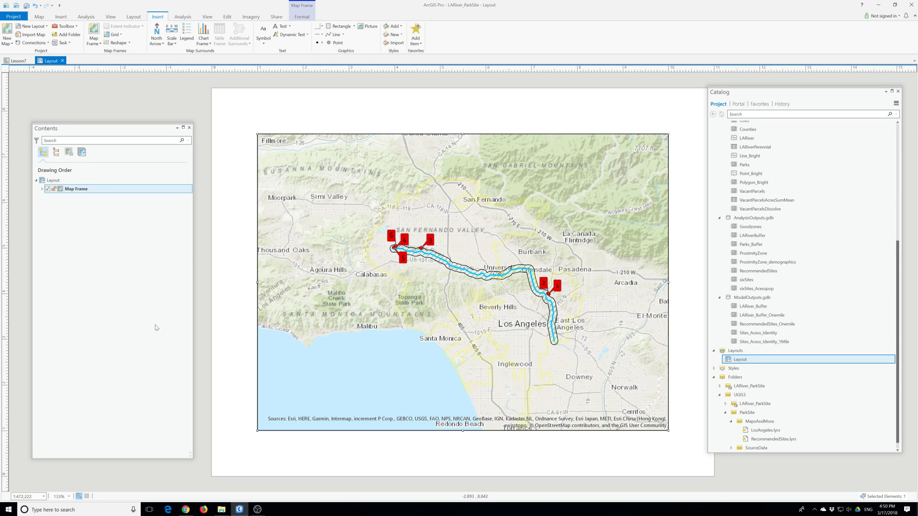
# - Open the map frame's placement properties and set its width to 10.5 in
pyautogui.rightClick(76, 190)
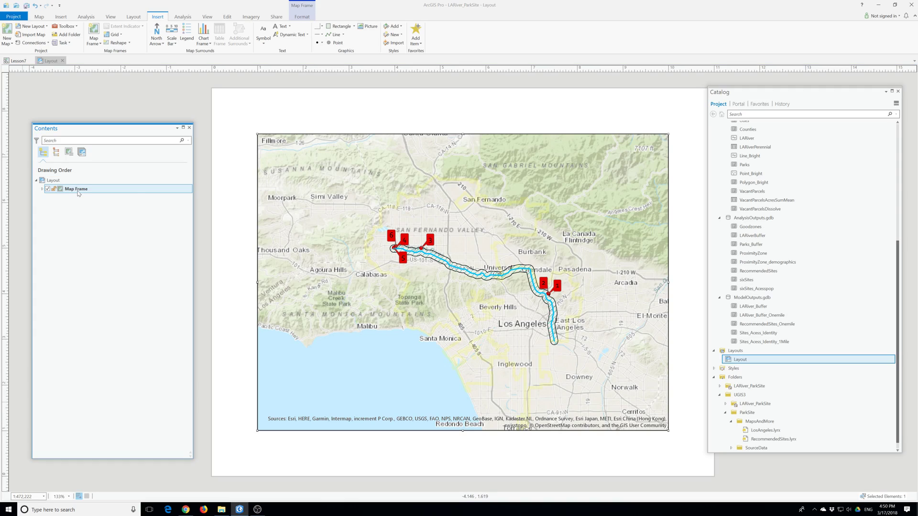
pyautogui.click(99, 334)
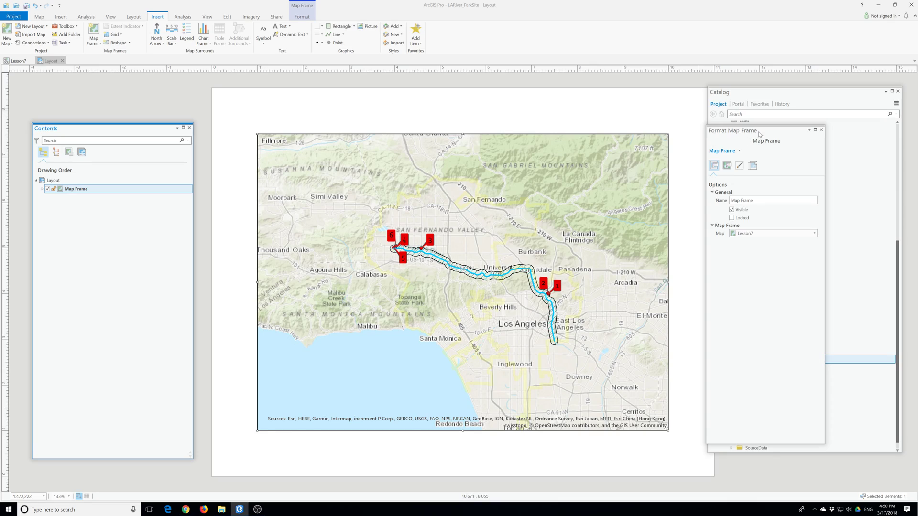
pyautogui.moveTo(760, 135); pyautogui.dragTo(427, 151)
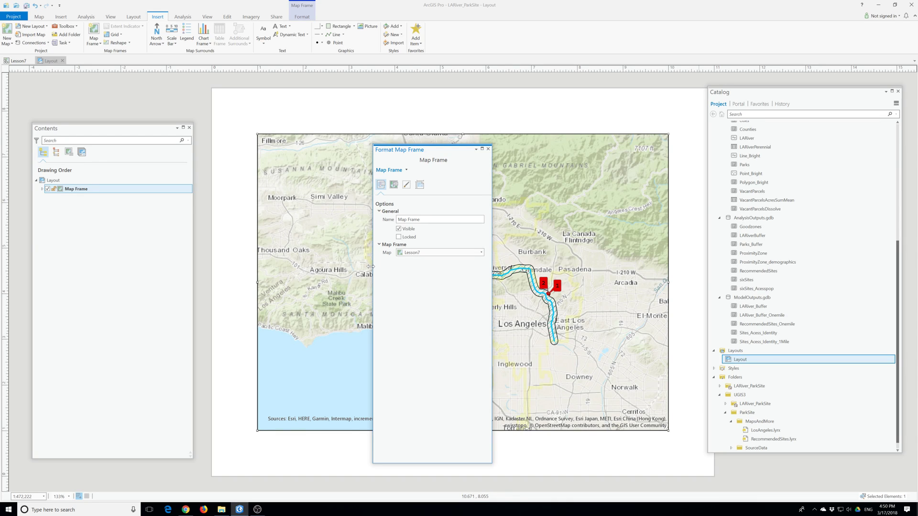
pyautogui.click(421, 186)
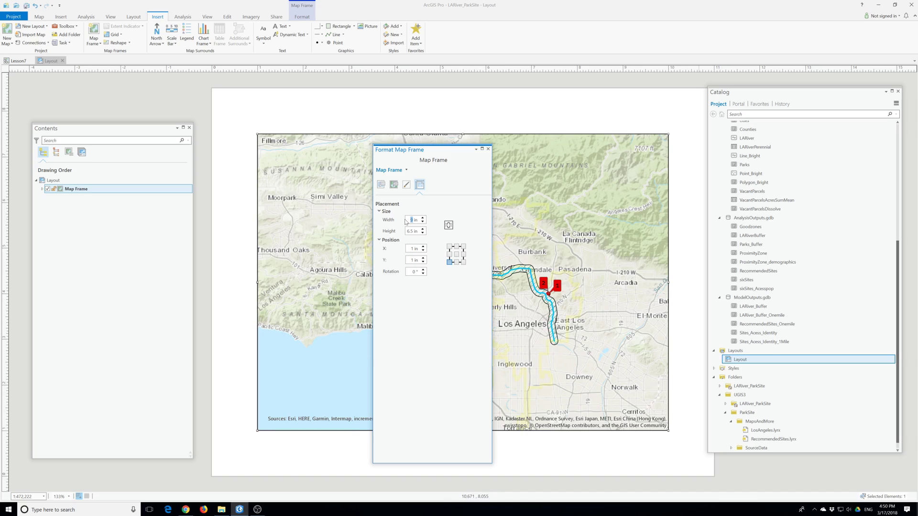
pyautogui.write('5')
pyautogui.press('Return')
# - Set the map frame's height to 8 in
pyautogui.moveTo(416, 231); pyautogui.dragTo(399, 232)
pyautogui.write('8n')
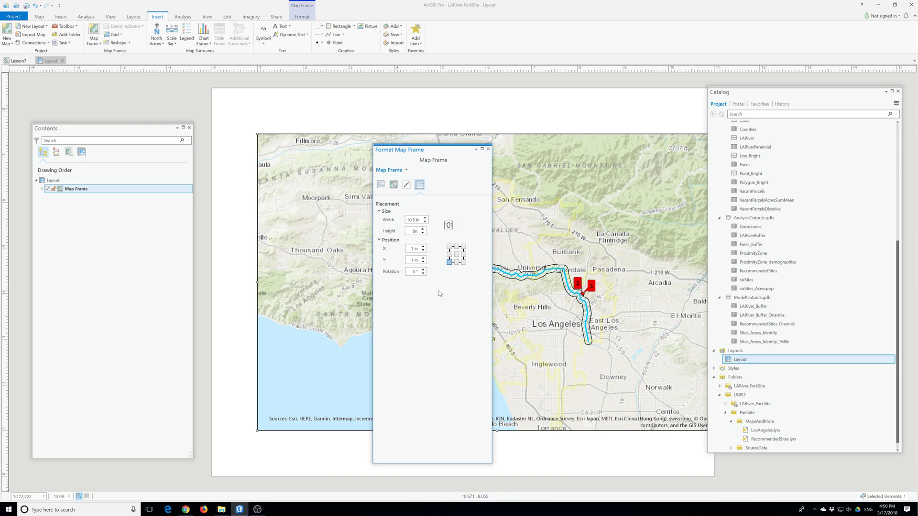
pyautogui.press('Escape')
pyautogui.moveTo(415, 231); pyautogui.dragTo(397, 236)
pyautogui.write('8')
pyautogui.press('Escape')
pyautogui.moveTo(413, 231); pyautogui.dragTo(381, 236)
pyautogui.write('8')
pyautogui.press('Return')
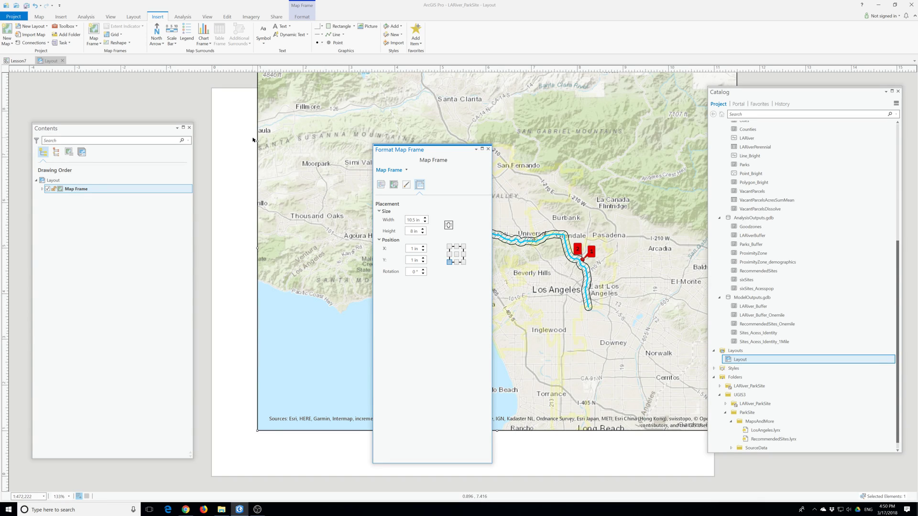
# - Set the map frame's Y position to 0.25 in
pyautogui.doubleClick(412, 249)
pyautogui.write('0.25')
pyautogui.doubleClick(414, 259)
pyautogui.write('0.25')
pyautogui.press('Return')
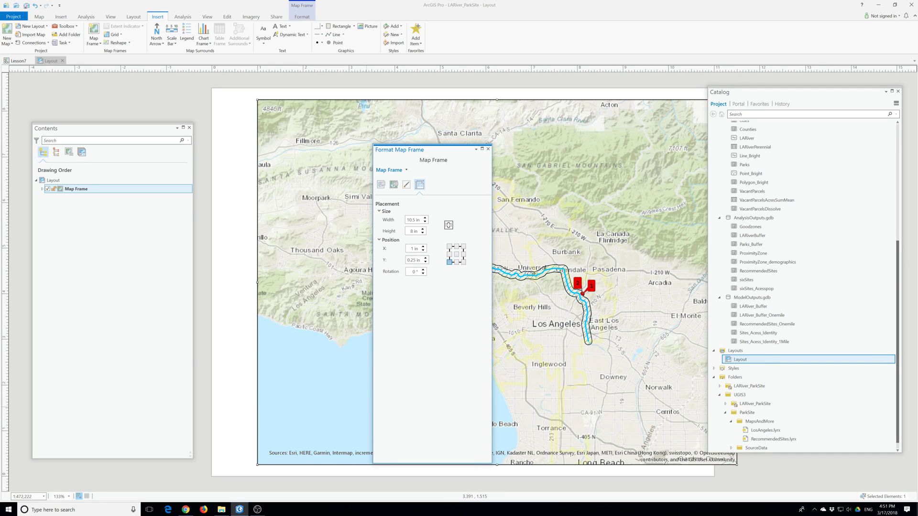
# - Set the map frame's X position to 0.25 in
pyautogui.doubleClick(410, 249)
pyautogui.write('0.25')
pyautogui.doubleClick(414, 248)
pyautogui.write('1')
pyautogui.click(416, 260)
pyautogui.doubleClick(412, 248)
pyautogui.write('10.5')
pyautogui.press('Return')
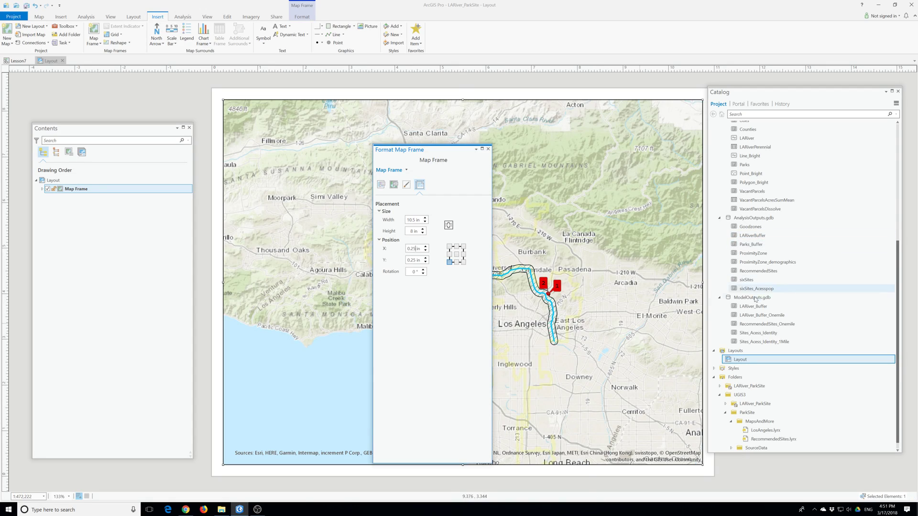
# - View the layout page at page width and at 100%, and return to the full page view
pyautogui.moveTo(755, 94); pyautogui.dragTo(796, 96)
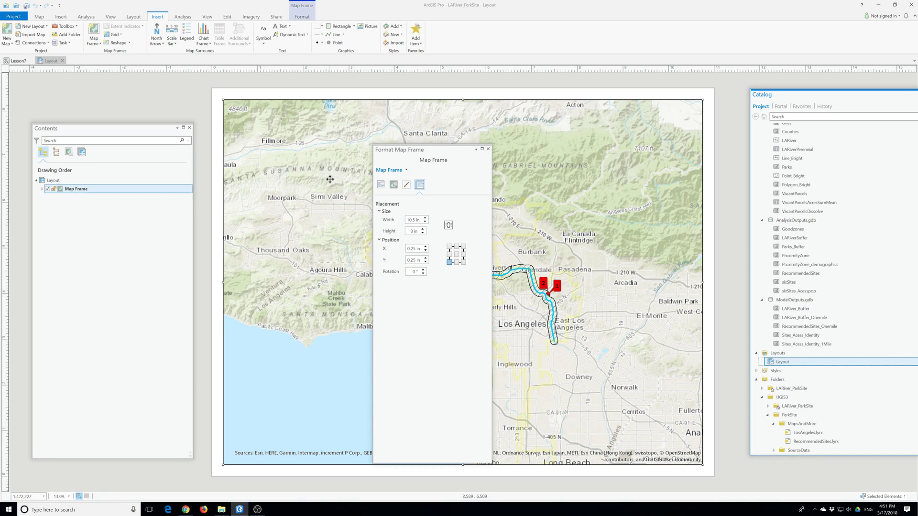
pyautogui.click(133, 17)
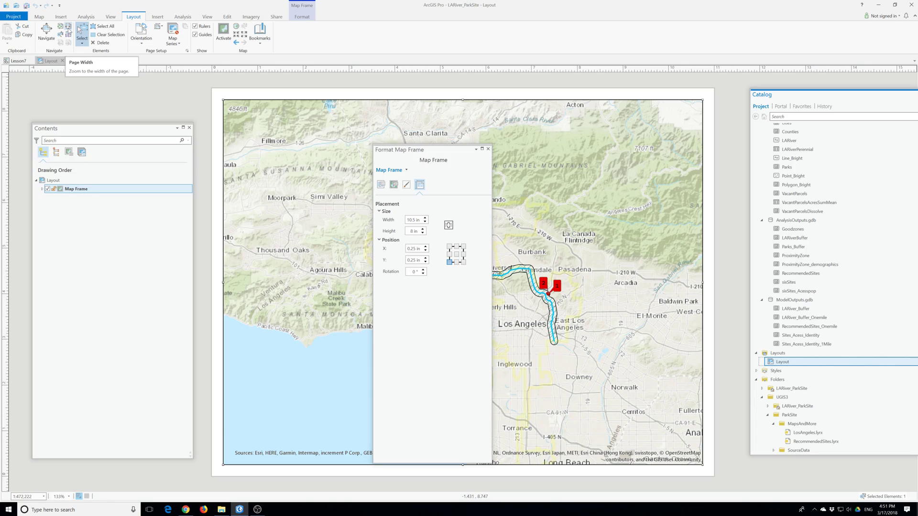
pyautogui.click(68, 30)
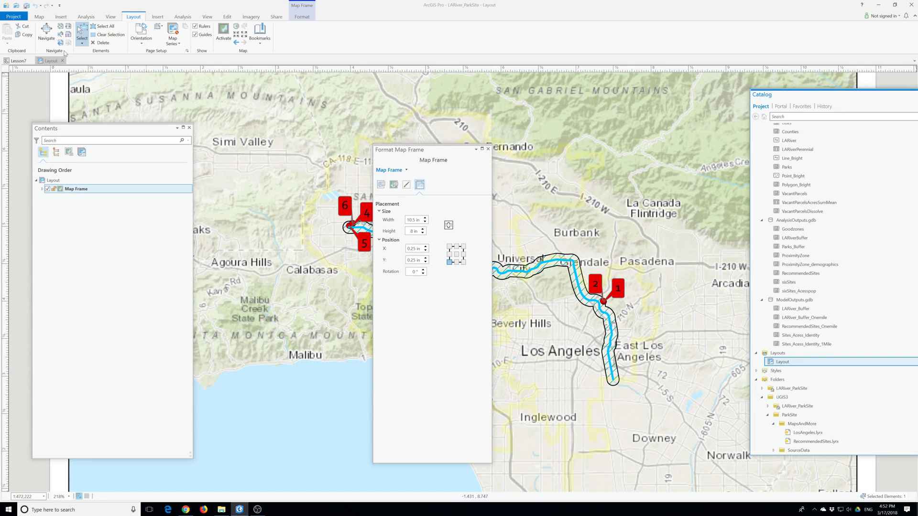
pyautogui.click(70, 37)
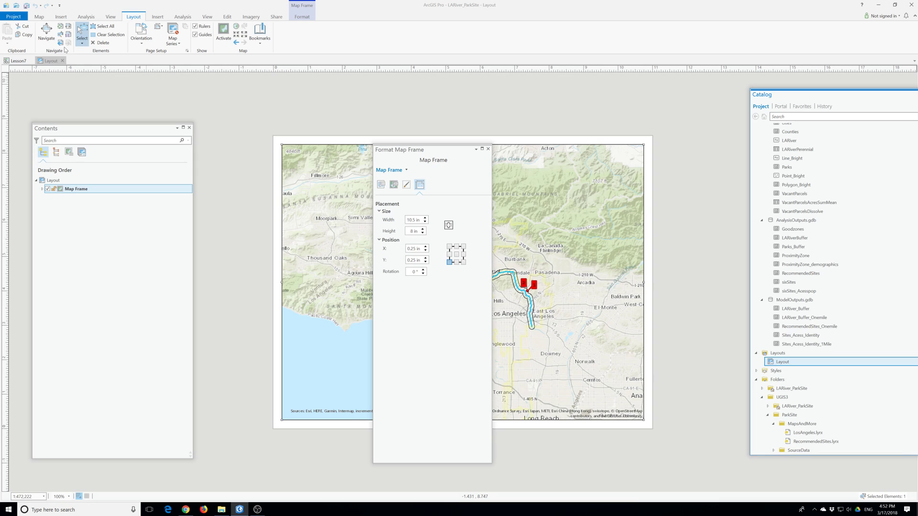
pyautogui.click(61, 27)
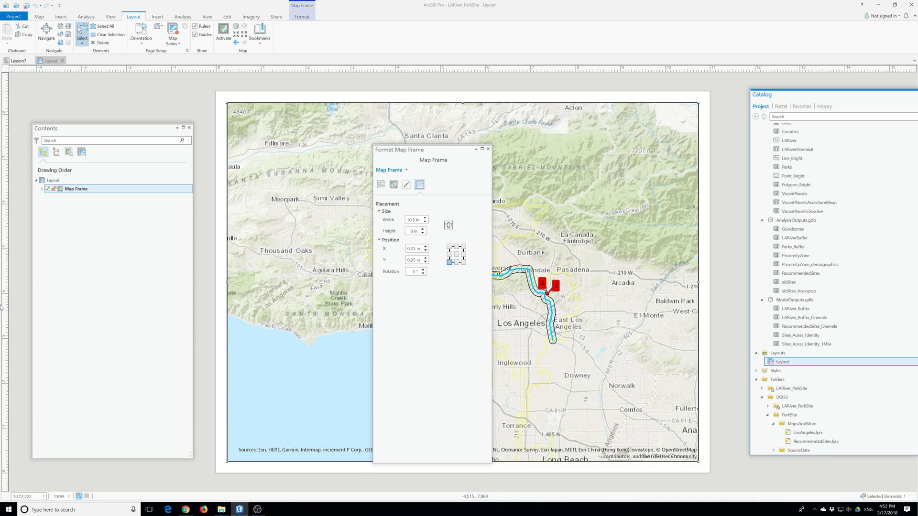
# - Activate the map frame, close the Format Map Frame pane, and return to the layout
pyautogui.click(223, 32)
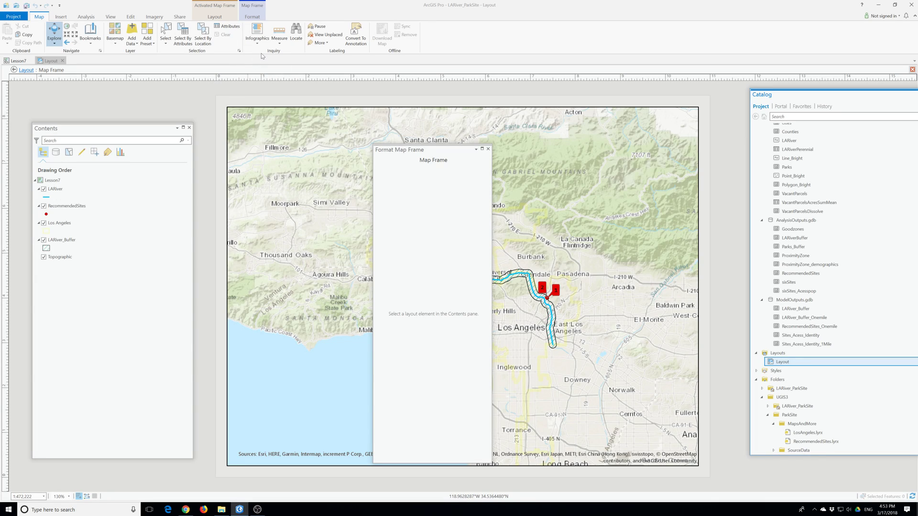
pyautogui.click(492, 151)
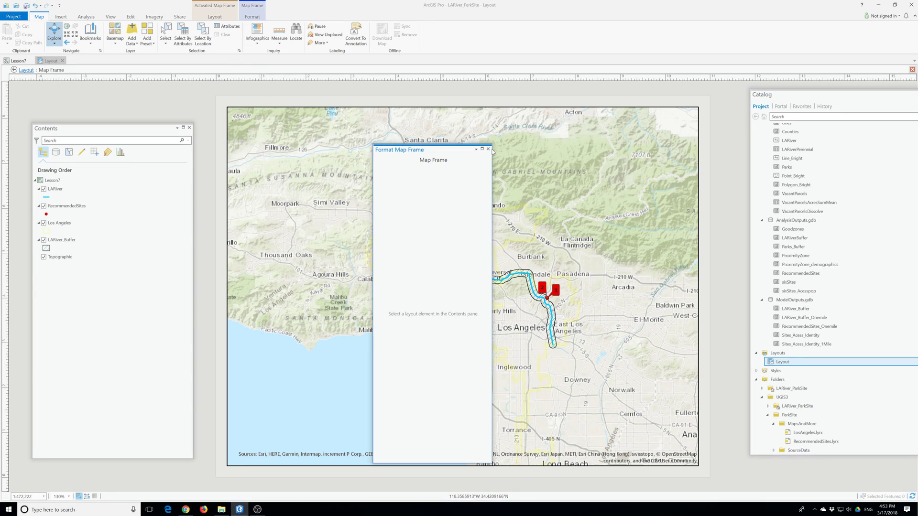
pyautogui.click(488, 149)
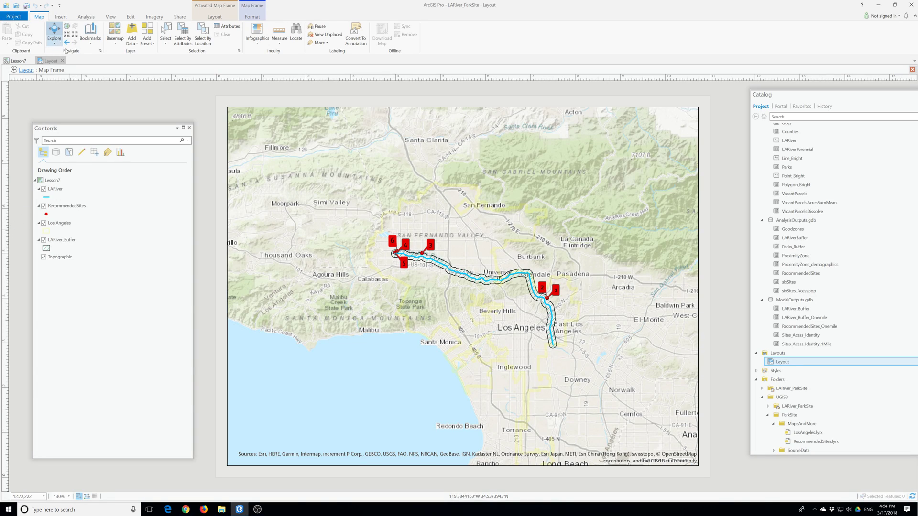
pyautogui.click(27, 70)
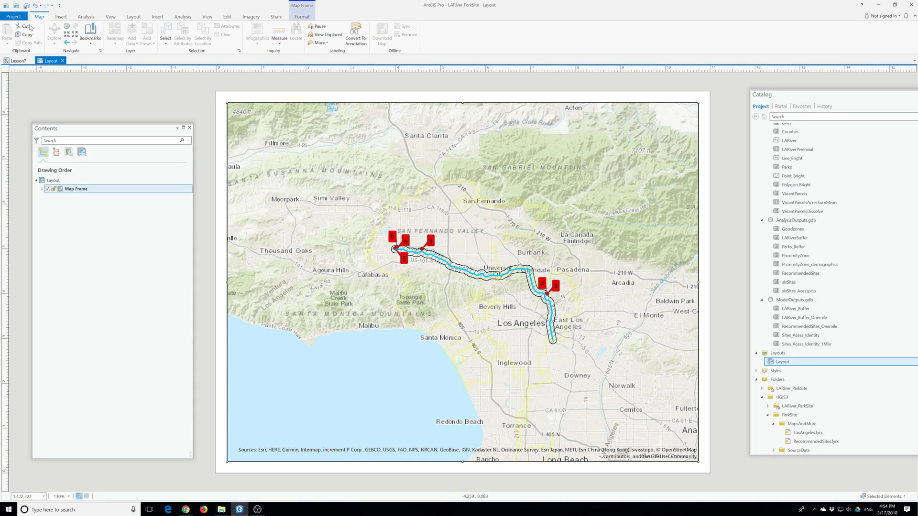
# - Activate the map frame again and close its activation
pyautogui.click(13, 18)
pyautogui.click(13, 13)
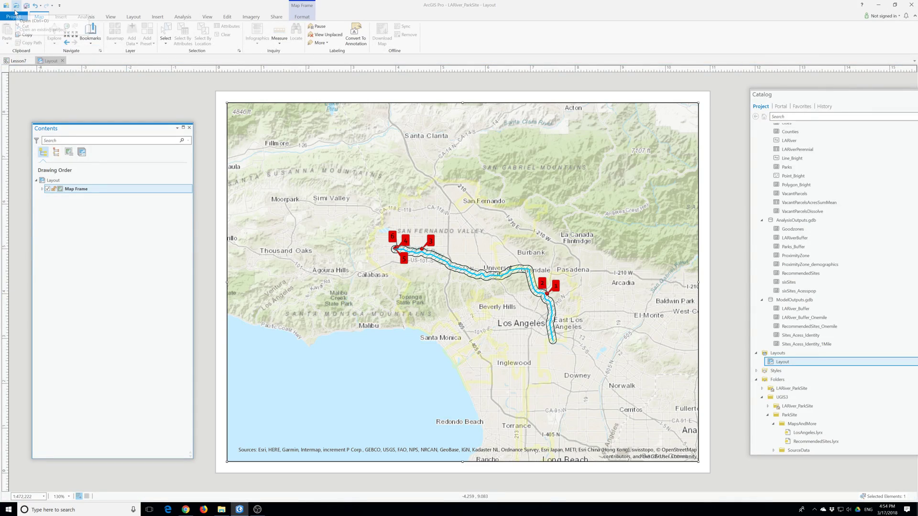
pyautogui.click(134, 18)
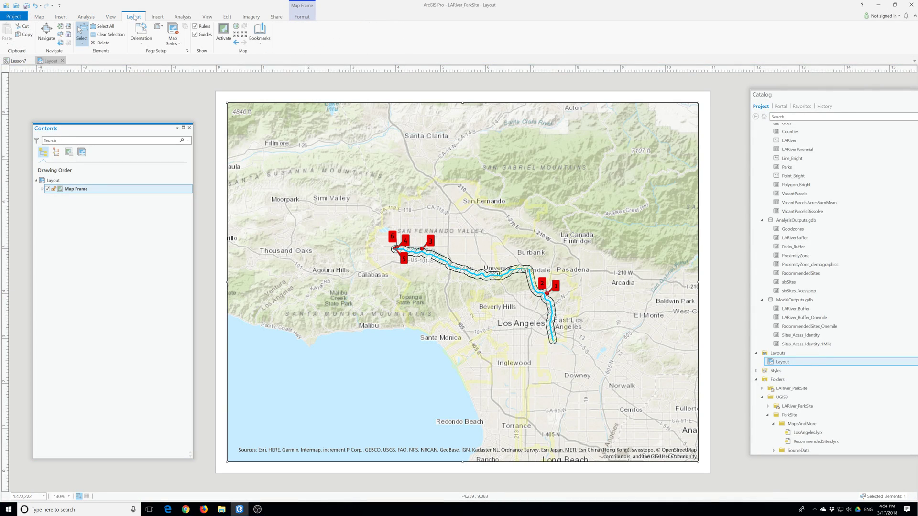
pyautogui.click(223, 32)
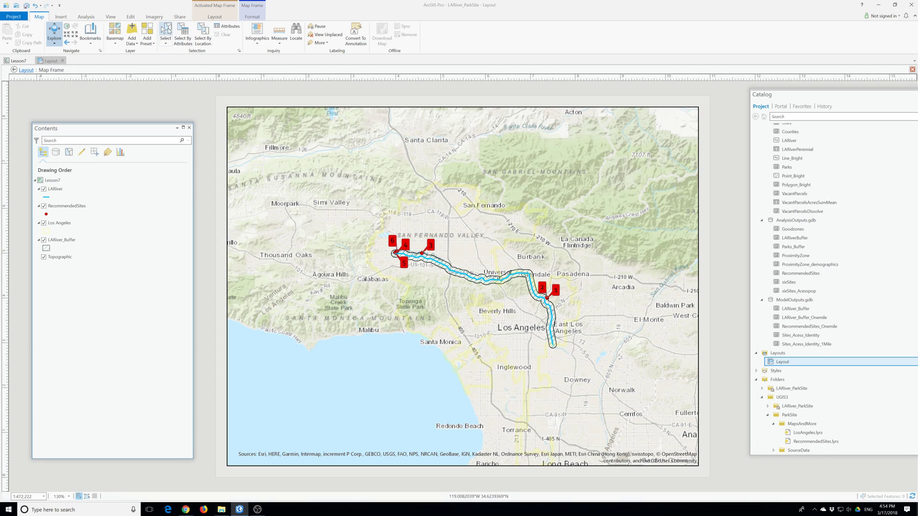
pyautogui.click(217, 18)
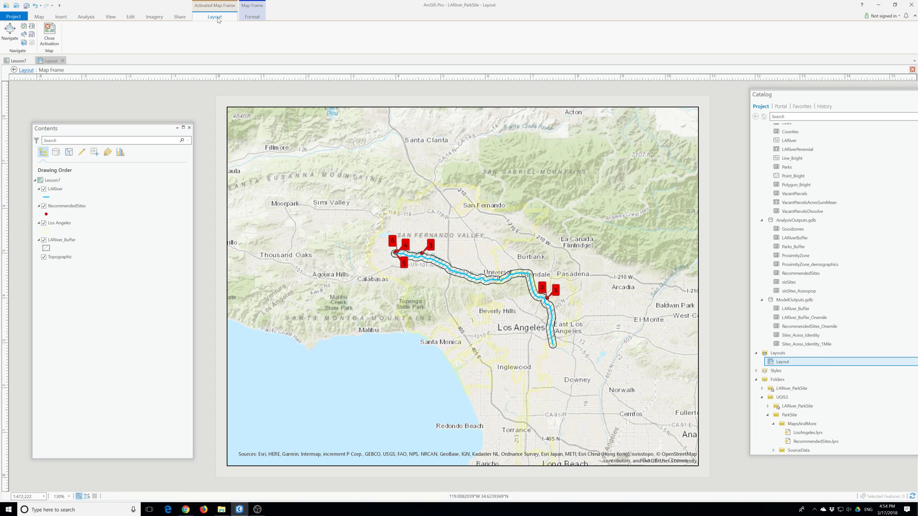
pyautogui.click(48, 30)
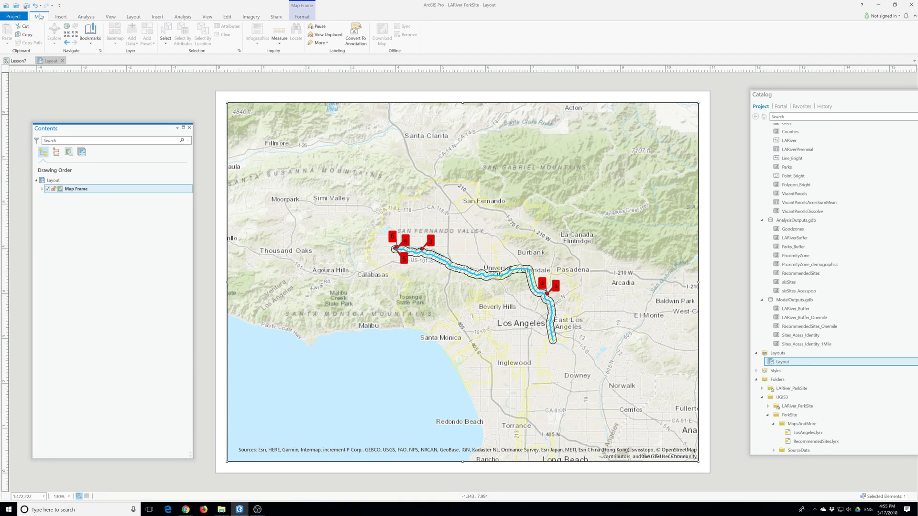
# - Insert a new map into the project and rename it Lesson8
pyautogui.click(62, 19)
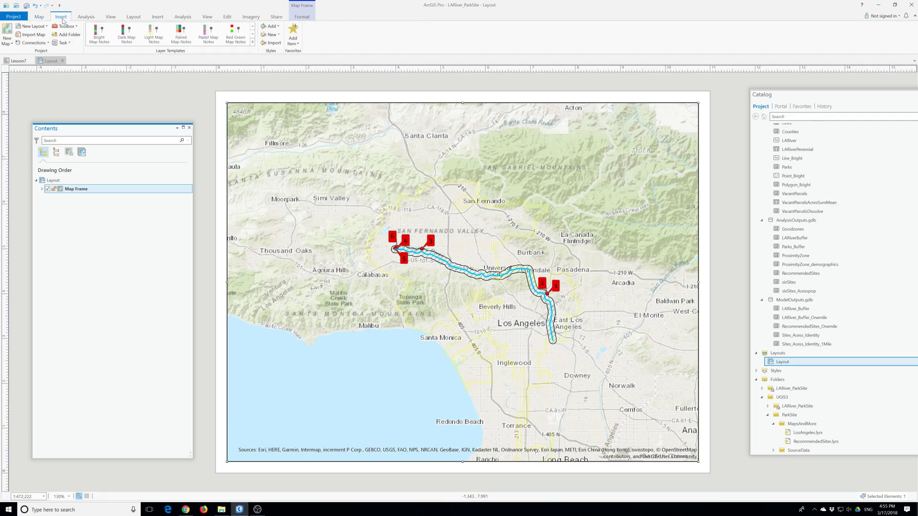
pyautogui.click(8, 34)
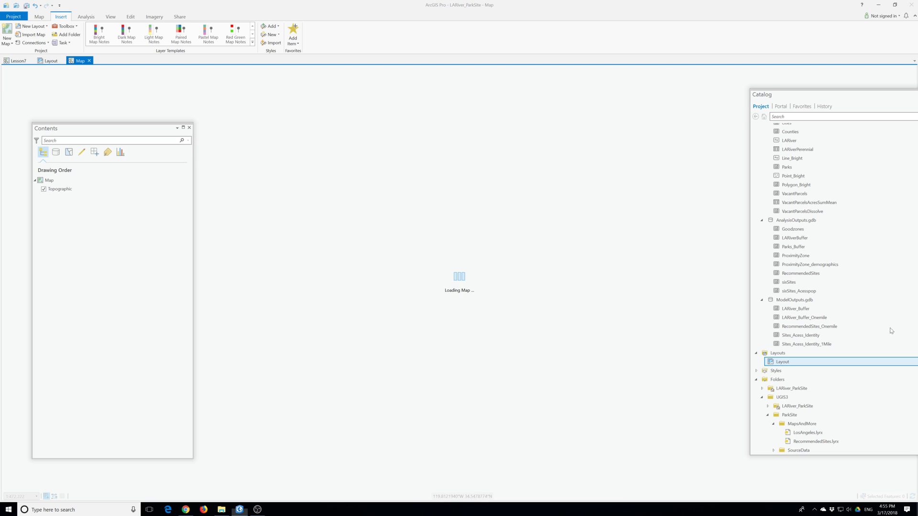
pyautogui.scroll(5, 883, 254)
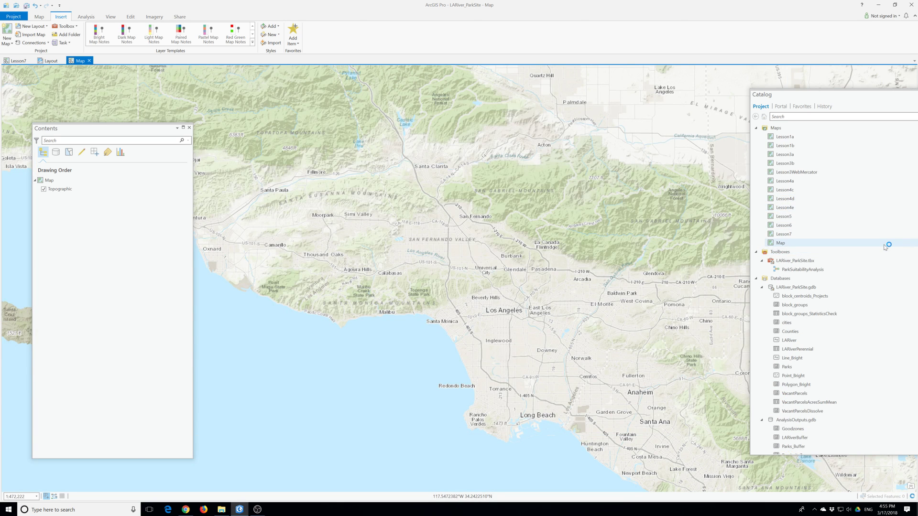
pyautogui.click(783, 244)
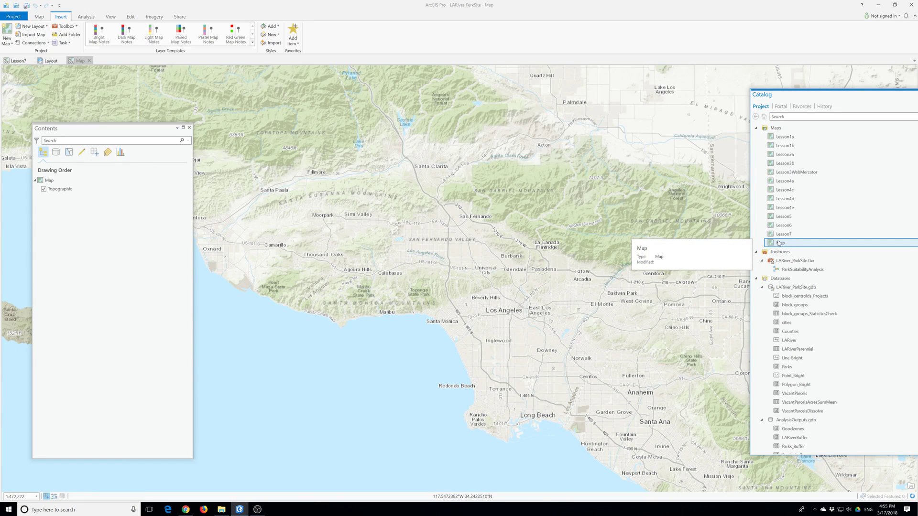
pyautogui.click(785, 245)
pyautogui.write('Lesson8')
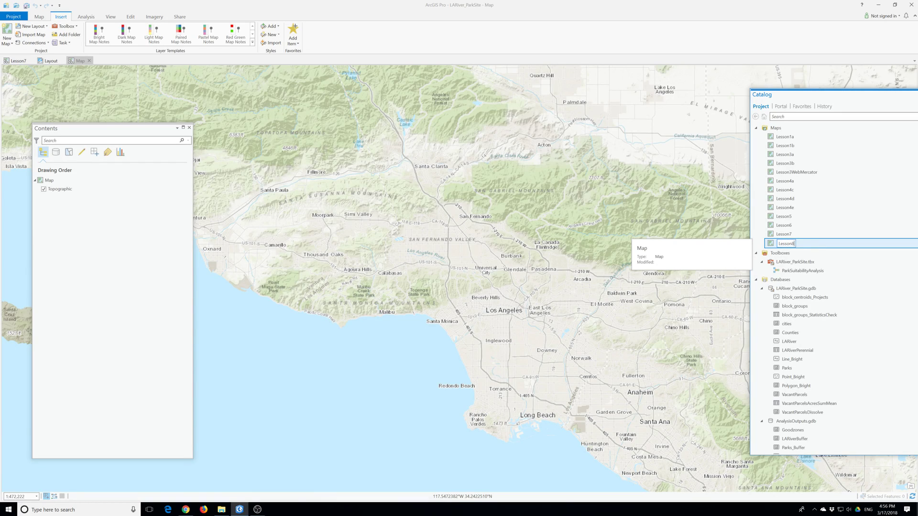
pyautogui.press('Return')
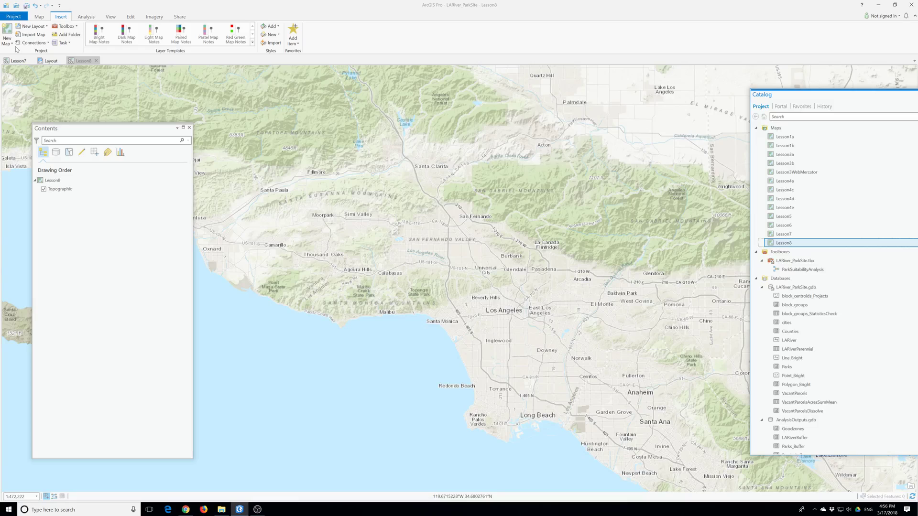
# - Change the Lesson8 map's basemap to Imagery
pyautogui.click(38, 17)
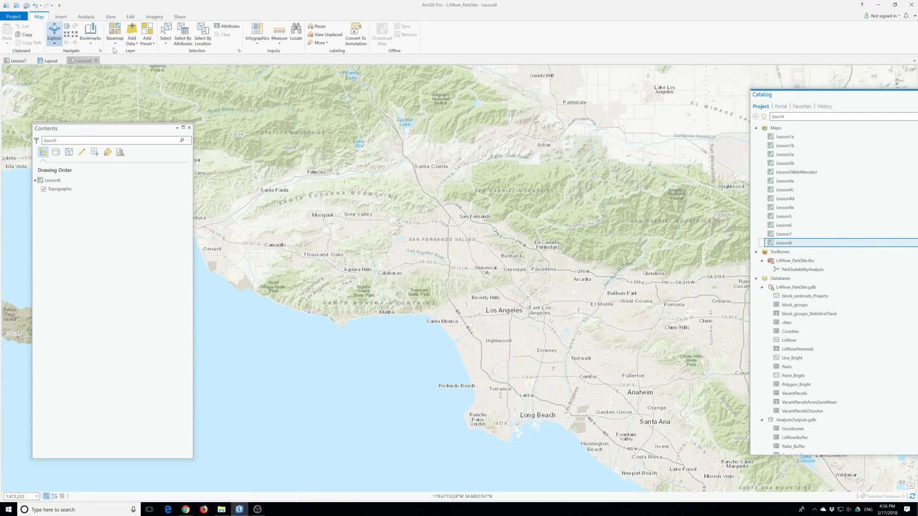
pyautogui.click(110, 32)
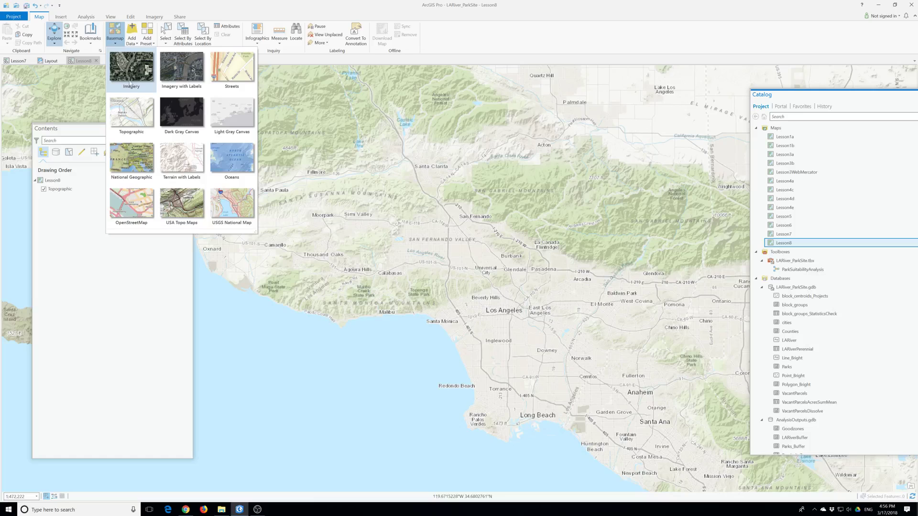
pyautogui.click(129, 78)
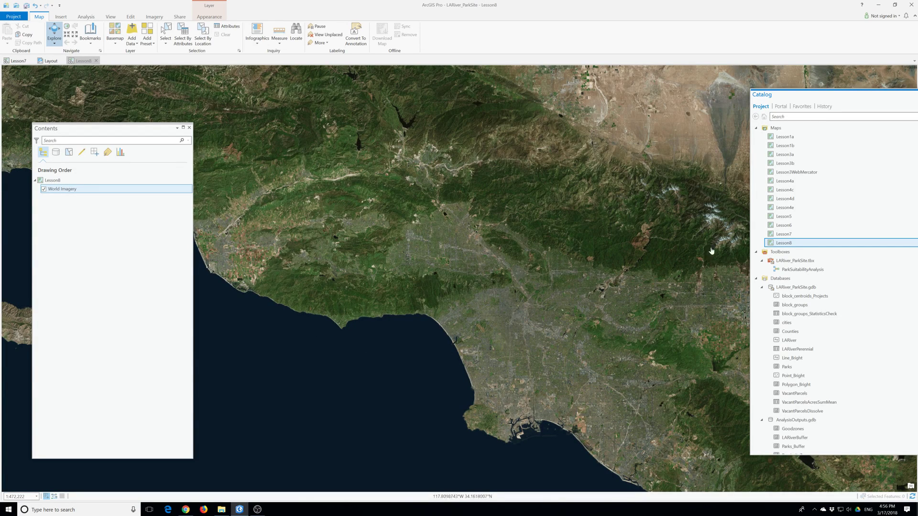
# - Add the RecommendedSites feature class from AnalysisOutputs.gdb to the Lesson8 map
pyautogui.scroll(-5, 820, 389)
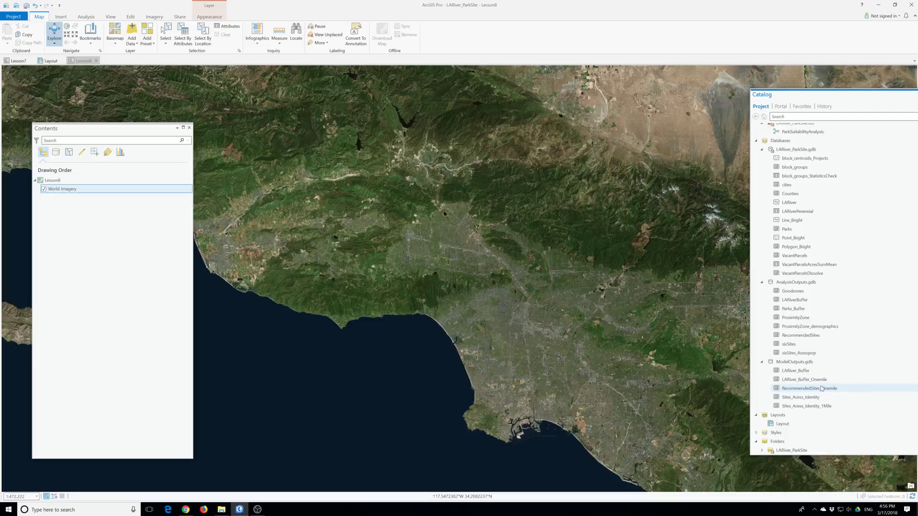
pyautogui.click(777, 336)
pyautogui.moveTo(776, 337); pyautogui.dragTo(60, 191)
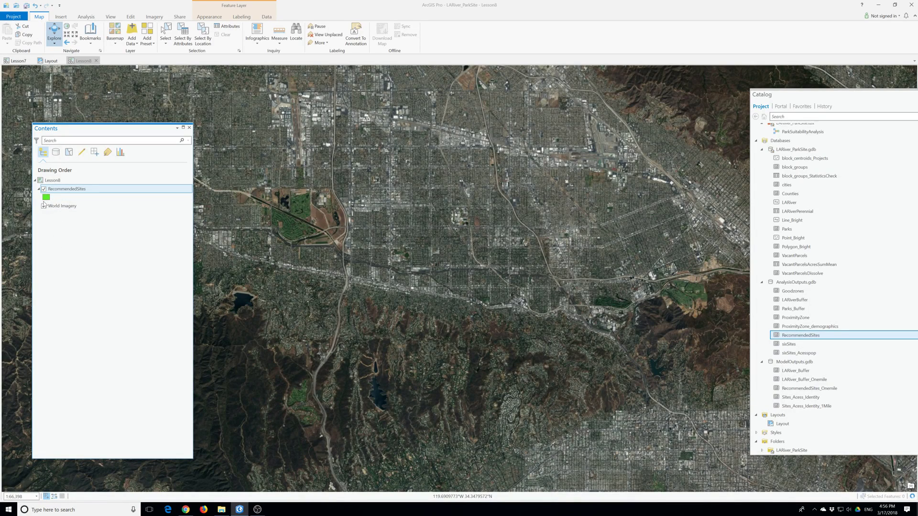
# - Set the fill of the RecommendedSites polygon symbol to No color
pyautogui.rightClick(57, 197)
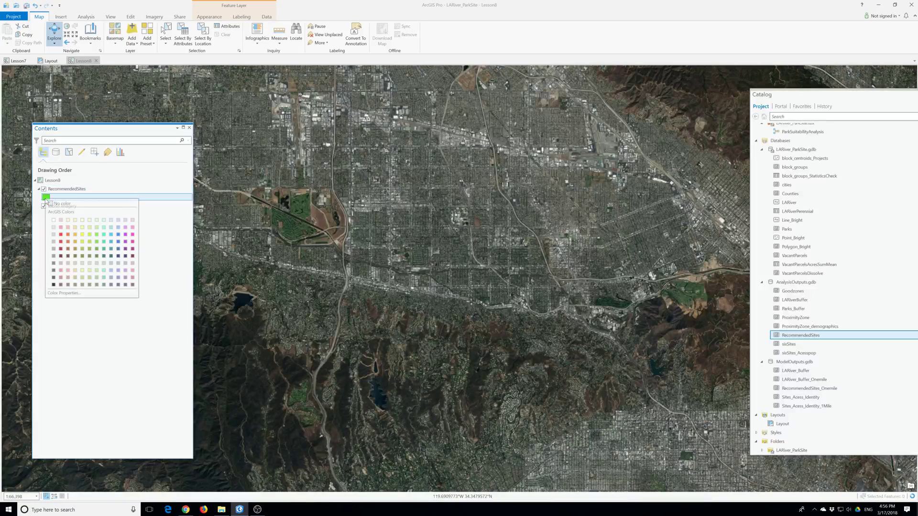
pyautogui.click(58, 204)
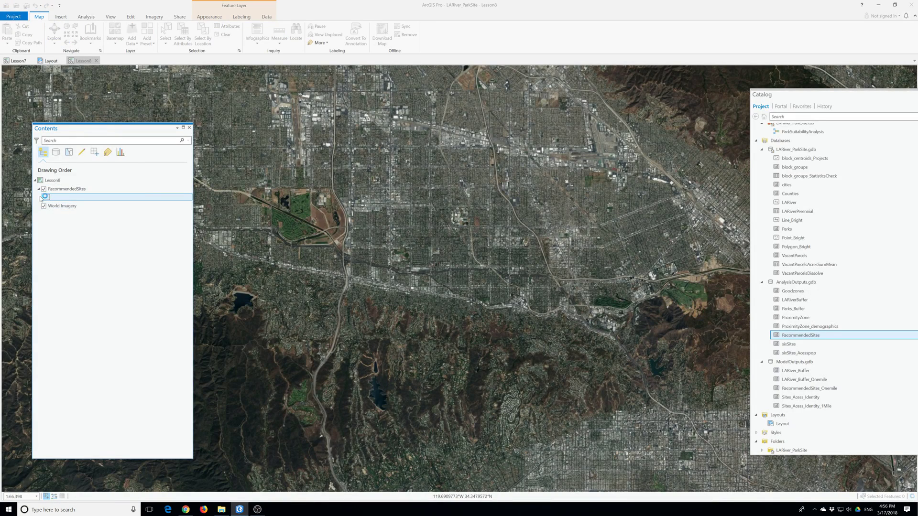
pyautogui.rightClick(56, 197)
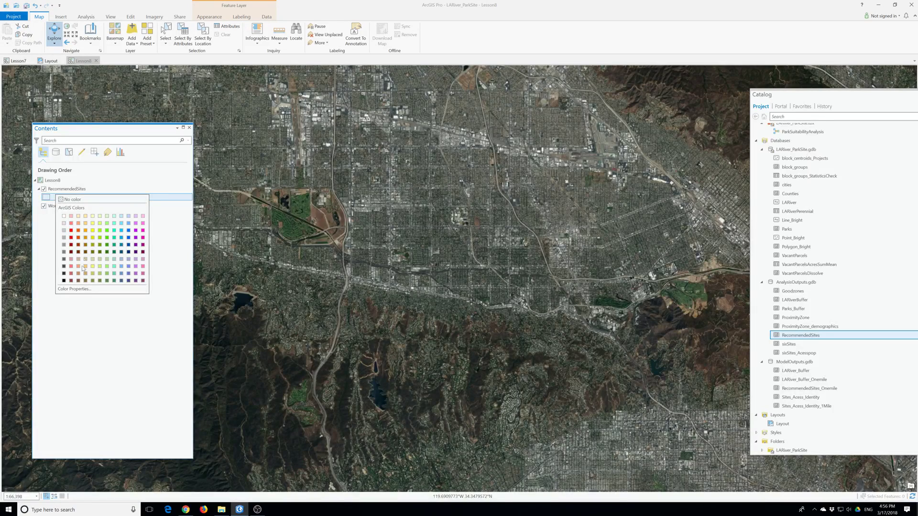
# - Give the RecommendedSites polygons a yellow outline 3 pt wide, apply it, and close the Symbology pane
pyautogui.click(46, 197)
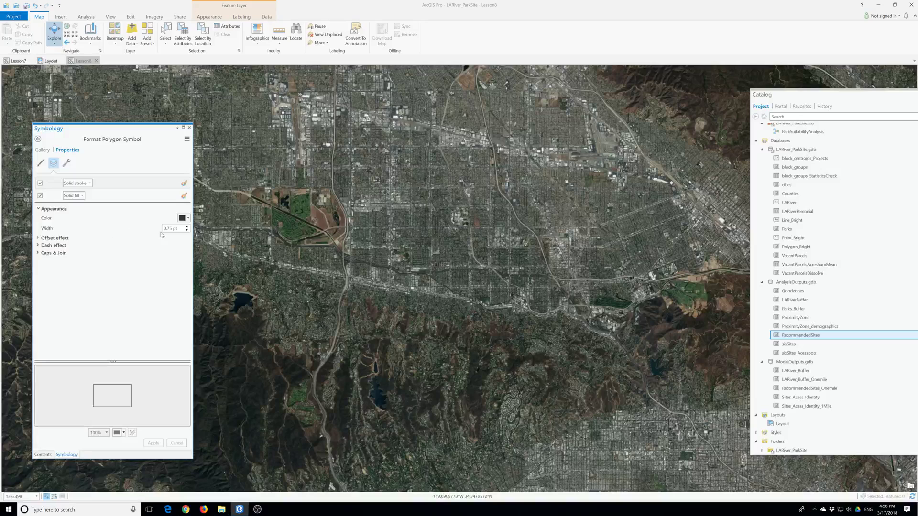
pyautogui.click(188, 218)
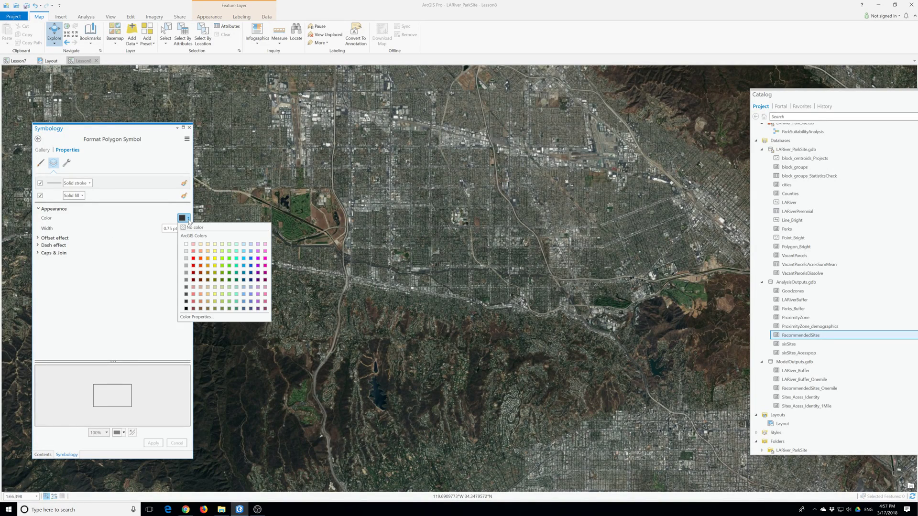
pyautogui.click(215, 261)
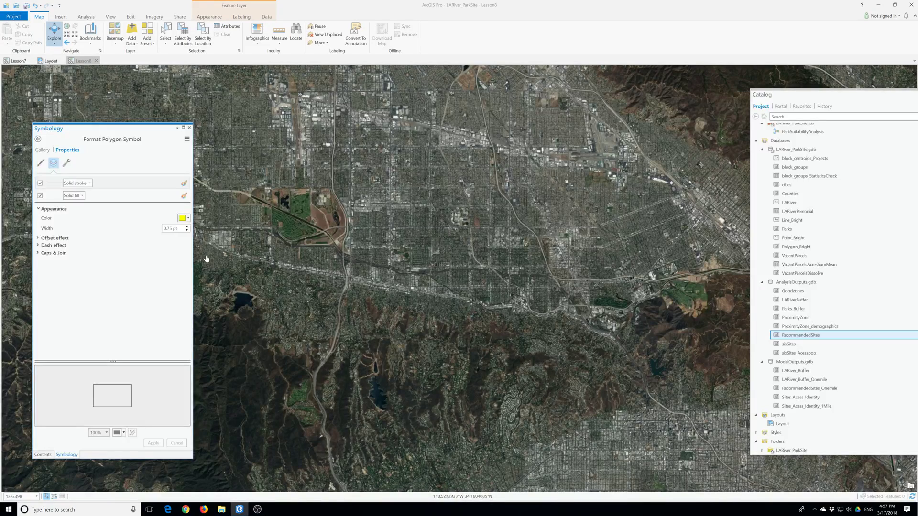
pyautogui.doubleClick(168, 229)
pyautogui.write('3')
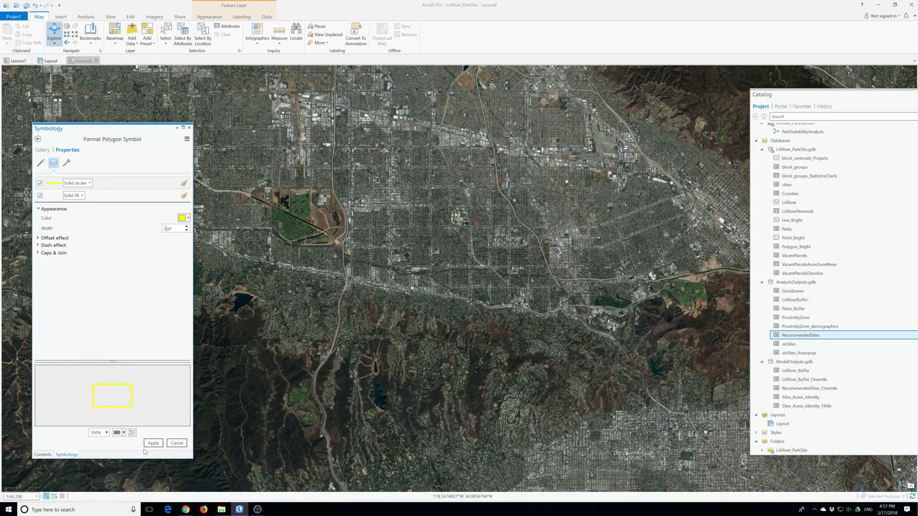
pyautogui.click(151, 443)
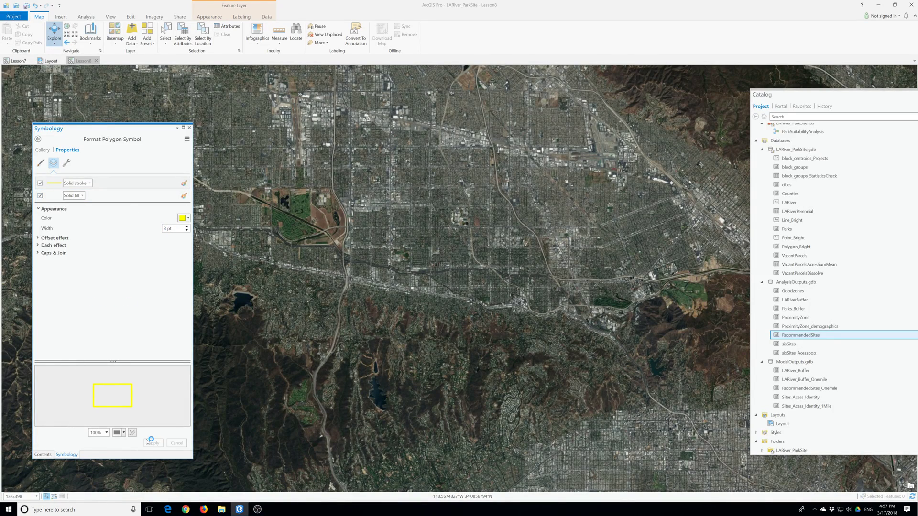
pyautogui.click(189, 128)
# - Open the RecommendedSites attribute table and zoom the map to the site with OBJECTID 1
pyautogui.rightClick(64, 190)
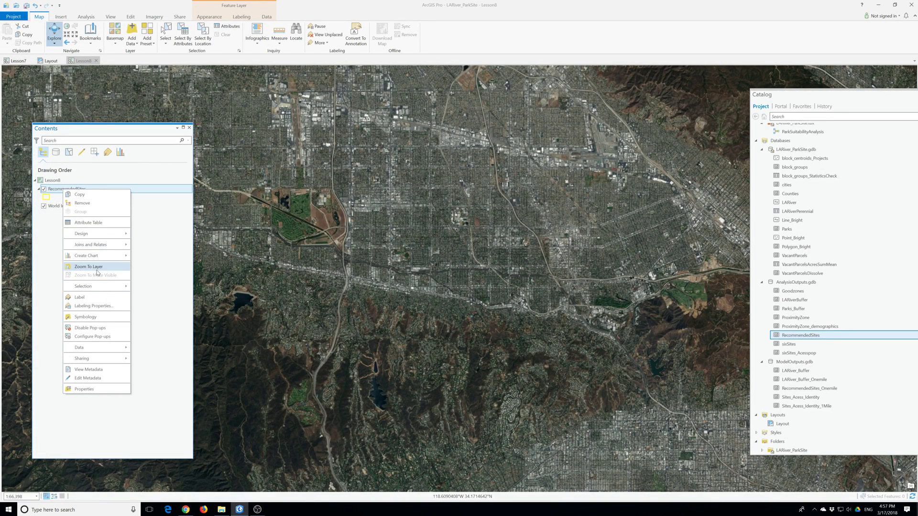
pyautogui.click(97, 267)
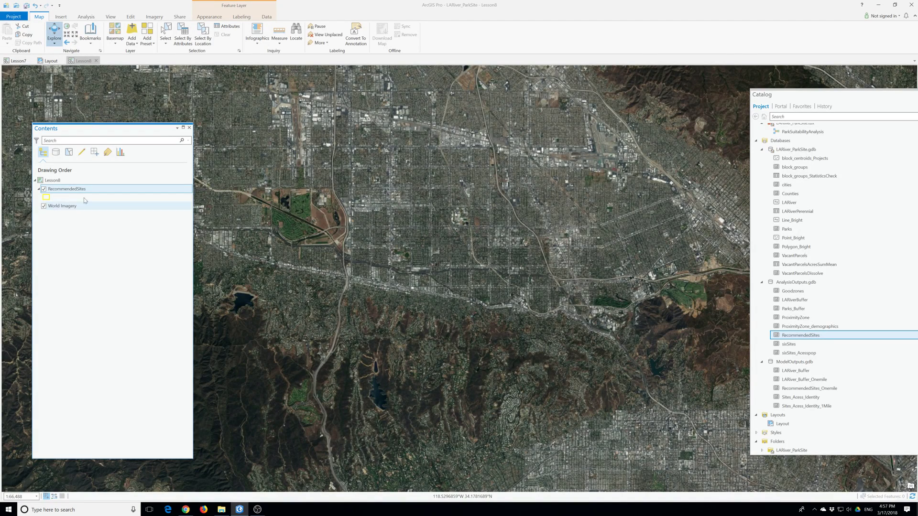
pyautogui.rightClick(69, 191)
pyautogui.click(86, 224)
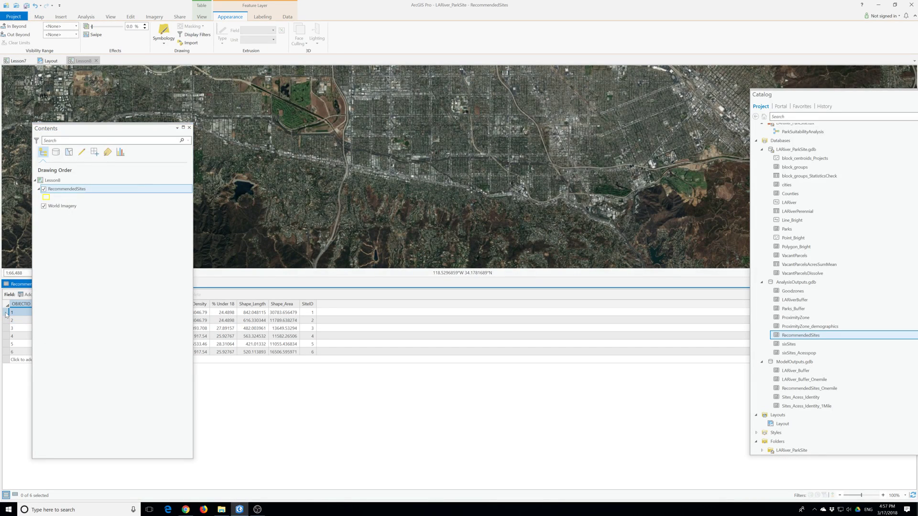
pyautogui.rightClick(5, 314)
pyautogui.click(22, 316)
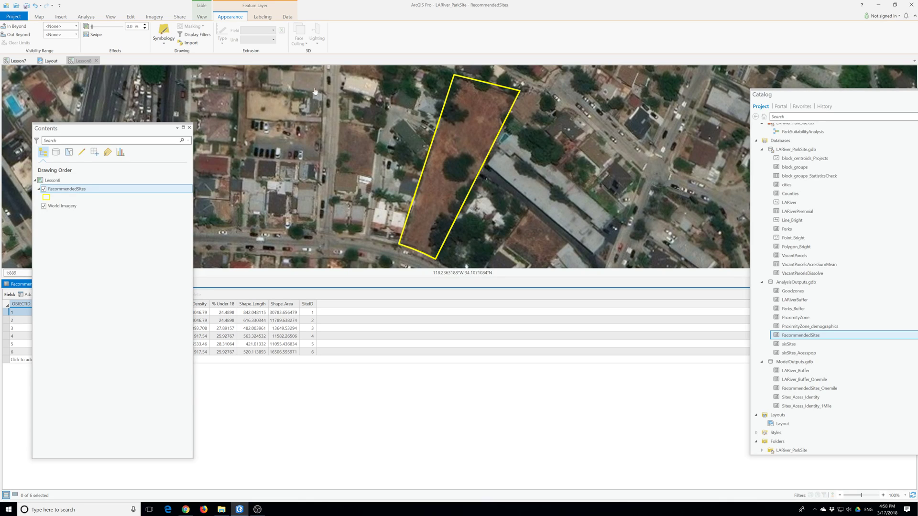
# - Examine the imagery at each recommended site using the Lesson6 bookmarks Site 2 through Site 6
pyautogui.click(40, 17)
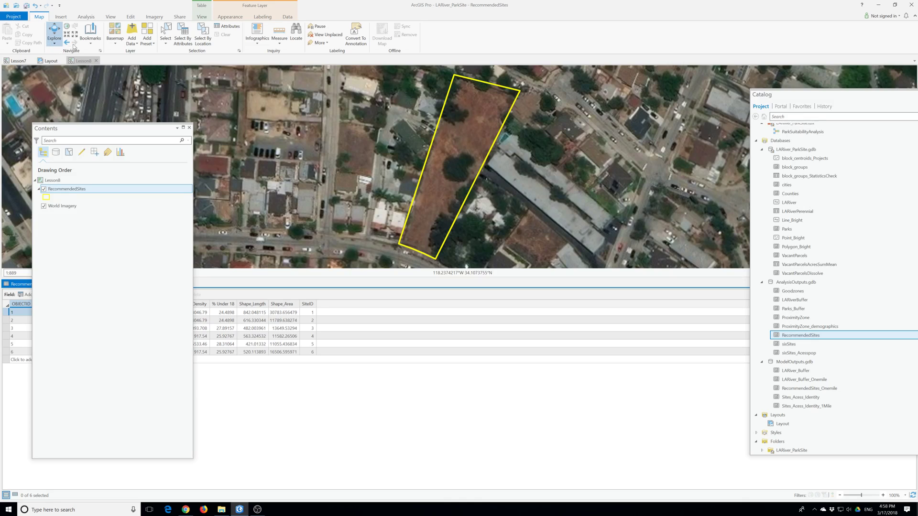
pyautogui.click(91, 36)
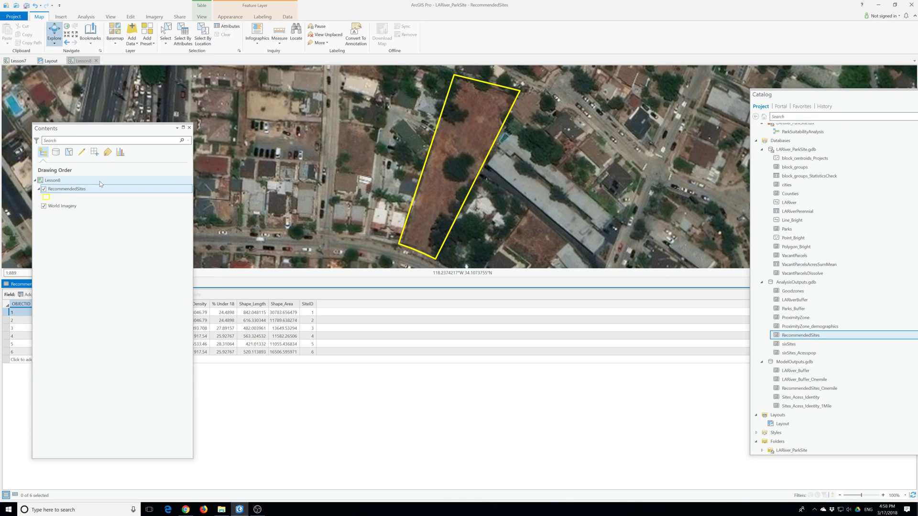
pyautogui.click(91, 36)
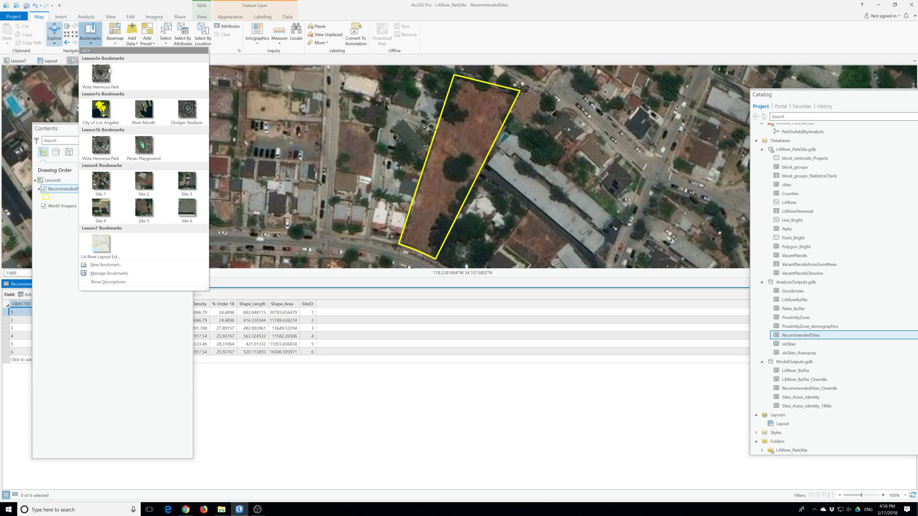
pyautogui.click(152, 182)
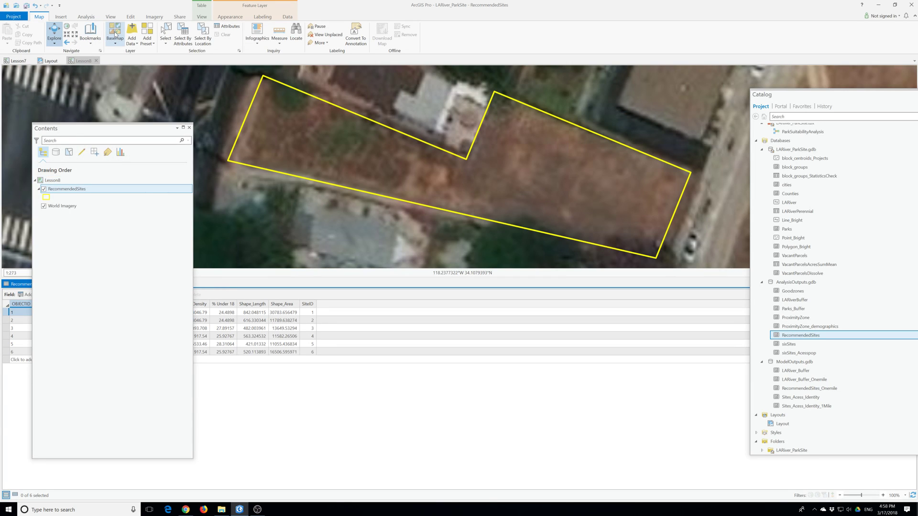
pyautogui.click(90, 36)
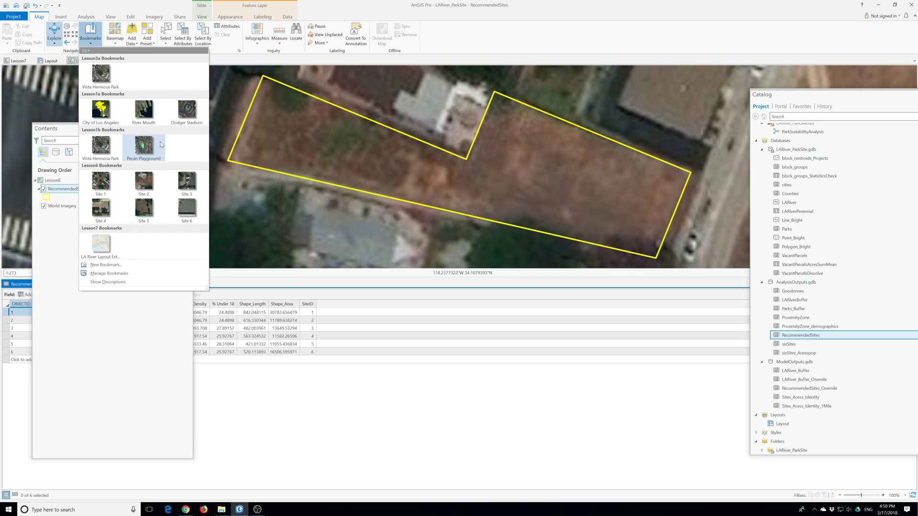
pyautogui.click(177, 185)
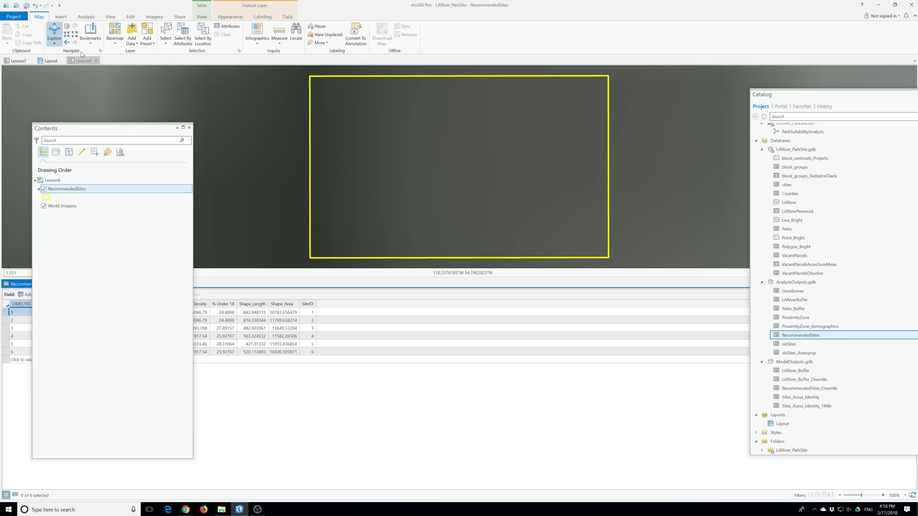
pyautogui.click(90, 36)
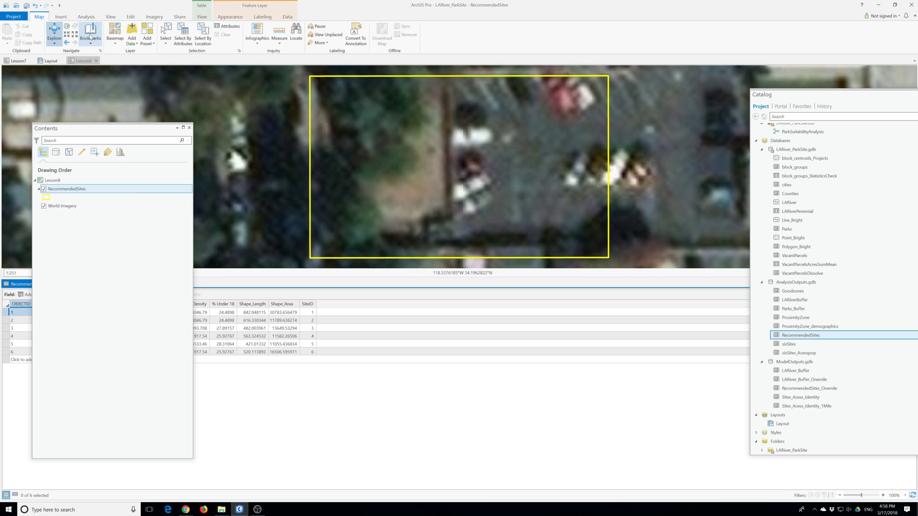
pyautogui.click(100, 207)
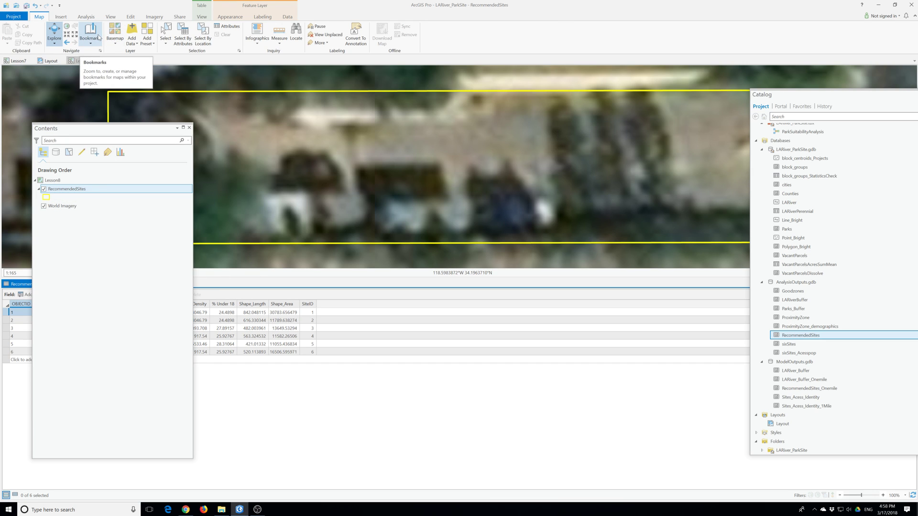
pyautogui.click(98, 37)
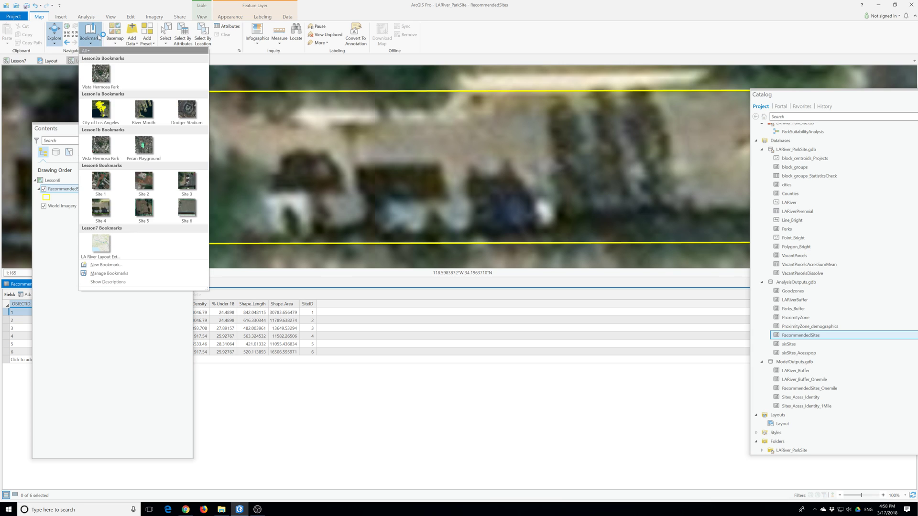
pyautogui.click(143, 208)
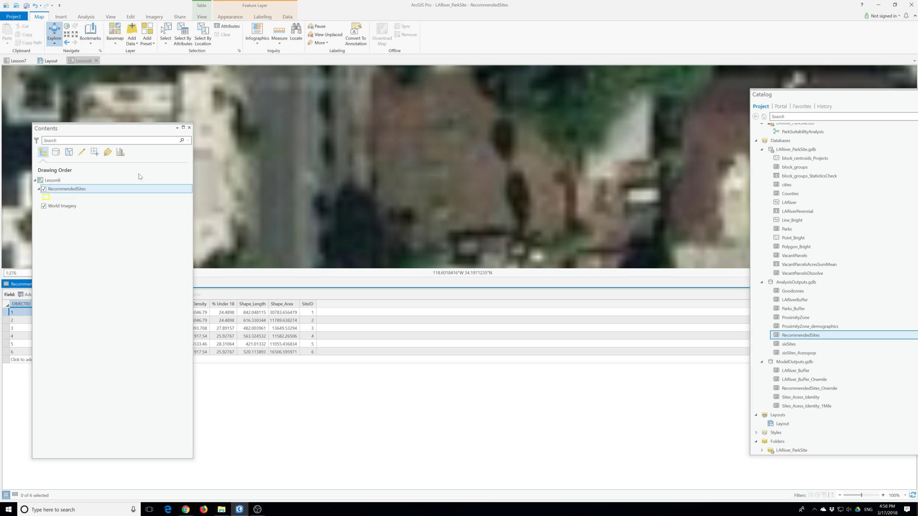
pyautogui.click(91, 34)
pyautogui.click(187, 210)
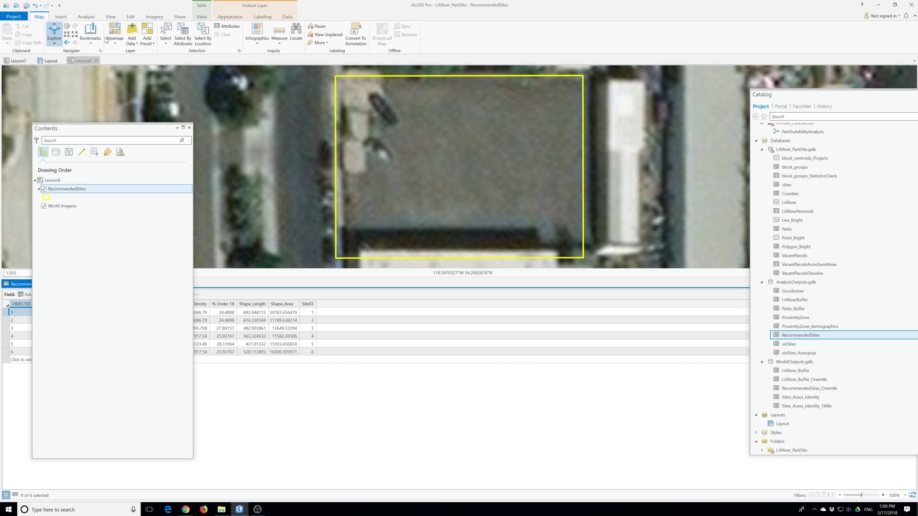
pyautogui.moveTo(83, 128); pyautogui.dragTo(60, 94)
pyautogui.click(61, 16)
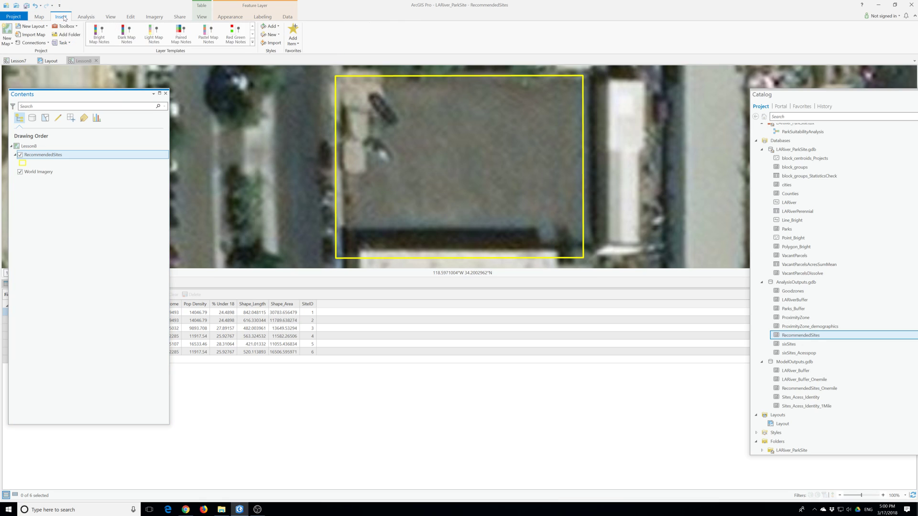
pyautogui.click(32, 28)
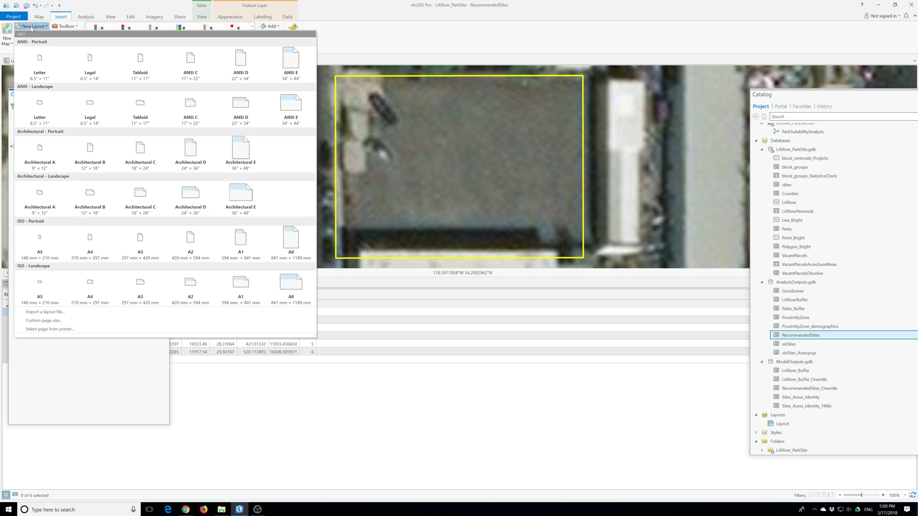
pyautogui.click(415, 50)
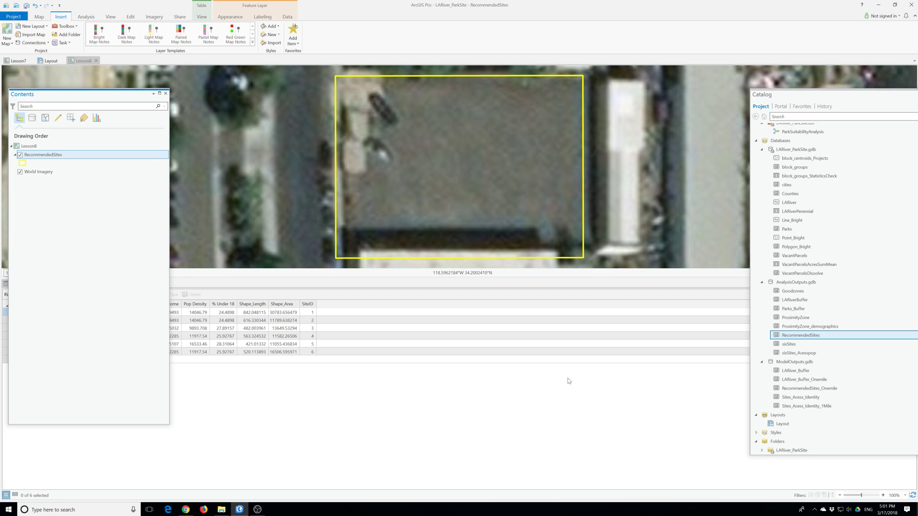
# - Open the Lesson7 map from the project's maps and bring the layout view forward
pyautogui.scroll(5, 858, 309)
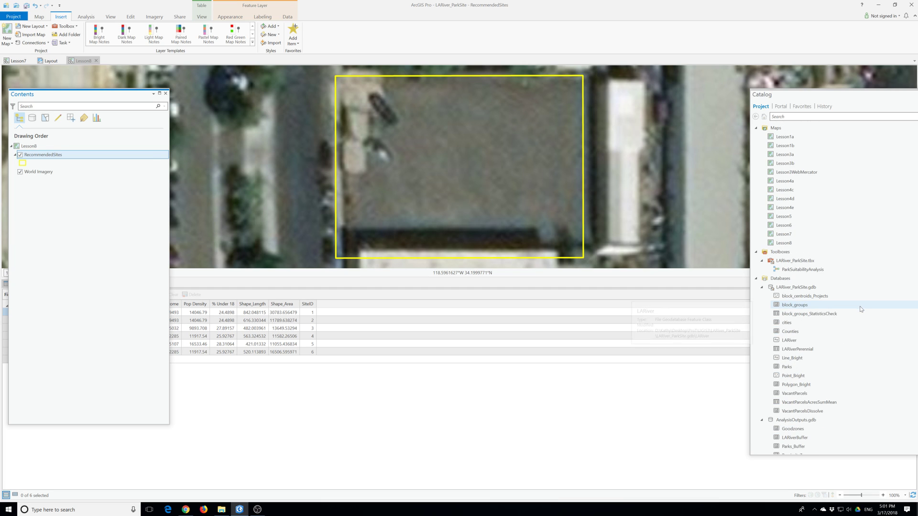
pyautogui.doubleClick(784, 234)
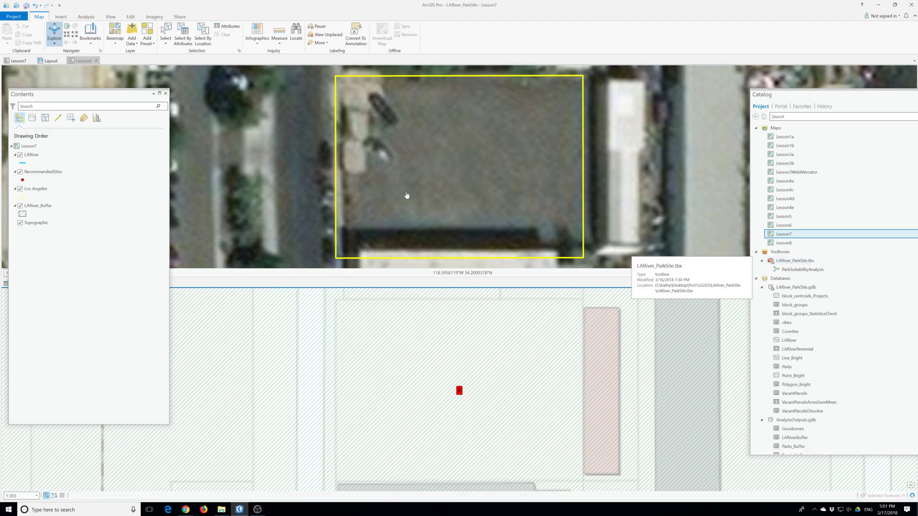
pyautogui.click(50, 61)
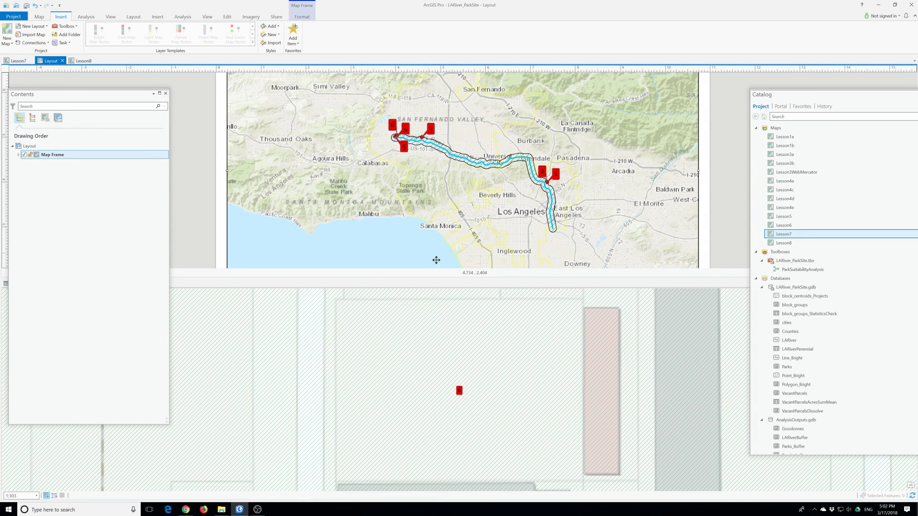
# - Expand the layout's map frame and examine the Lesson7 map and the layers it contains
pyautogui.moveTo(45, 95); pyautogui.dragTo(138, 97)
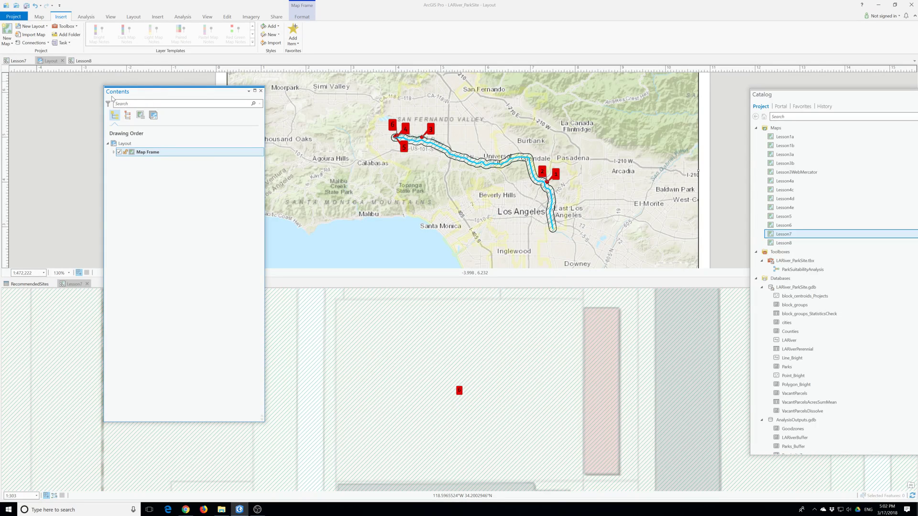
pyautogui.moveTo(164, 93); pyautogui.dragTo(80, 89)
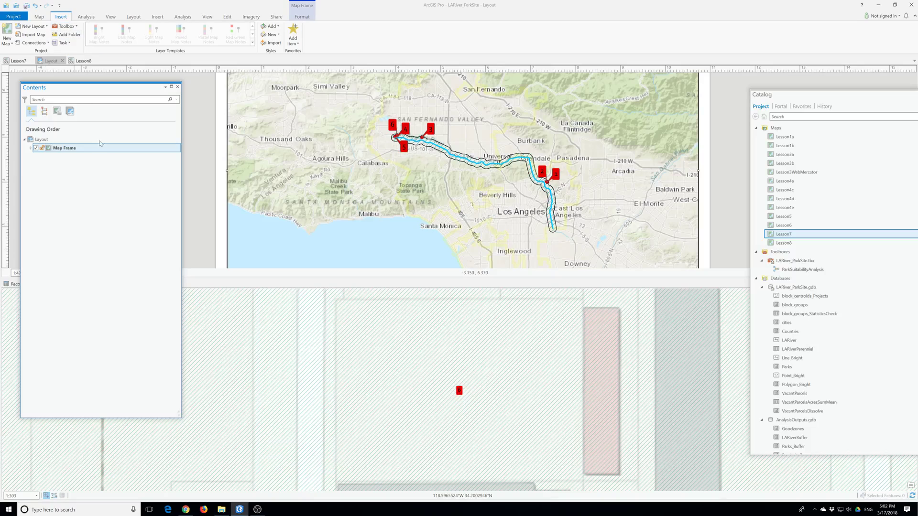
pyautogui.click(31, 148)
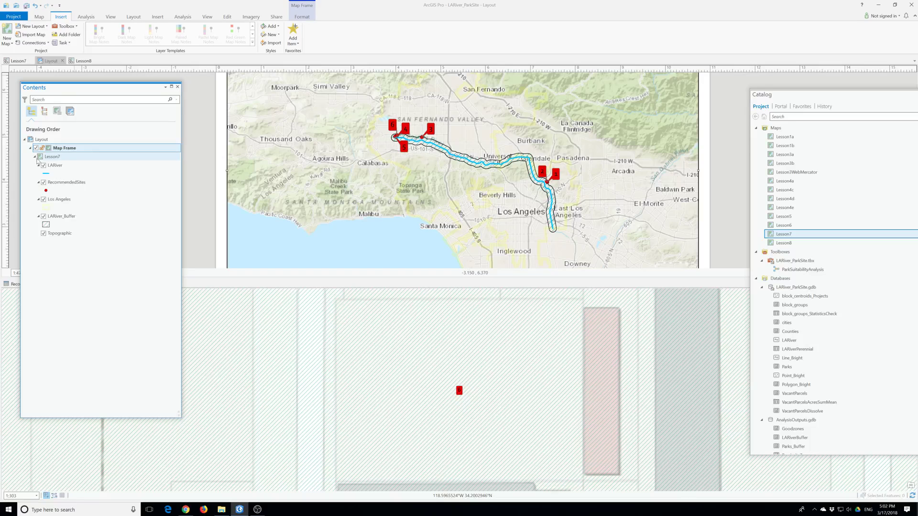
pyautogui.click(36, 157)
pyautogui.click(35, 158)
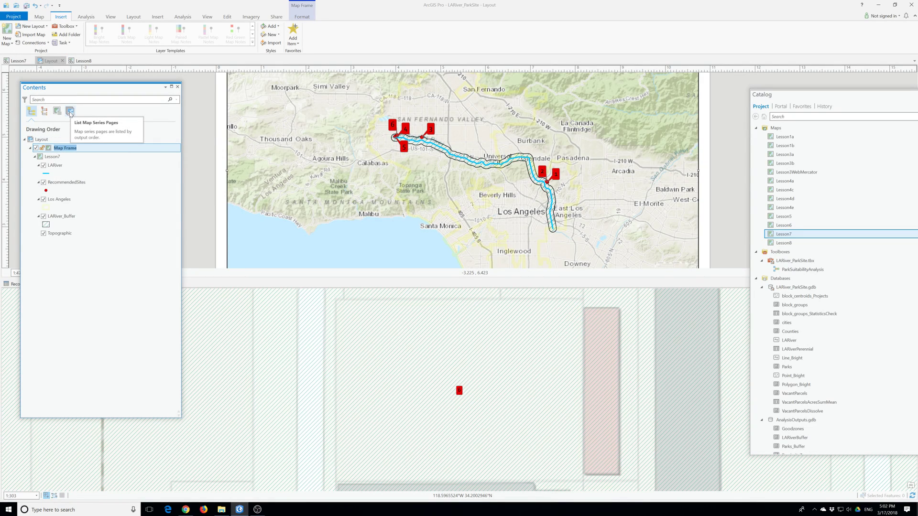
pyautogui.click(78, 165)
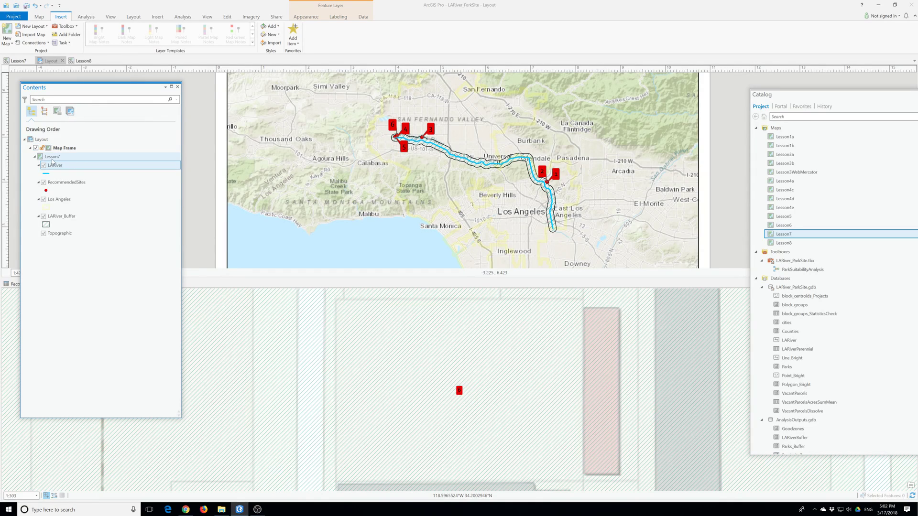
pyautogui.click(64, 148)
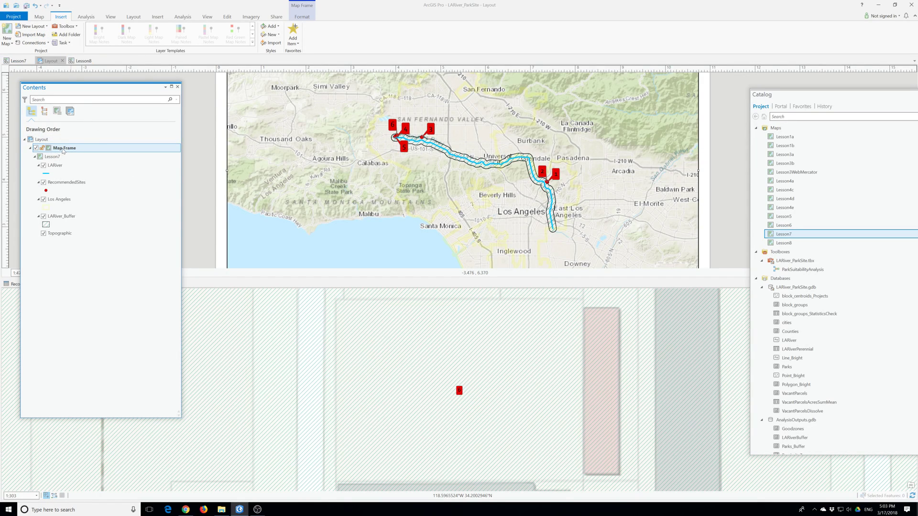
pyautogui.click(40, 142)
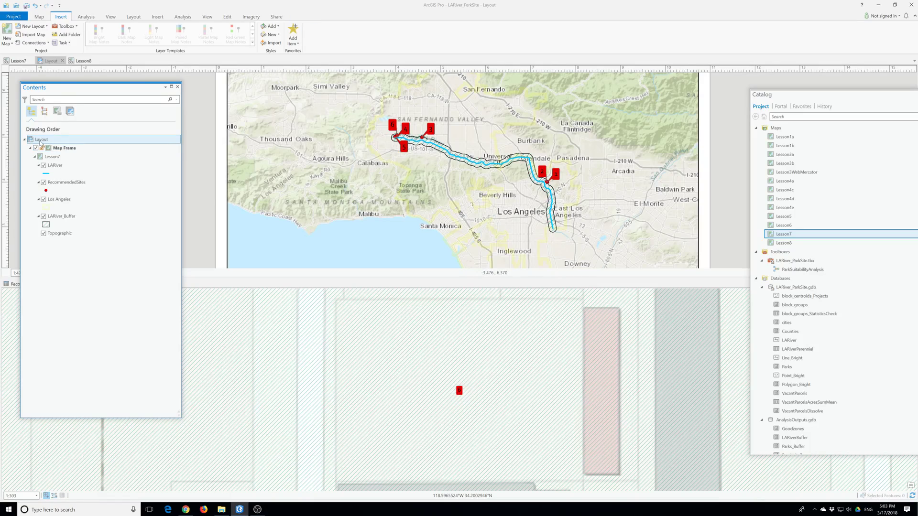
pyautogui.click(41, 140)
pyautogui.click(40, 17)
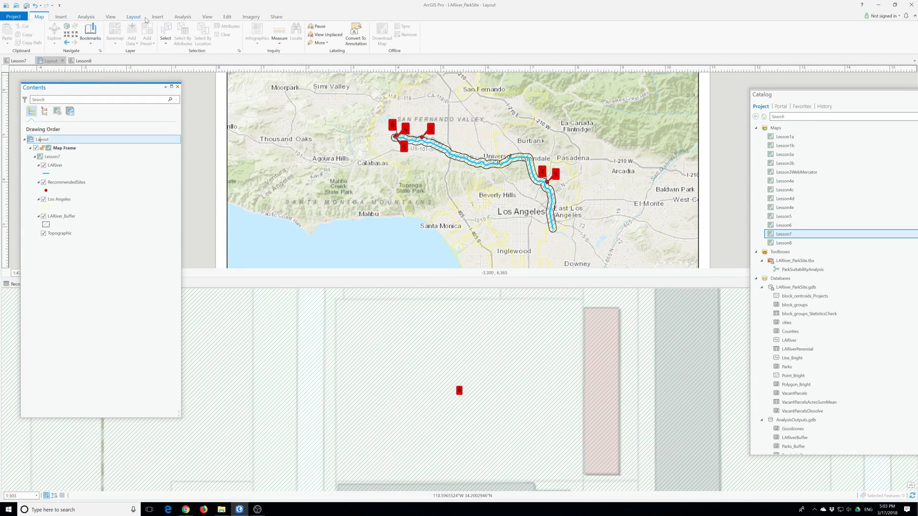
pyautogui.click(131, 18)
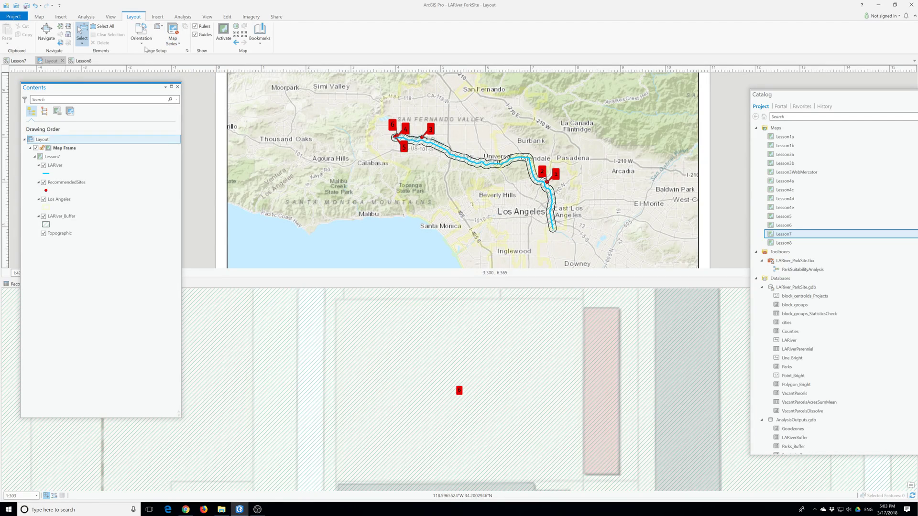
pyautogui.click(82, 44)
pyautogui.click(84, 46)
pyautogui.click(62, 149)
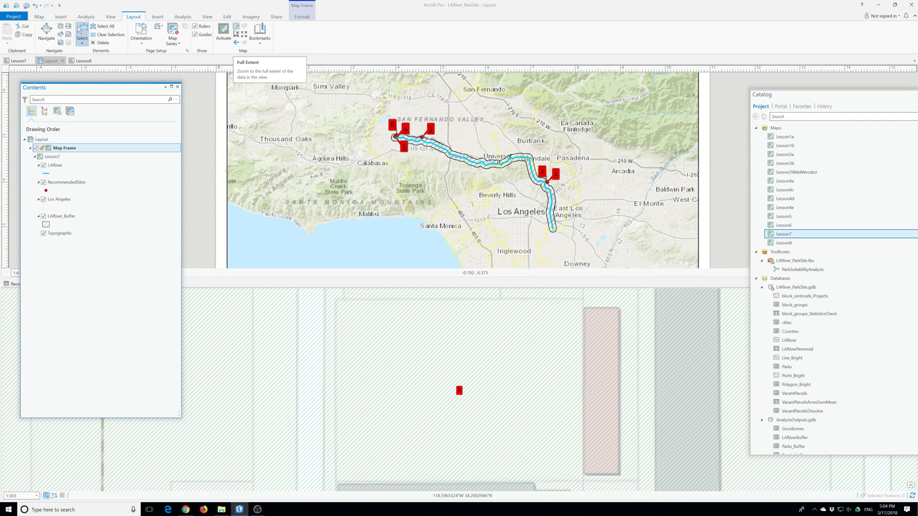
pyautogui.click(61, 18)
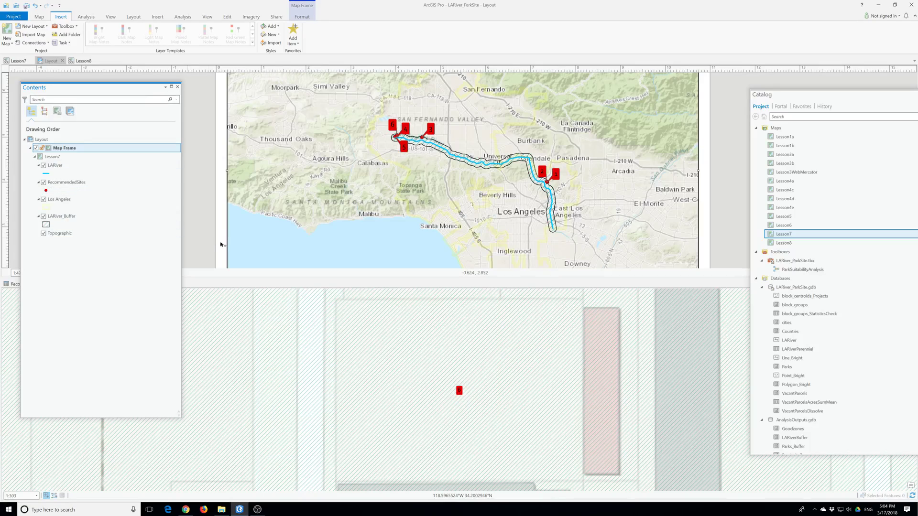
# - Close the Lesson7 map view and the RecommendedSites attribute table docked below the layout
pyautogui.click(219, 273)
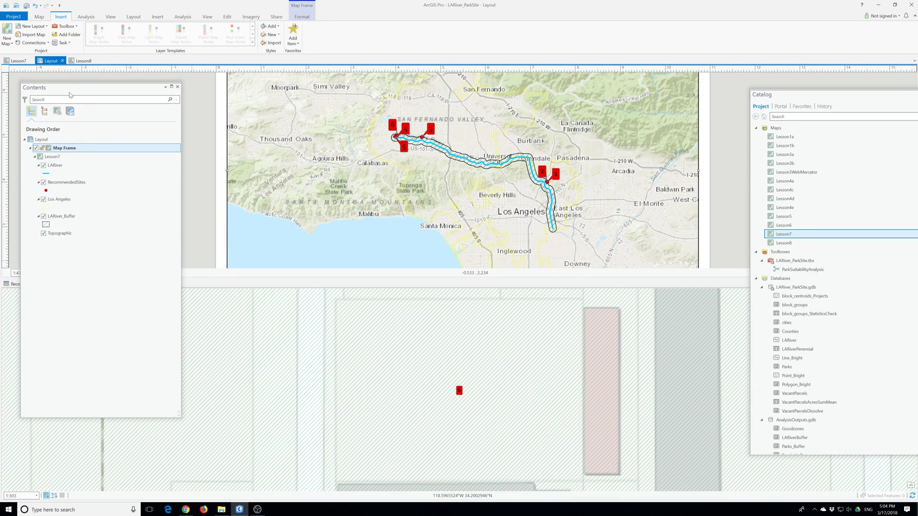
pyautogui.click(70, 94)
pyautogui.moveTo(74, 89); pyautogui.dragTo(182, 94)
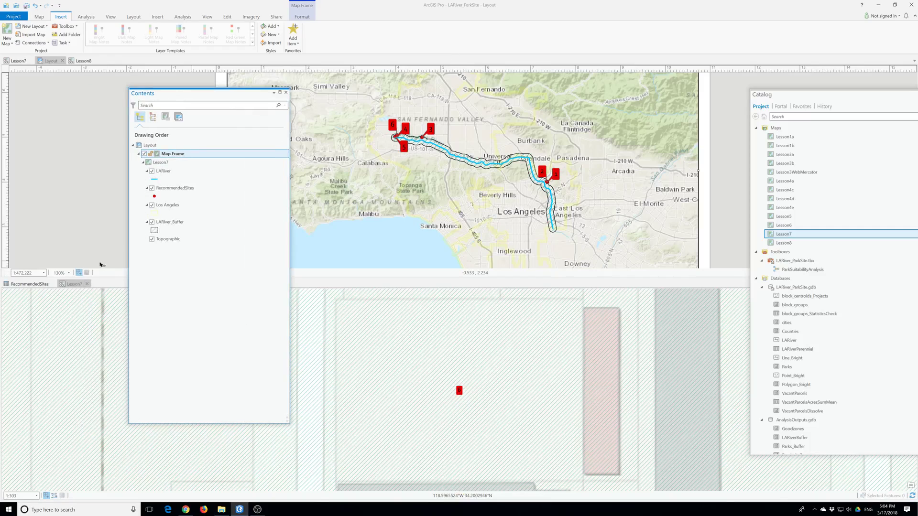
pyautogui.click(87, 284)
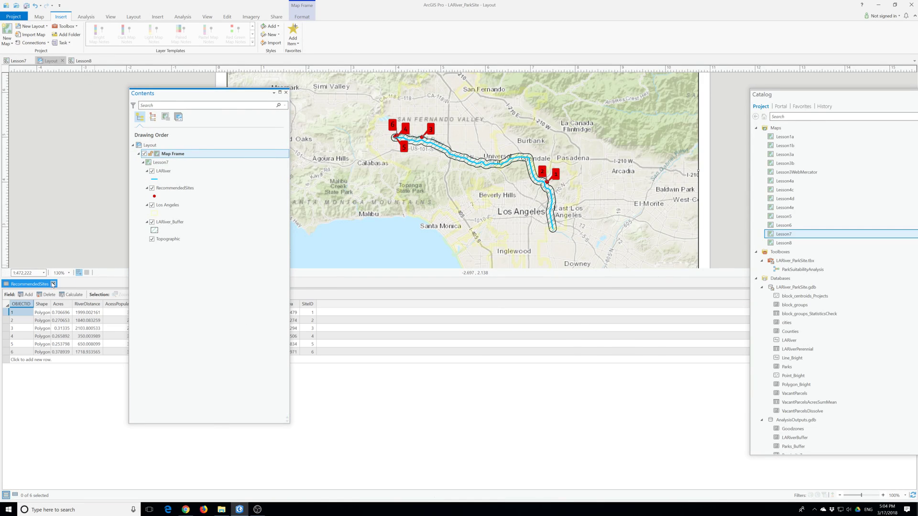
pyautogui.click(53, 284)
pyautogui.moveTo(214, 96); pyautogui.dragTo(107, 97)
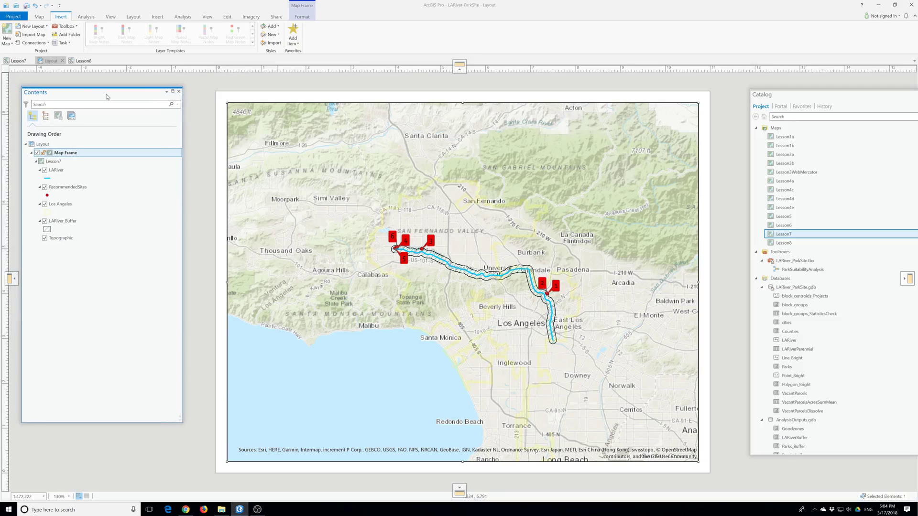
pyautogui.click(66, 154)
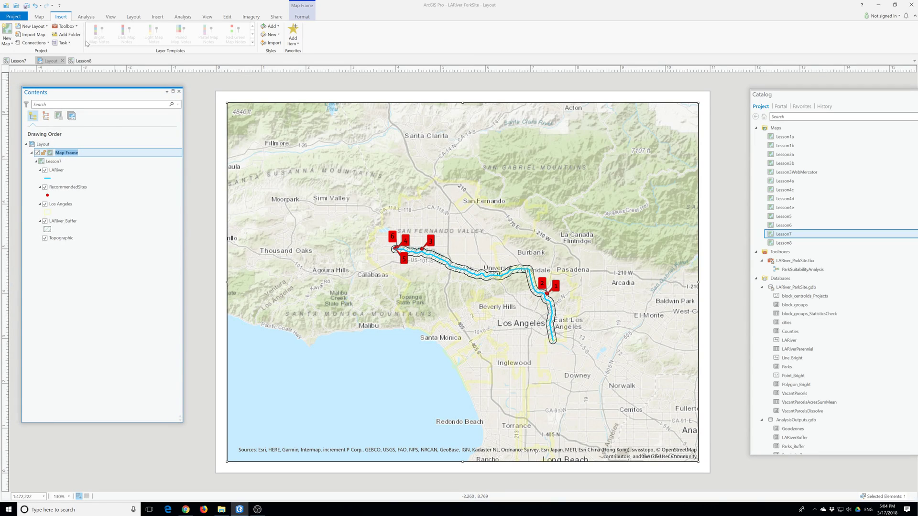
pyautogui.click(58, 163)
pyautogui.doubleClick(59, 163)
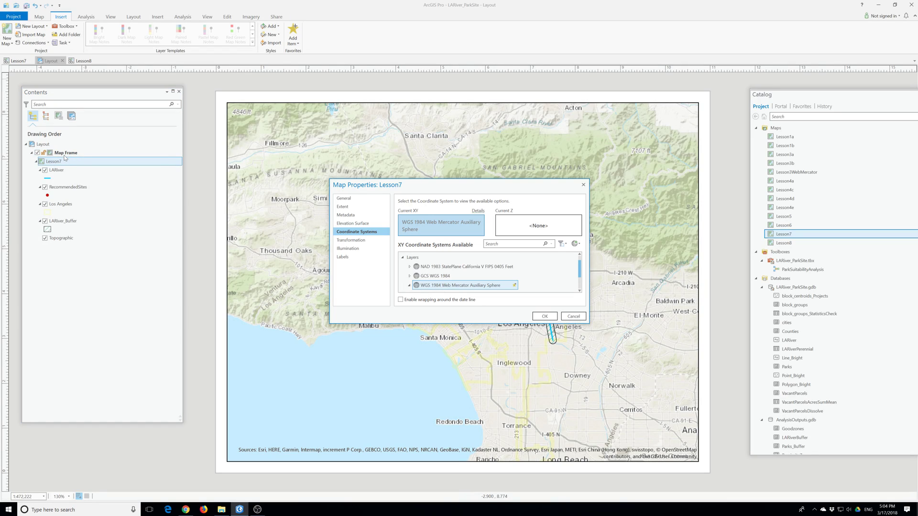
pyautogui.click(573, 316)
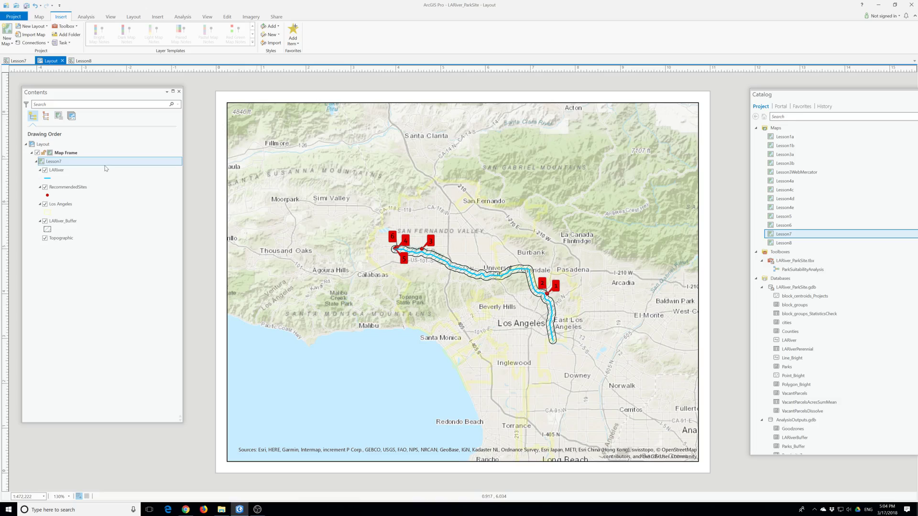
# - Select the layout's map frame and activate it
pyautogui.click(73, 153)
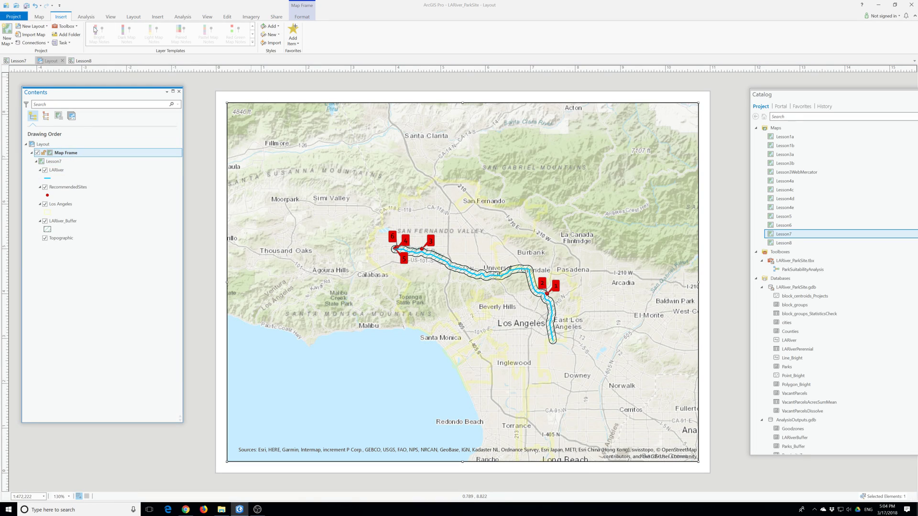
pyautogui.click(38, 17)
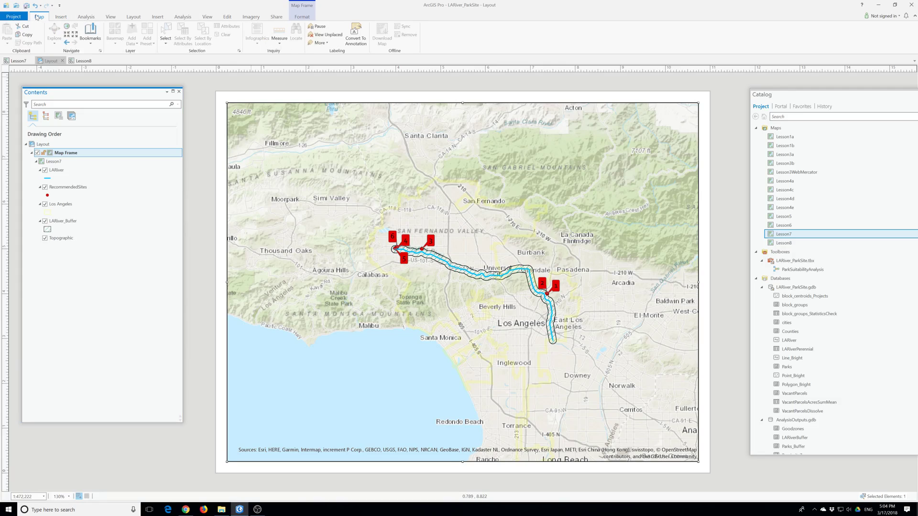
pyautogui.click(65, 17)
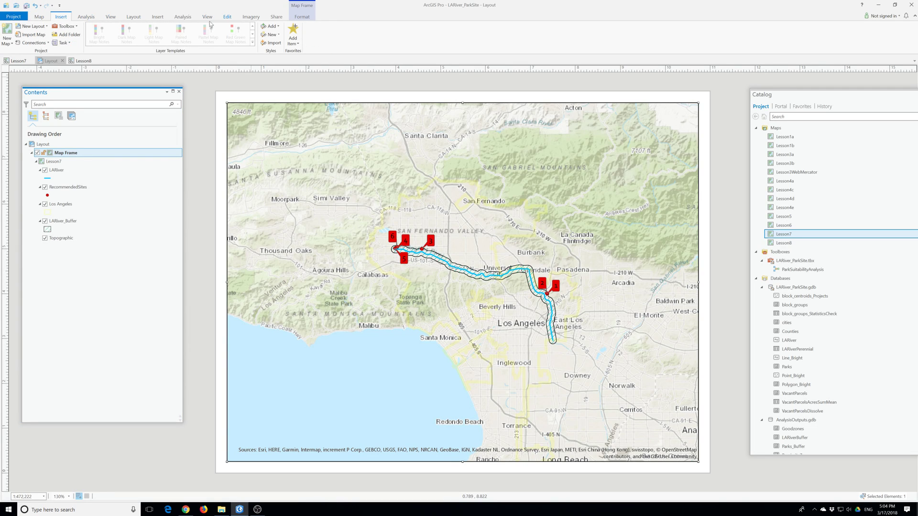
pyautogui.click(138, 17)
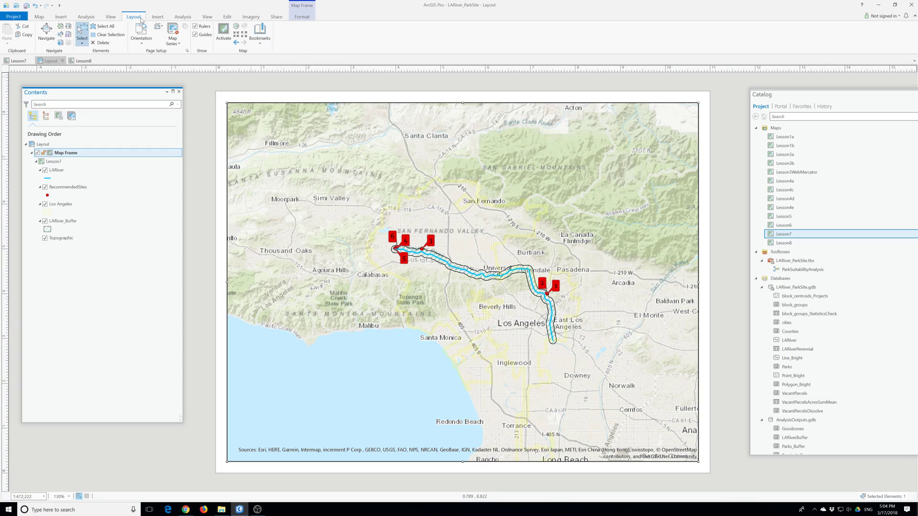
pyautogui.click(224, 32)
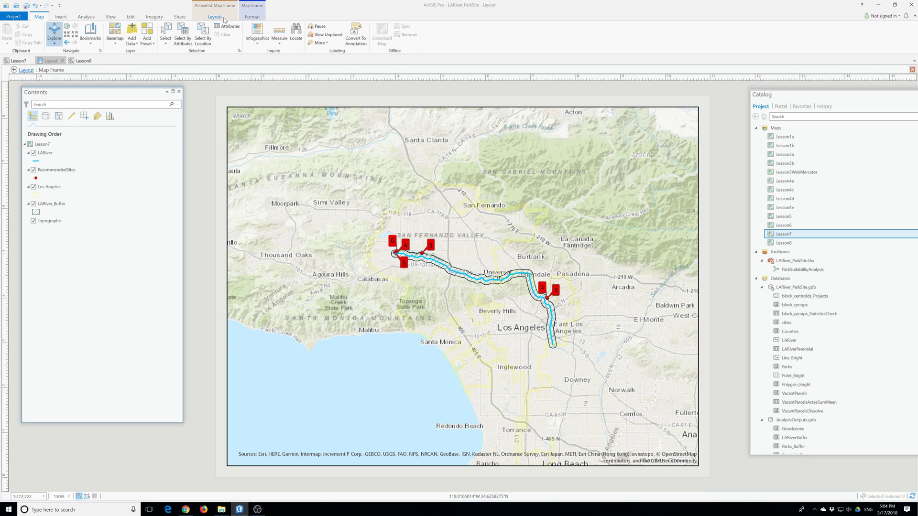
# - Close the map frame activation and return to the layout page
pyautogui.click(221, 19)
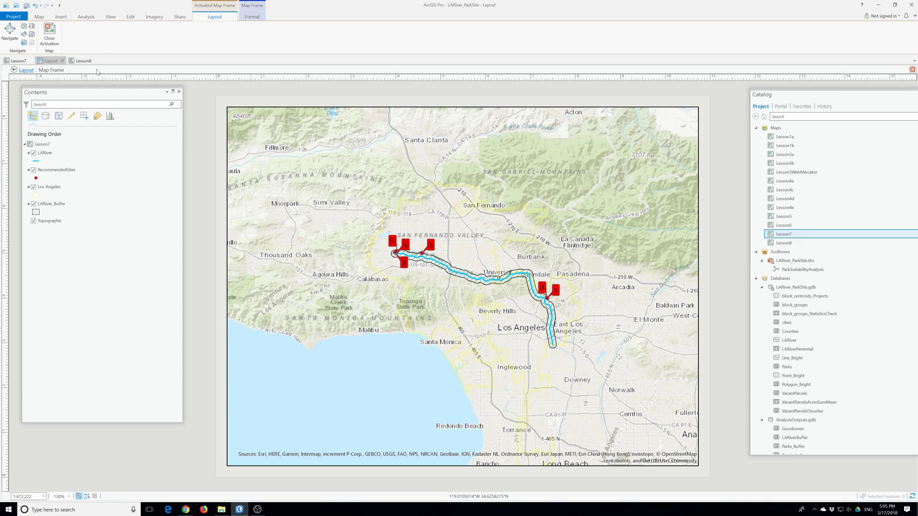
pyautogui.click(56, 62)
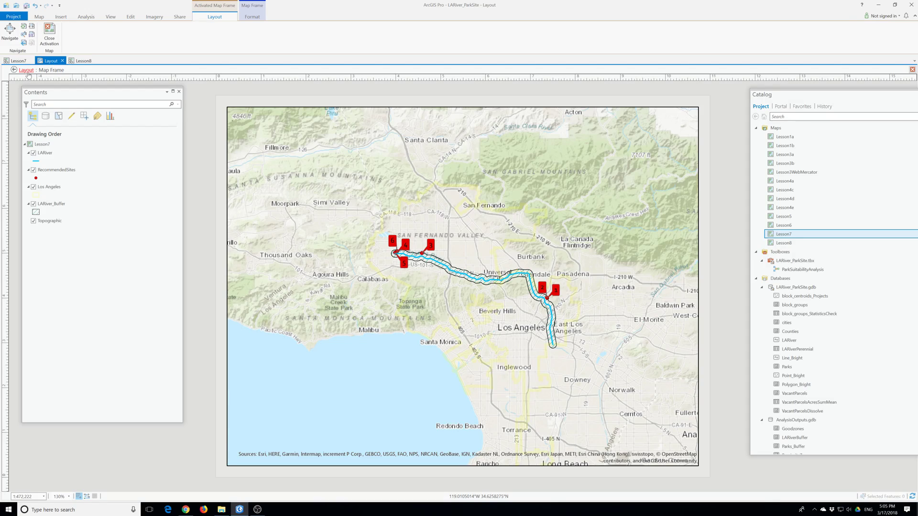
pyautogui.click(27, 71)
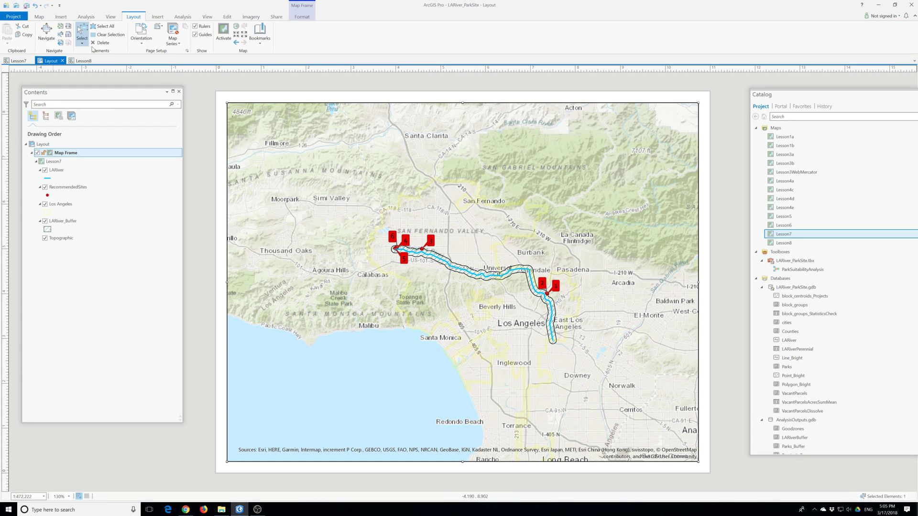
# - Look at the Lesson8 imagery map, and bring the Lesson7 map view forward
pyautogui.click(60, 18)
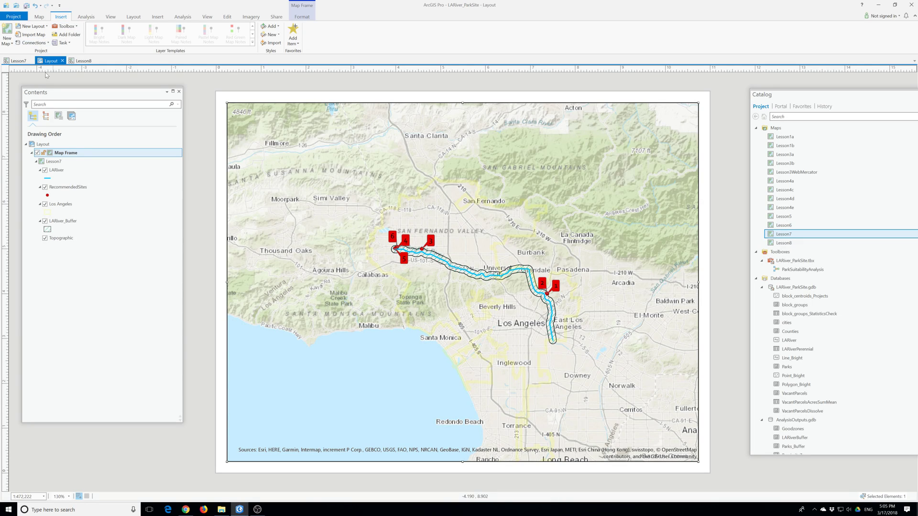
pyautogui.click(90, 60)
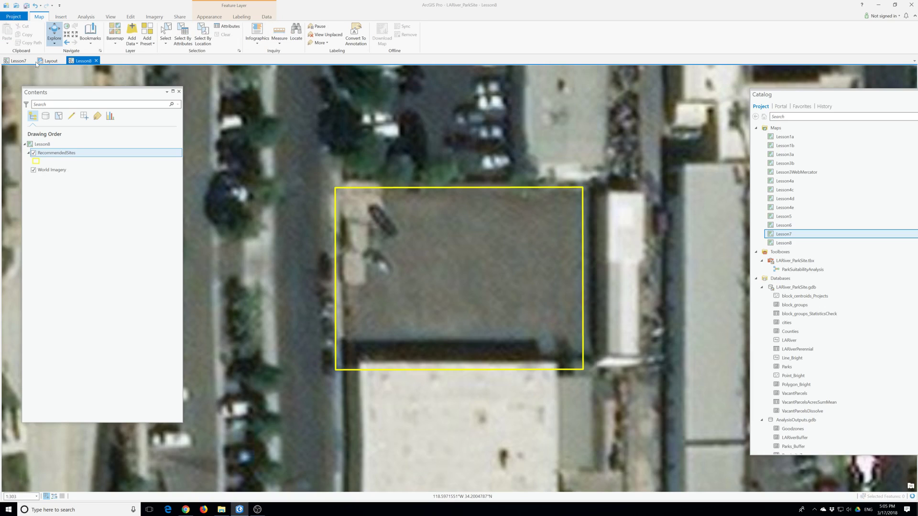
pyautogui.click(24, 61)
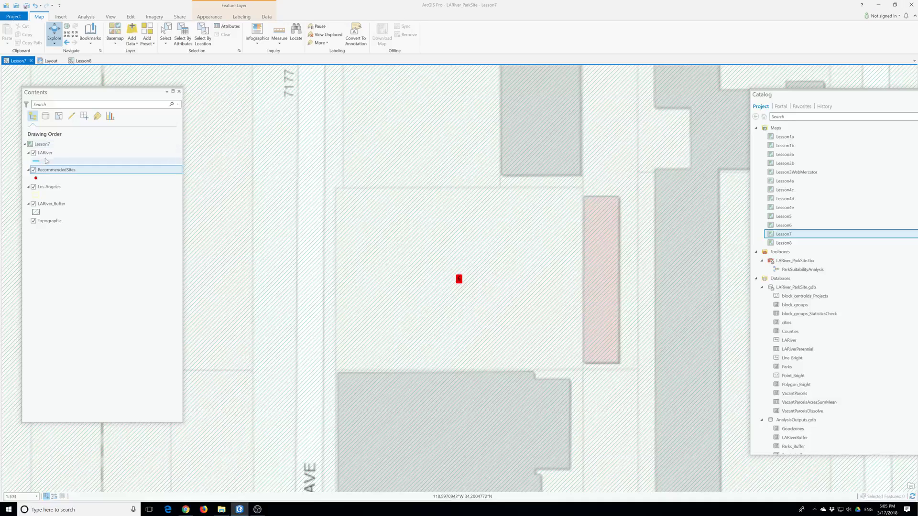
# - Bring the layout view forward and look at its map series options
pyautogui.click(50, 60)
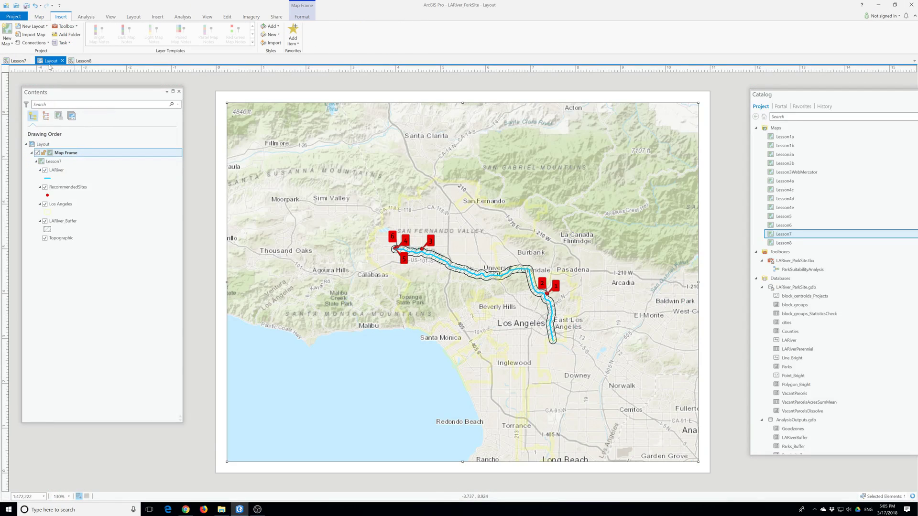
pyautogui.click(129, 19)
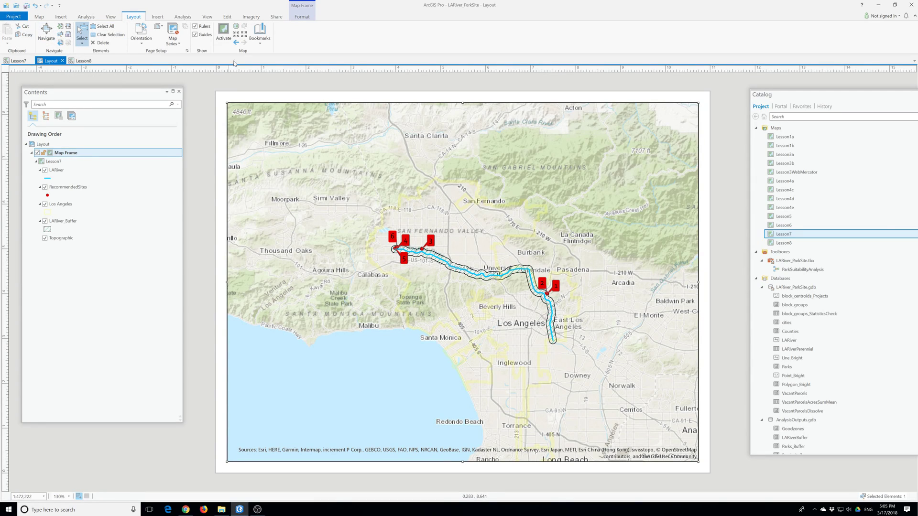
pyautogui.click(172, 43)
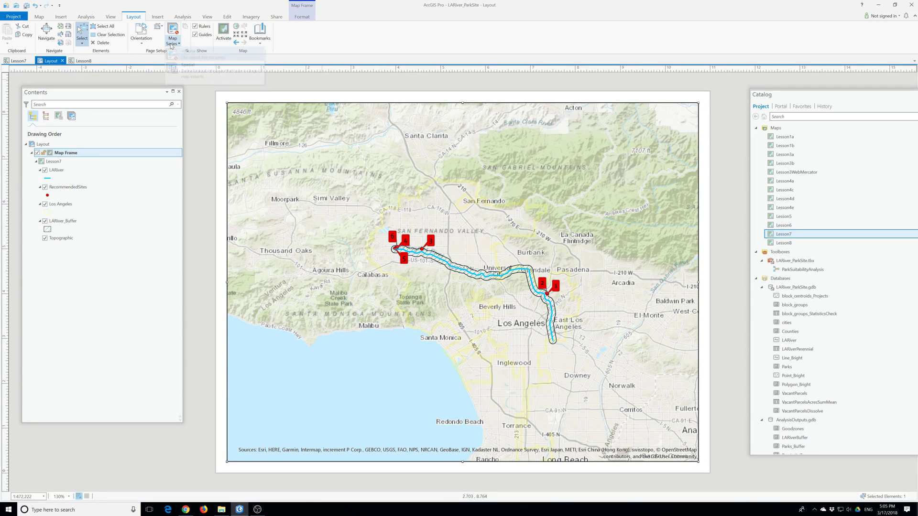
# - Activate the layout's map frame, select its Lesson7 map, and return to the layout page
pyautogui.click(224, 32)
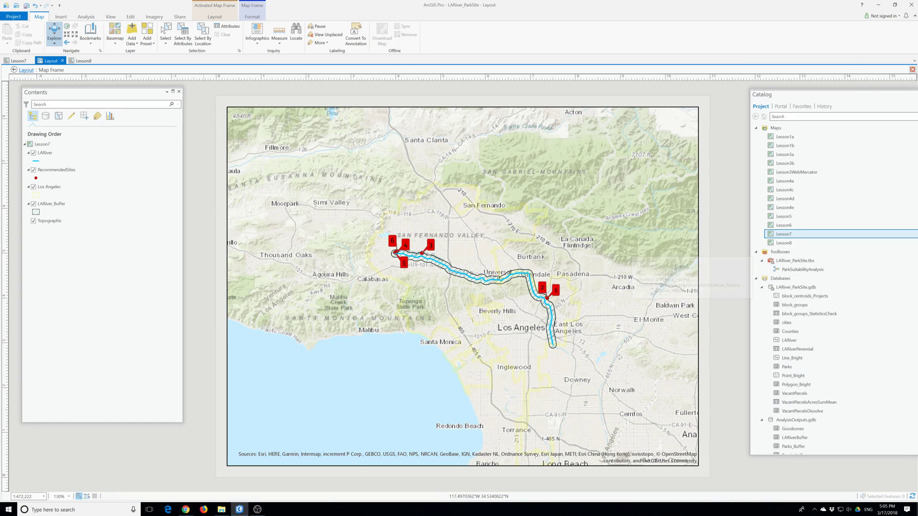
pyautogui.click(44, 146)
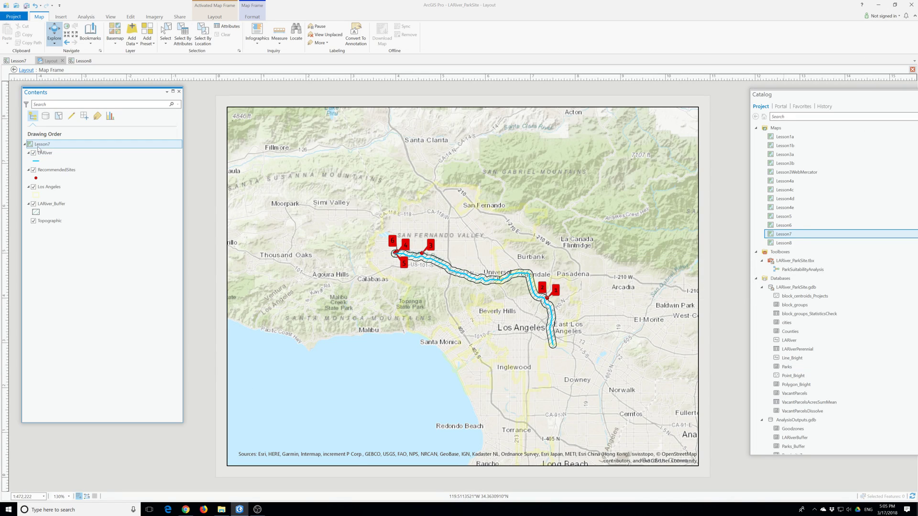
pyautogui.click(51, 60)
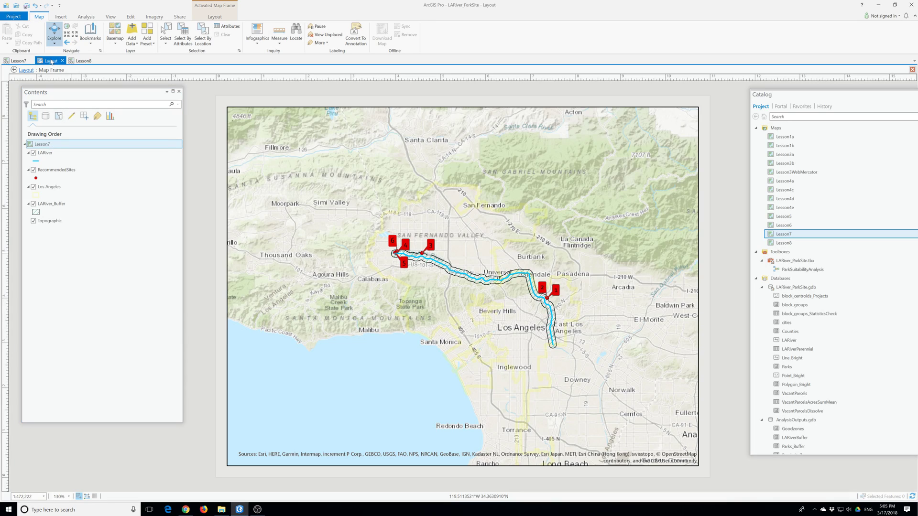
pyautogui.click(27, 70)
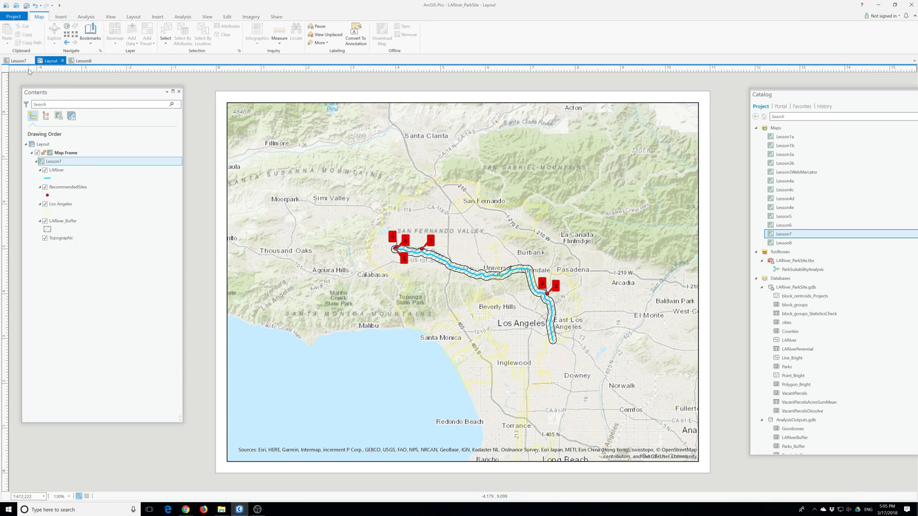